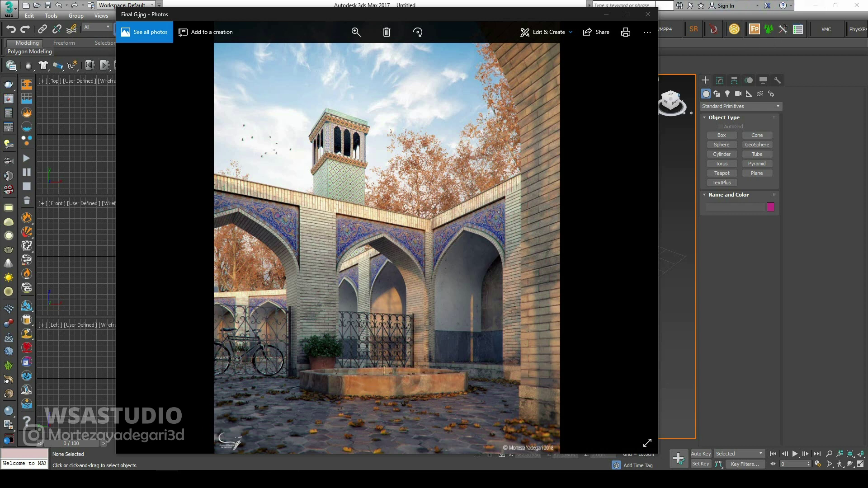
Step: Minimize the open windows and view the reference photo IMG_6900 from the desktop
{"action": "left_click", "coordinate": [802, 6]}
{"action": "left_click", "coordinate": [815, 5]}
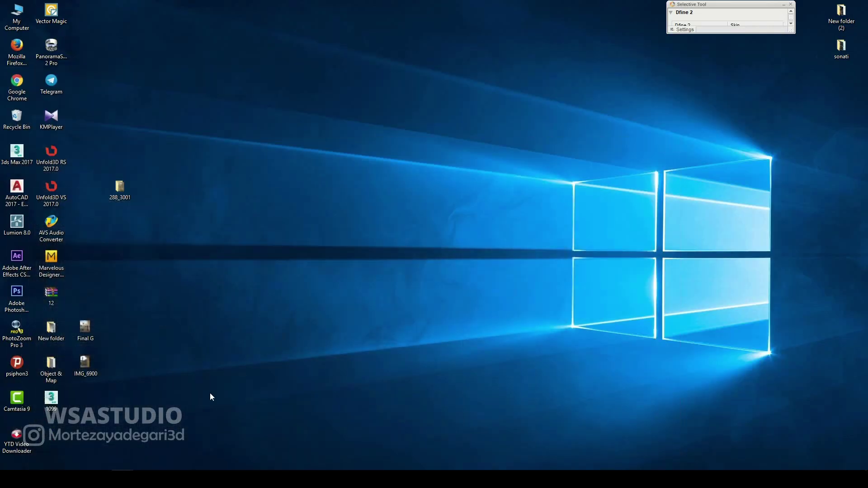
{"action": "double_click", "coordinate": [93, 360]}
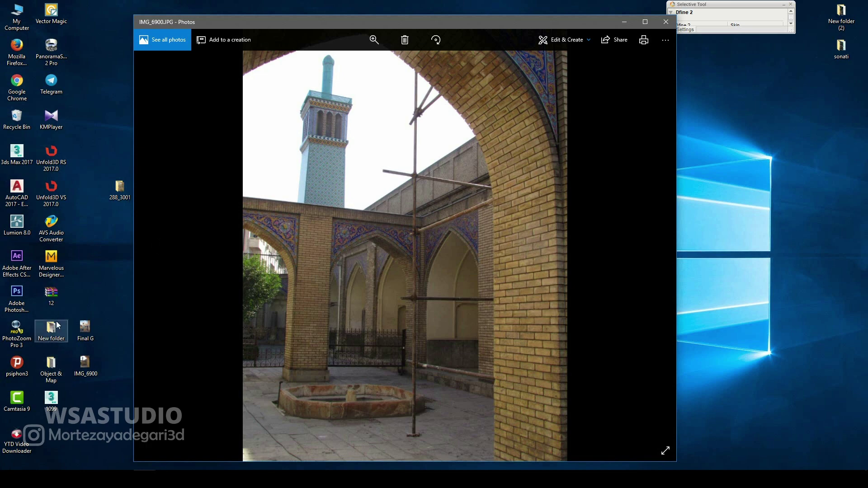
Step: Browse the 288_3001 reference photo folder, view IMG_6834, and close the photo and the folder
{"action": "double_click", "coordinate": [120, 197]}
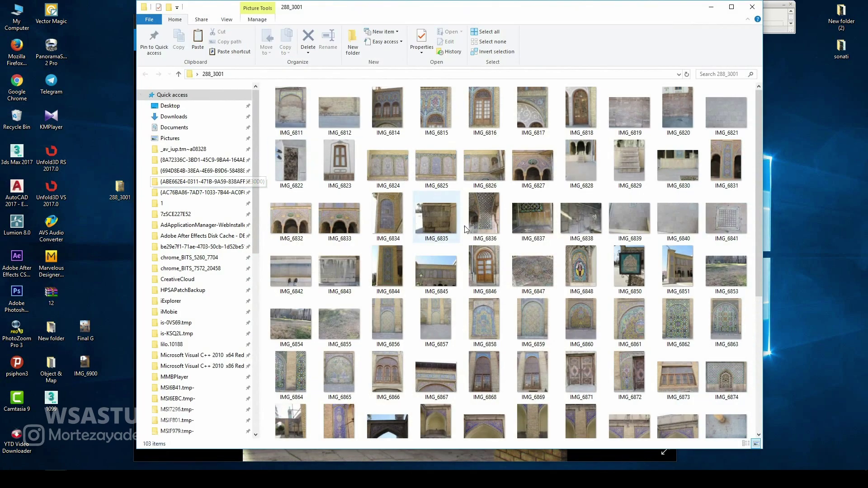
{"action": "left_click_drag", "start_coordinate": [455, 8], "coordinate": [379, 8]}
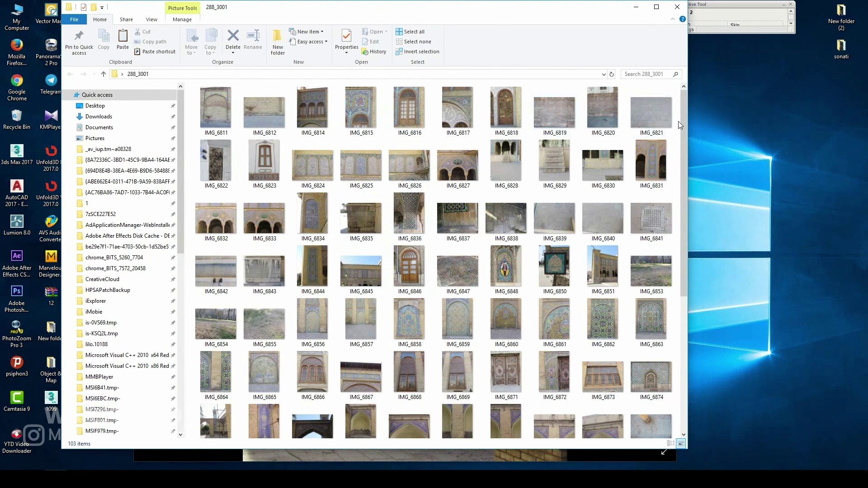
{"action": "left_click_drag", "start_coordinate": [683, 126], "coordinate": [703, 111]}
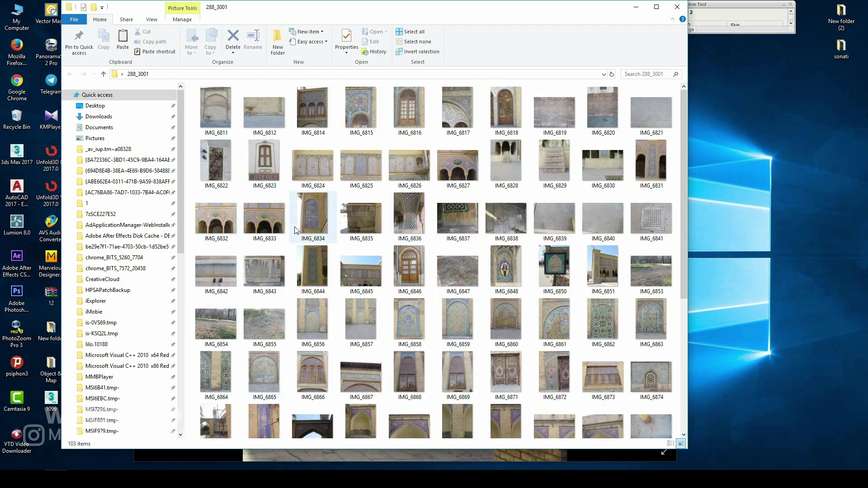
{"action": "left_click", "coordinate": [323, 230]}
{"action": "double_click", "coordinate": [323, 230]}
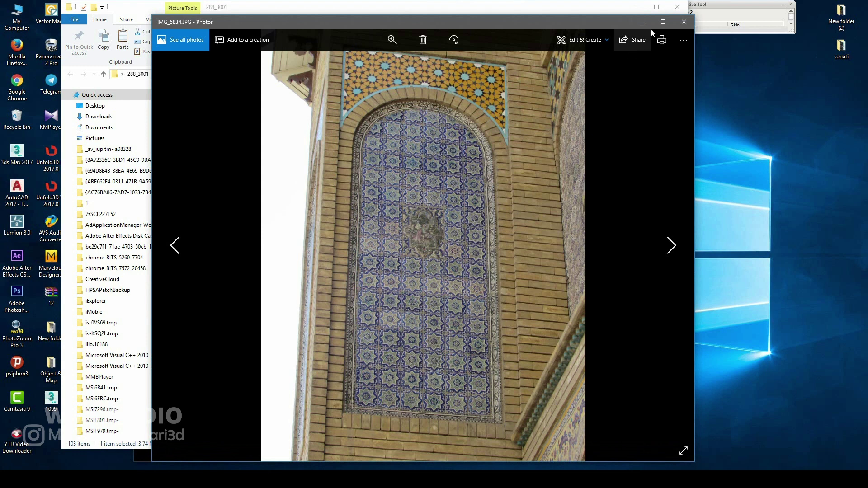
{"action": "left_click", "coordinate": [684, 22]}
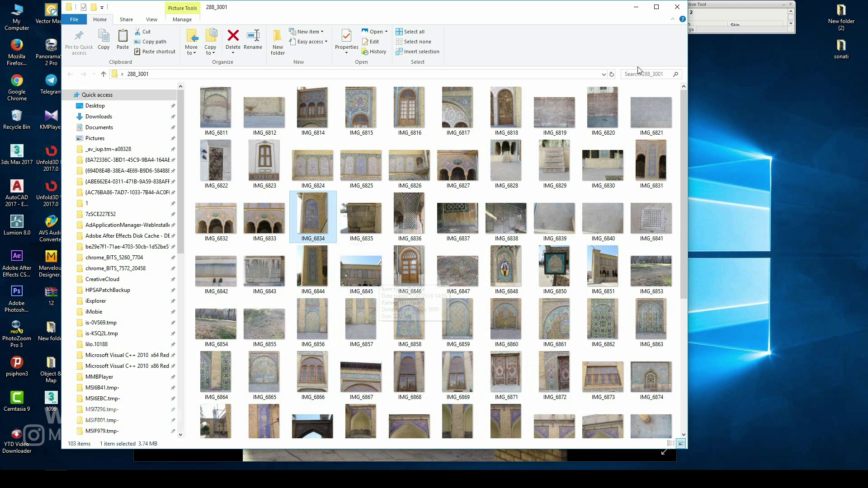
{"action": "left_click", "coordinate": [677, 7]}
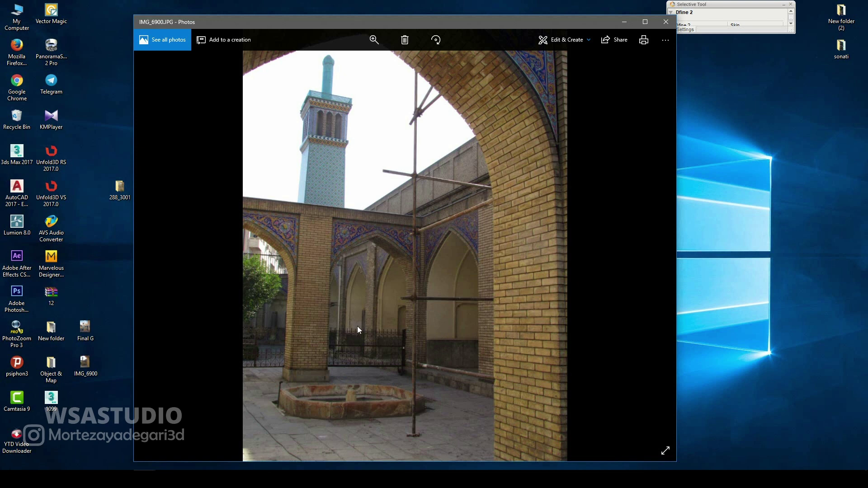
Step: Examine the Final G render of the courtyard and return to the empty 3ds Max scene
{"action": "double_click", "coordinate": [86, 328]}
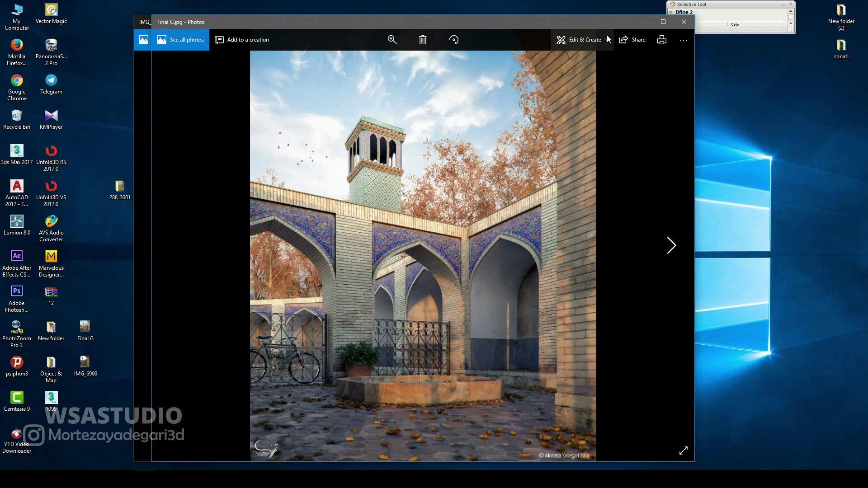
{"action": "left_click", "coordinate": [643, 21]}
{"action": "left_click", "coordinate": [624, 22]}
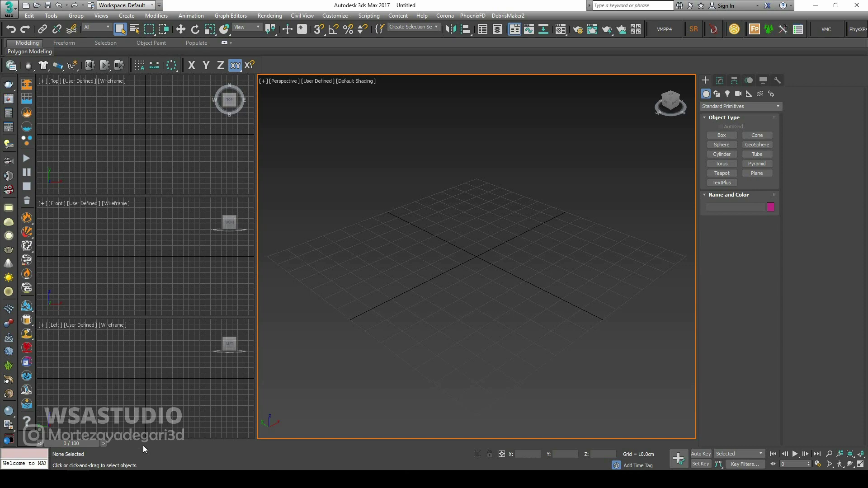
{"action": "mouse_move", "coordinate": [145, 480]}
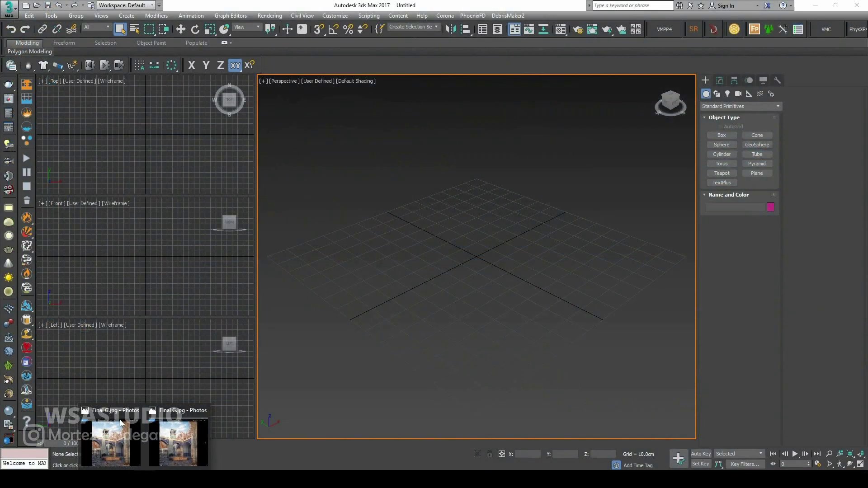
{"action": "left_click", "coordinate": [121, 423]}
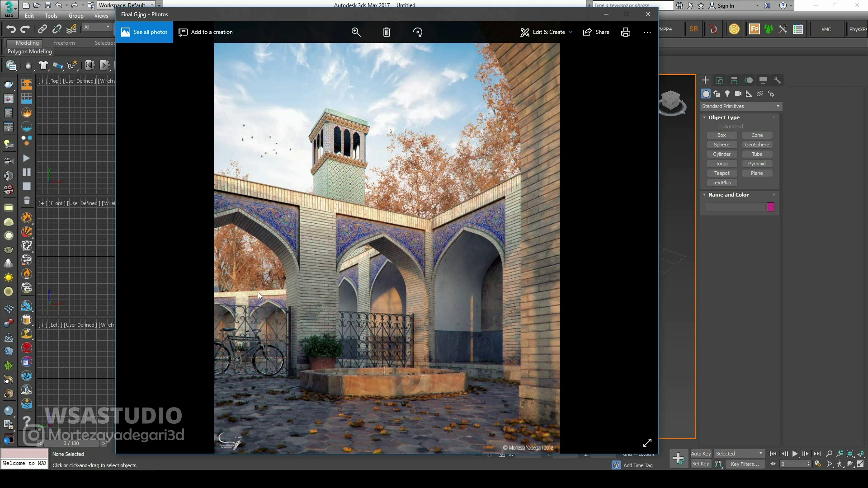
{"action": "left_click", "coordinate": [648, 14]}
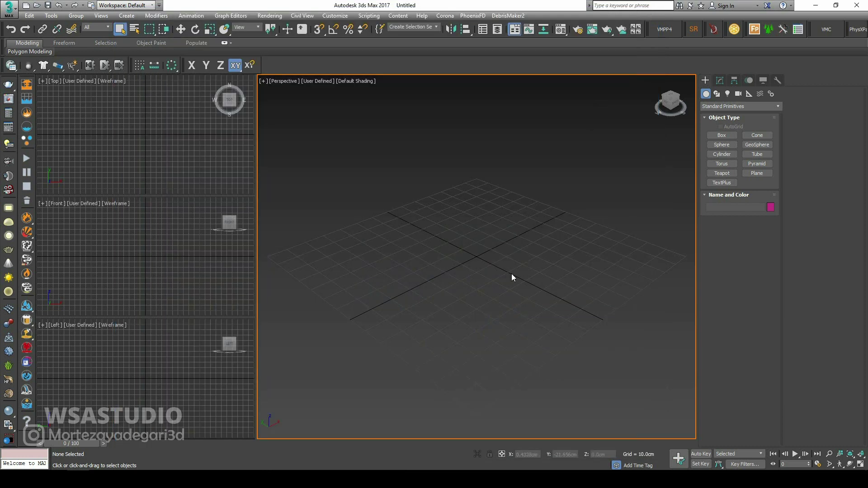
Step: Create a box in the maximized Front viewport, about 3481 cm long, 3462 cm wide and 280 cm high
{"action": "left_click", "coordinate": [722, 134]}
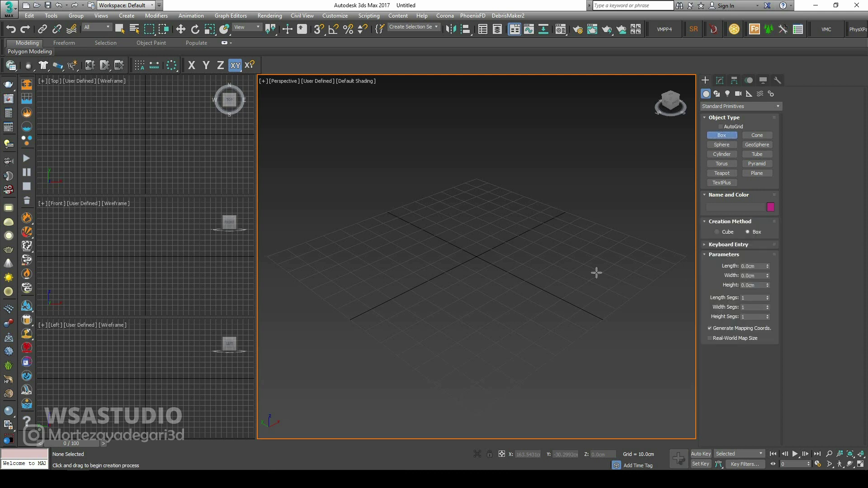
{"action": "right_click", "coordinate": [142, 261]}
{"action": "key", "text": "alt+w"}
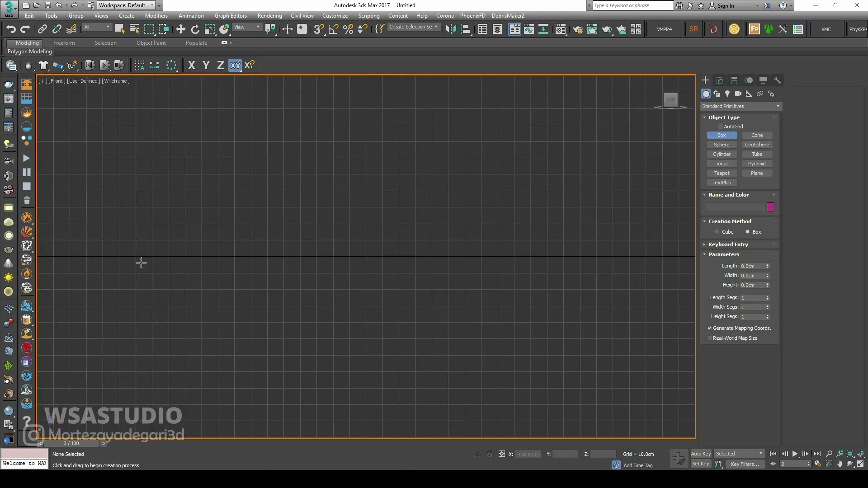
{"action": "scroll", "coordinate": [248, 298], "scroll_direction": "down", "scroll_amount": 8}
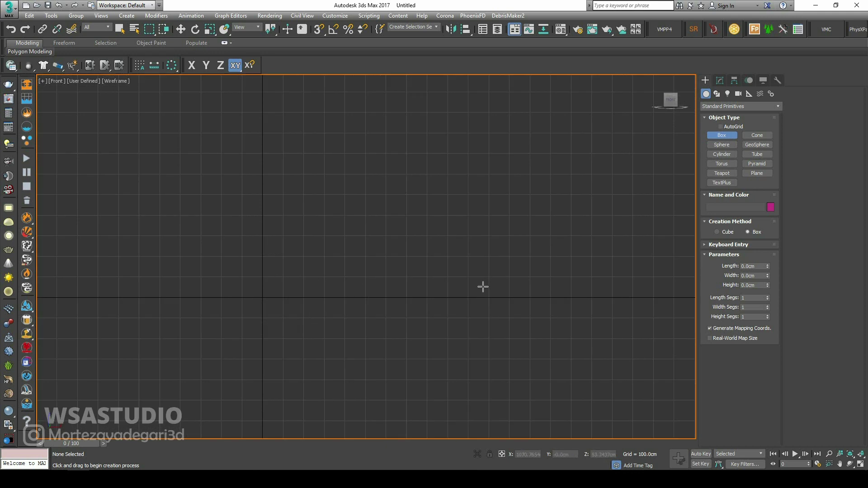
{"action": "middle_click_drag", "start_coordinate": [227, 226], "coordinate": [246, 310]}
{"action": "scroll", "coordinate": [253, 323], "scroll_direction": "down", "scroll_amount": 3}
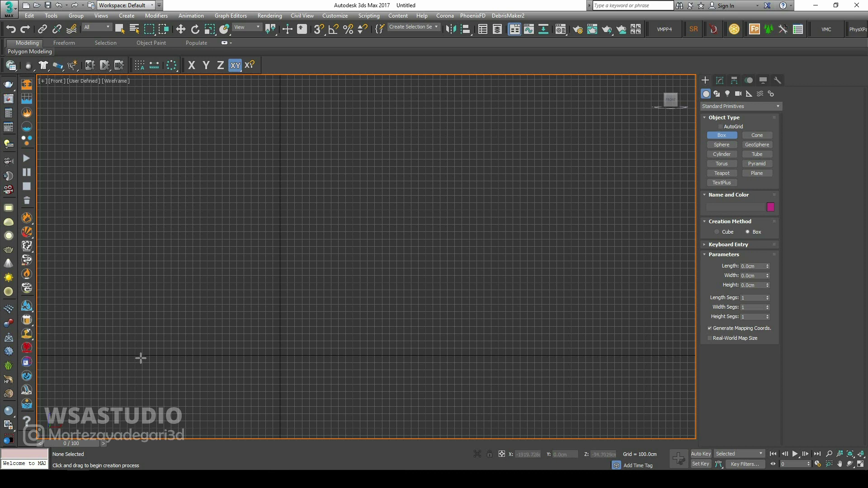
{"action": "left_click_drag", "start_coordinate": [143, 354], "coordinate": [396, 100]}
{"action": "middle_click_drag", "start_coordinate": [320, 161], "coordinate": [355, 194]}
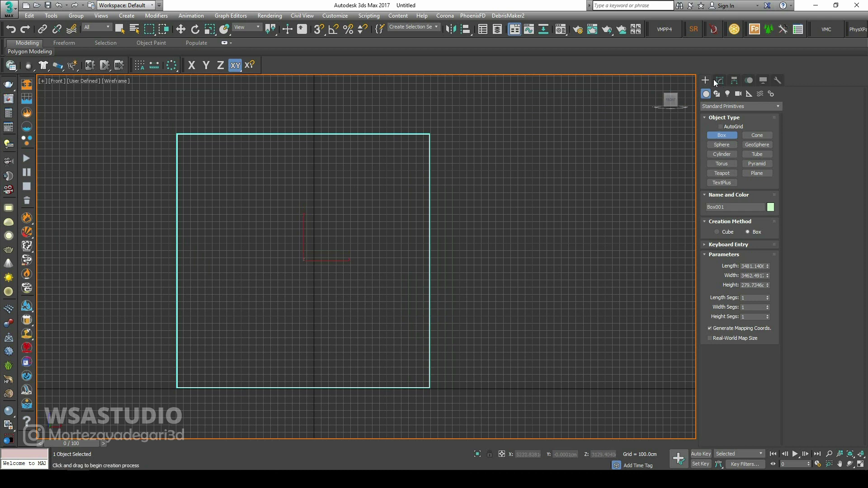
Step: Check the wall proportions in the Final G render and set the box's length to 400 cm and width to 270 cm
{"action": "left_click", "coordinate": [720, 81]}
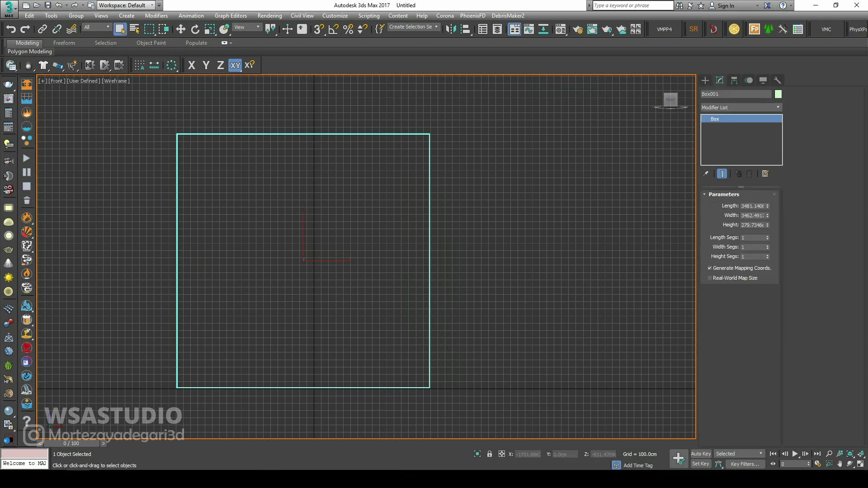
{"action": "left_click", "coordinate": [161, 478]}
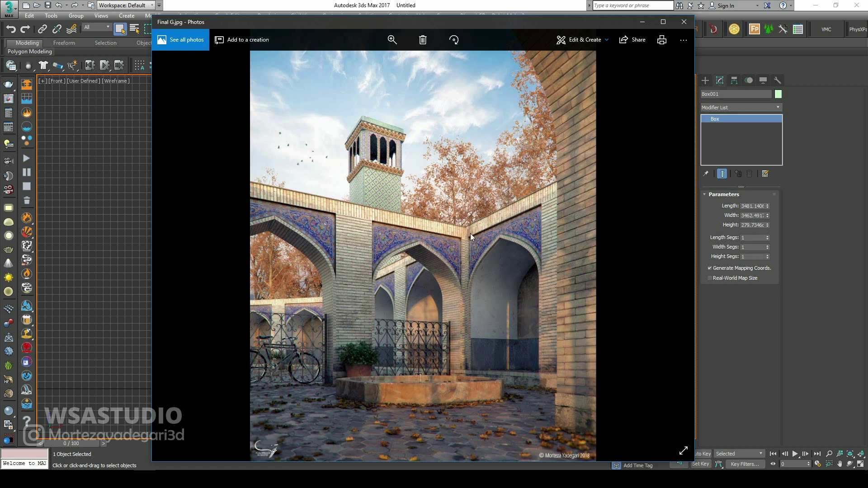
{"action": "left_click", "coordinate": [642, 22]}
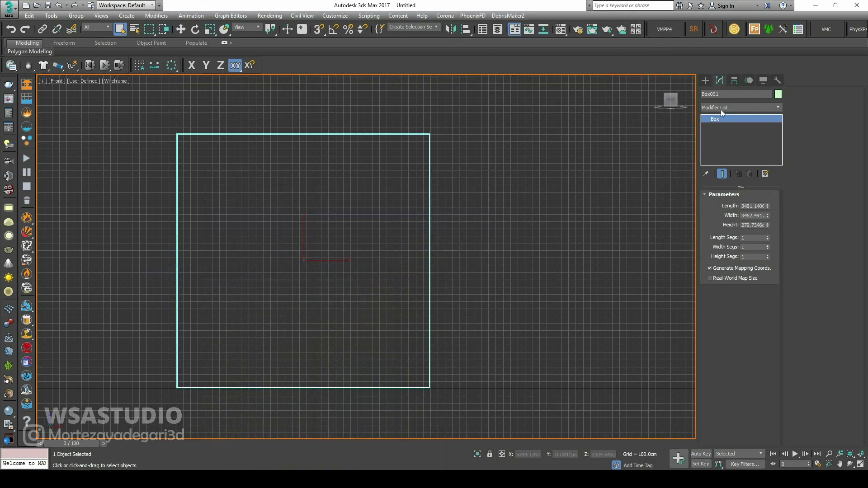
{"action": "left_click_drag", "start_coordinate": [768, 204], "coordinate": [767, 200]}
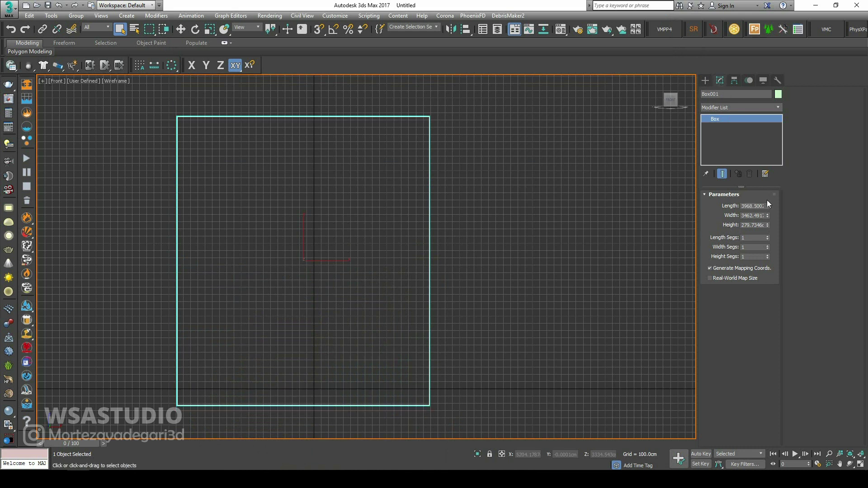
{"action": "double_click", "coordinate": [753, 206]}
{"action": "type", "text": "400"}
{"action": "key", "text": "Return"}
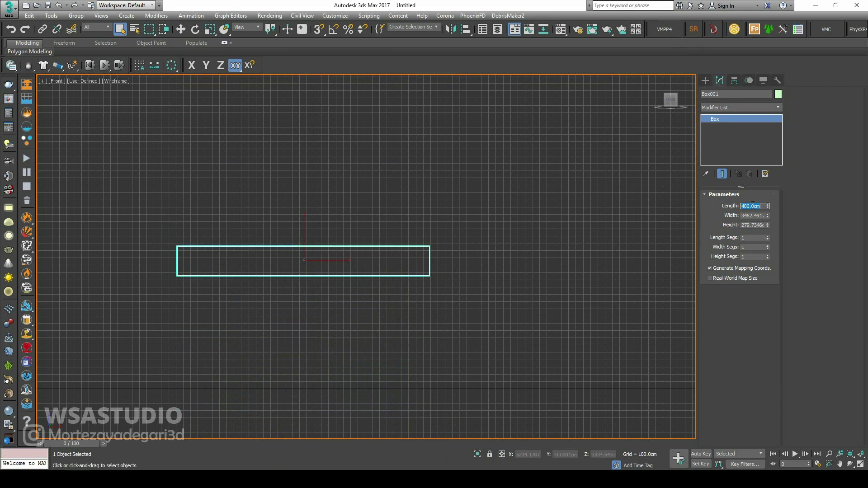
{"action": "double_click", "coordinate": [750, 216]}
{"action": "type", "text": "270"}
{"action": "key", "text": "Return"}
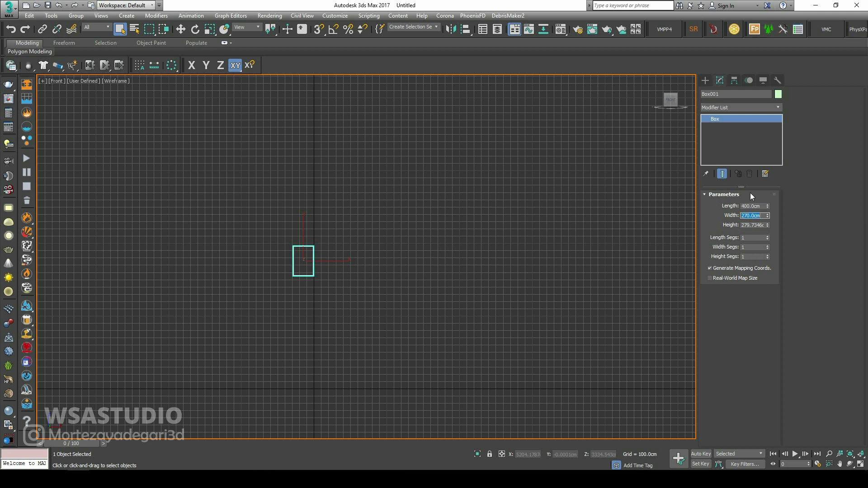
Step: Move the box to about X 11 cm, Z 203 cm so its base sits near the ground line
{"action": "right_click", "coordinate": [454, 299]}
{"action": "left_click", "coordinate": [185, 29]}
{"action": "scroll", "coordinate": [325, 361], "scroll_direction": "up", "scroll_amount": 3}
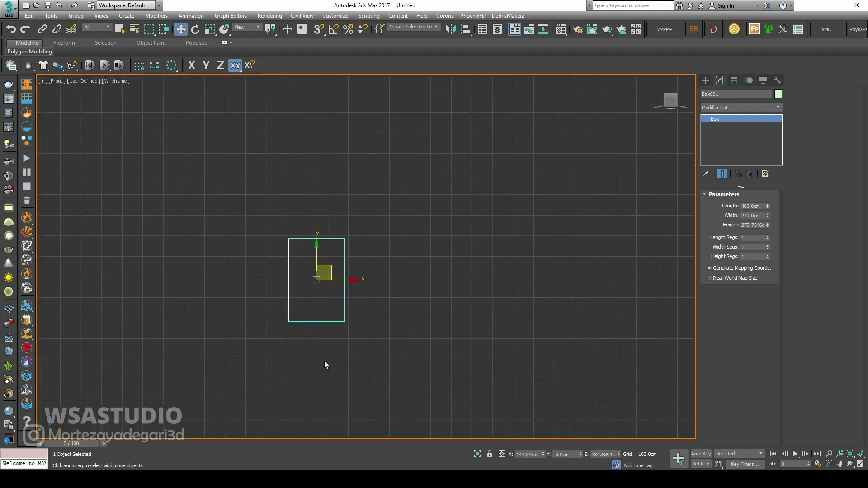
{"action": "left_click_drag", "start_coordinate": [332, 265], "coordinate": [305, 321]}
{"action": "scroll", "coordinate": [280, 362], "scroll_direction": "up", "scroll_amount": 2}
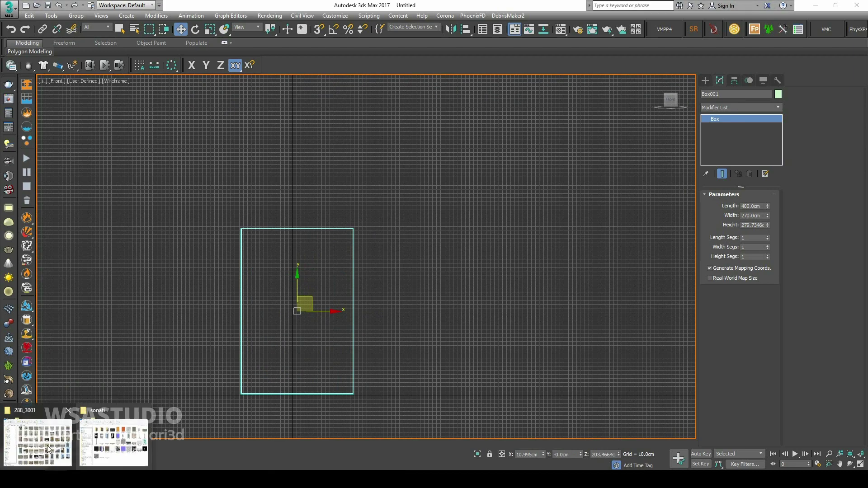
Step: Examine the arches and columns in the reference photo IMG_6900 and return to the 3ds Max scene
{"action": "left_click", "coordinate": [38, 441]}
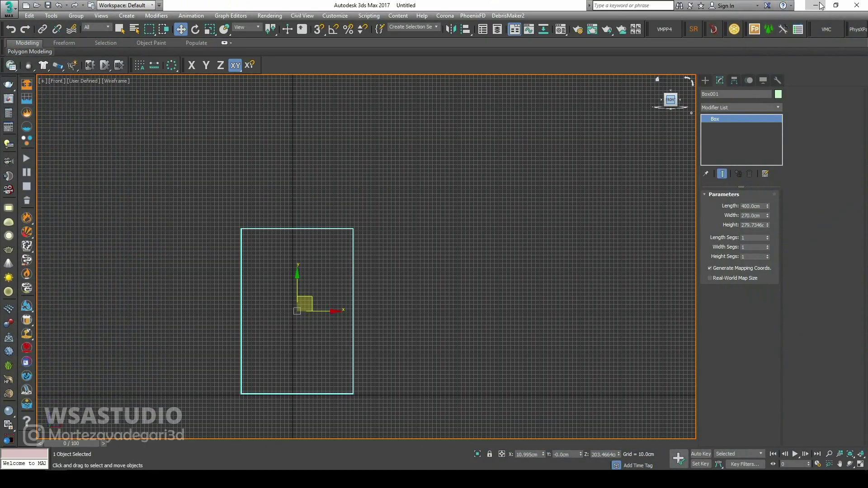
{"action": "left_click", "coordinate": [816, 5]}
{"action": "double_click", "coordinate": [84, 364]}
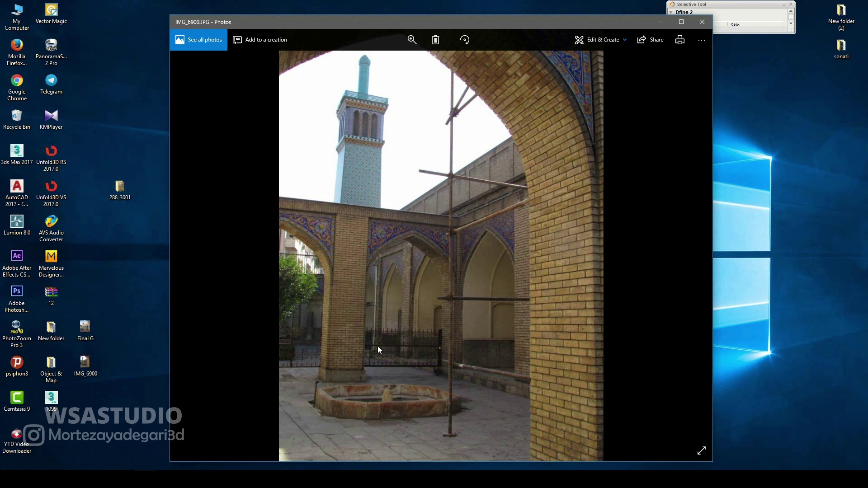
{"action": "left_click", "coordinate": [661, 21]}
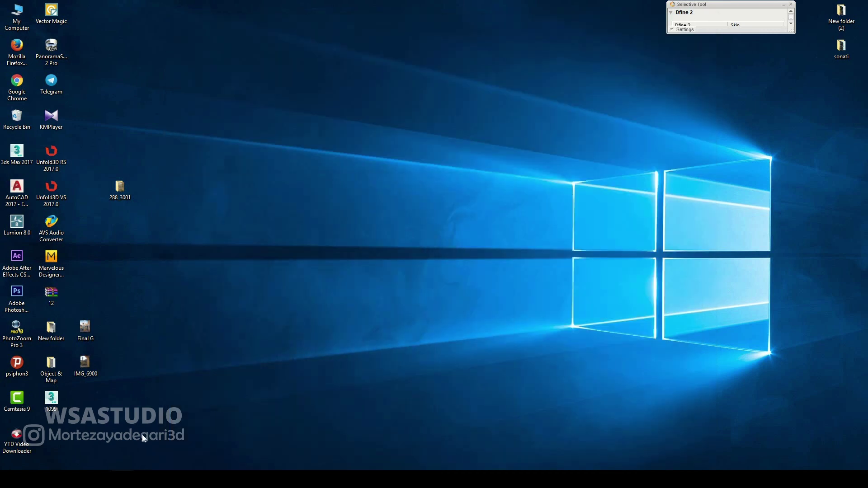
{"action": "mouse_move", "coordinate": [144, 479]}
{"action": "left_click", "coordinate": [111, 434]}
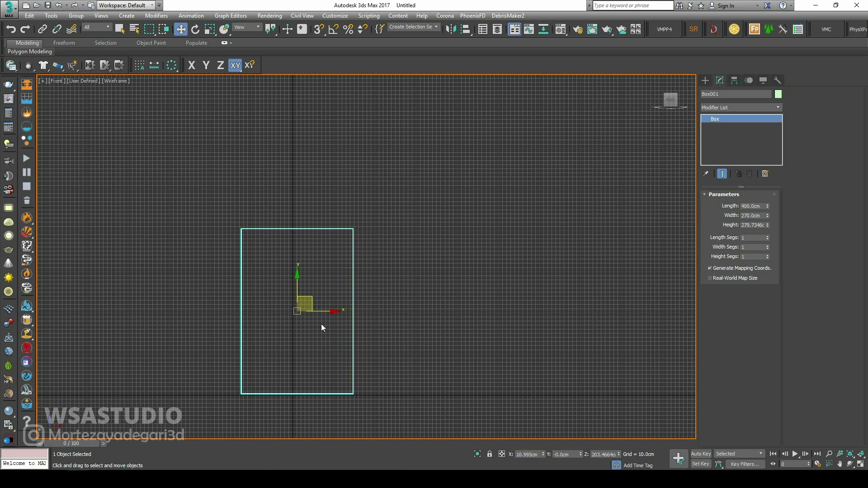
Step: Copy the box along X, hide the grid, and place the copy beside the original at about X 338.5 cm
{"action": "left_click_drag", "start_coordinate": [320, 311], "coordinate": [467, 311], "text": "shift"}
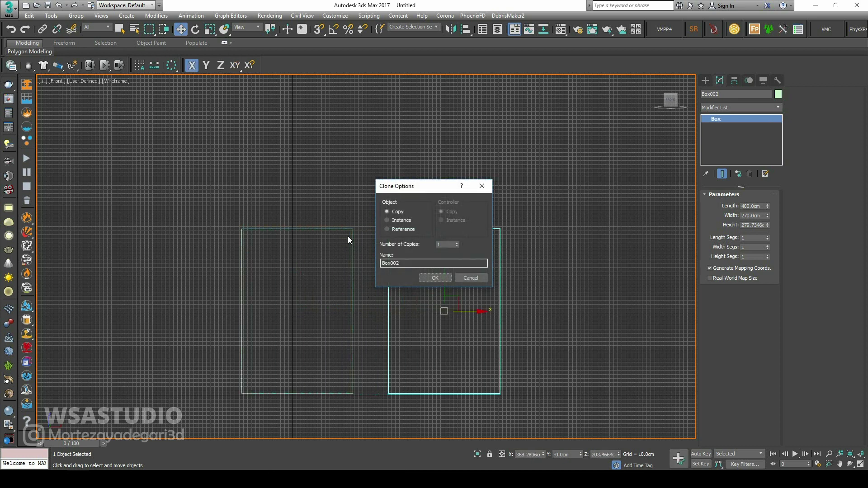
{"action": "left_click", "coordinate": [435, 278]}
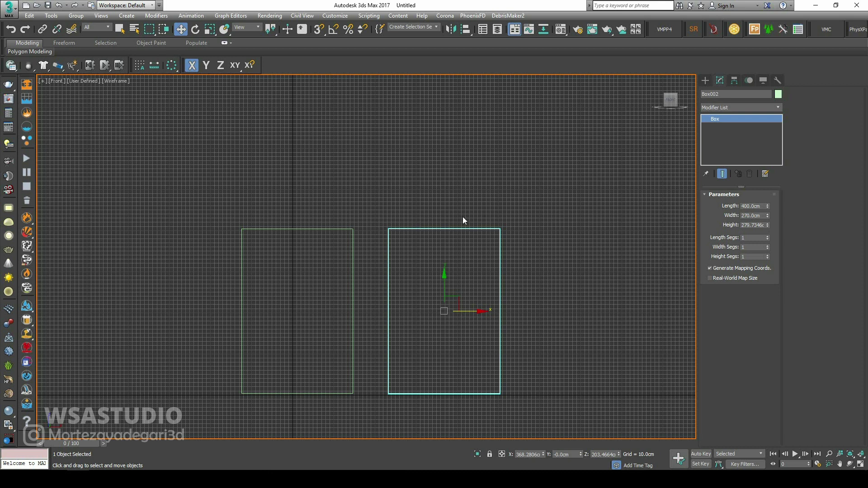
{"action": "key", "text": "g"}
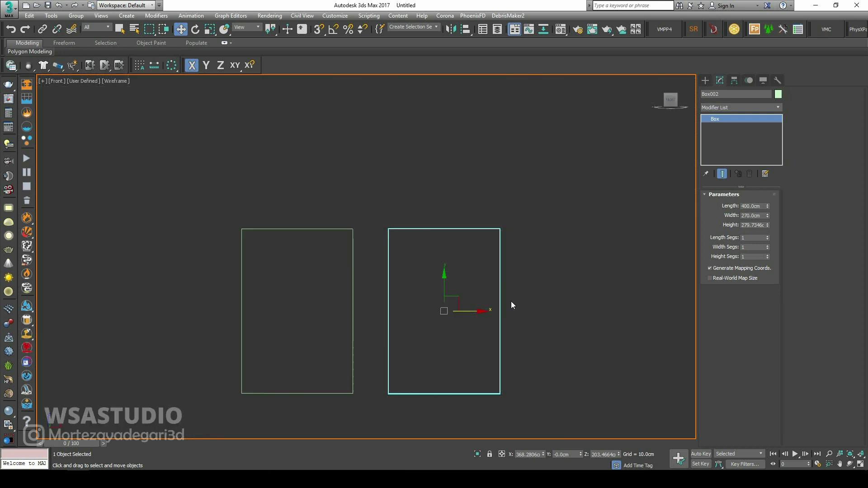
{"action": "left_click_drag", "start_coordinate": [480, 311], "coordinate": [467, 311]}
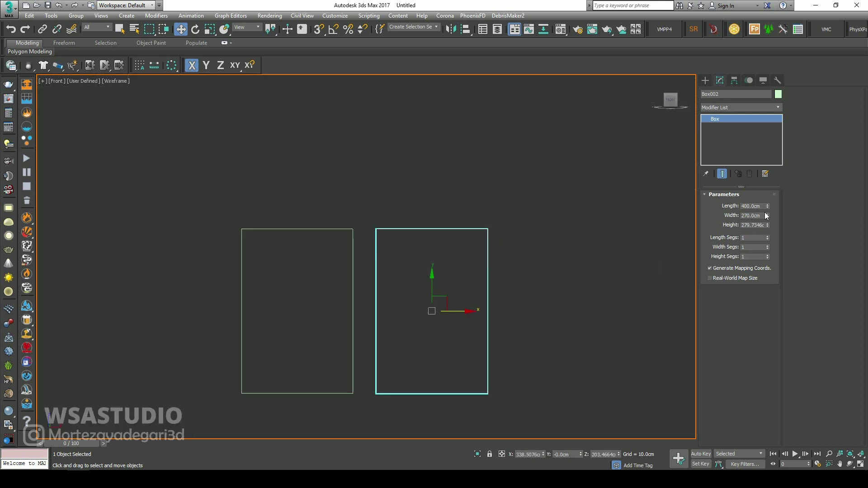
Step: Set the copied box's width to 10 cm, keeping its length at 400 cm
{"action": "left_click_drag", "start_coordinate": [768, 216], "coordinate": [767, 207]}
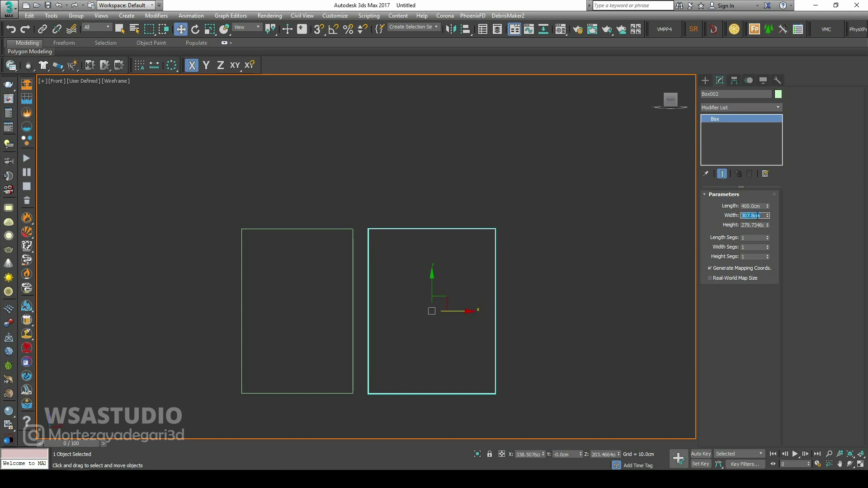
{"action": "type", "text": "90"}
{"action": "key", "text": "Return"}
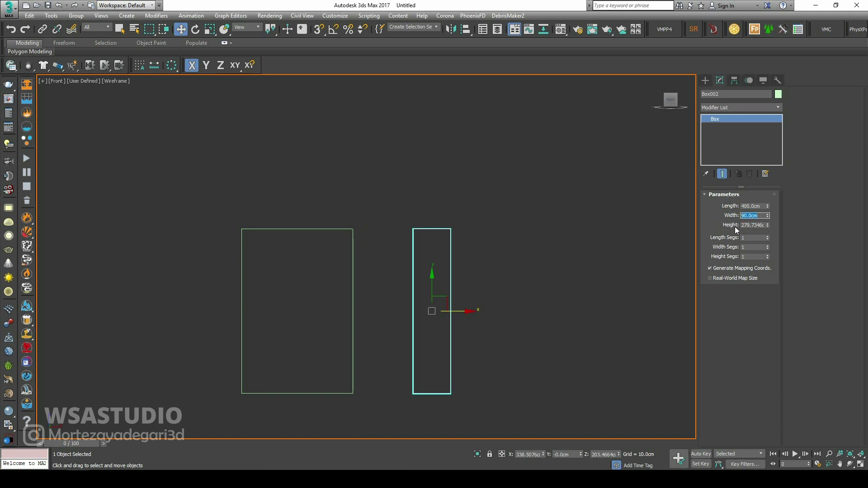
{"action": "type", "text": "10"}
{"action": "key", "text": "Return"}
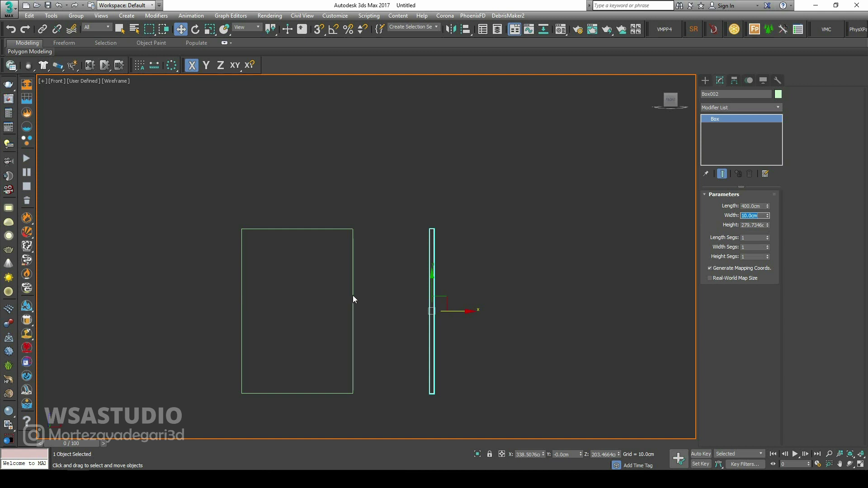
Step: Copy the narrow box to the opposite side of the large box at about X -244 cm and set the copy's width to 90 cm
{"action": "left_click_drag", "start_coordinate": [461, 311], "coordinate": [221, 312]}
{"action": "left_click", "coordinate": [435, 278]}
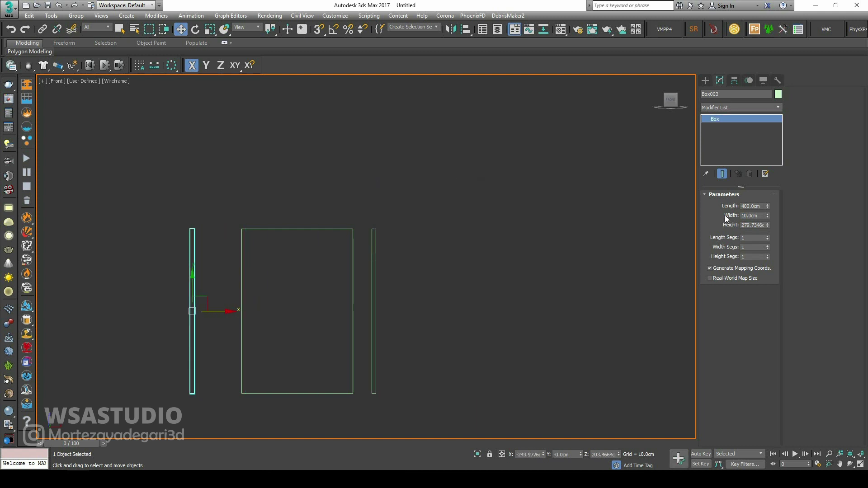
{"action": "double_click", "coordinate": [755, 216]}
{"action": "type", "text": "90"}
{"action": "key", "text": "Return"}
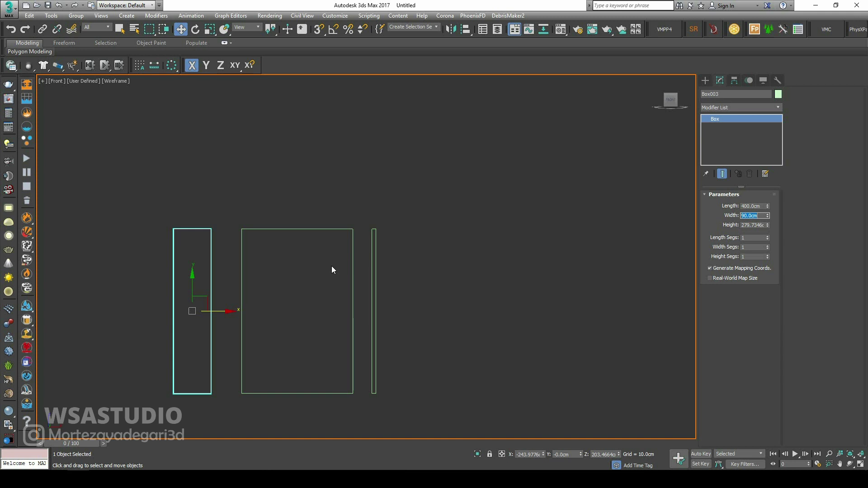
Step: Turn on vertex snapping and snap the 90 cm wide box flush against the near side of the large box
{"action": "left_click_drag", "start_coordinate": [315, 30], "coordinate": [320, 58]}
{"action": "scroll", "coordinate": [194, 239], "scroll_direction": "up", "scroll_amount": 2}
{"action": "scroll", "coordinate": [194, 239], "scroll_direction": "up", "scroll_amount": 1}
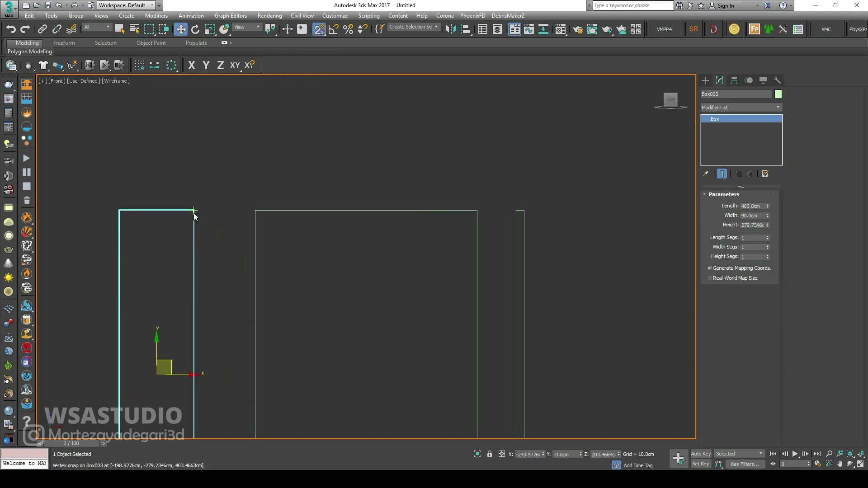
{"action": "left_click_drag", "start_coordinate": [194, 213], "coordinate": [252, 212]}
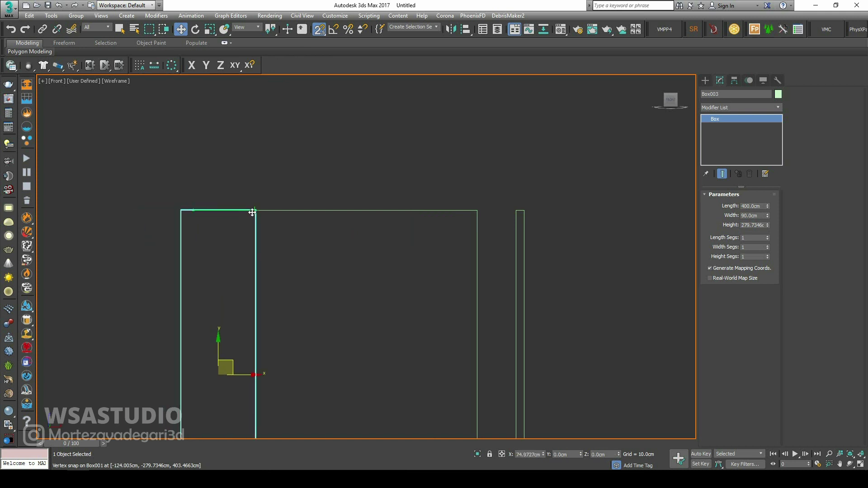
Step: Snap the 10 cm wide box's upper corner to the large box's free upper corner so they sit side by side
{"action": "middle_click_drag", "start_coordinate": [369, 254], "coordinate": [290, 257]}
{"action": "left_click_drag", "start_coordinate": [475, 204], "coordinate": [426, 222]}
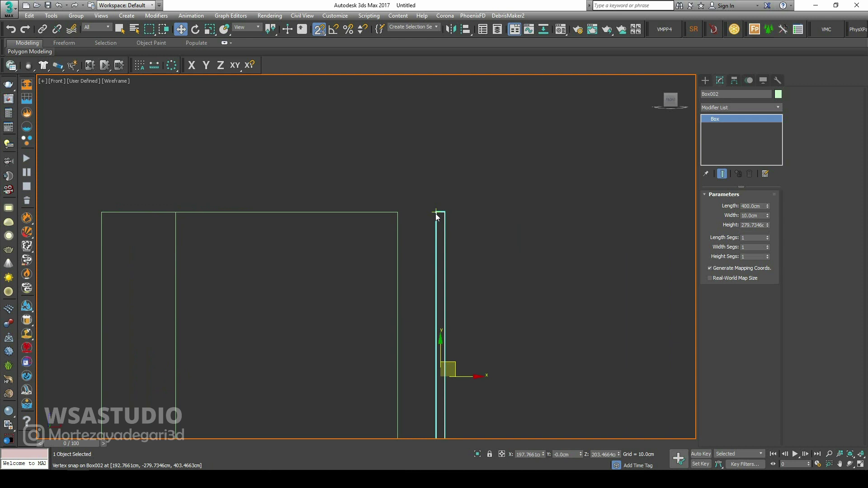
{"action": "left_click_drag", "start_coordinate": [436, 212], "coordinate": [398, 212]}
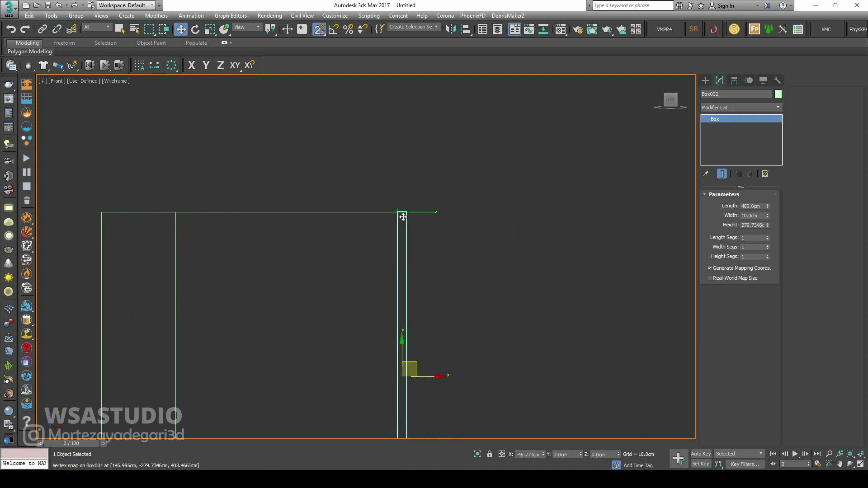
Step: Create a flat box, 400 cm long and 370 cm wide, snapped across the outer corners of the three joined boxes
{"action": "left_click", "coordinate": [706, 80]}
{"action": "left_click", "coordinate": [724, 135]}
{"action": "middle_click_drag", "start_coordinate": [449, 253], "coordinate": [432, 243]}
{"action": "scroll", "coordinate": [431, 243], "scroll_direction": "down", "scroll_amount": 4}
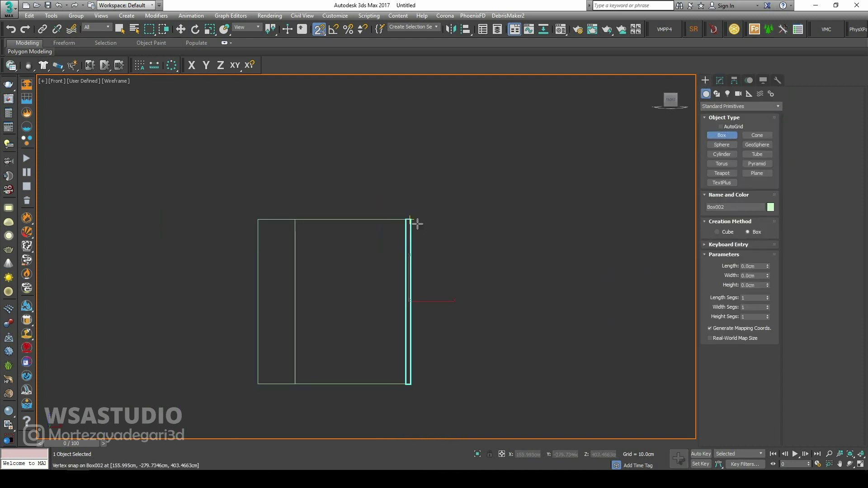
{"action": "left_click_drag", "start_coordinate": [412, 222], "coordinate": [258, 385]}
{"action": "left_click", "coordinate": [257, 385]}
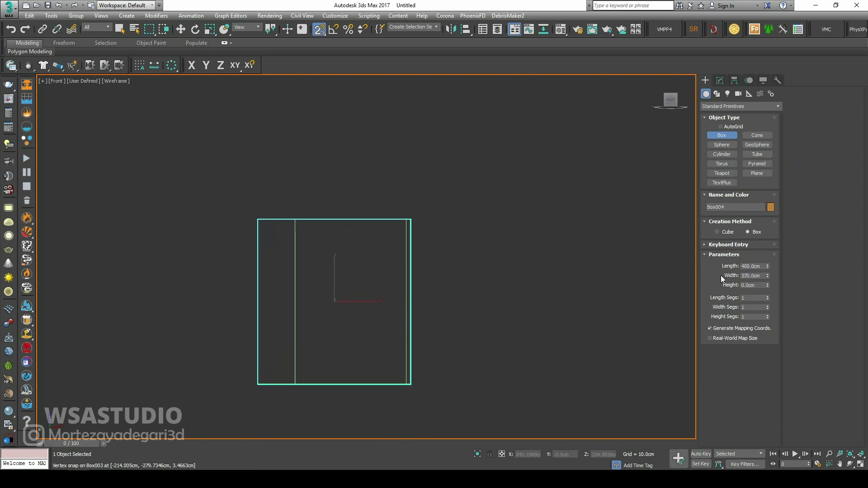
Step: Set the new flat box's length to 60 cm and snap it flush with the top edge of the wall boxes
{"action": "left_click", "coordinate": [758, 286]}
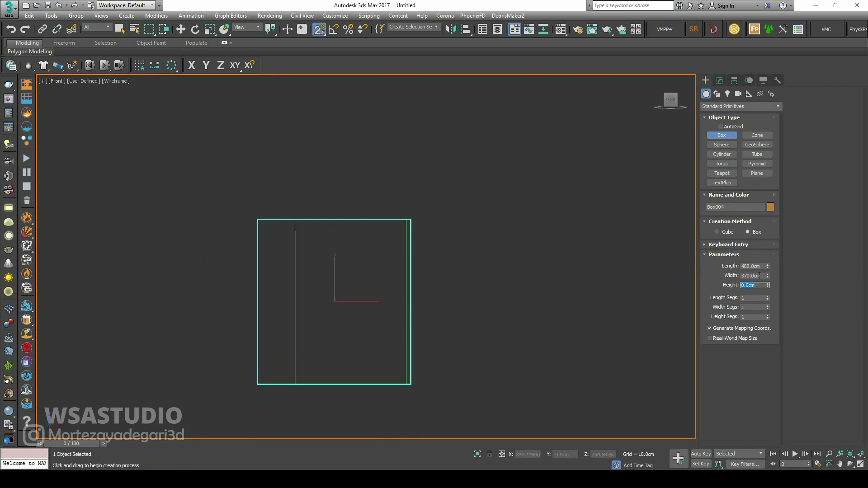
{"action": "left_click_drag", "start_coordinate": [767, 277], "coordinate": [767, 271]}
{"action": "left_click", "coordinate": [761, 268]}
{"action": "type", "text": "60"}
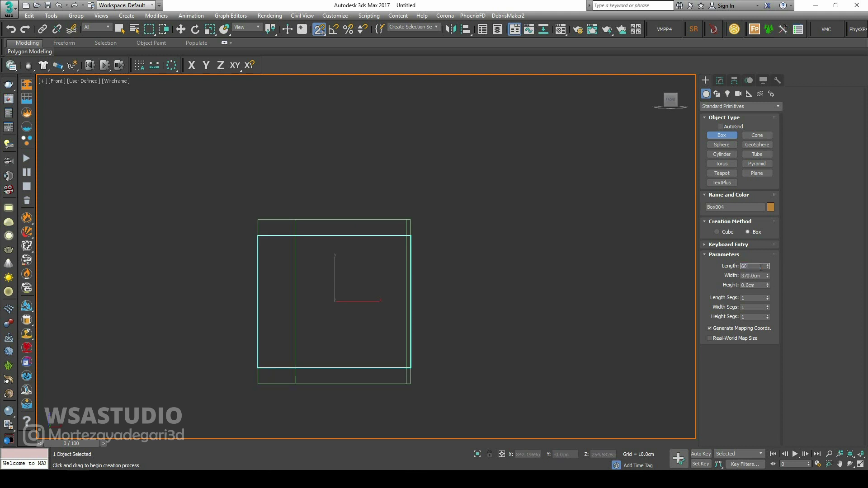
{"action": "key", "text": "Return"}
{"action": "key", "text": "w"}
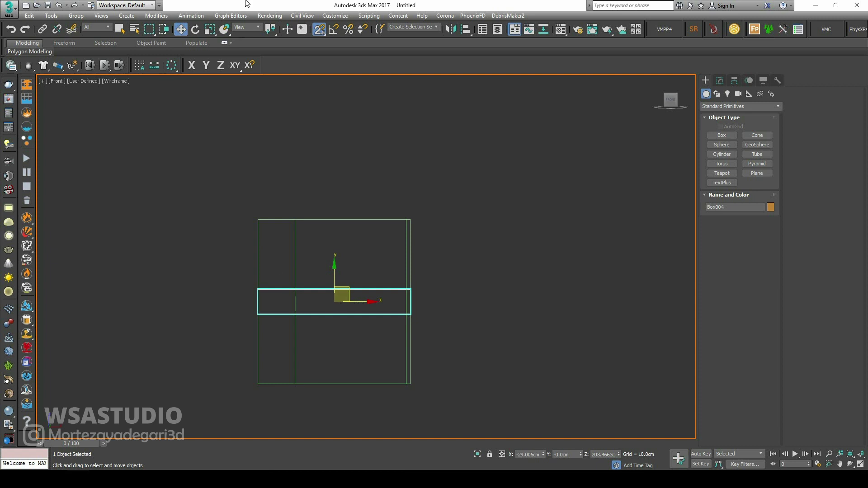
{"action": "left_click_drag", "start_coordinate": [259, 290], "coordinate": [258, 219]}
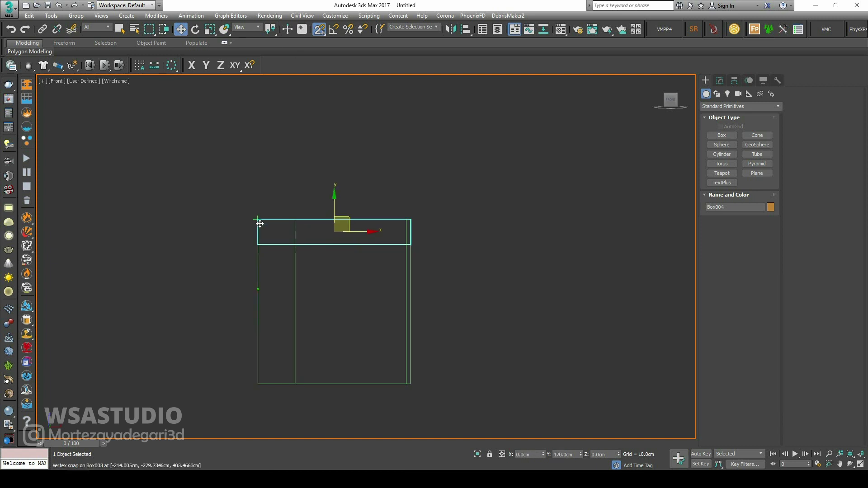
Step: Set the top strip's width to 270 cm and snap it to the upper corner of the large box so they align
{"action": "scroll", "coordinate": [377, 230], "scroll_direction": "up", "scroll_amount": 2}
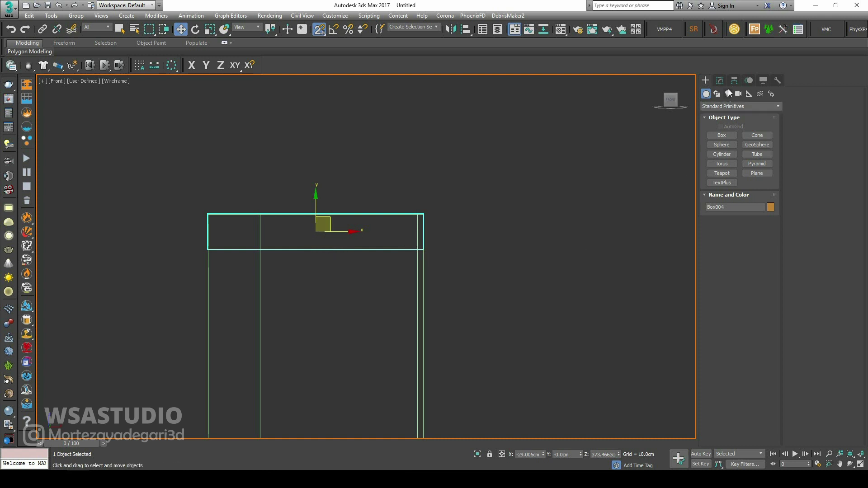
{"action": "left_click", "coordinate": [720, 80]}
{"action": "double_click", "coordinate": [755, 216]}
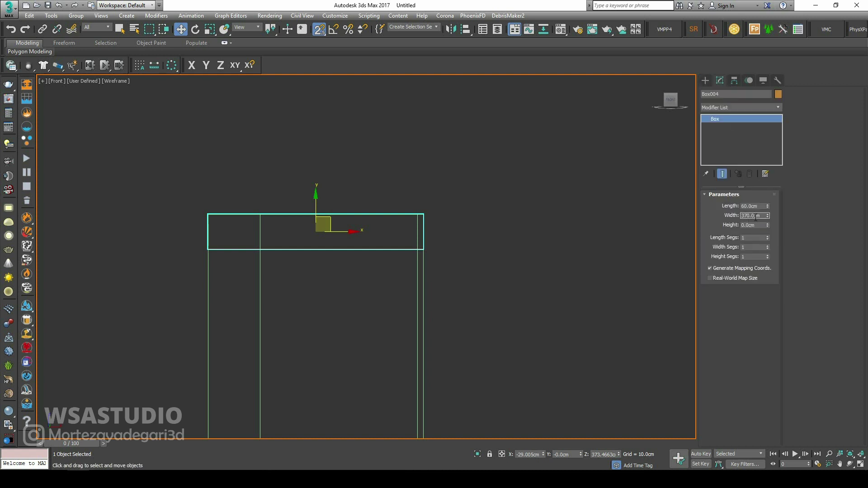
{"action": "type", "text": "270"}
{"action": "key", "text": "Return"}
{"action": "left_click_drag", "start_coordinate": [236, 214], "coordinate": [260, 215]}
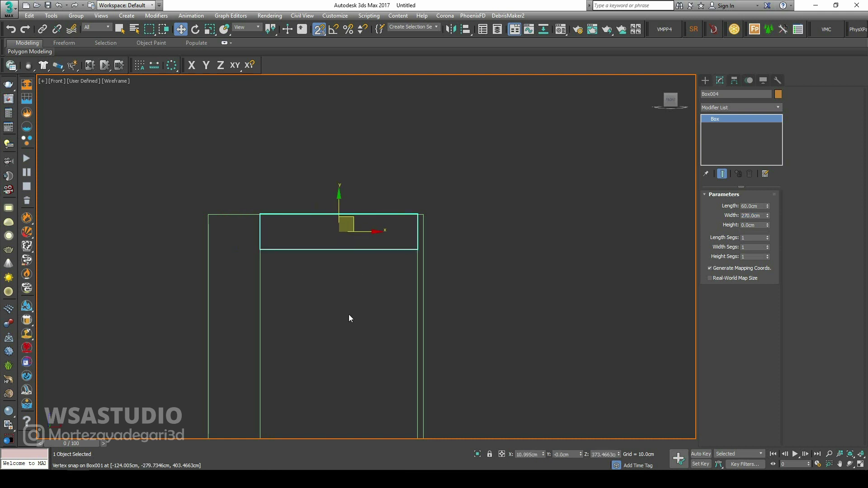
Step: Divide the top strip into 6 width segments and 2 length segments
{"action": "left_click", "coordinate": [768, 245]}
{"action": "left_click", "coordinate": [767, 246]}
{"action": "left_click", "coordinate": [768, 246]}
{"action": "left_click", "coordinate": [767, 245]}
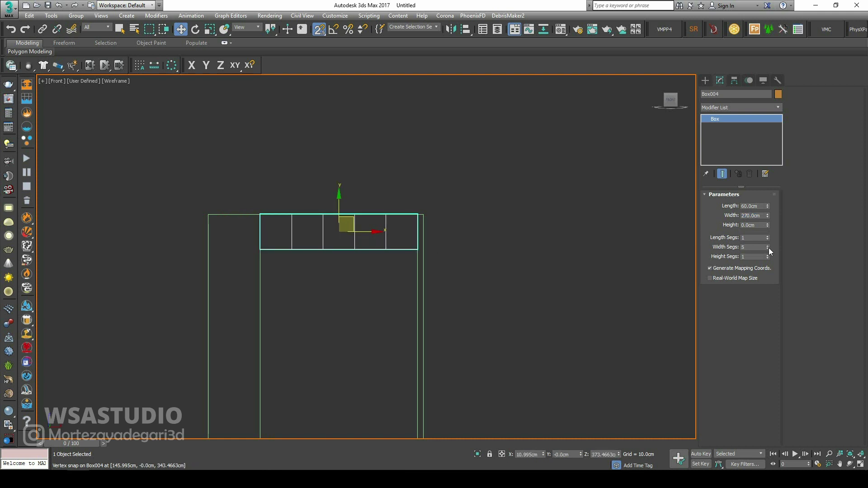
{"action": "left_click", "coordinate": [767, 245]}
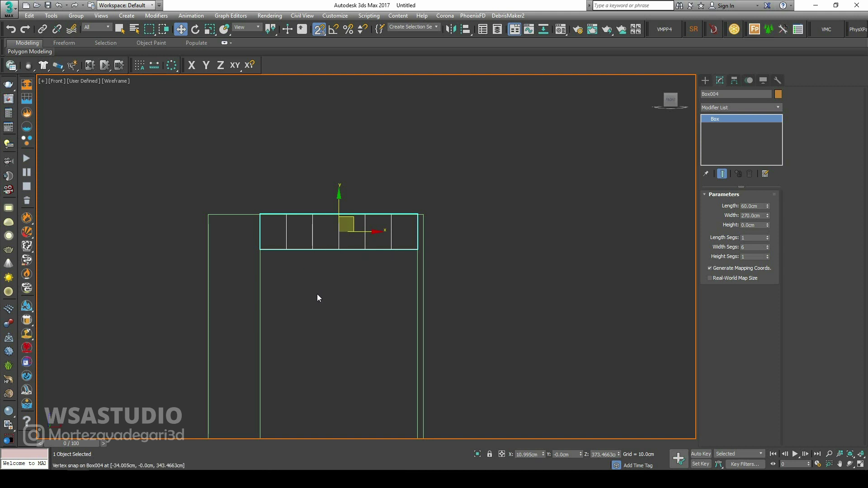
{"action": "left_click", "coordinate": [768, 236]}
{"action": "scroll", "coordinate": [318, 278], "scroll_direction": "down", "scroll_amount": 2}
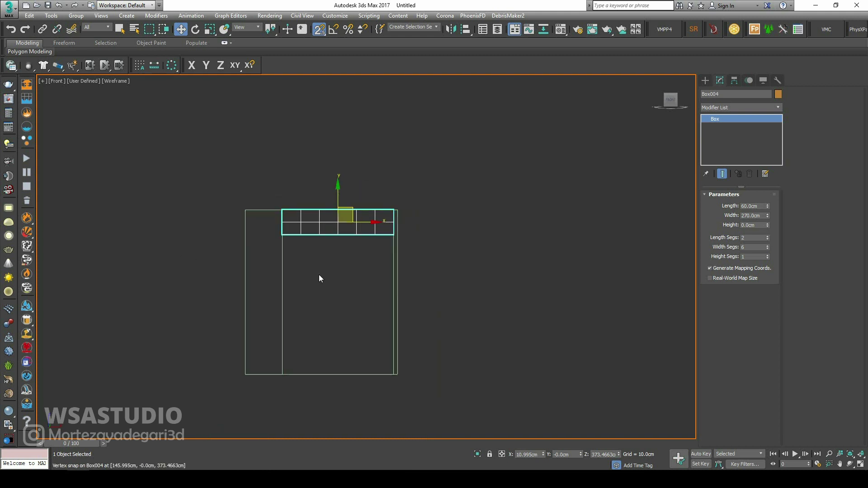
Step: Save the scene as "start 1" in the sonati folder on the desktop and clear the selection
{"action": "left_click", "coordinate": [9, 9]}
{"action": "left_click", "coordinate": [30, 112]}
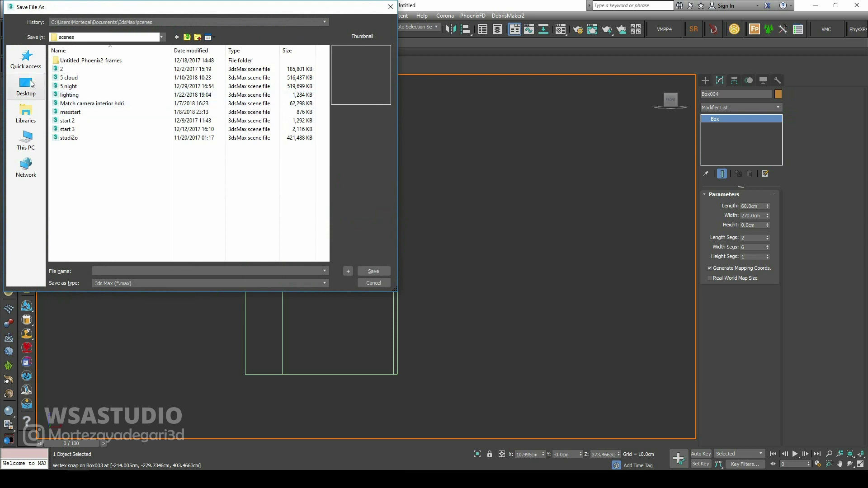
{"action": "left_click", "coordinate": [26, 86]}
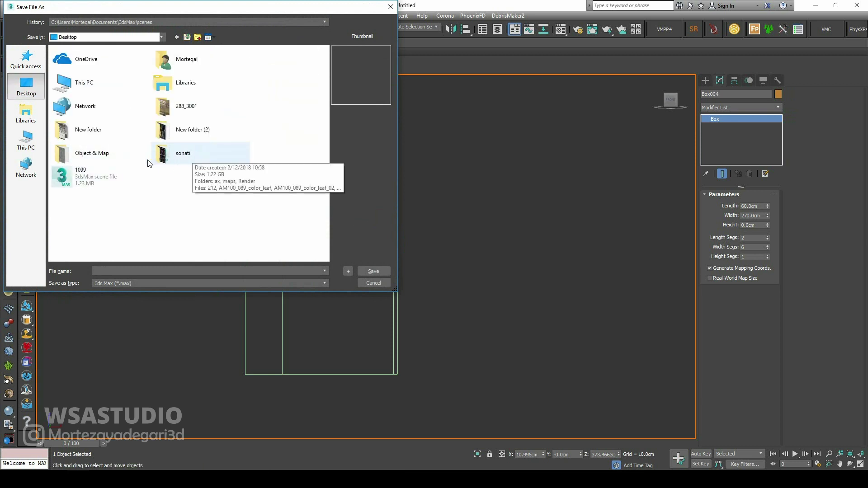
{"action": "left_click", "coordinate": [199, 153]}
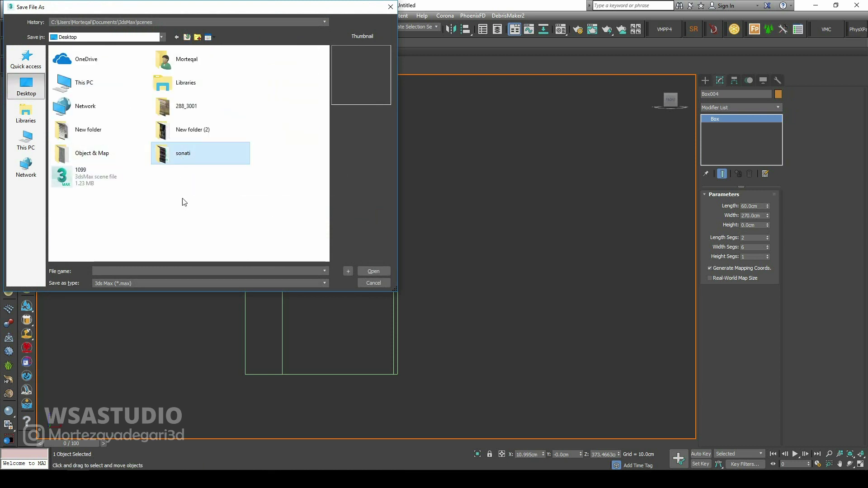
{"action": "double_click", "coordinate": [203, 153]}
{"action": "left_click", "coordinate": [146, 271]}
{"action": "type", "text": "s"}
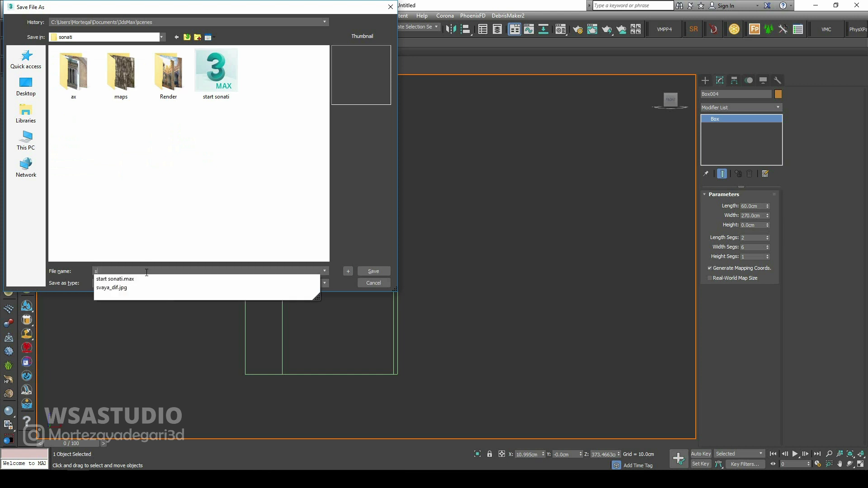
{"action": "type", "text": "tart 1"}
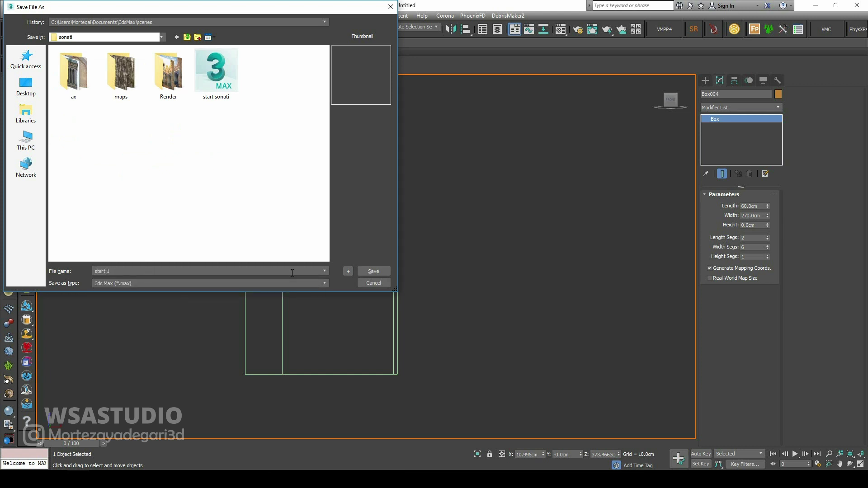
{"action": "left_click", "coordinate": [382, 271]}
{"action": "left_click", "coordinate": [471, 284]}
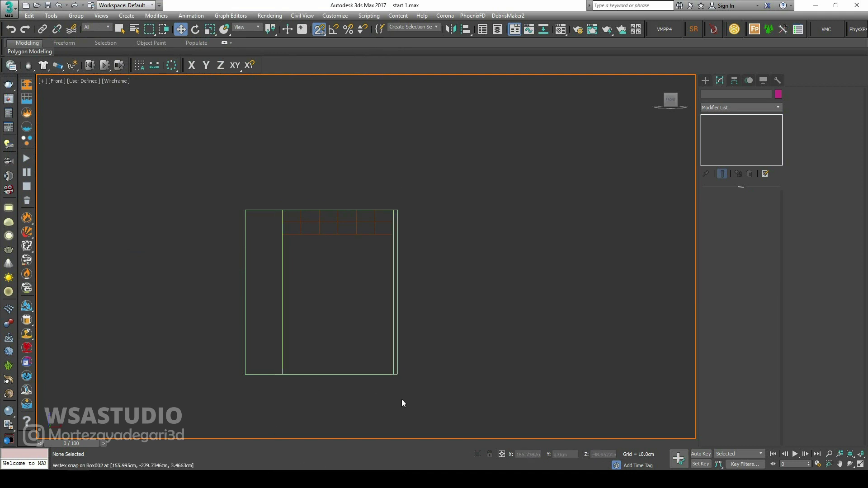
Step: Examine the arch shape and column proportions in the IMG_6900 photo against the segmented top strip
{"action": "mouse_move", "coordinate": [159, 469]}
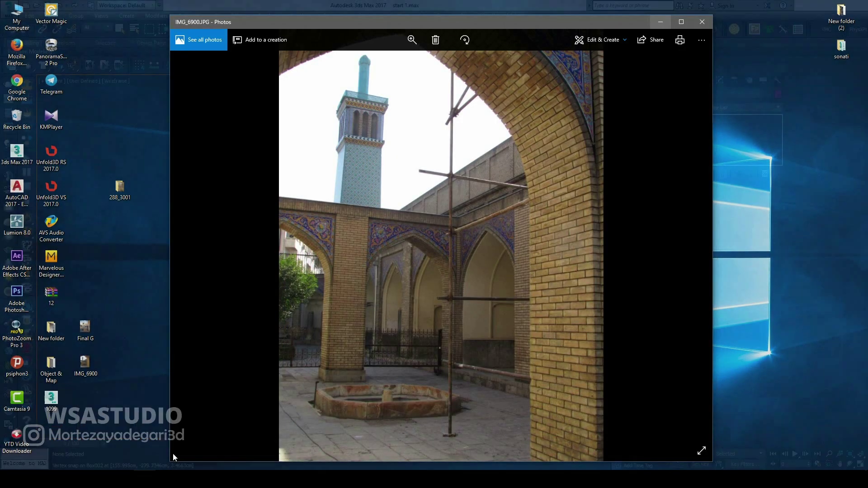
{"action": "left_click", "coordinate": [172, 454]}
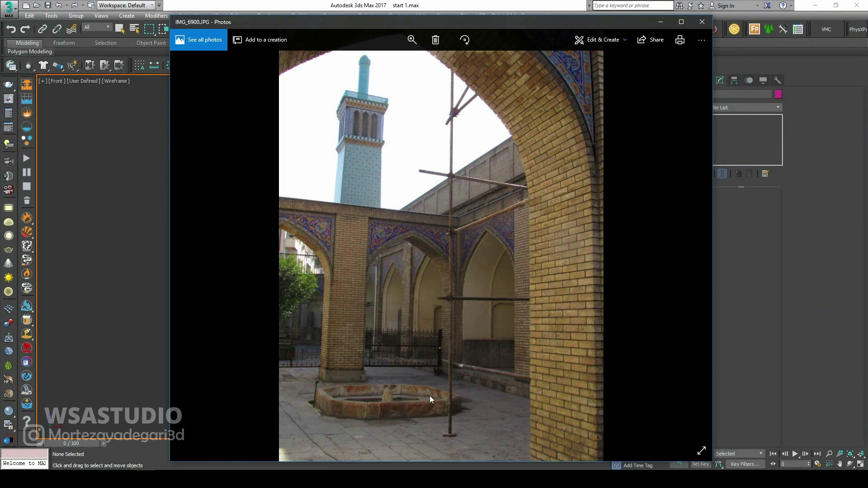
{"action": "left_click", "coordinate": [660, 23]}
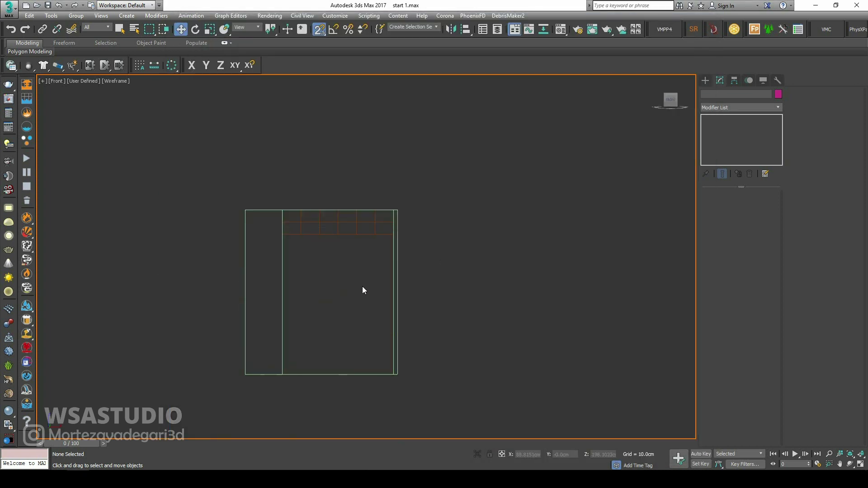
{"action": "left_click", "coordinate": [340, 232]}
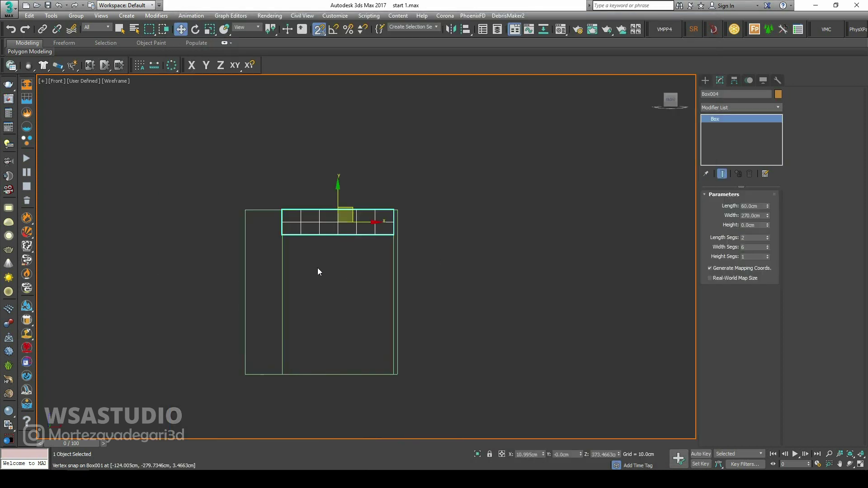
{"action": "left_click", "coordinate": [181, 439]}
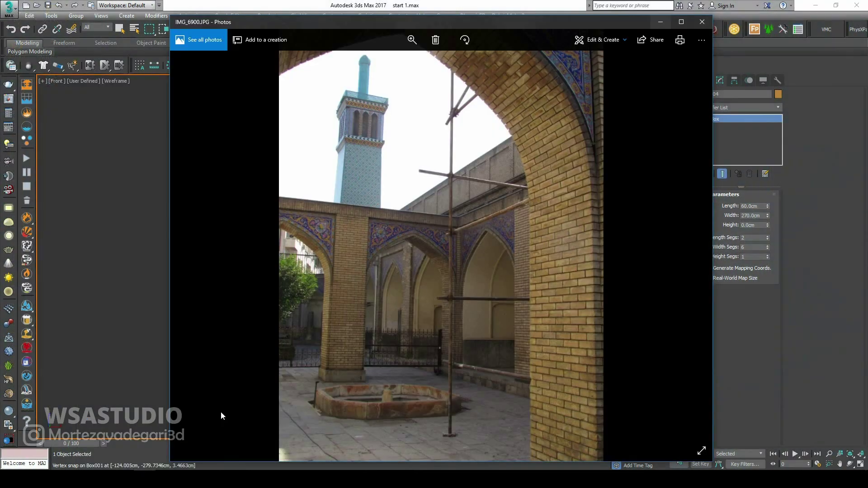
{"action": "left_click", "coordinate": [665, 22]}
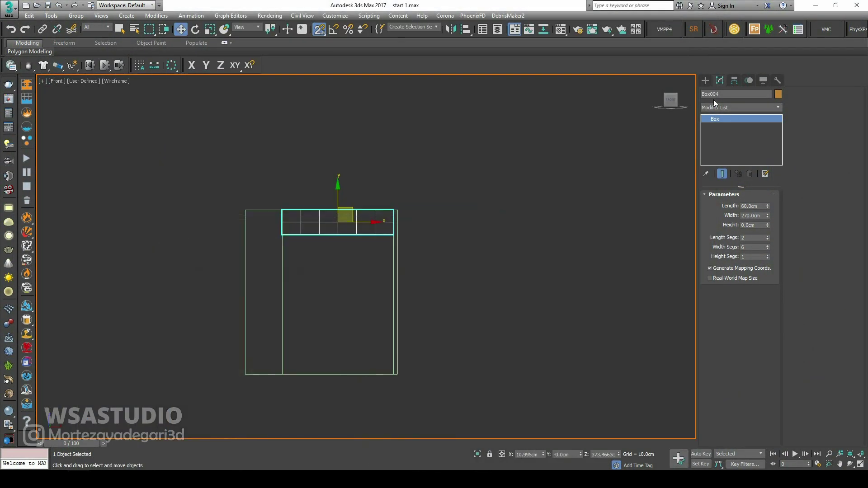
Step: Draw a 340 × 270 cm rectangle spline in the opening beneath the segmented top strip, snapped to its corner vertices
{"action": "left_click", "coordinate": [705, 81]}
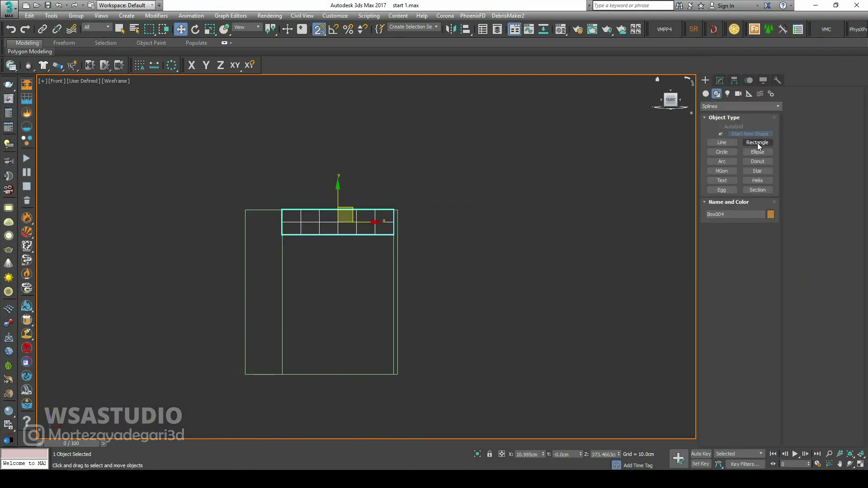
{"action": "left_click", "coordinate": [717, 94]}
{"action": "left_click", "coordinate": [756, 143]}
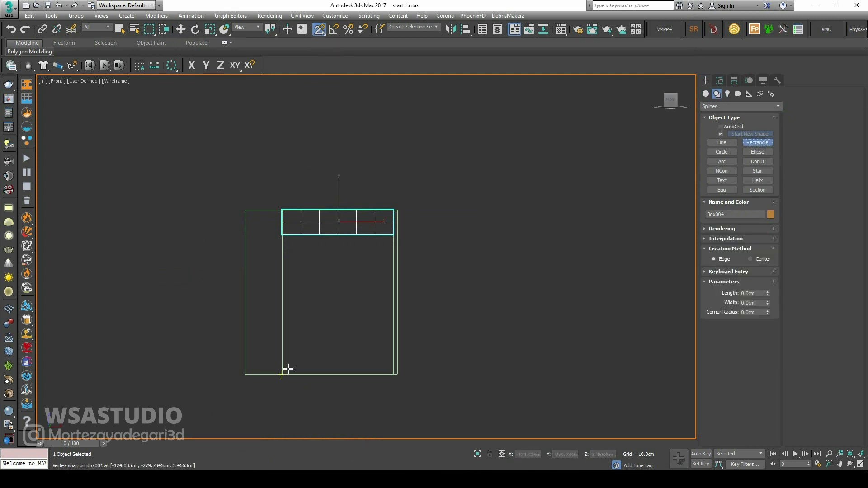
{"action": "left_click_drag", "start_coordinate": [283, 374], "coordinate": [393, 234]}
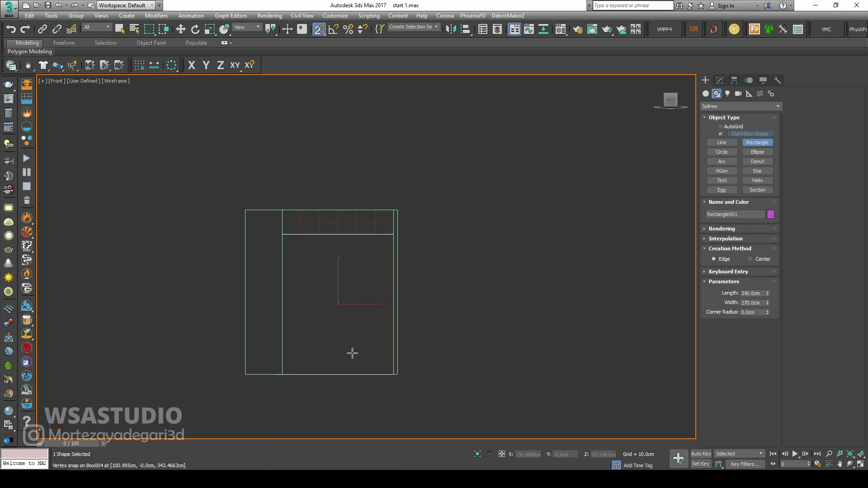
{"action": "right_click", "coordinate": [379, 268]}
Step: Convert the rectangle to an editable spline and delete its bottom segment
{"action": "right_click", "coordinate": [406, 308]}
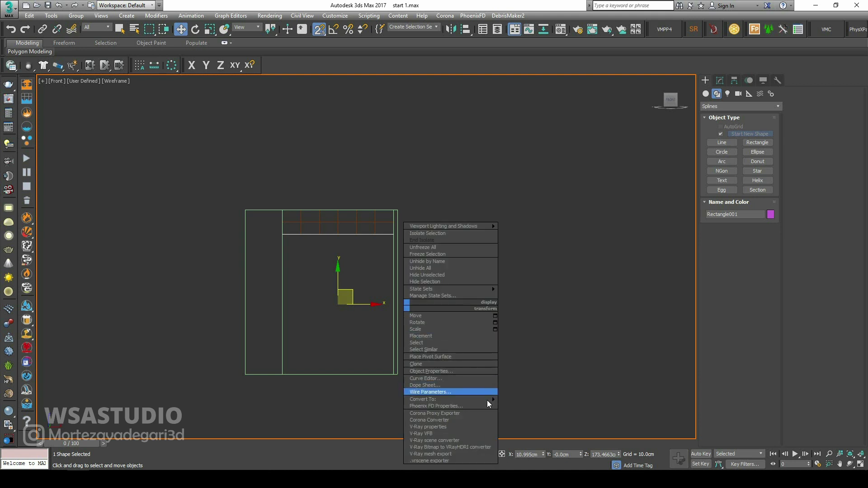
{"action": "mouse_move", "coordinate": [487, 400]}
{"action": "left_click", "coordinate": [527, 400]}
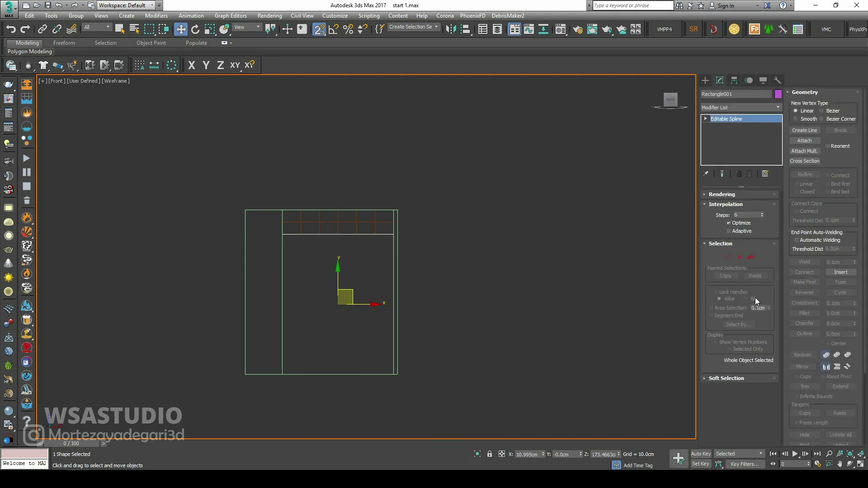
{"action": "left_click", "coordinate": [740, 258]}
{"action": "left_click_drag", "start_coordinate": [330, 398], "coordinate": [318, 420]}
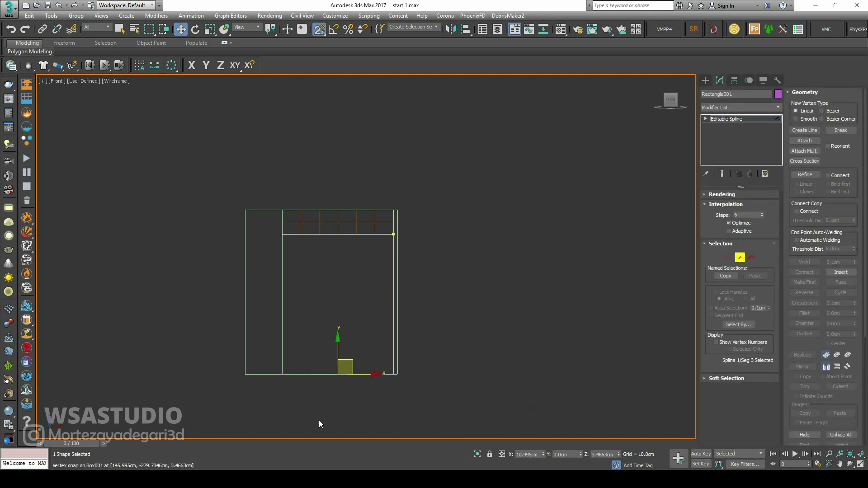
{"action": "left_click", "coordinate": [319, 420]}
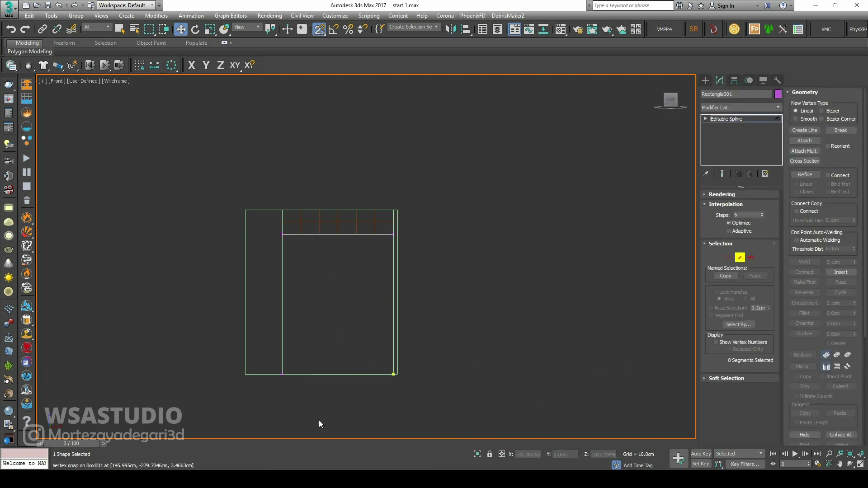
Step: Fillet the spline's two upper vertices until both curves meet at the centre as a round arch
{"action": "left_click", "coordinate": [727, 258]}
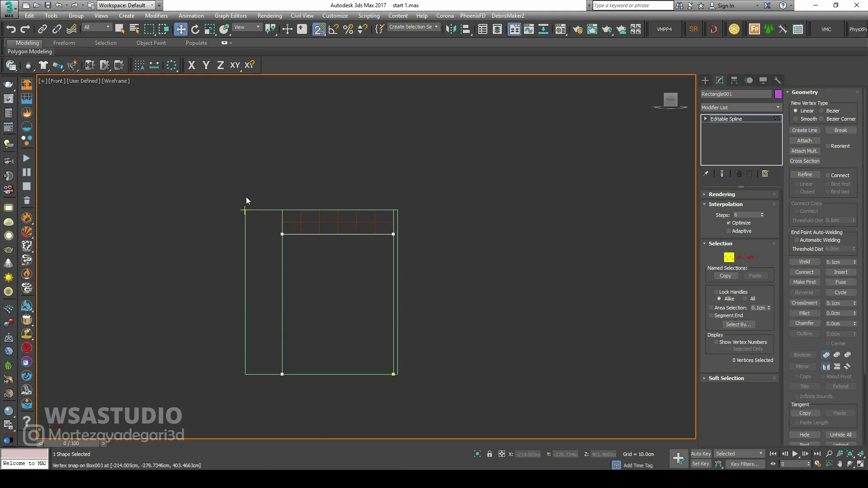
{"action": "left_click_drag", "start_coordinate": [242, 185], "coordinate": [455, 247]}
{"action": "left_click_drag", "start_coordinate": [449, 170], "coordinate": [280, 237]}
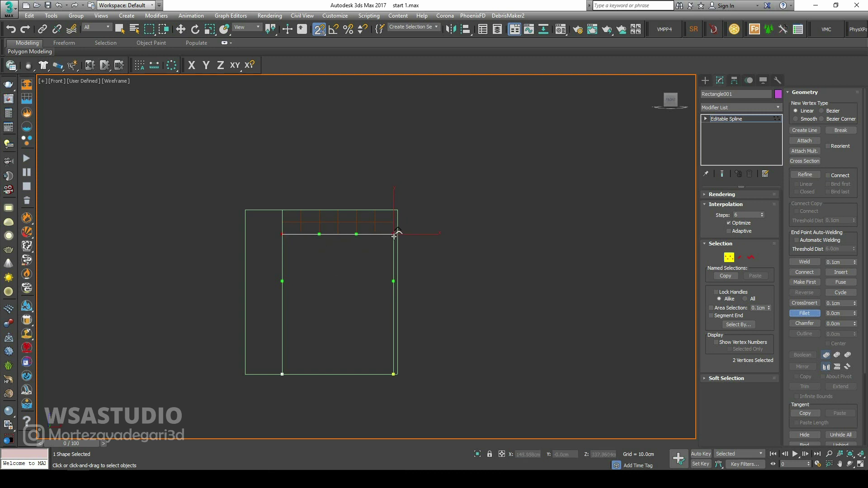
{"action": "left_click_drag", "start_coordinate": [394, 236], "coordinate": [364, 150]}
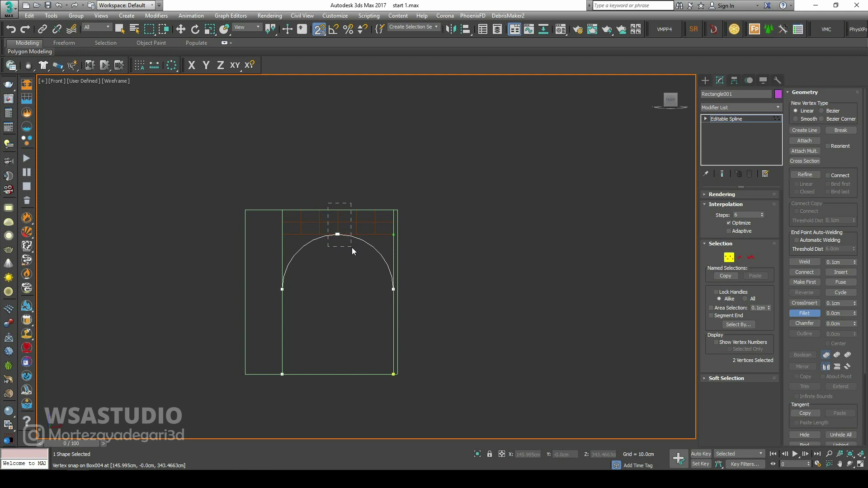
Step: Fuse and weld the two overlapping vertices at the arch's apex and enable adaptive interpolation
{"action": "left_click_drag", "start_coordinate": [352, 248], "coordinate": [352, 248]}
{"action": "left_click", "coordinate": [844, 282]}
{"action": "left_click_drag", "start_coordinate": [348, 248], "coordinate": [348, 248]}
{"action": "scroll", "coordinate": [330, 246], "scroll_direction": "up", "scroll_amount": 5}
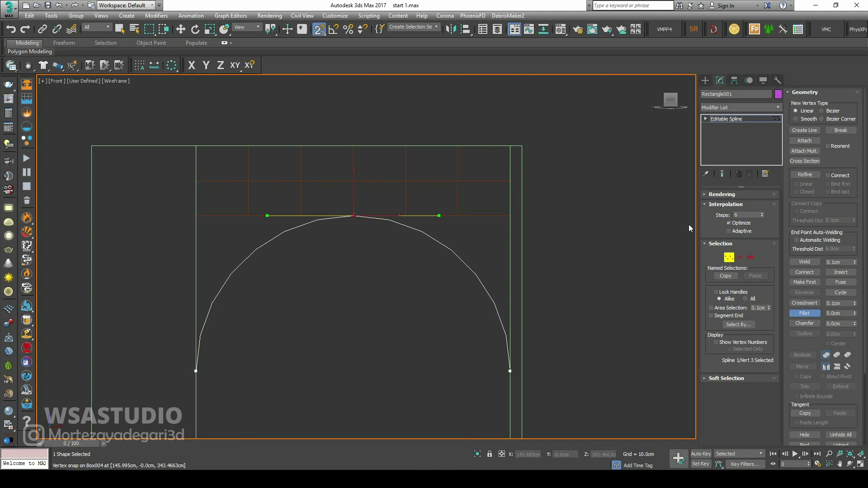
{"action": "left_click", "coordinate": [729, 231]}
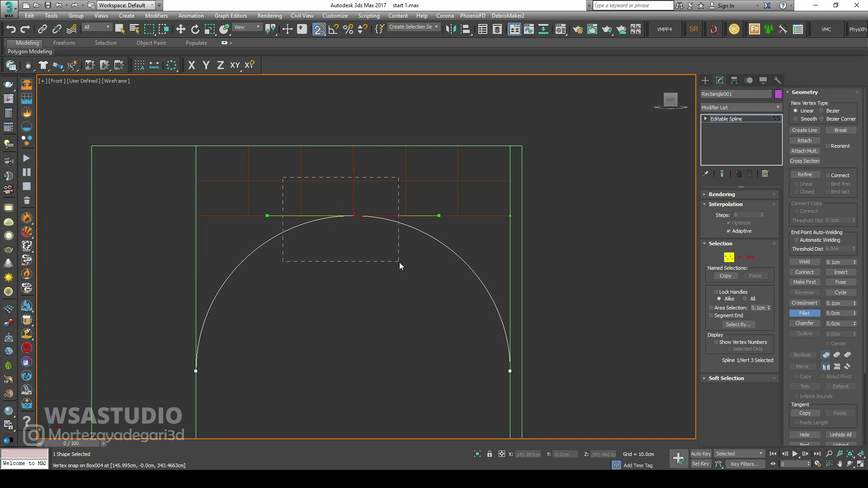
Step: Change the arch's apex vertex to the Corner type to give the arch a pointed top
{"action": "key", "text": "w"}
{"action": "right_click", "coordinate": [354, 217]}
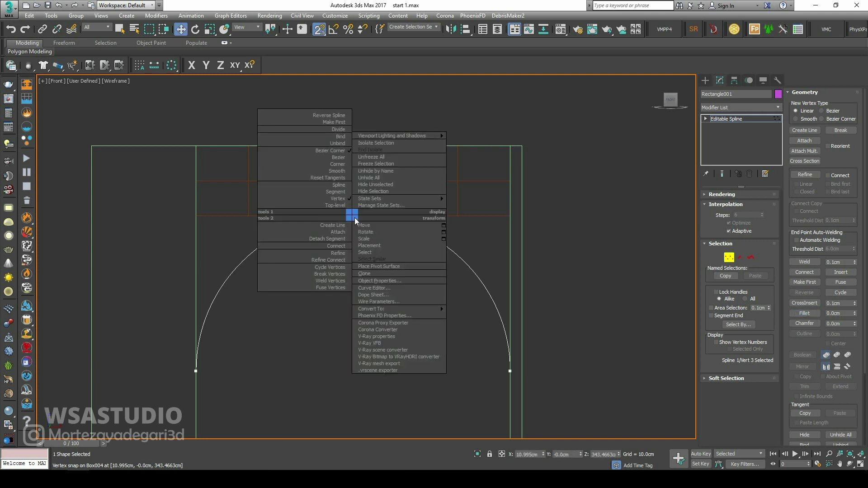
{"action": "left_click", "coordinate": [341, 163]}
{"action": "scroll", "coordinate": [389, 248], "scroll_direction": "down", "scroll_amount": 3}
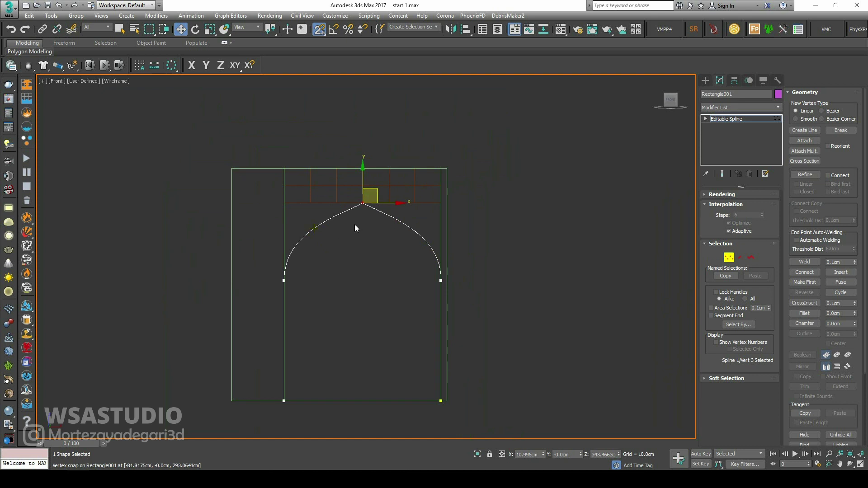
Step: Select the entire arch spline at spline level
{"action": "left_click", "coordinate": [755, 257]}
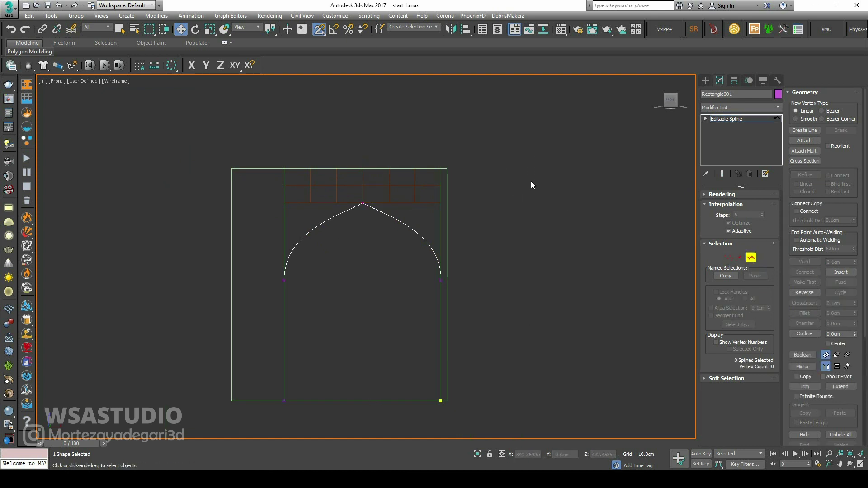
{"action": "left_click_drag", "start_coordinate": [553, 157], "coordinate": [229, 423]}
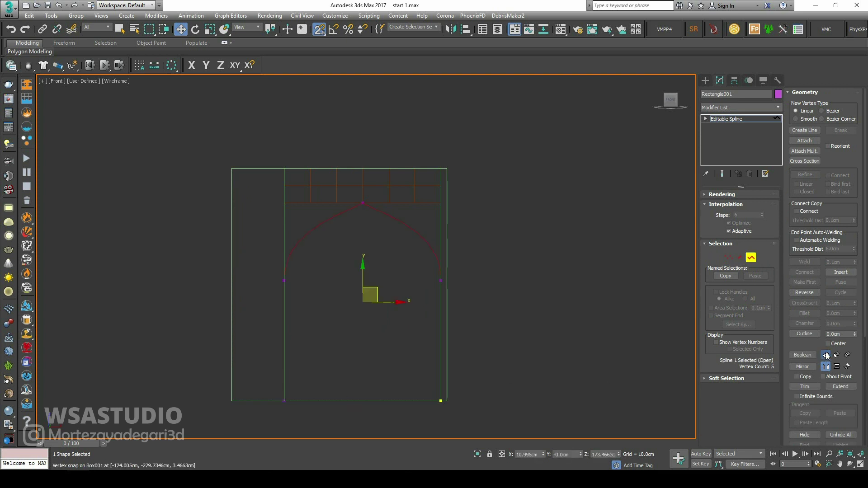
{"action": "left_click", "coordinate": [847, 336]}
{"action": "key", "text": "Return"}
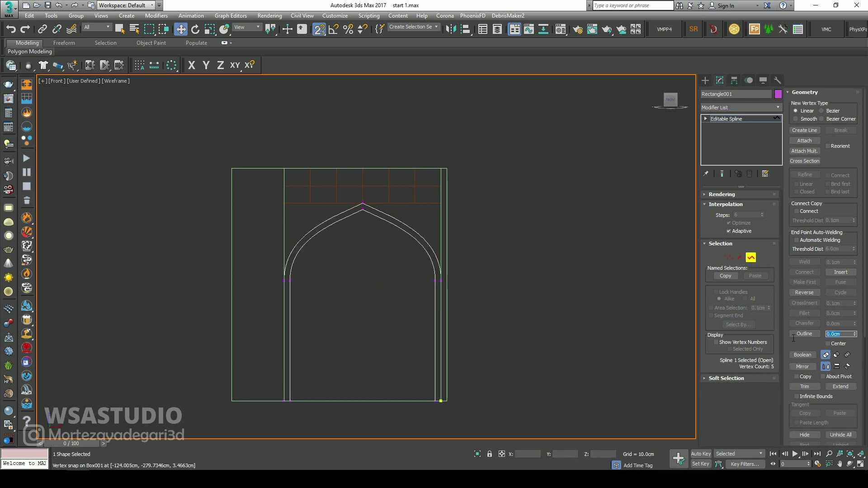
{"action": "key", "text": "ctrl+z"}
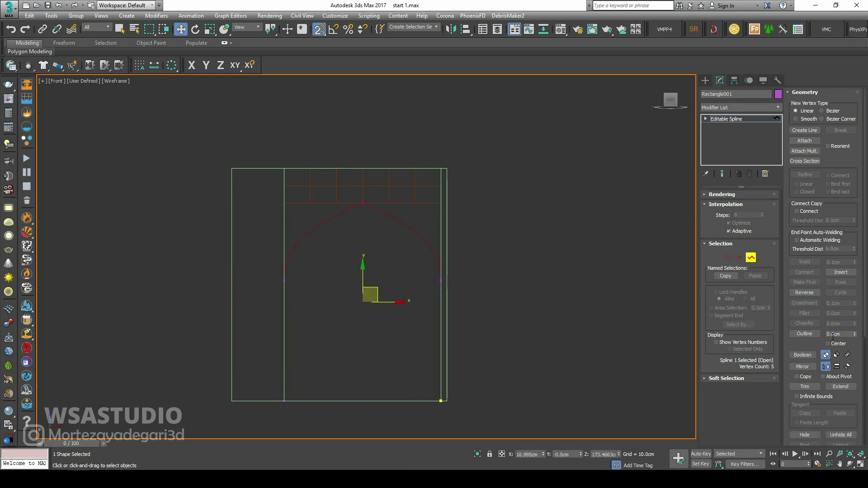
Step: Outline the selected arch spline inward by 7 cm
{"action": "left_click_drag", "start_coordinate": [845, 335], "coordinate": [822, 334]}
{"action": "type", "text": "7"}
{"action": "key", "text": "Return"}
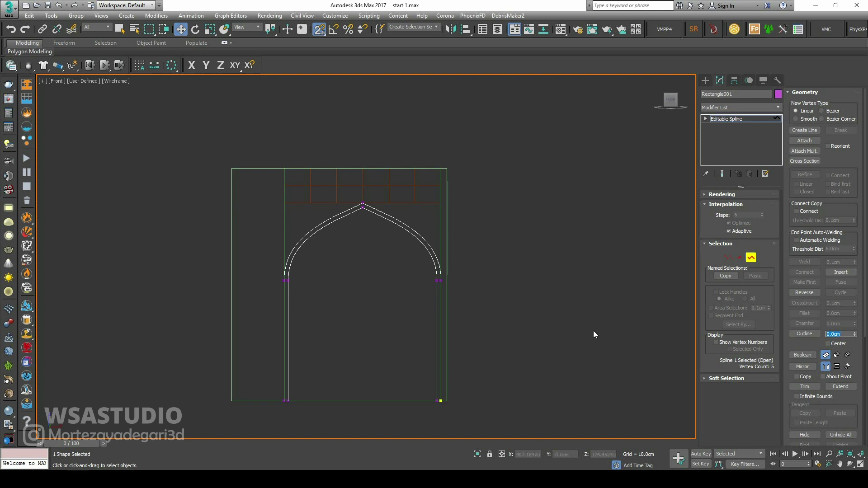
Step: Add an Extrude modifier to the outlined arch and set its amount to 90 cm
{"action": "middle_click_drag", "start_coordinate": [394, 277], "coordinate": [403, 279]}
{"action": "left_click", "coordinate": [780, 108]}
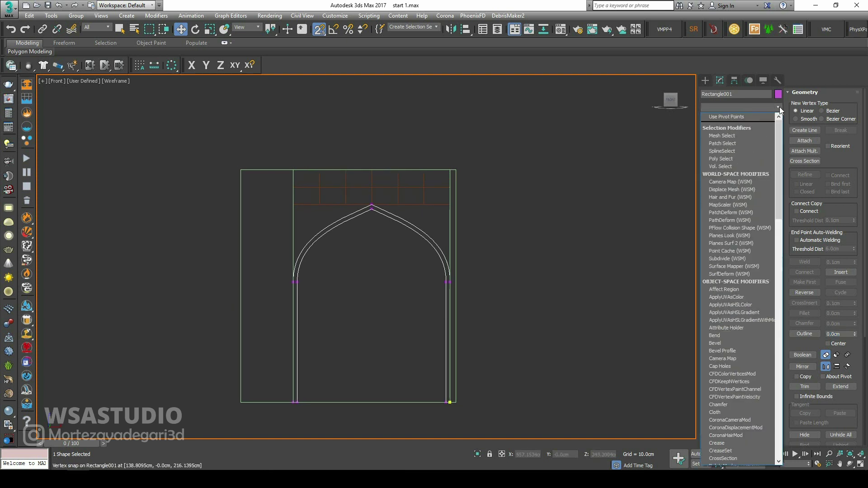
{"action": "scroll", "coordinate": [741, 226], "scroll_direction": "down", "scroll_amount": 3}
{"action": "left_click", "coordinate": [748, 115]}
{"action": "double_click", "coordinate": [759, 207]}
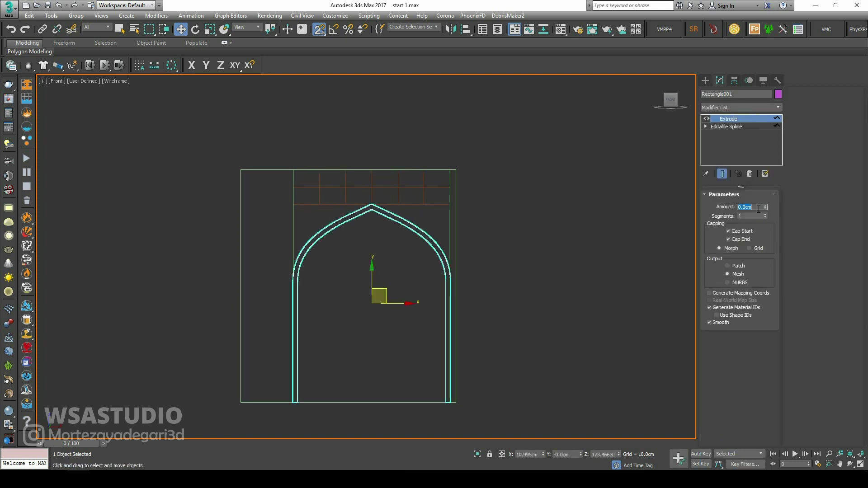
{"action": "type", "text": "90"}
Step: Turn off snapping and move the extruded arch about 133 cm along Y, clear of the boxes
{"action": "key", "text": "alt+w"}
{"action": "scroll", "coordinate": [473, 293], "scroll_direction": "down", "scroll_amount": 5}
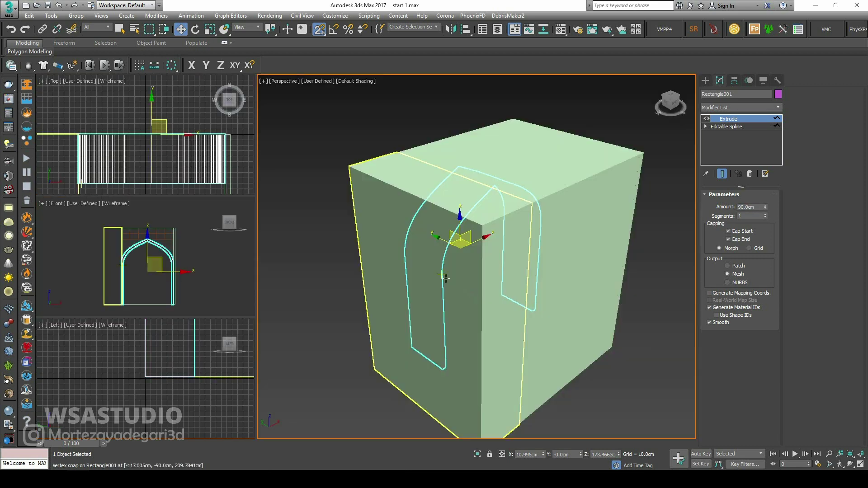
{"action": "middle_click_drag", "start_coordinate": [472, 293], "coordinate": [356, 77], "text": "alt"}
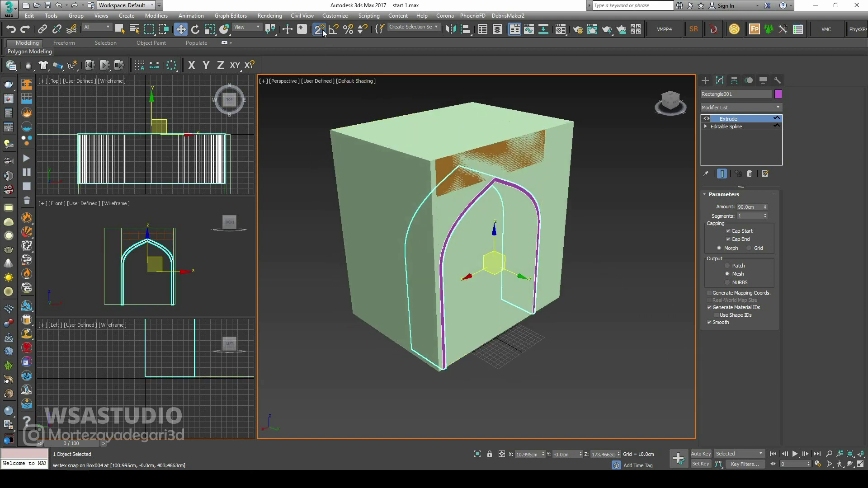
{"action": "left_click_drag", "start_coordinate": [523, 277], "coordinate": [578, 319]}
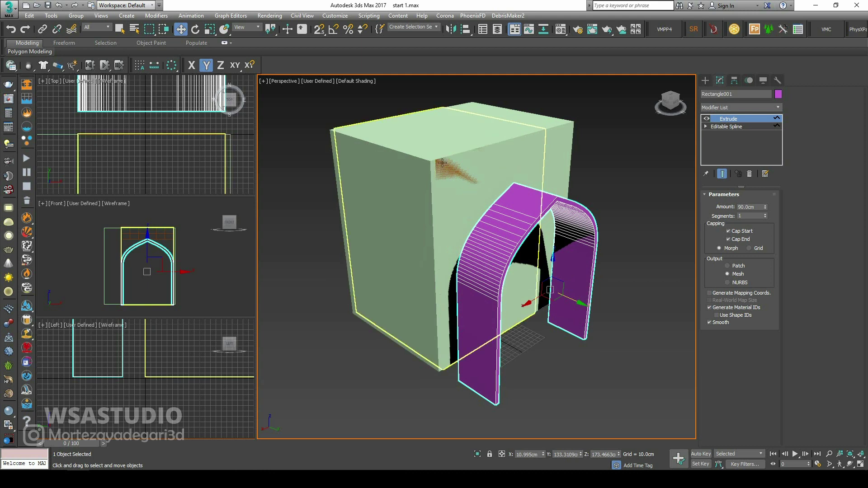
Step: Set the perspective view's quality preset to Standard and compare the arch with the IMG_6900 photo
{"action": "left_click", "coordinate": [332, 81]}
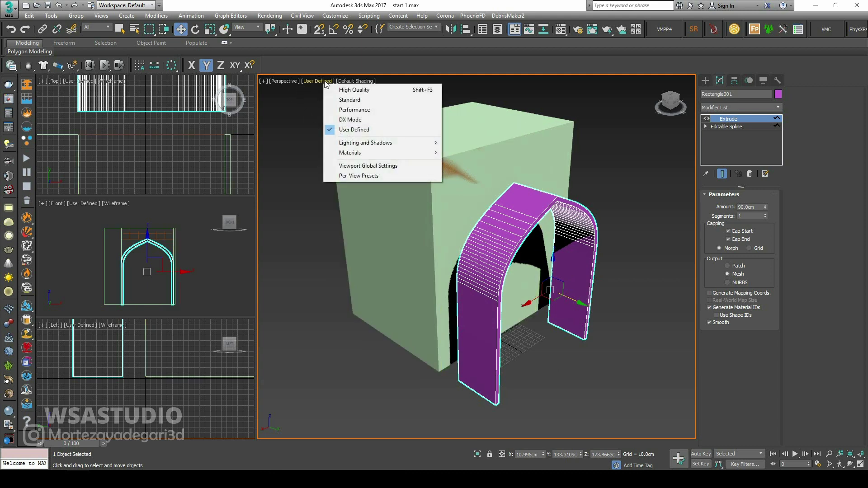
{"action": "left_click", "coordinate": [346, 101]}
{"action": "mouse_move", "coordinate": [443, 187]}
{"action": "middle_mouse_down", "text": "alt"}
{"action": "mouse_move", "coordinate": [470, 203]}
{"action": "mouse_move", "coordinate": [499, 273]}
{"action": "middle_mouse_up", "text": "alt"}
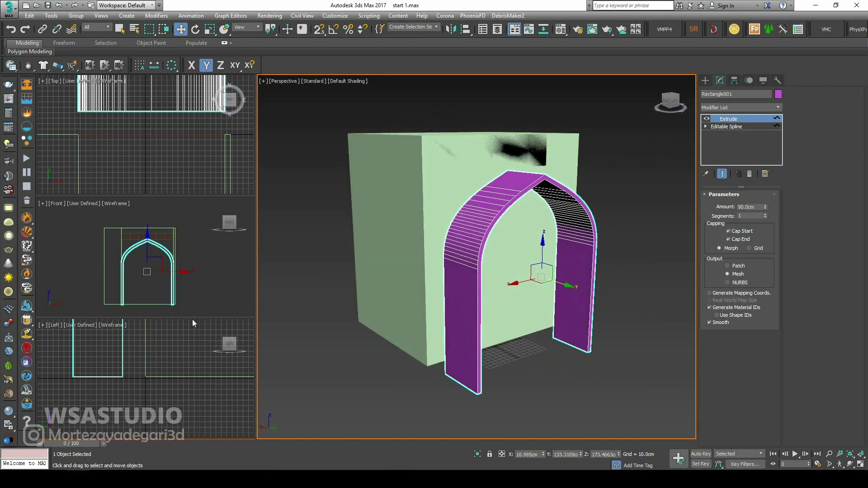
{"action": "left_click", "coordinate": [182, 442]}
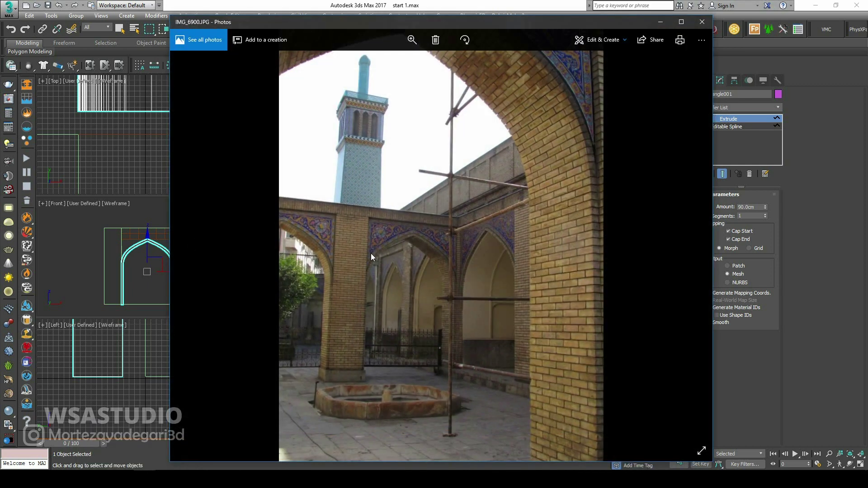
{"action": "left_click", "coordinate": [661, 21]}
Step: Make one independent copy of the extruded arch about 392 cm along X, beside the boxes in the front view
{"action": "key", "text": "alt+w"}
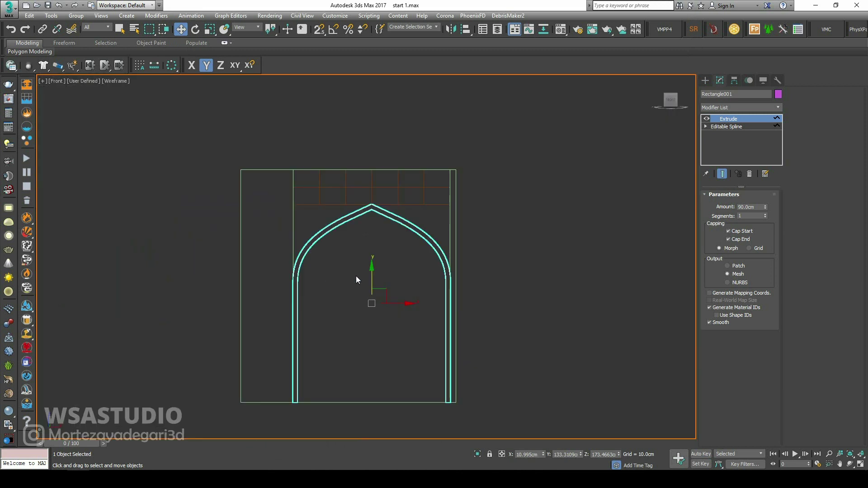
{"action": "middle_click_drag", "start_coordinate": [399, 290], "coordinate": [376, 284]}
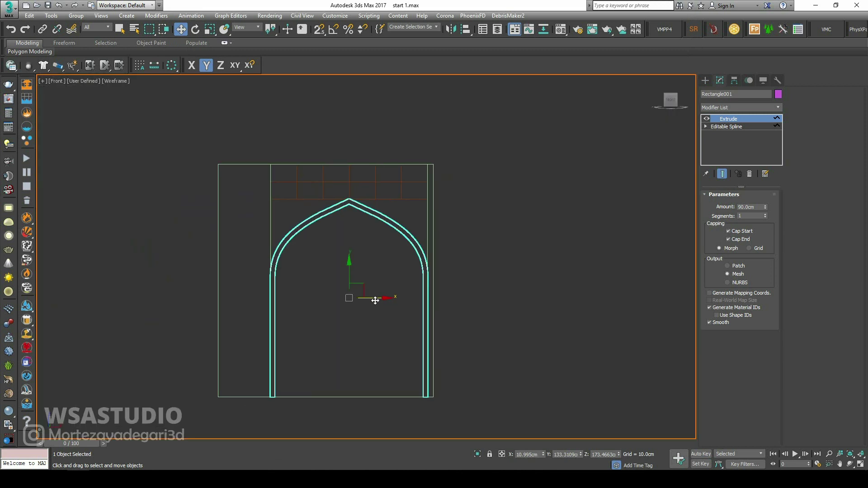
{"action": "left_click_drag", "start_coordinate": [375, 300], "coordinate": [603, 300], "text": "shift"}
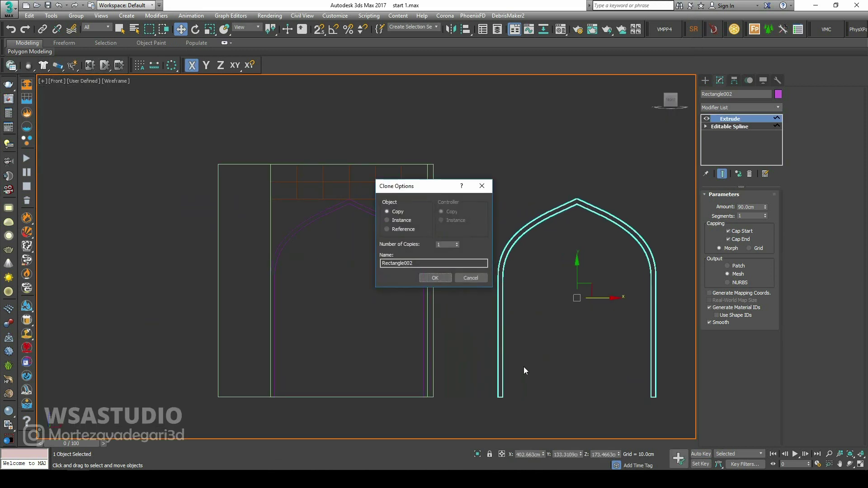
{"action": "left_click", "coordinate": [441, 279]}
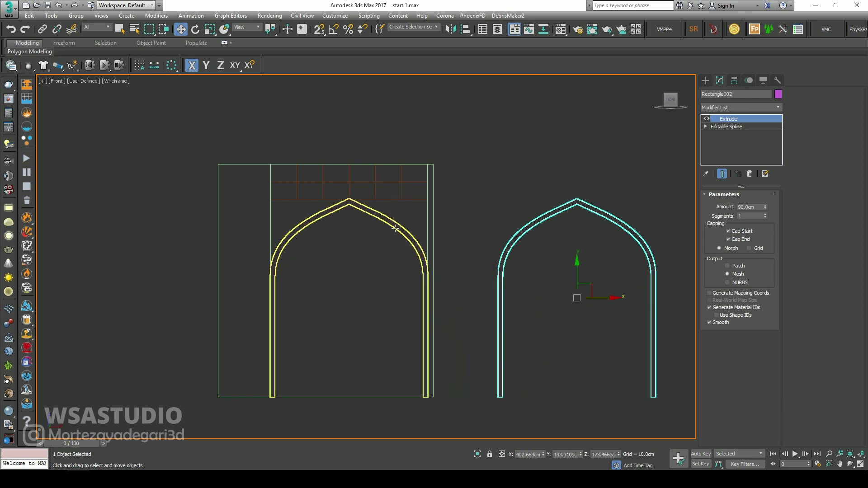
Step: Delete the inner curves and all leg and base segments from the original arch's spline, keeping only the outer pointed curve
{"action": "left_click", "coordinate": [395, 228]}
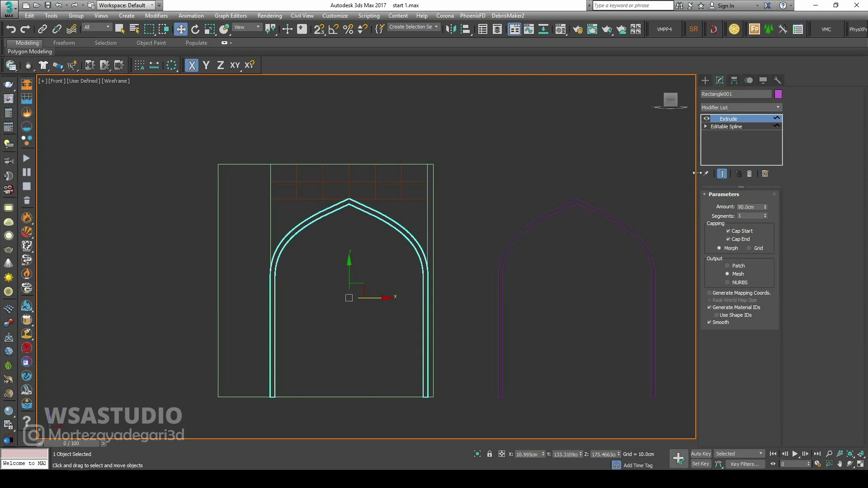
{"action": "left_click", "coordinate": [737, 126]}
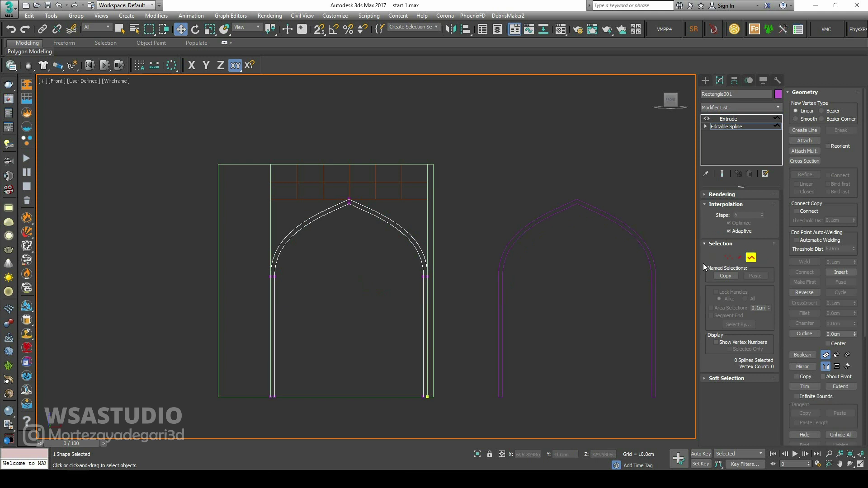
{"action": "left_click", "coordinate": [739, 258]}
{"action": "scroll", "coordinate": [351, 209], "scroll_direction": "up", "scroll_amount": 4}
{"action": "left_click", "coordinate": [339, 202]}
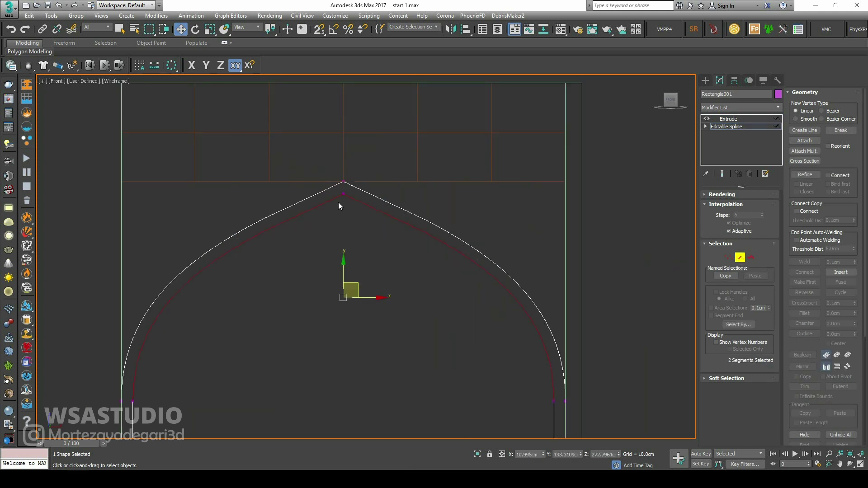
{"action": "key", "text": "Delete"}
{"action": "scroll", "coordinate": [365, 233], "scroll_direction": "down", "scroll_amount": 4}
{"action": "left_click_drag", "start_coordinate": [502, 362], "coordinate": [264, 432]}
{"action": "key", "text": "Delete"}
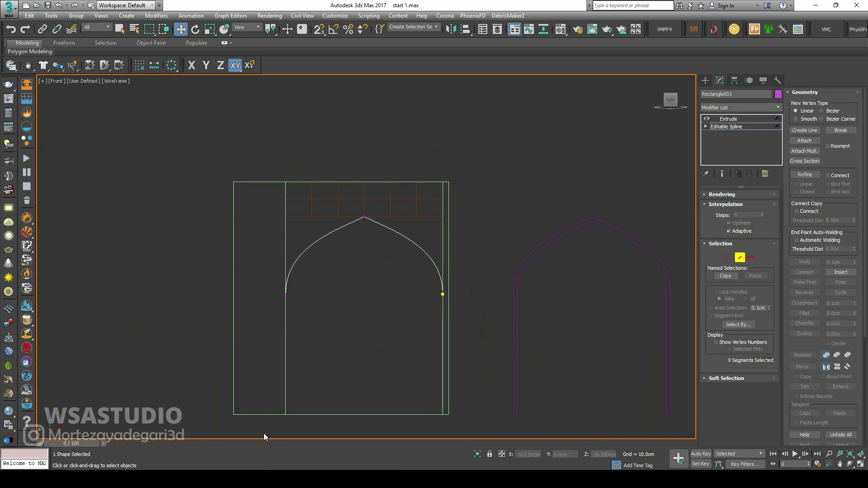
Step: Leave segment editing, turn on vertex snapping and start a new line at the left end of the pointed arch curve in the front view
{"action": "middle_click_drag", "start_coordinate": [373, 307], "coordinate": [366, 332]}
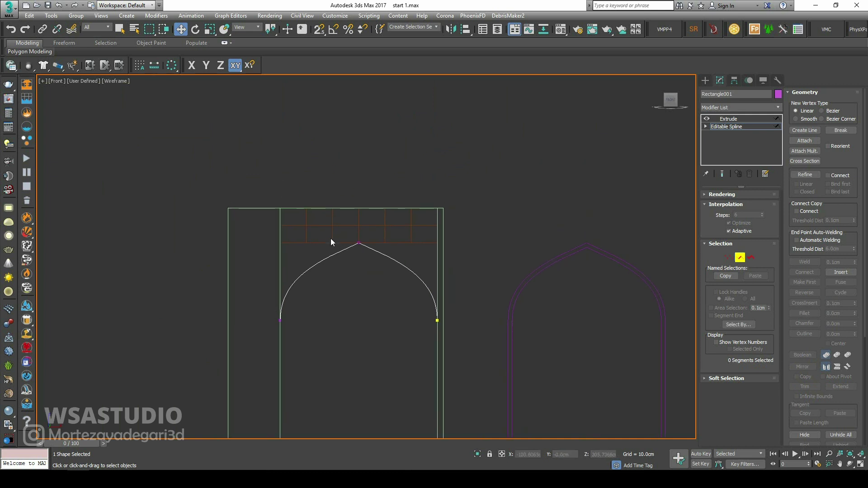
{"action": "left_click", "coordinate": [740, 257]}
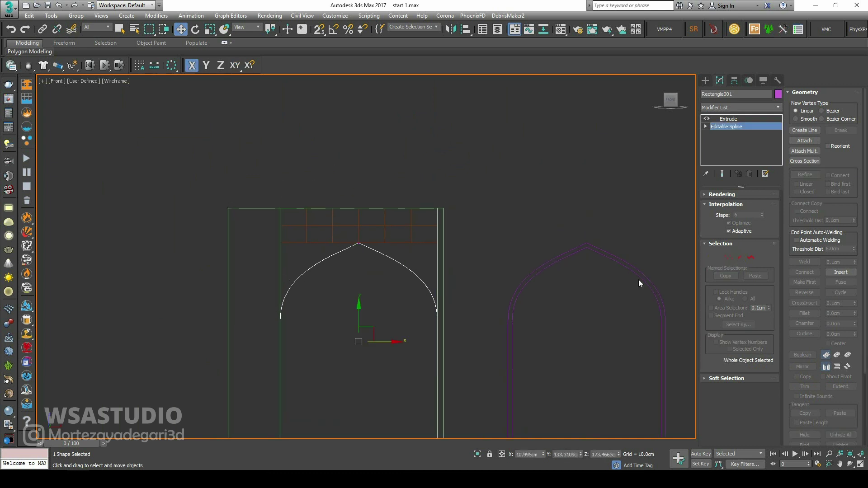
{"action": "left_click", "coordinate": [705, 80]}
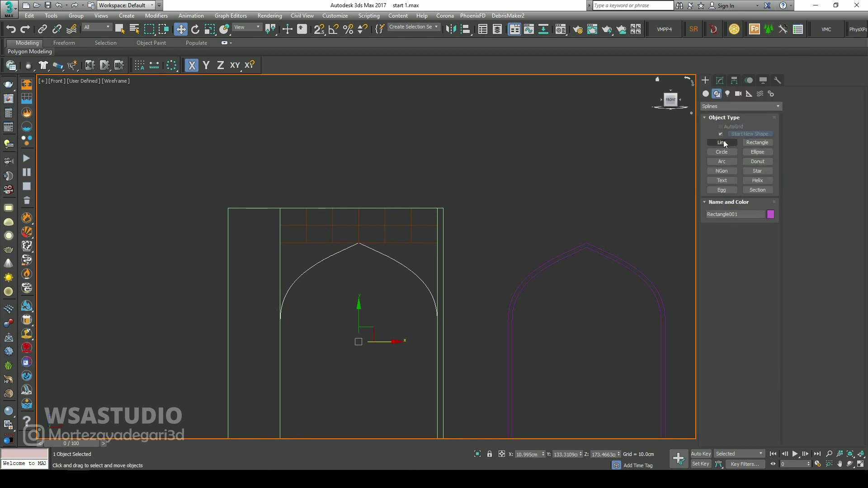
{"action": "left_click", "coordinate": [723, 142]}
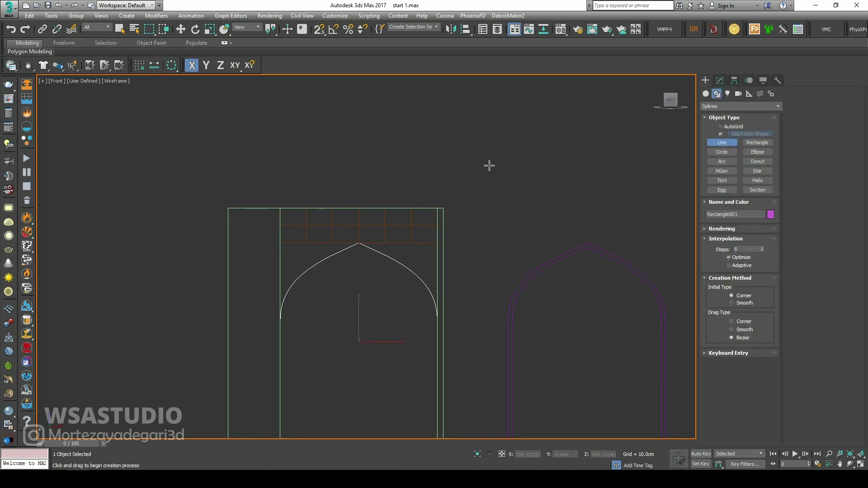
{"action": "left_click", "coordinate": [319, 31]}
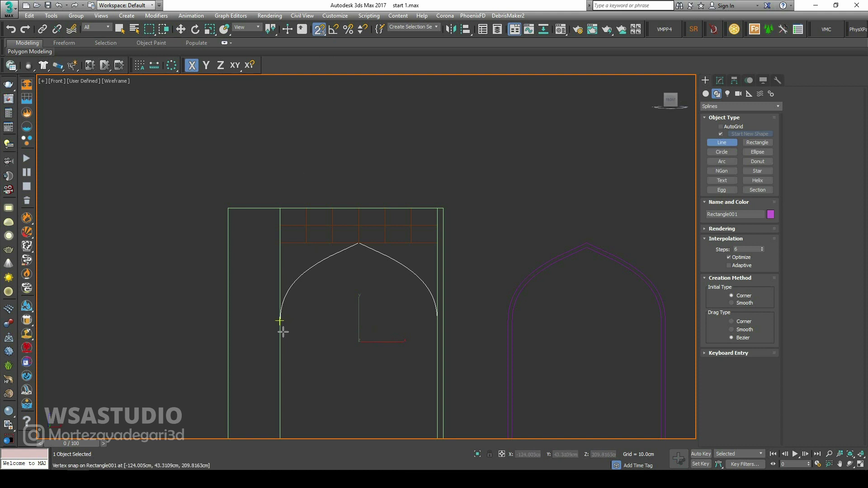
{"action": "scroll", "coordinate": [283, 326], "scroll_direction": "up", "scroll_amount": 8}
{"action": "scroll", "coordinate": [260, 294], "scroll_direction": "up", "scroll_amount": 4}
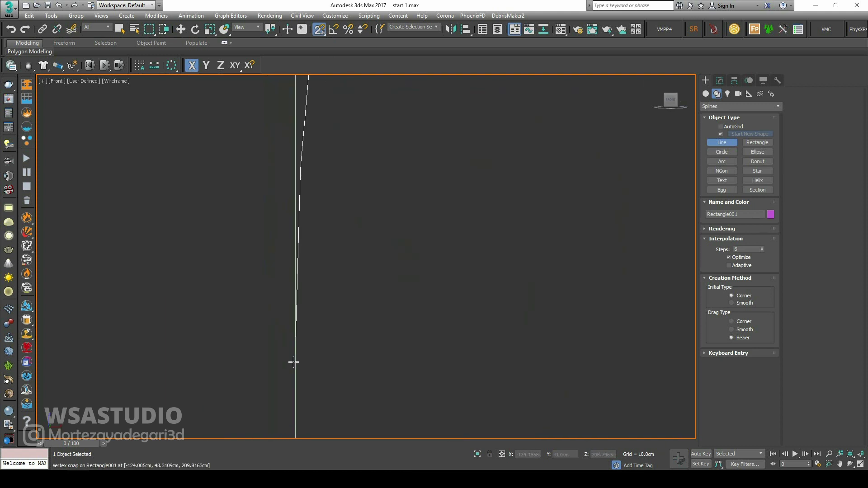
{"action": "scroll", "coordinate": [295, 361], "scroll_direction": "up", "scroll_amount": 2}
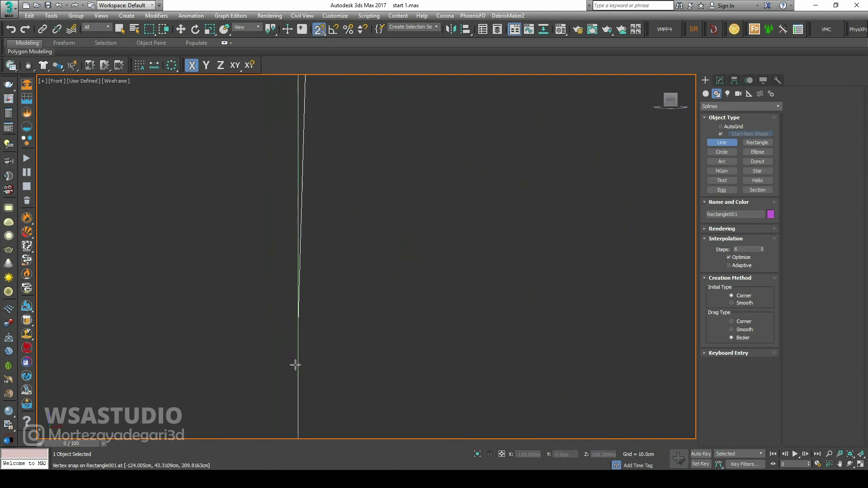
{"action": "left_click", "coordinate": [298, 324]}
Step: Continue the line up to the middle grid line of the lintel box, across to its right edge and down to the arch's right end
{"action": "scroll", "coordinate": [298, 285], "scroll_direction": "down", "scroll_amount": 3}
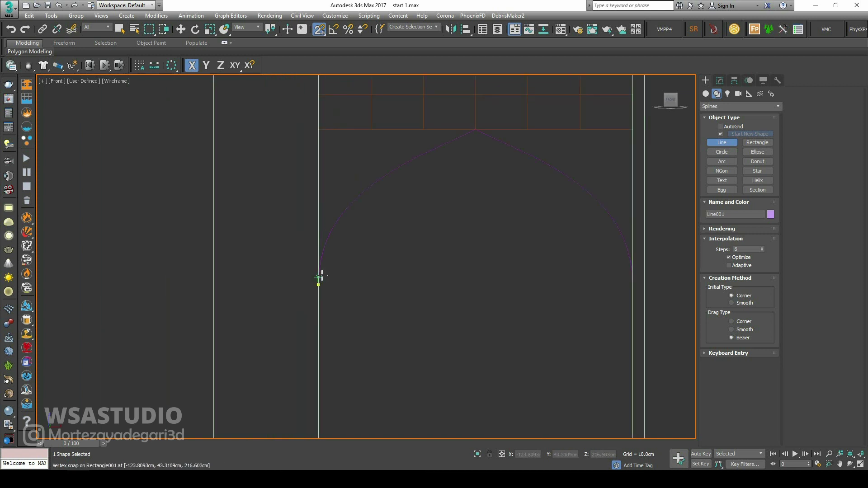
{"action": "scroll", "coordinate": [321, 276], "scroll_direction": "down", "scroll_amount": 2}
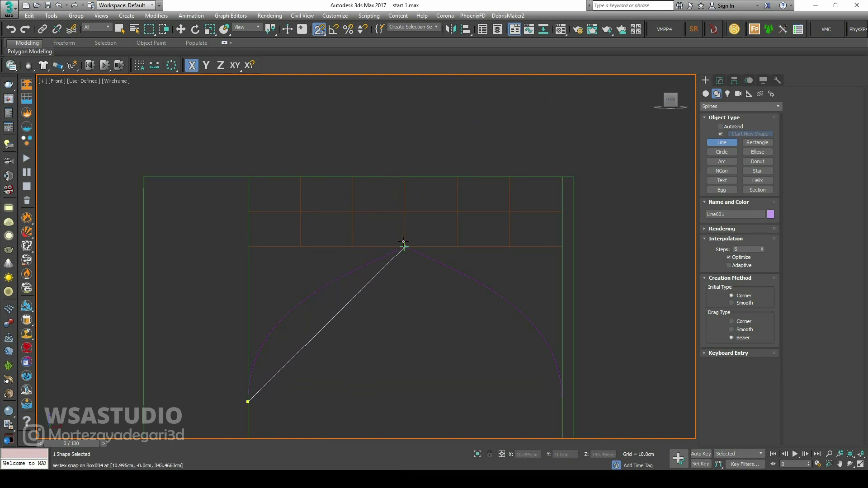
{"action": "left_click", "coordinate": [249, 211]}
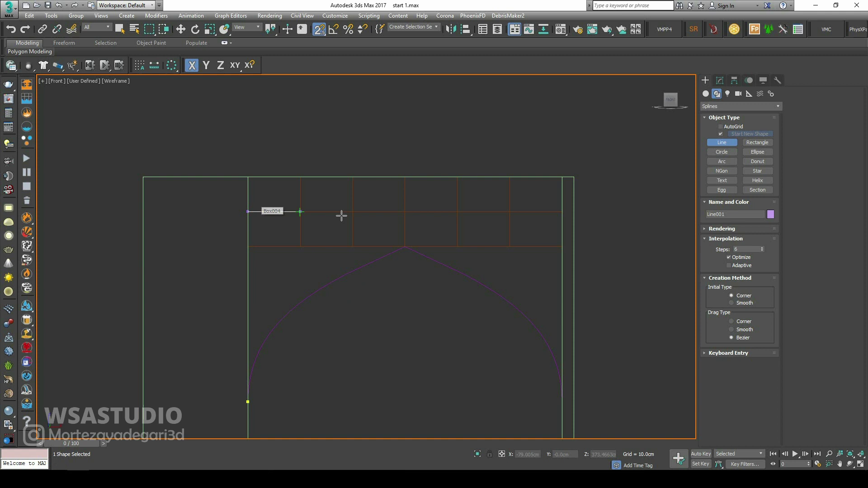
{"action": "left_click", "coordinate": [562, 212]}
{"action": "middle_click_drag", "start_coordinate": [562, 212], "coordinate": [535, 134]}
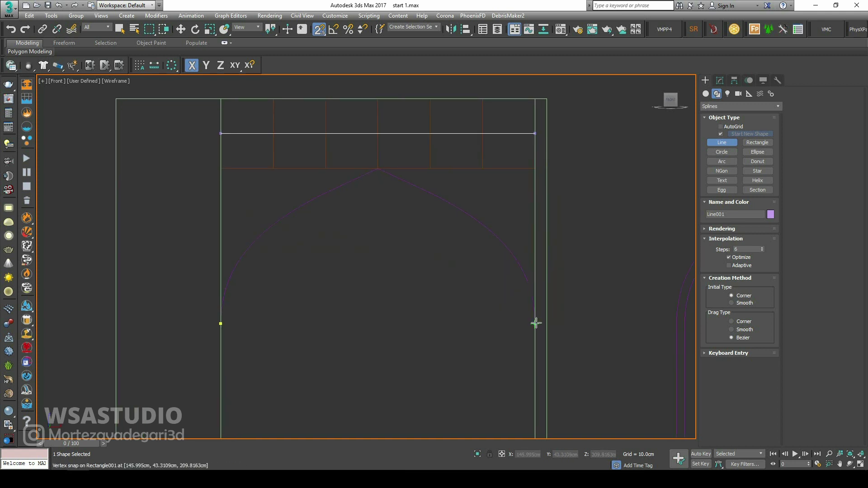
{"action": "left_click", "coordinate": [535, 324]}
{"action": "right_click", "coordinate": [536, 324]}
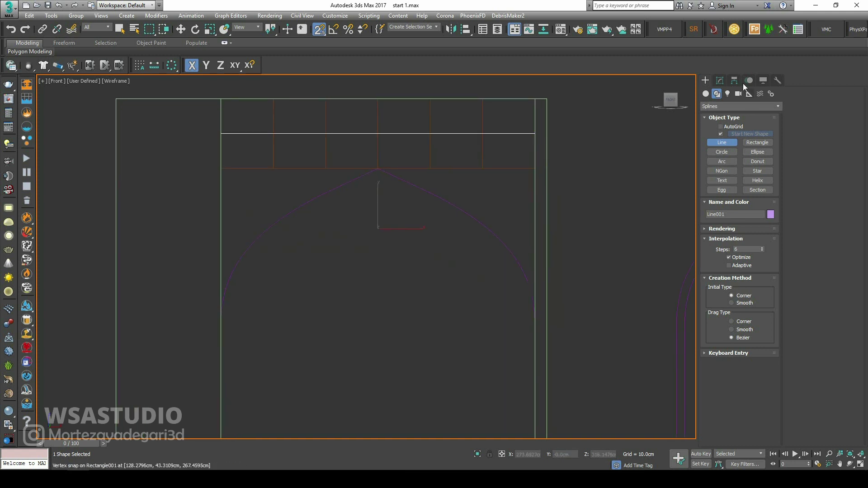
{"action": "left_click", "coordinate": [720, 82]}
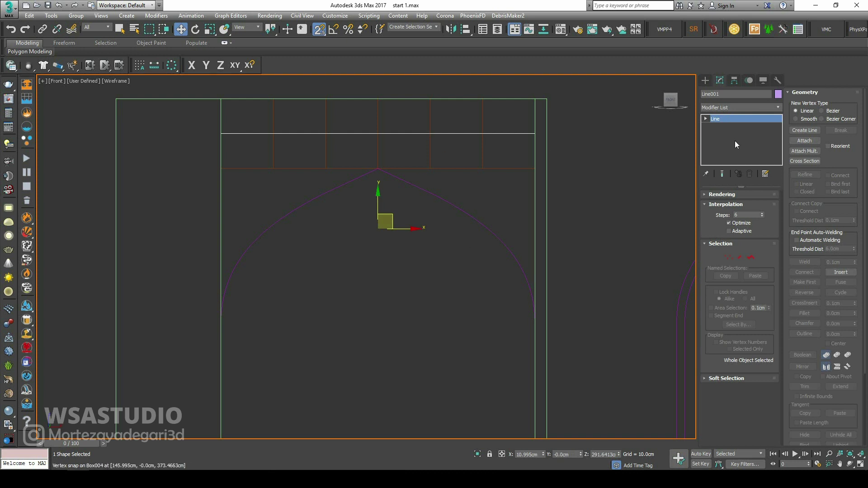
{"action": "left_click", "coordinate": [805, 141]}
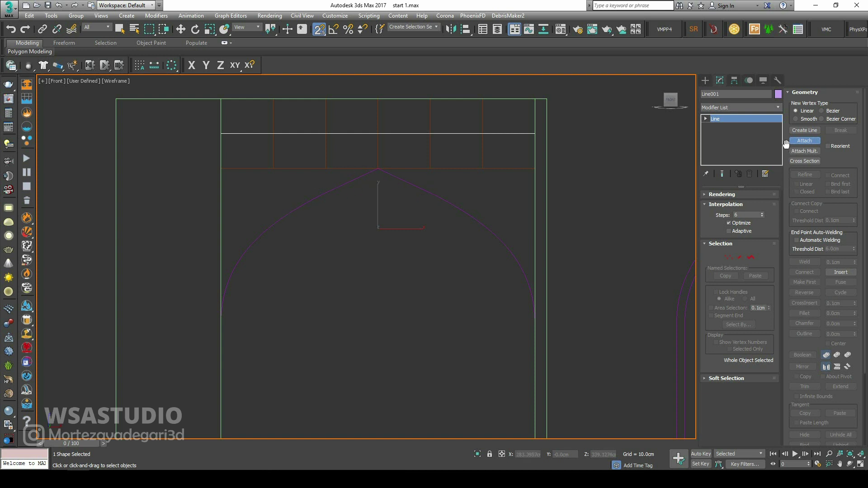
{"action": "left_click", "coordinate": [801, 141]}
{"action": "right_click", "coordinate": [498, 202]}
{"action": "key", "text": "Escape"}
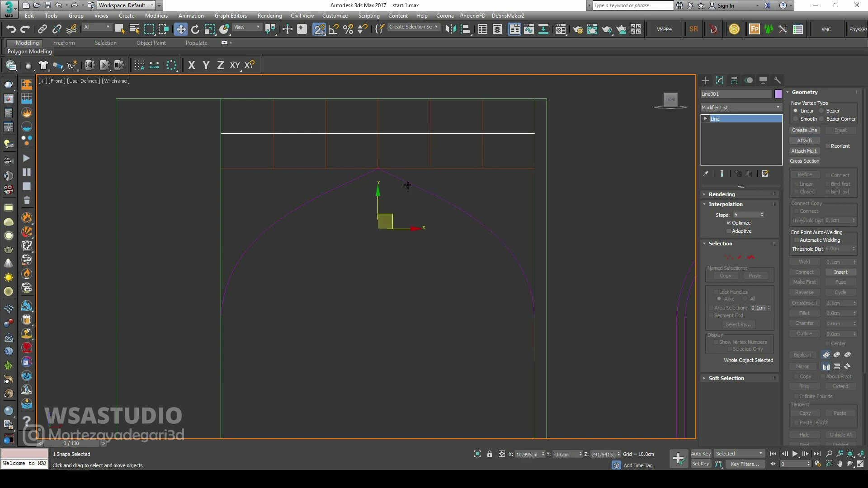
Step: Remove the Extrude modifier from the pointed arch curve and attach the curve to the three-sided frame line
{"action": "left_click", "coordinate": [408, 185]}
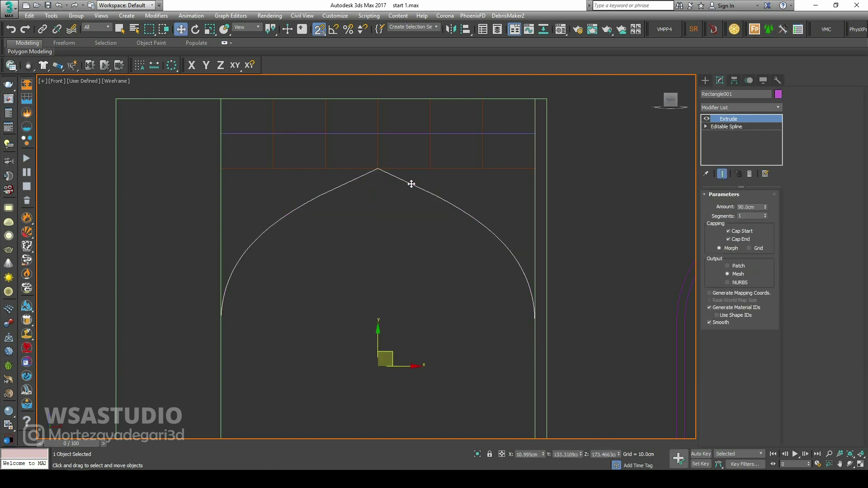
{"action": "left_click", "coordinate": [750, 174]}
{"action": "left_click", "coordinate": [508, 134]}
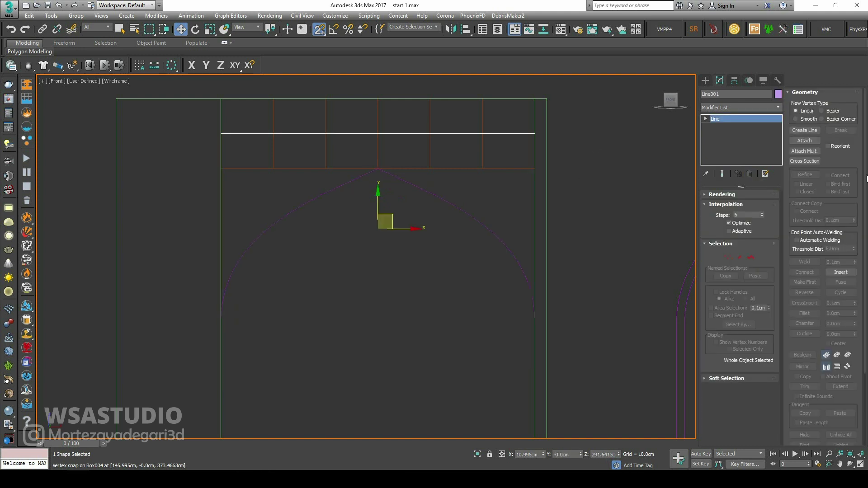
{"action": "left_click", "coordinate": [804, 141]}
{"action": "left_click", "coordinate": [474, 220]}
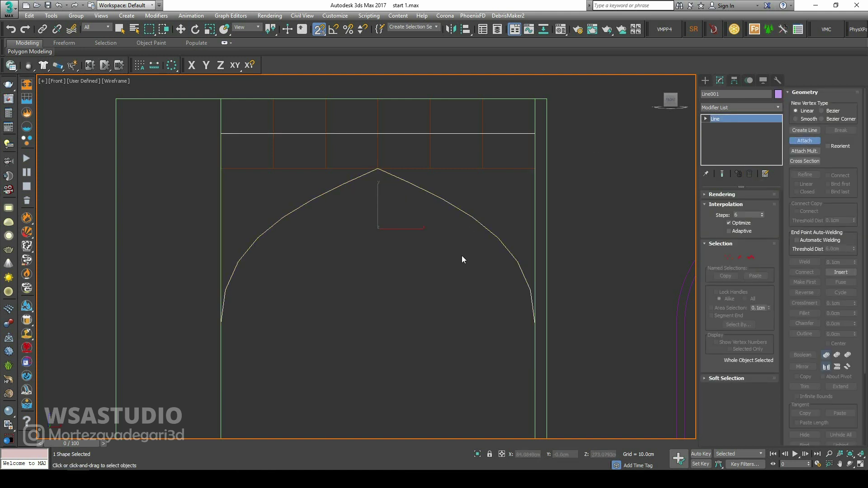
Step: Isolate the combined frame and arch shape and view it in perspective
{"action": "key", "text": "alt+w"}
{"action": "middle_click_drag", "start_coordinate": [512, 235], "coordinate": [529, 283], "text": "alt"}
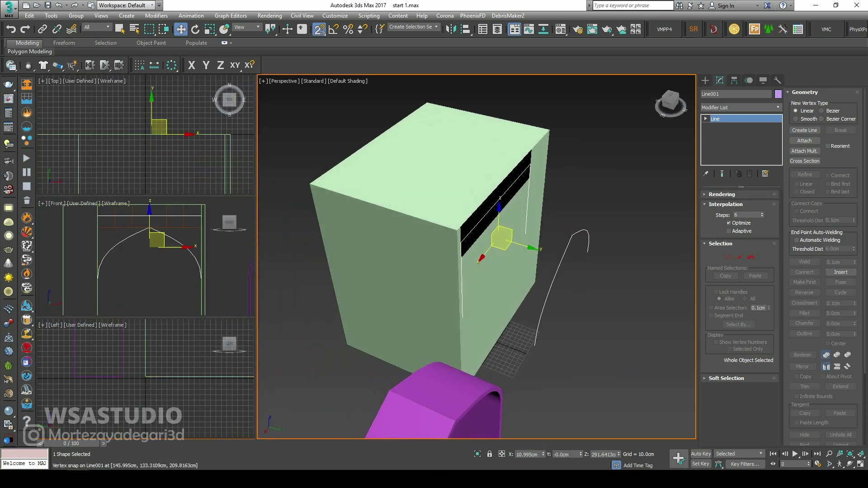
{"action": "left_click", "coordinate": [478, 454]}
{"action": "middle_click_drag", "start_coordinate": [497, 312], "coordinate": [473, 305], "text": "alt"}
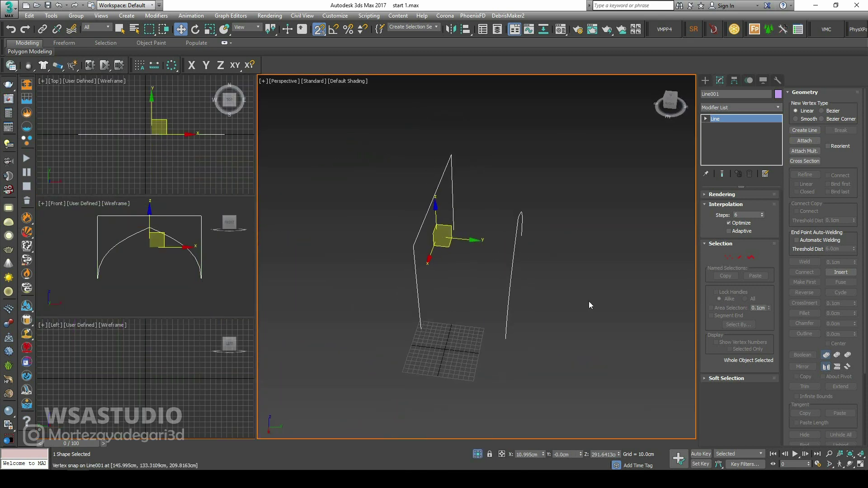
{"action": "left_click", "coordinate": [729, 257]}
{"action": "left_click_drag", "start_coordinate": [519, 283], "coordinate": [489, 361]}
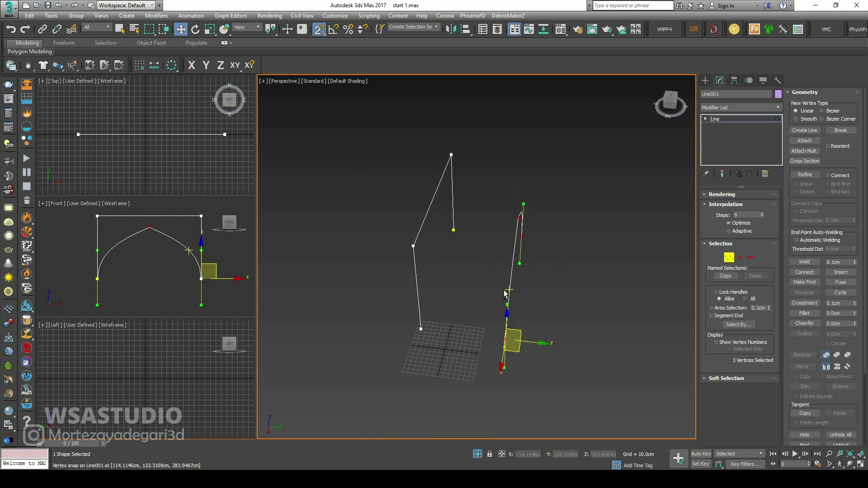
{"action": "middle_click_drag", "start_coordinate": [529, 249], "coordinate": [477, 313], "text": "alt"}
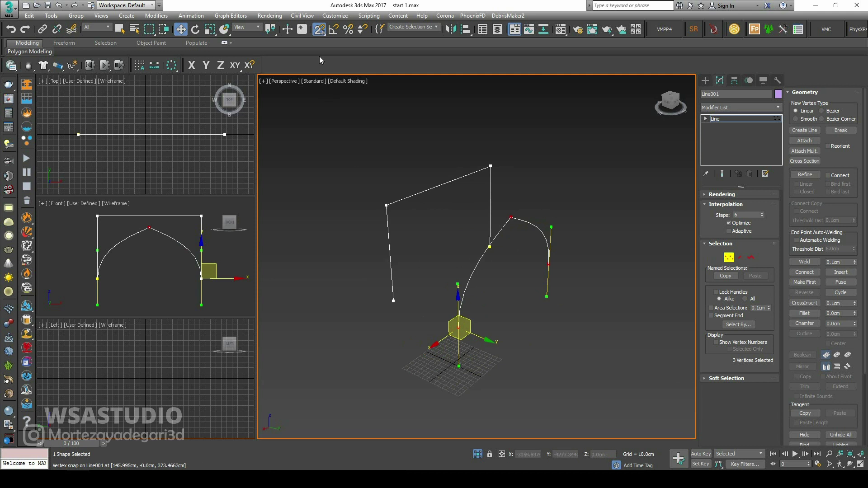
{"action": "middle_click_drag", "start_coordinate": [452, 178], "coordinate": [469, 211], "text": "alt"}
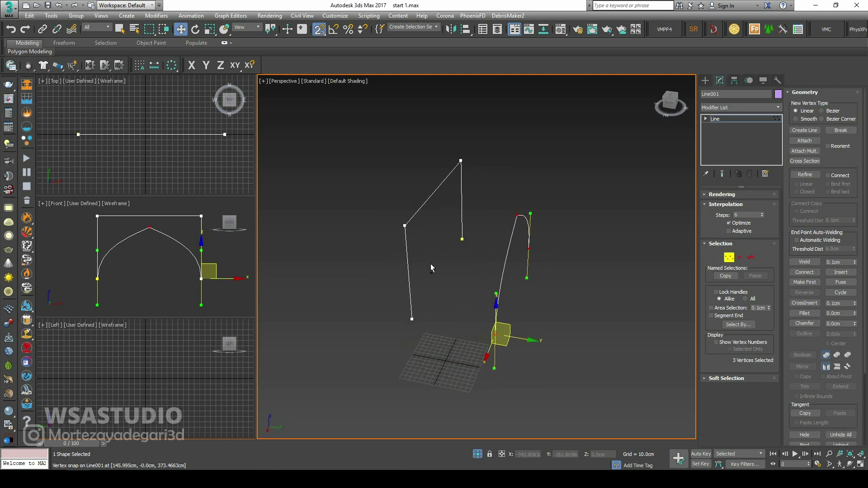
{"action": "middle_click_drag", "start_coordinate": [479, 368], "coordinate": [452, 362], "text": "alt"}
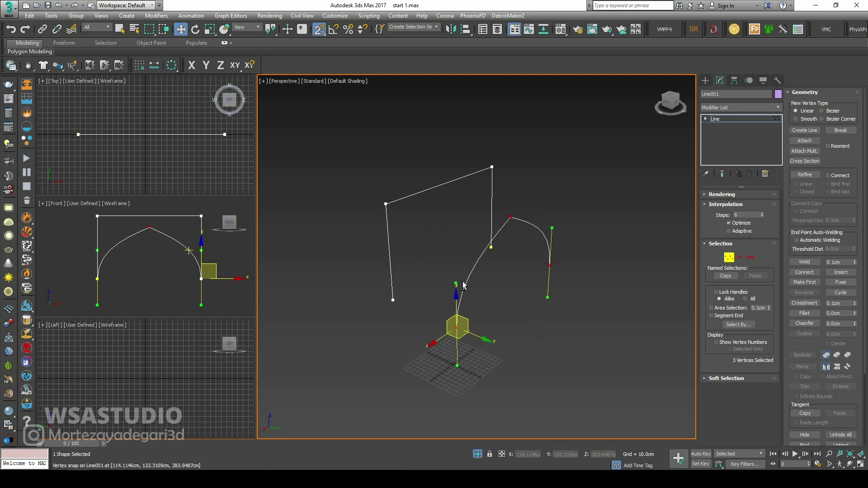
{"action": "key", "text": "alt+w"}
{"action": "key", "text": "alt+w"}
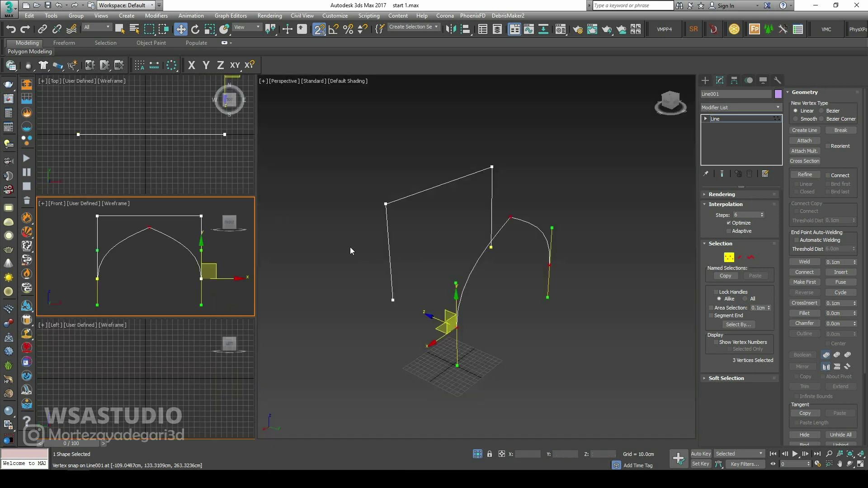
Step: Select the frame spline and move it about 133 cm along Y with 3D snapping so its lower corner meets the arch's end
{"action": "left_click", "coordinate": [747, 257]}
{"action": "middle_click_drag", "start_coordinate": [409, 253], "coordinate": [476, 168], "text": "alt"}
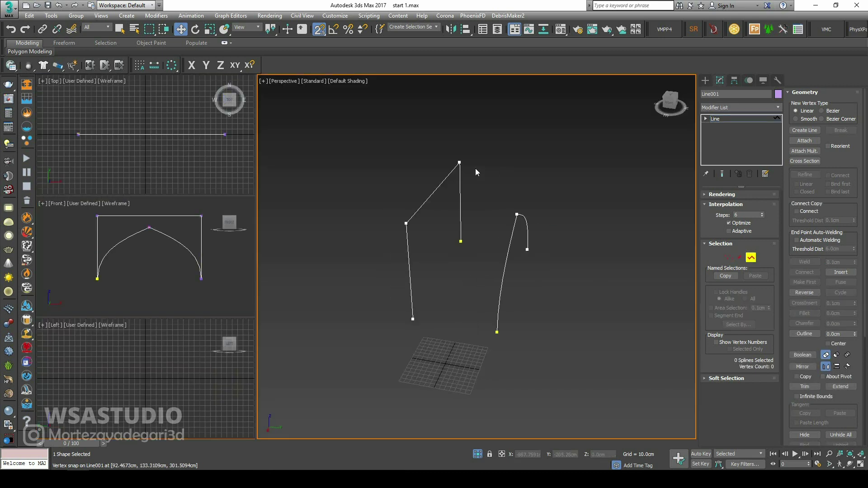
{"action": "left_click_drag", "start_coordinate": [484, 139], "coordinate": [368, 357]}
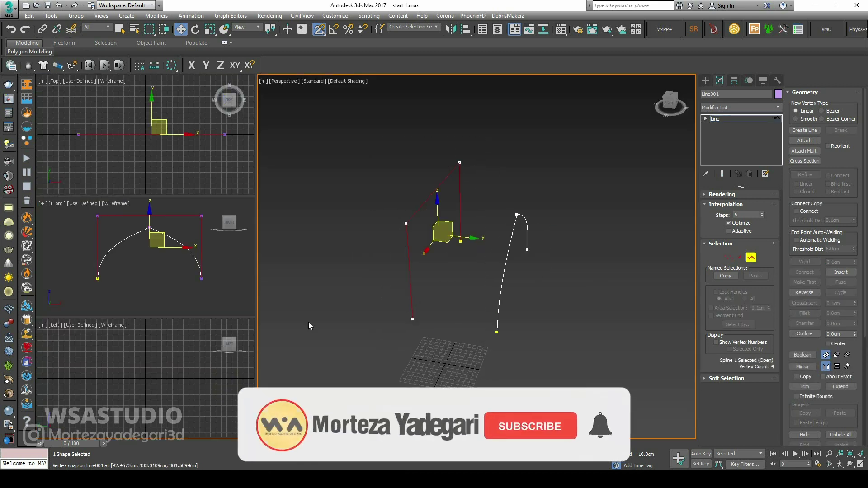
{"action": "left_click_drag", "start_coordinate": [320, 29], "coordinate": [319, 64]}
{"action": "left_click_drag", "start_coordinate": [414, 318], "coordinate": [497, 332]}
{"action": "key", "text": "alt+w"}
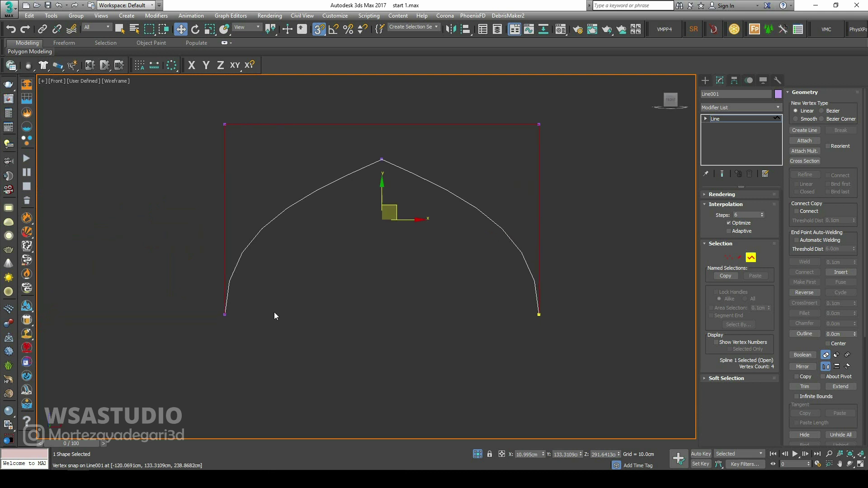
{"action": "scroll", "coordinate": [233, 323], "scroll_direction": "up", "scroll_amount": 8}
{"action": "scroll", "coordinate": [322, 323], "scroll_direction": "down", "scroll_amount": 10}
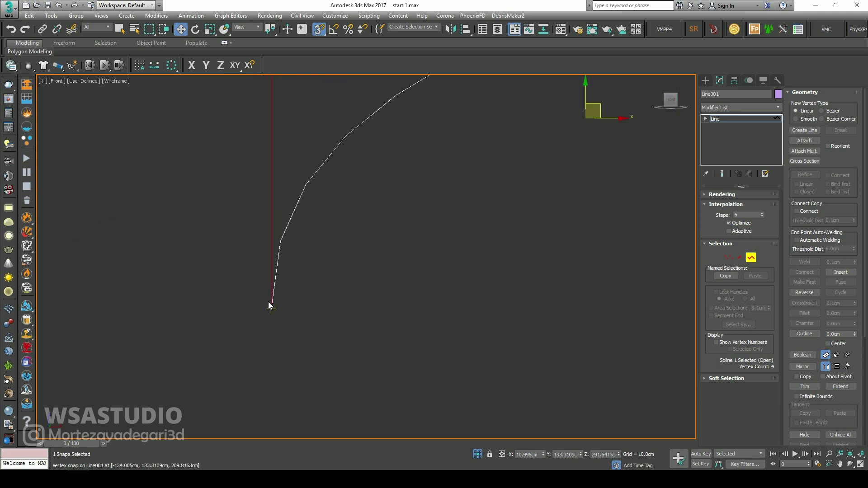
{"action": "key", "text": "z"}
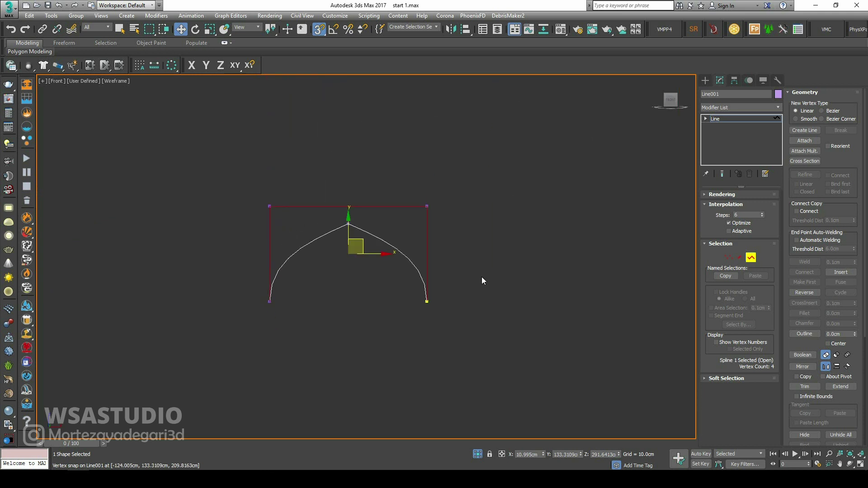
Step: Enable adaptive interpolation and weld the coincident end vertices on both sides of the shape, fusing the right pair first
{"action": "left_click", "coordinate": [747, 256]}
{"action": "left_click", "coordinate": [744, 232]}
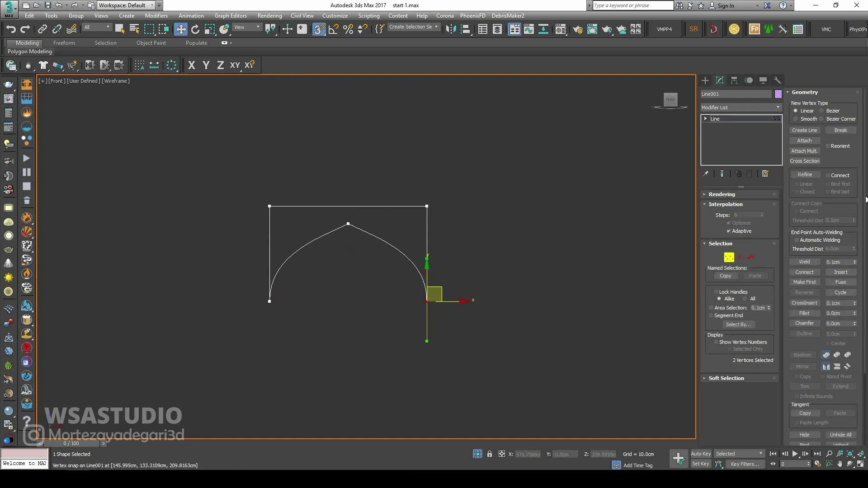
{"action": "left_click", "coordinate": [842, 282]}
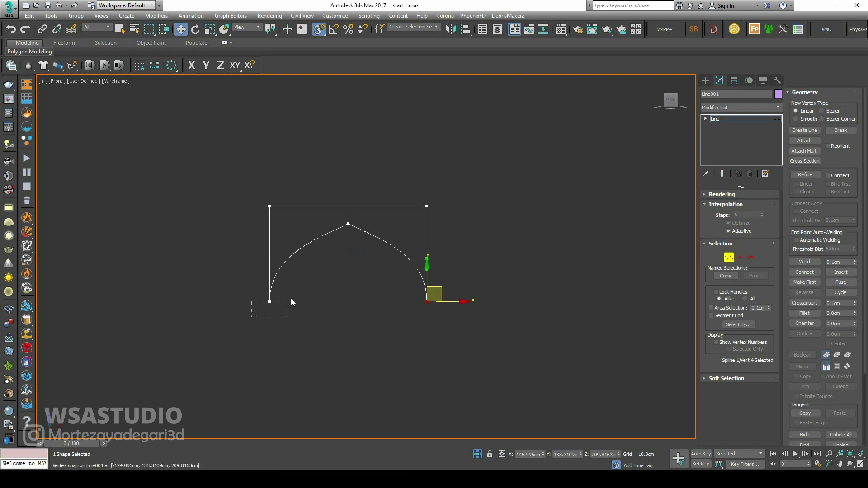
{"action": "left_click_drag", "start_coordinate": [291, 298], "coordinate": [297, 293]}
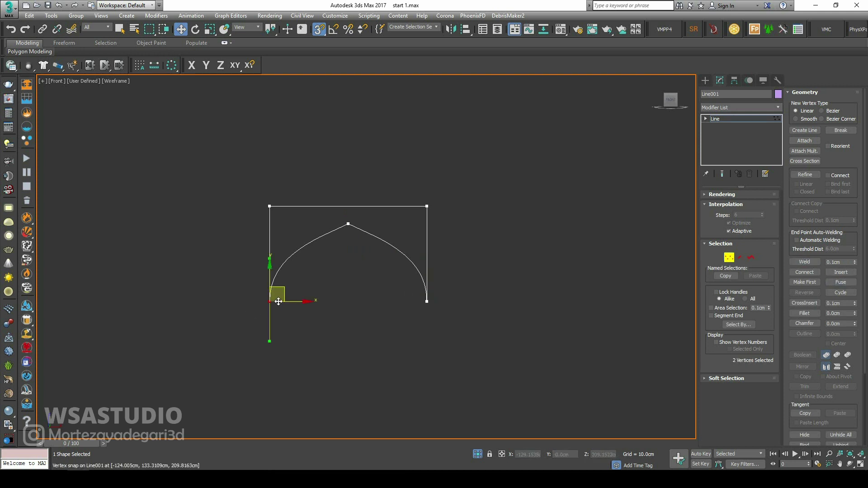
{"action": "left_click", "coordinate": [799, 263]}
Step: Extrude the welded frame-and-arch shape 90 cm and exit isolation to bring back the other objects
{"action": "key", "text": "alt+w"}
{"action": "middle_click_drag", "start_coordinate": [466, 266], "coordinate": [634, 183], "text": "alt"}
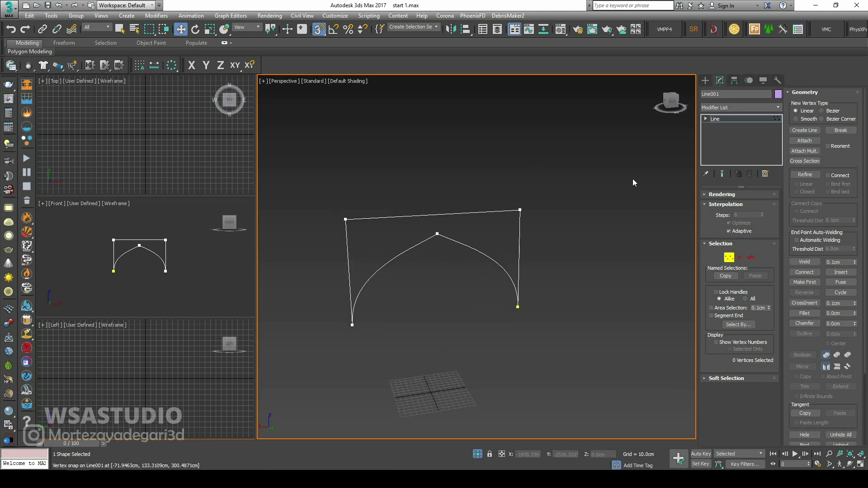
{"action": "left_click", "coordinate": [777, 107]}
{"action": "scroll", "coordinate": [753, 120], "scroll_direction": "down", "scroll_amount": 5}
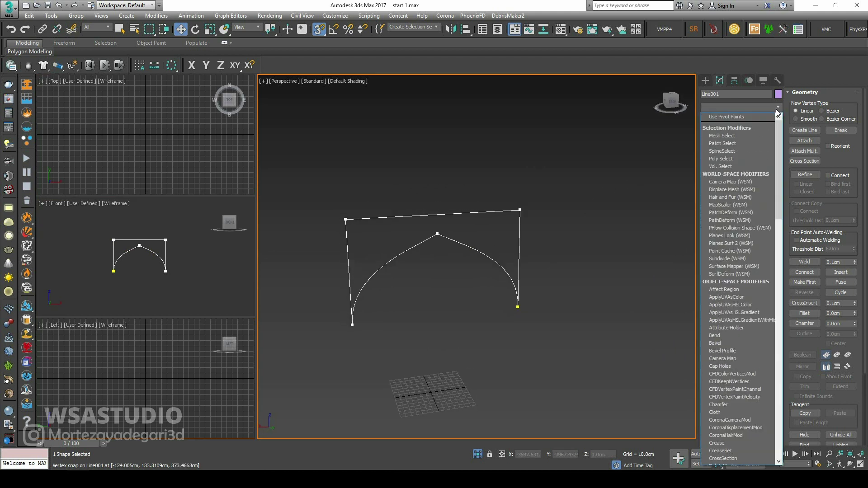
{"action": "left_click", "coordinate": [753, 120]}
{"action": "mouse_move", "coordinate": [428, 257]}
{"action": "middle_mouse_down", "text": "alt"}
{"action": "mouse_move", "coordinate": [474, 248]}
{"action": "mouse_move", "coordinate": [418, 251]}
{"action": "middle_mouse_up", "text": "alt"}
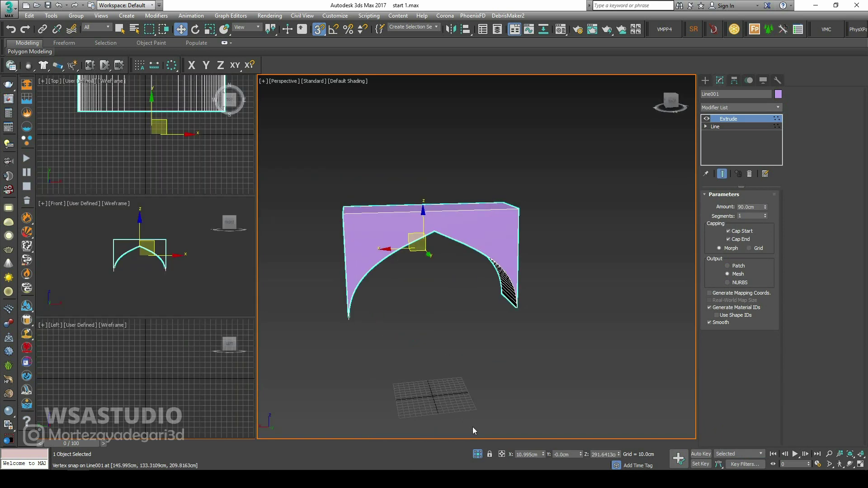
{"action": "left_click", "coordinate": [478, 455]}
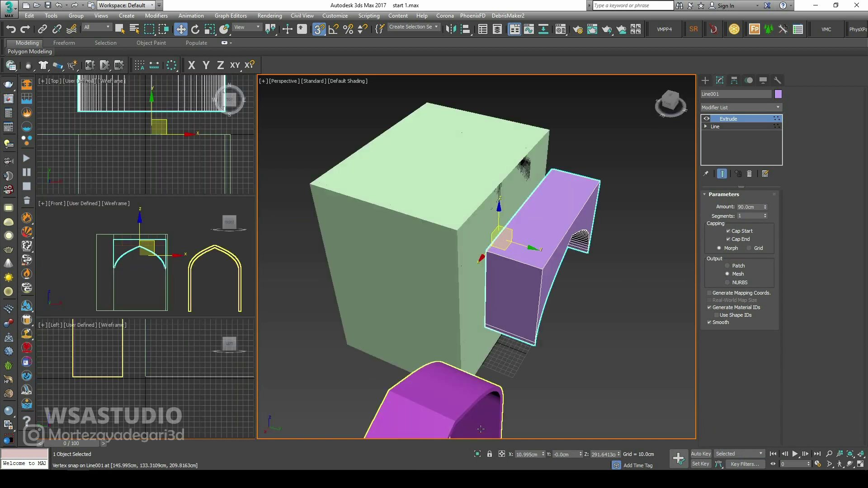
Step: Move the extruded arch panel in the front view, snapping its arch peak onto the outer peak of the purple arch band
{"action": "right_click", "coordinate": [167, 256]}
{"action": "key", "text": "alt+w"}
{"action": "middle_click_drag", "start_coordinate": [400, 241], "coordinate": [369, 242]}
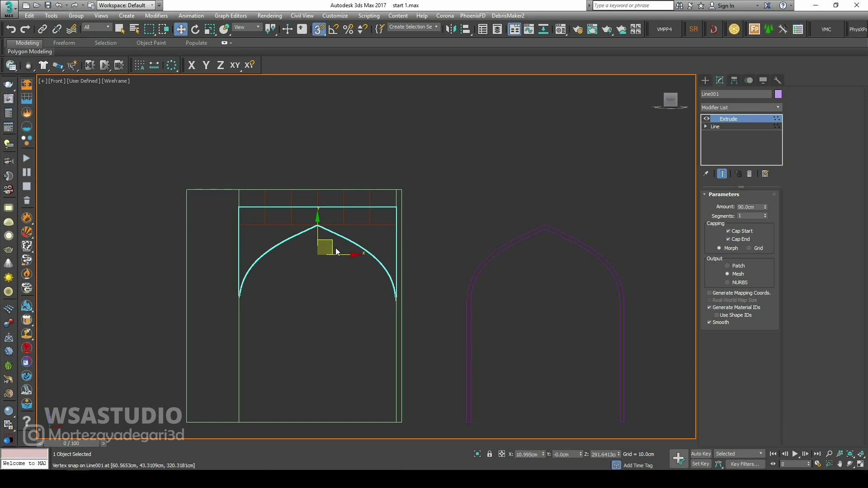
{"action": "scroll", "coordinate": [316, 227], "scroll_direction": "up", "scroll_amount": 8}
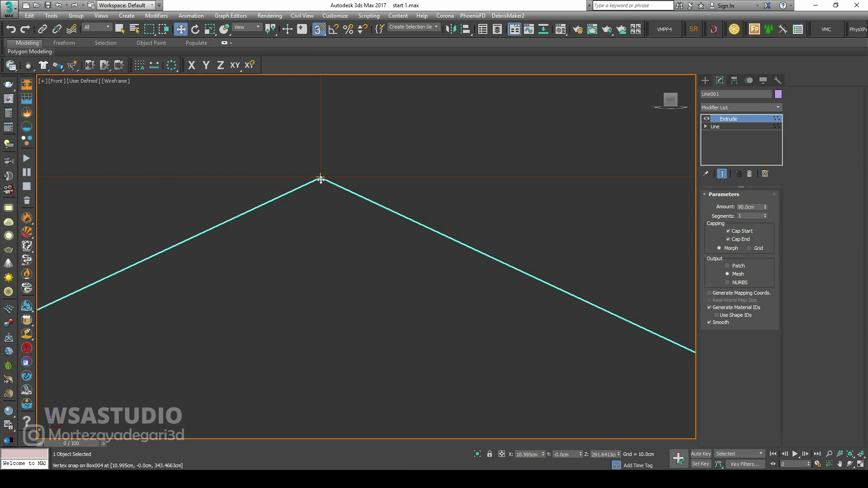
{"action": "left_click_drag", "start_coordinate": [320, 180], "coordinate": [433, 201]}
{"action": "scroll", "coordinate": [313, 200], "scroll_direction": "down", "scroll_amount": 10}
{"action": "scroll", "coordinate": [401, 189], "scroll_direction": "up", "scroll_amount": 8}
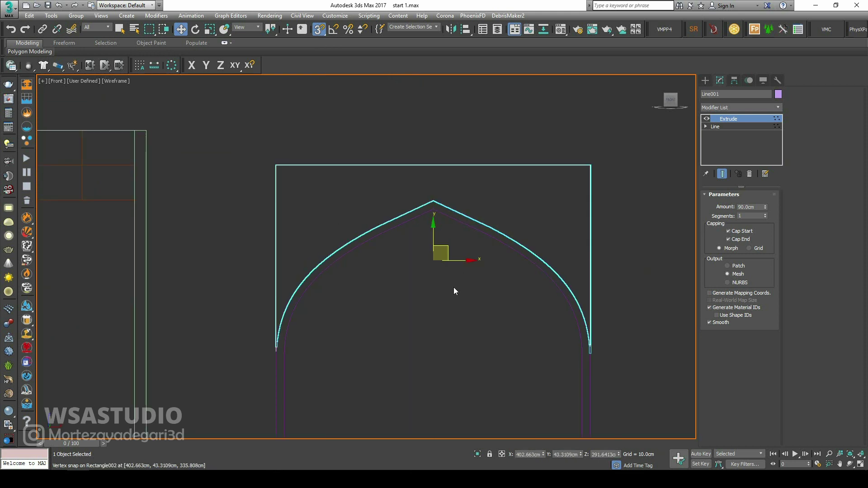
Step: Snap the arch panel along its depth in perspective to the arch band's face at the peak, and clear the selection
{"action": "key", "text": "alt+w"}
{"action": "middle_click", "coordinate": [498, 300]}
{"action": "key", "text": "alt+w"}
{"action": "middle_click_drag", "start_coordinate": [428, 305], "coordinate": [229, 175]}
{"action": "scroll", "coordinate": [229, 175], "scroll_direction": "up", "scroll_amount": 5}
{"action": "left_click_drag", "start_coordinate": [248, 208], "coordinate": [245, 177]}
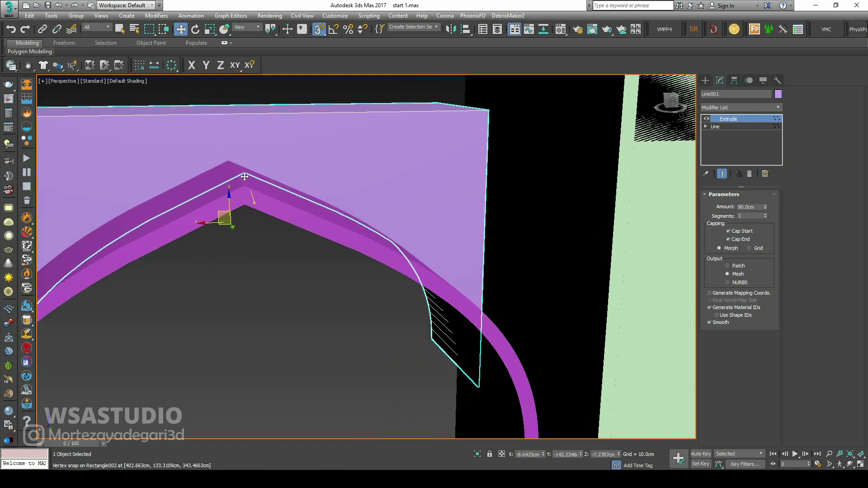
{"action": "scroll", "coordinate": [245, 177], "scroll_direction": "down", "scroll_amount": 10}
{"action": "middle_click_drag", "start_coordinate": [244, 176], "coordinate": [391, 286], "text": "alt"}
{"action": "left_click", "coordinate": [510, 357]}
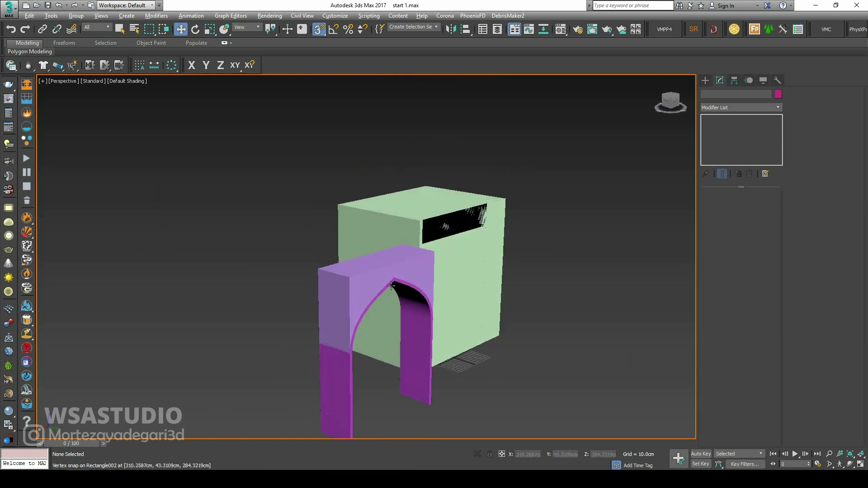
Step: Set the arch panel's extrusion amount to 80 cm
{"action": "scroll", "coordinate": [392, 286], "scroll_direction": "up", "scroll_amount": 5}
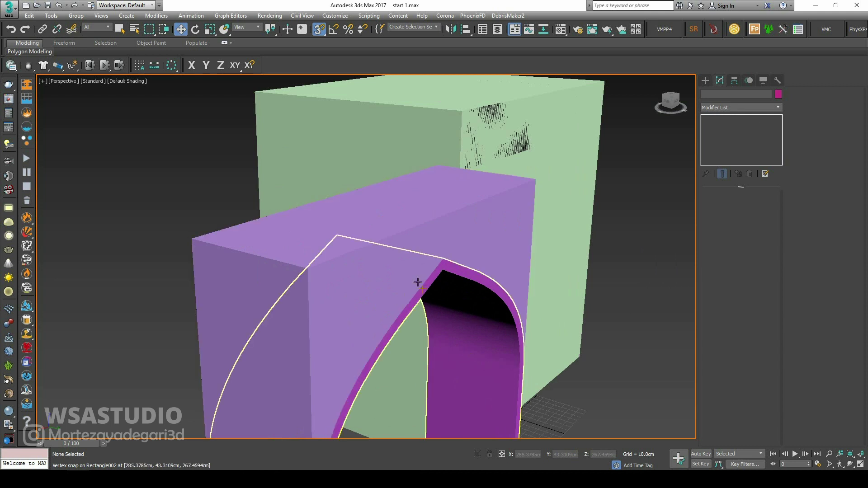
{"action": "left_click", "coordinate": [417, 282]}
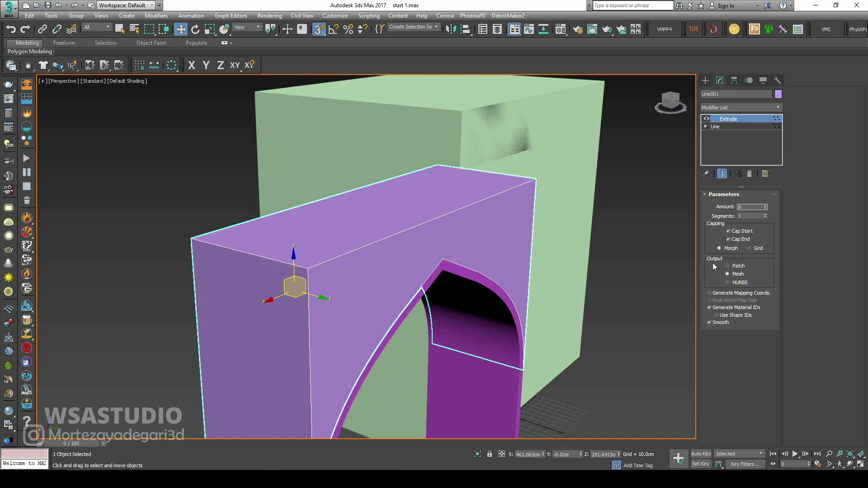
{"action": "key", "text": "Return"}
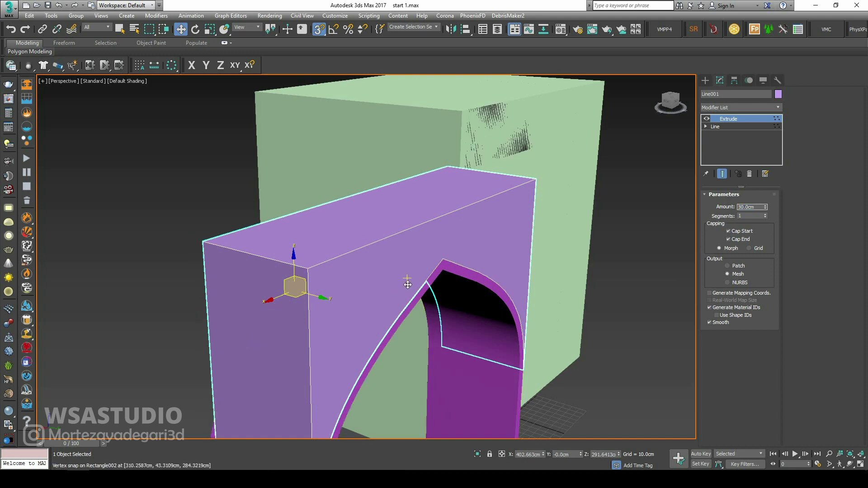
{"action": "mouse_move", "coordinate": [407, 283]}
{"action": "middle_mouse_down", "text": "alt"}
{"action": "mouse_move", "coordinate": [442, 291]}
{"action": "mouse_move", "coordinate": [407, 283]}
{"action": "middle_mouse_up", "text": "alt"}
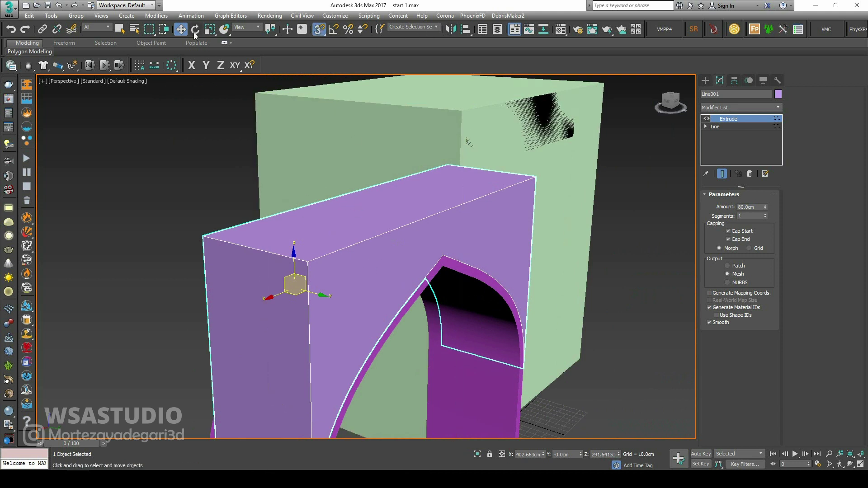
Step: Offset the arch panel by -5 cm along the world Y axis and clear the selection
{"action": "right_click", "coordinate": [181, 29]}
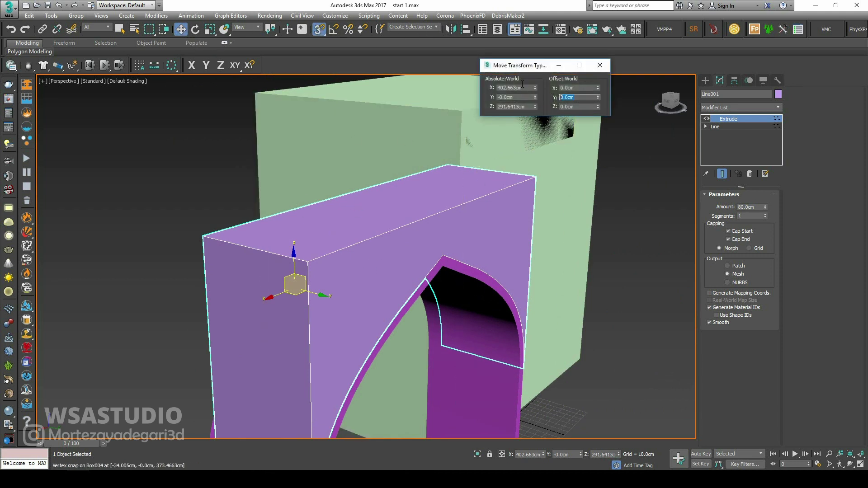
{"action": "type", "text": "-5"}
{"action": "key", "text": "Return"}
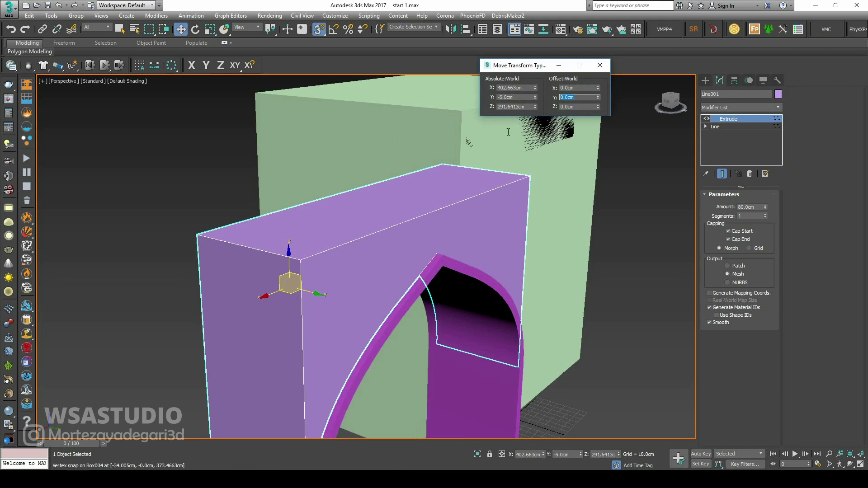
{"action": "key", "text": "ctrl+d"}
{"action": "middle_click_drag", "start_coordinate": [509, 132], "coordinate": [438, 229], "text": "alt"}
{"action": "scroll", "coordinate": [432, 224], "scroll_direction": "down", "scroll_amount": 5}
{"action": "key", "text": "alt+w"}
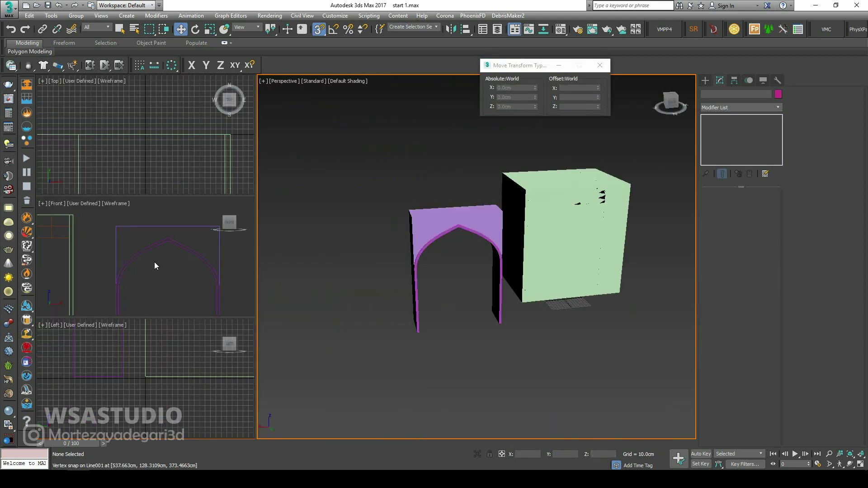
{"action": "left_click", "coordinate": [107, 247]}
{"action": "key", "text": "alt+w"}
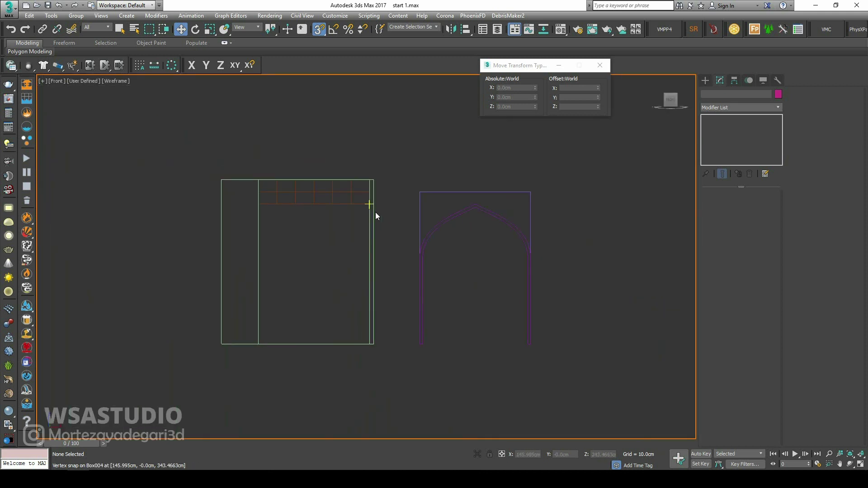
{"action": "left_click", "coordinate": [706, 80]}
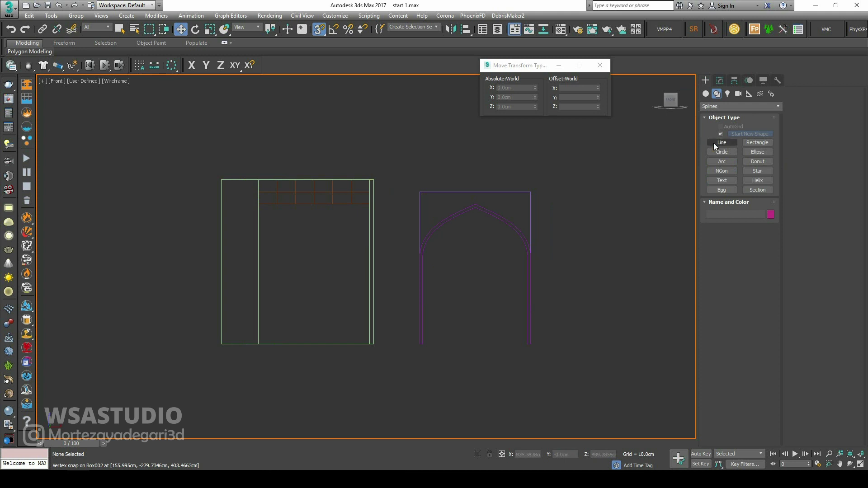
{"action": "left_click", "coordinate": [722, 142]}
{"action": "scroll", "coordinate": [368, 345], "scroll_direction": "up", "scroll_amount": 4}
{"action": "left_click", "coordinate": [370, 343]}
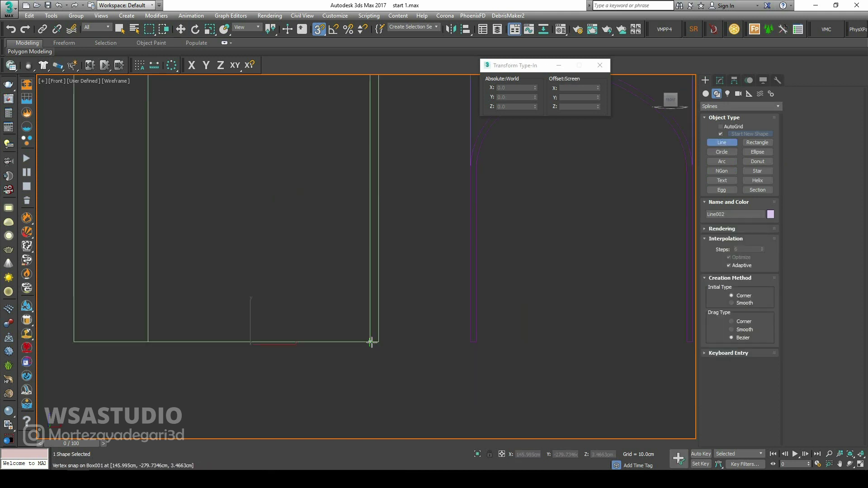
{"action": "scroll", "coordinate": [380, 289], "scroll_direction": "down", "scroll_amount": 3}
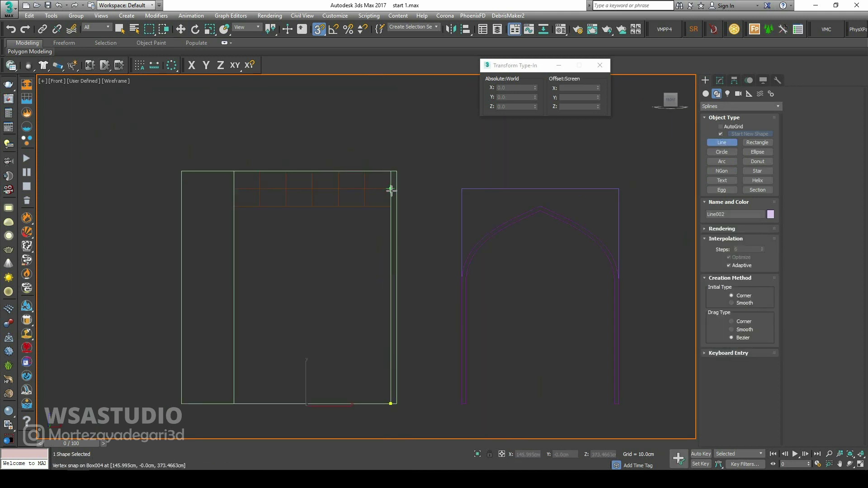
{"action": "left_click", "coordinate": [391, 189]}
{"action": "left_click", "coordinate": [233, 188]}
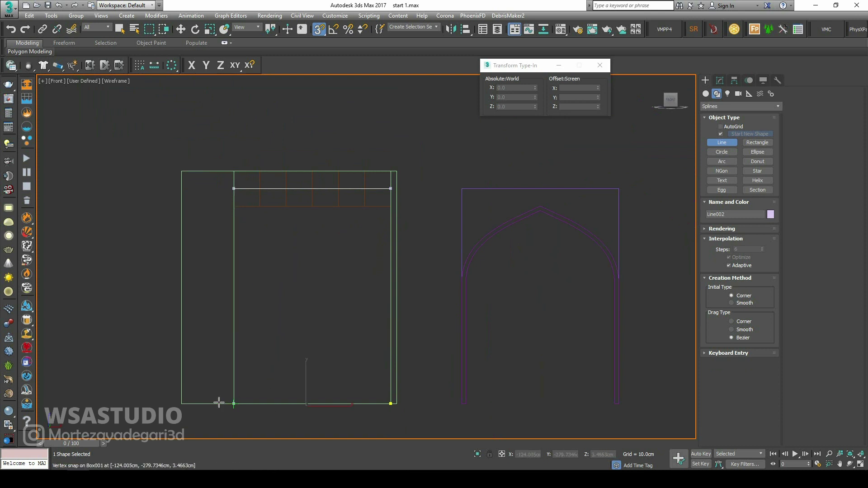
{"action": "left_click", "coordinate": [219, 402]}
{"action": "key", "text": "BackSpace"}
{"action": "key", "text": "BackSpace"}
{"action": "key", "text": "BackSpace"}
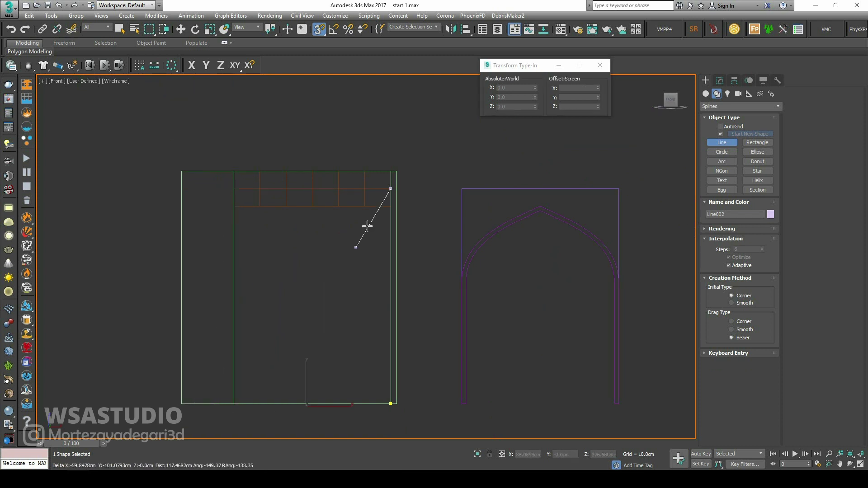
{"action": "right_click", "coordinate": [418, 286]}
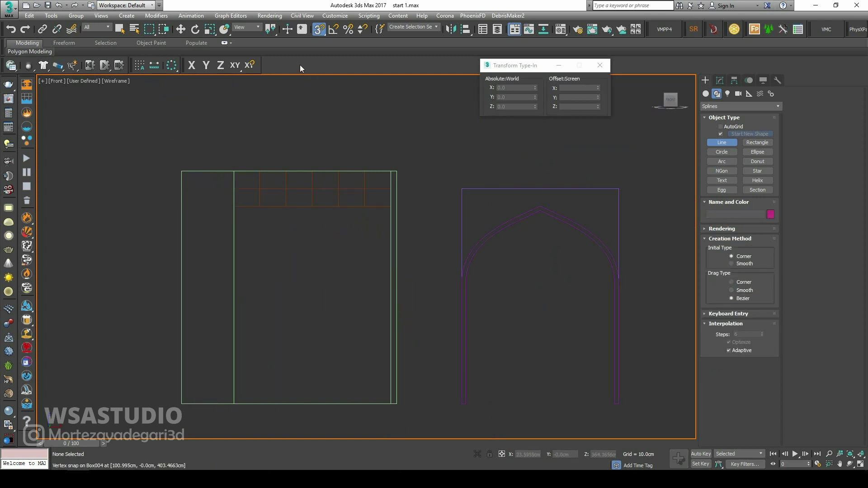
Step: Switch to 2.5D snapping and trace a closed wall outline around the opening along the green boxes' outer and inner edges
{"action": "left_click_drag", "start_coordinate": [323, 32], "coordinate": [321, 58]}
{"action": "left_click", "coordinate": [390, 404]}
{"action": "left_click", "coordinate": [391, 189]}
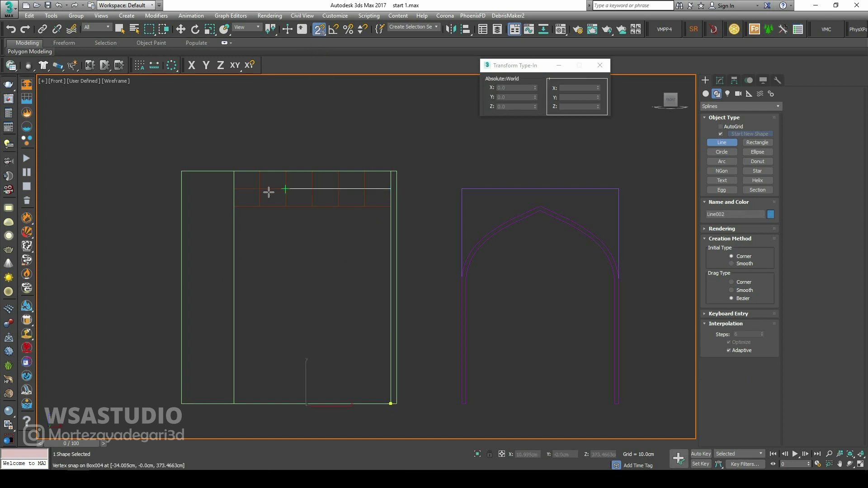
{"action": "left_click", "coordinate": [234, 188]}
{"action": "left_click", "coordinate": [233, 403]}
{"action": "left_click", "coordinate": [182, 403]}
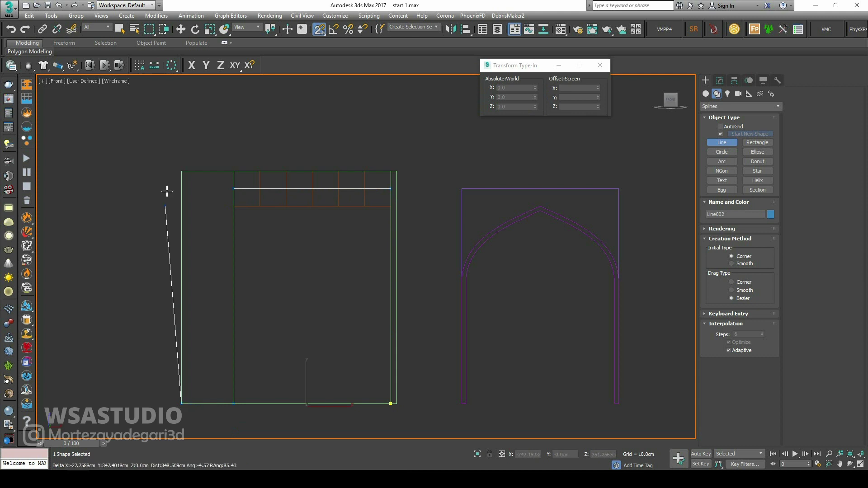
{"action": "left_click", "coordinate": [181, 170]}
{"action": "left_click", "coordinate": [396, 171]}
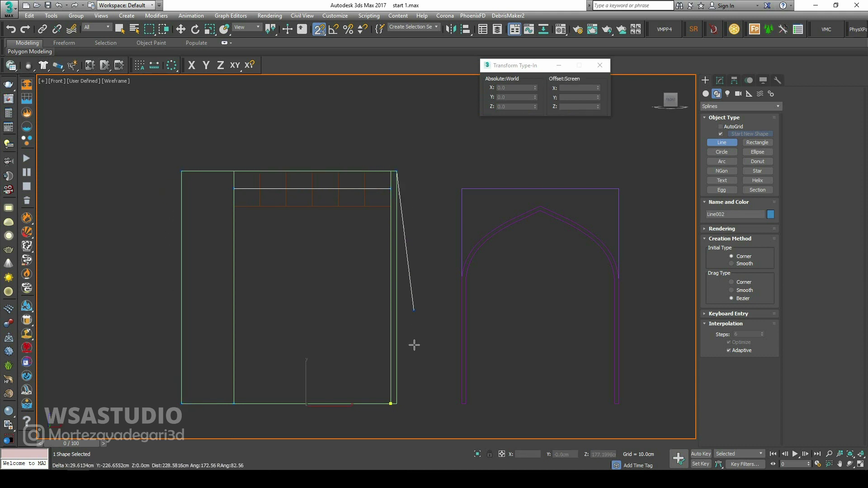
{"action": "left_click", "coordinate": [397, 403]}
{"action": "right_click", "coordinate": [390, 404]}
{"action": "left_click", "coordinate": [390, 404]}
{"action": "left_click", "coordinate": [417, 267]}
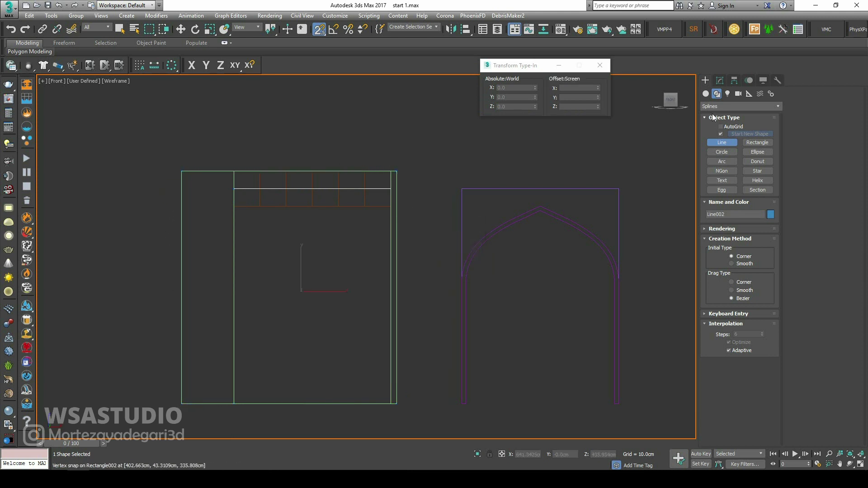
Step: Extrude the closed wall outline 90 cm
{"action": "left_click", "coordinate": [724, 80]}
{"action": "left_click", "coordinate": [779, 108]}
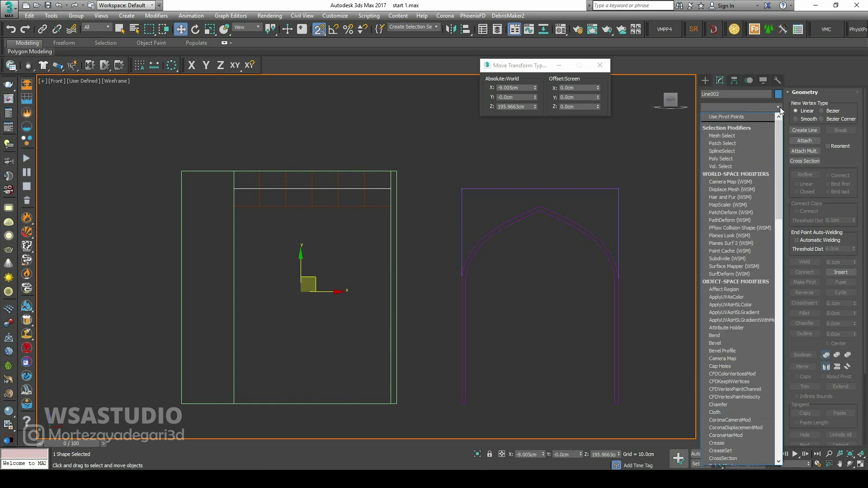
{"action": "type", "text": "ex"}
{"action": "left_click", "coordinate": [737, 117]}
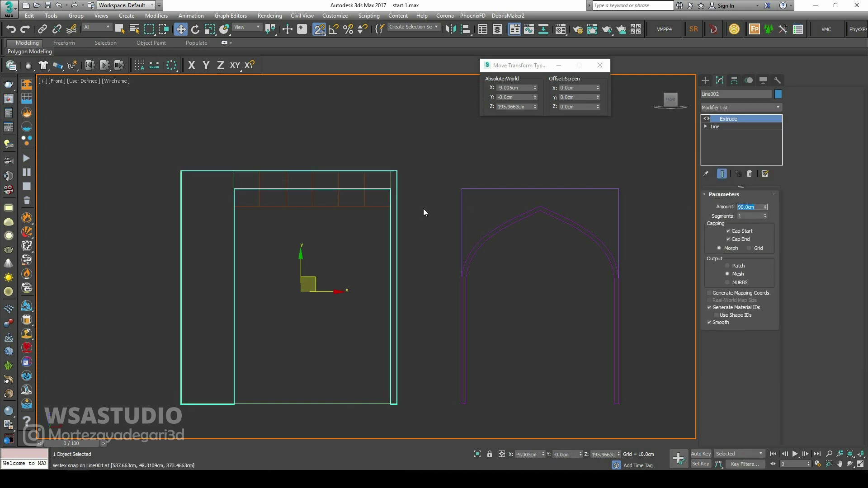
Step: Move the extruded wall frame about 361 cm along X and 9 cm up so it roughly surrounds the purple arch
{"action": "right_click", "coordinate": [440, 236]}
{"action": "middle_click_drag", "start_coordinate": [359, 268], "coordinate": [312, 268]}
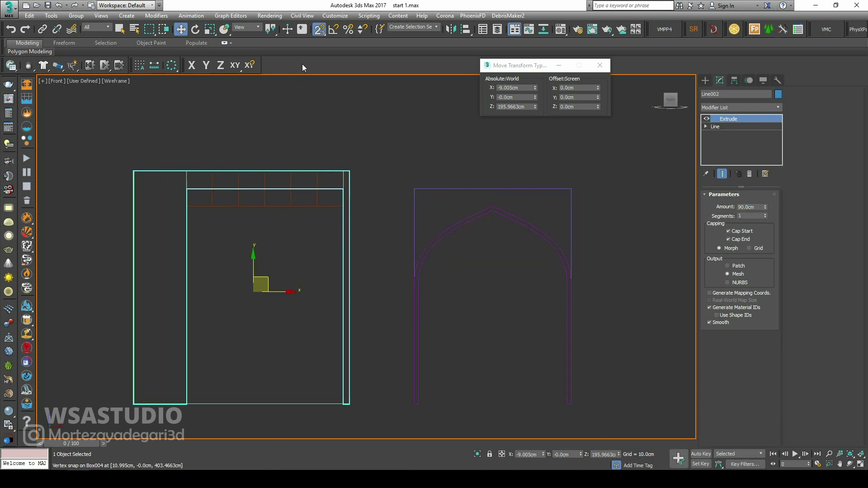
{"action": "left_click_drag", "start_coordinate": [263, 278], "coordinate": [470, 281]}
{"action": "scroll", "coordinate": [405, 202], "scroll_direction": "up", "scroll_amount": 2}
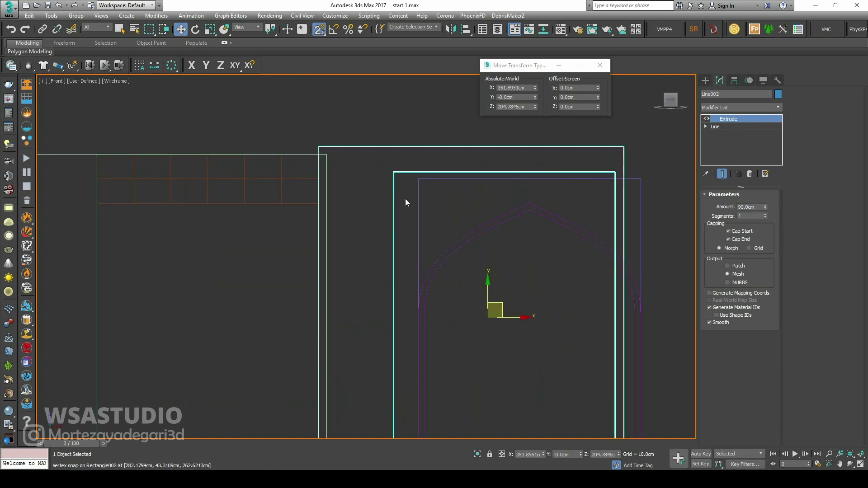
Step: Switch to 3D snapping and snap the narrow pillar's lower inner corner to the arch band's lower outer corner, and clear the selection
{"action": "key", "text": "alt+w"}
{"action": "right_click", "coordinate": [405, 226]}
{"action": "key", "text": "alt+w"}
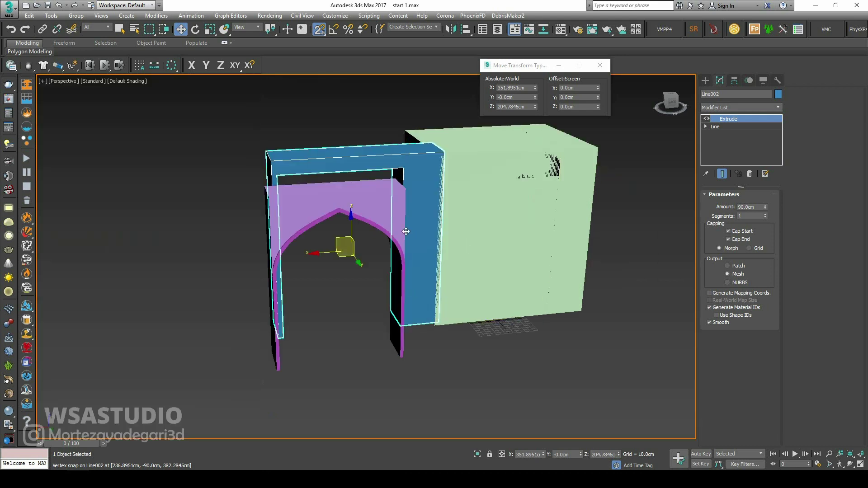
{"action": "middle_click_drag", "start_coordinate": [406, 232], "coordinate": [461, 319], "text": "alt"}
{"action": "scroll", "coordinate": [460, 319], "scroll_direction": "up", "scroll_amount": 5}
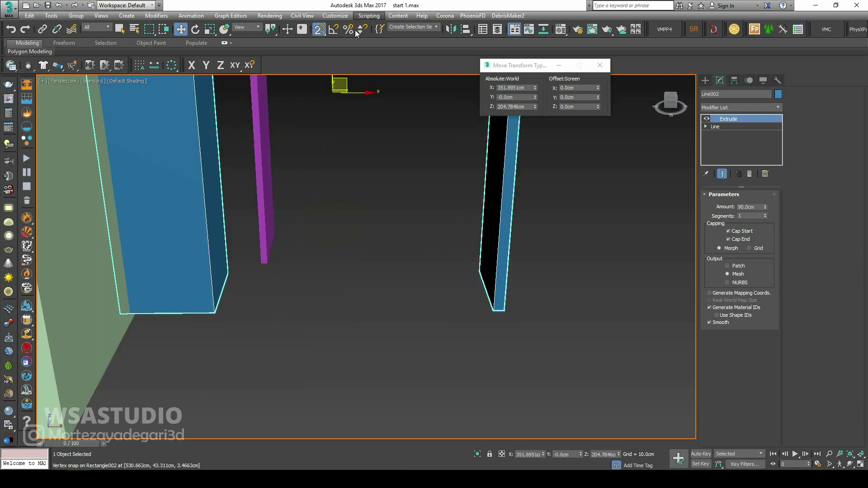
{"action": "left_click_drag", "start_coordinate": [322, 31], "coordinate": [319, 58]}
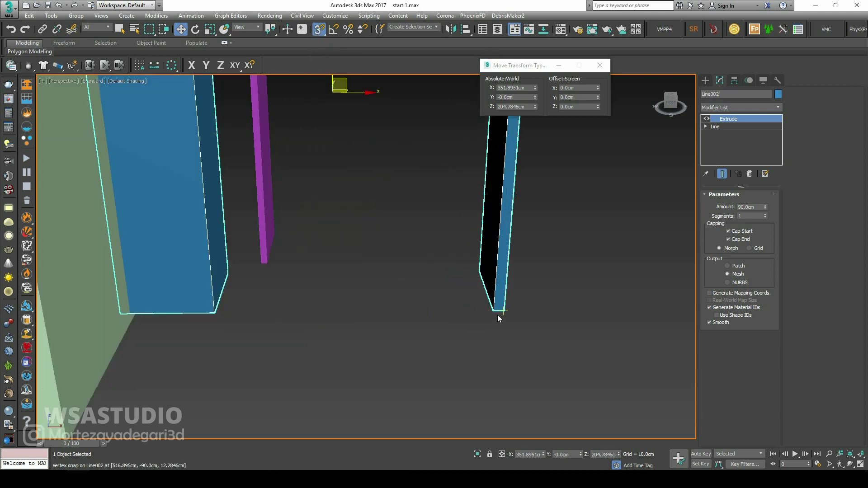
{"action": "left_click_drag", "start_coordinate": [494, 311], "coordinate": [507, 263]}
{"action": "scroll", "coordinate": [430, 351], "scroll_direction": "down", "scroll_amount": 3}
{"action": "left_click", "coordinate": [378, 326]}
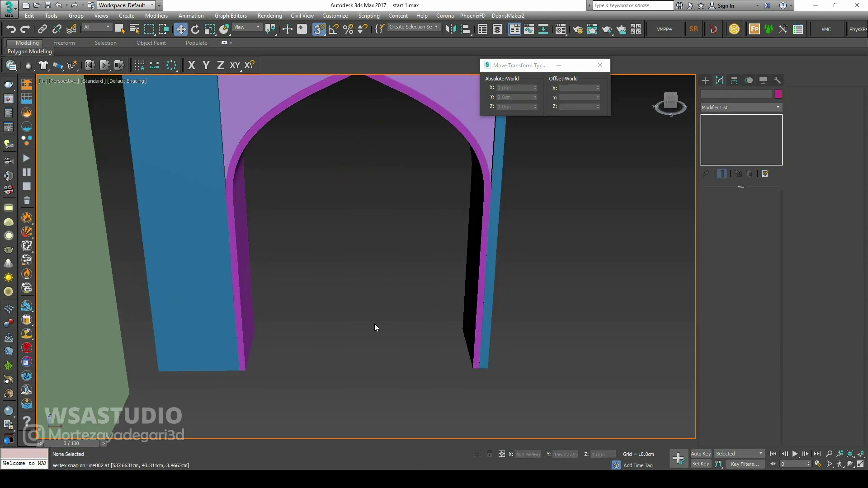
Step: Delete the four green guide boxes beside the blue wall frame
{"action": "scroll", "coordinate": [378, 325], "scroll_direction": "down", "scroll_amount": 3}
{"action": "middle_click_drag", "start_coordinate": [390, 246], "coordinate": [250, 249], "text": "alt"}
{"action": "scroll", "coordinate": [250, 249], "scroll_direction": "down", "scroll_amount": 3}
{"action": "left_click_drag", "start_coordinate": [146, 392], "coordinate": [154, 374]}
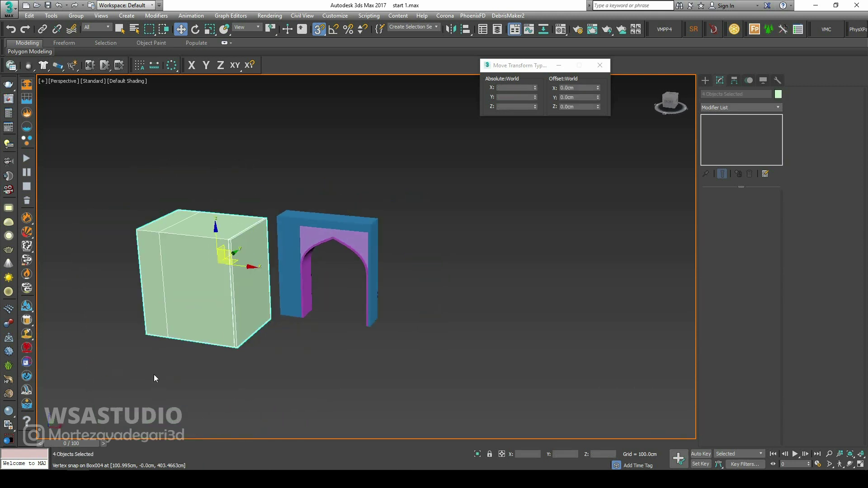
{"action": "key", "text": "Delete"}
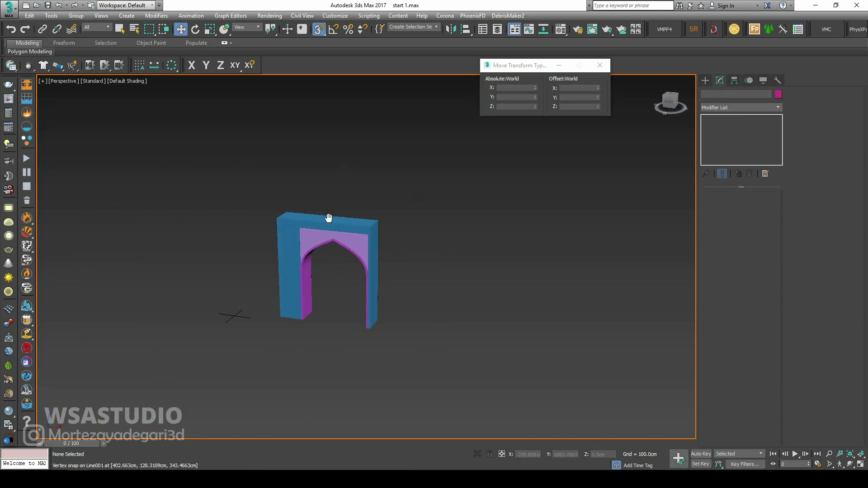
Step: Compare the blue wall frame with the brick pillars between the arches in reference photo IMG_6900.JPG
{"action": "middle_click_drag", "start_coordinate": [331, 220], "coordinate": [221, 443], "text": "alt"}
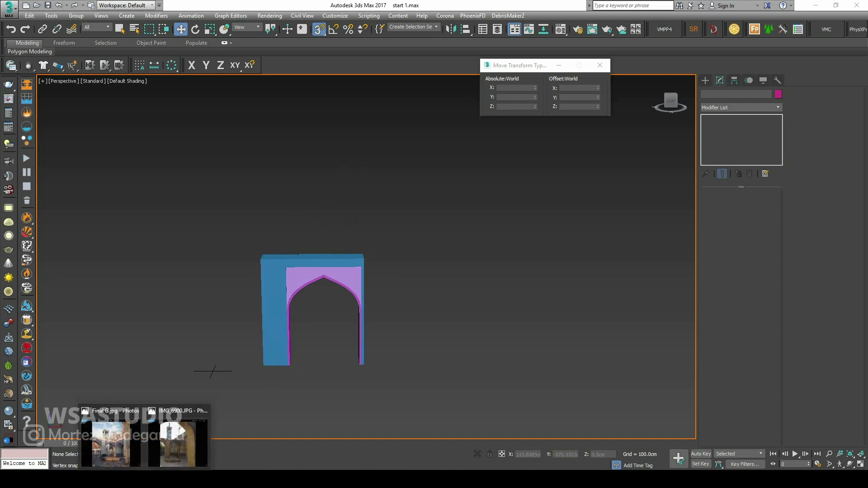
{"action": "left_click", "coordinate": [175, 444]}
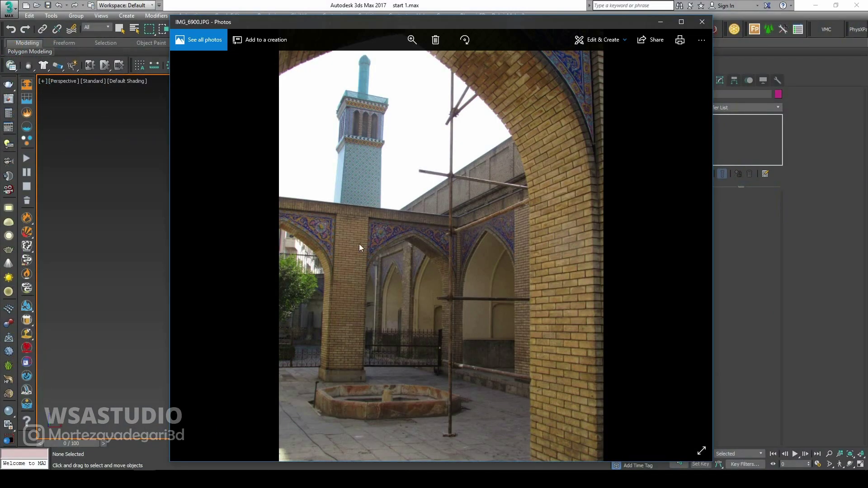
{"action": "left_click", "coordinate": [660, 21]}
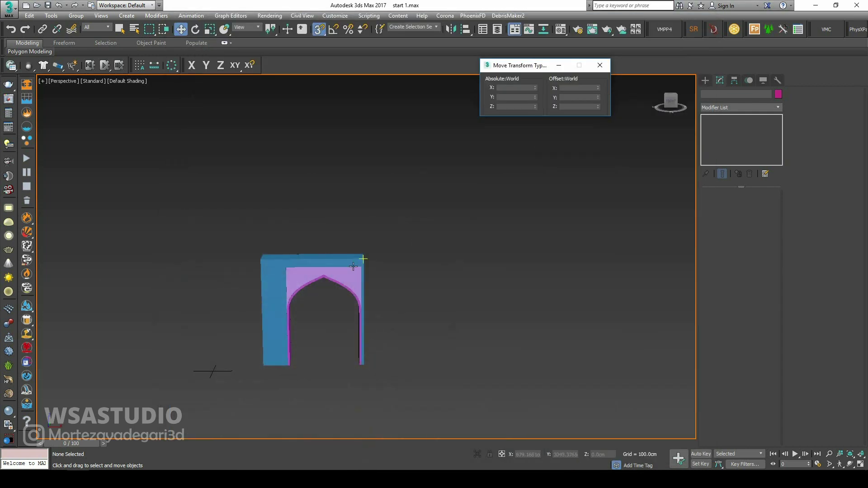
{"action": "left_click", "coordinate": [279, 279]}
{"action": "middle_click_drag", "start_coordinate": [310, 284], "coordinate": [263, 284], "text": "alt"}
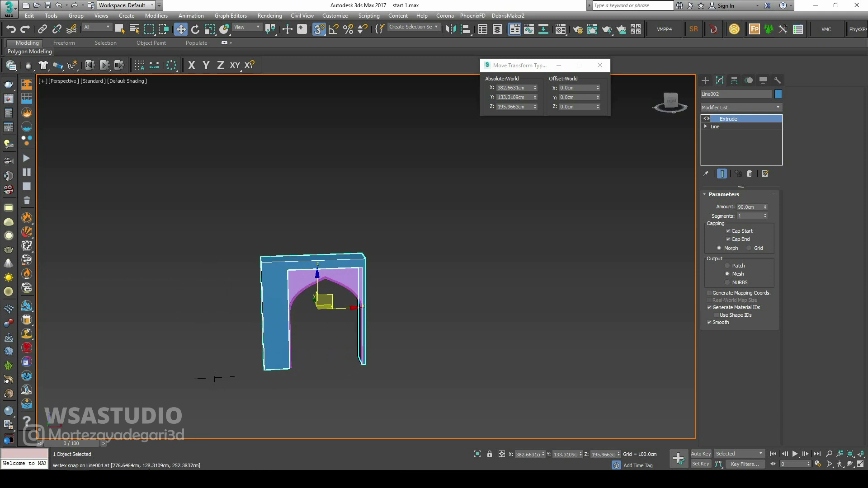
{"action": "left_click", "coordinate": [177, 438]}
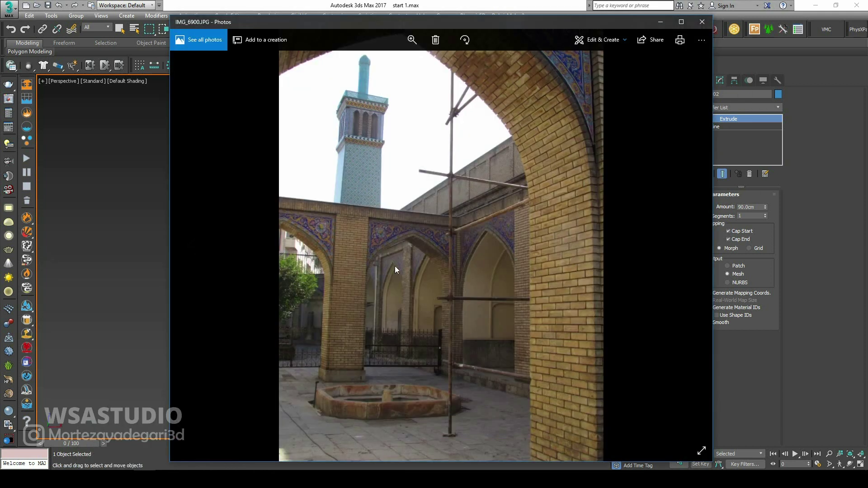
{"action": "left_click", "coordinate": [661, 22]}
Step: Draw a flat box about 90 cm long and 123 cm wide below the wide pillar in the Front view
{"action": "key", "text": "alt+w"}
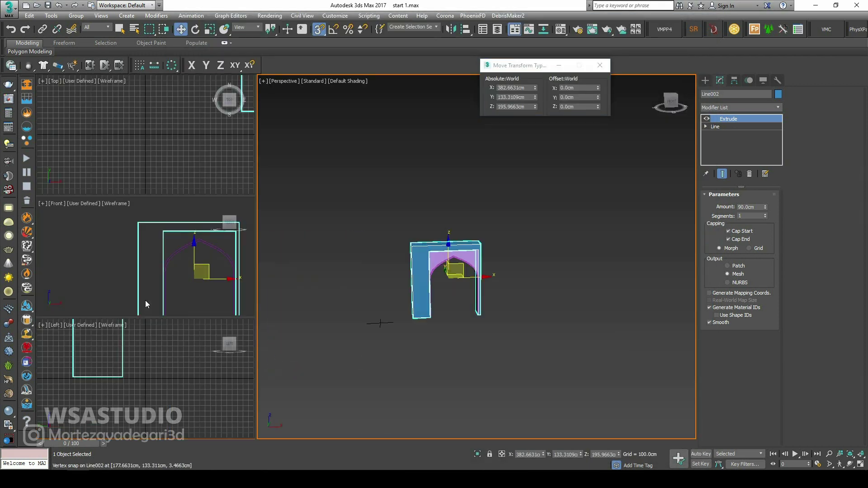
{"action": "key", "text": "alt+w"}
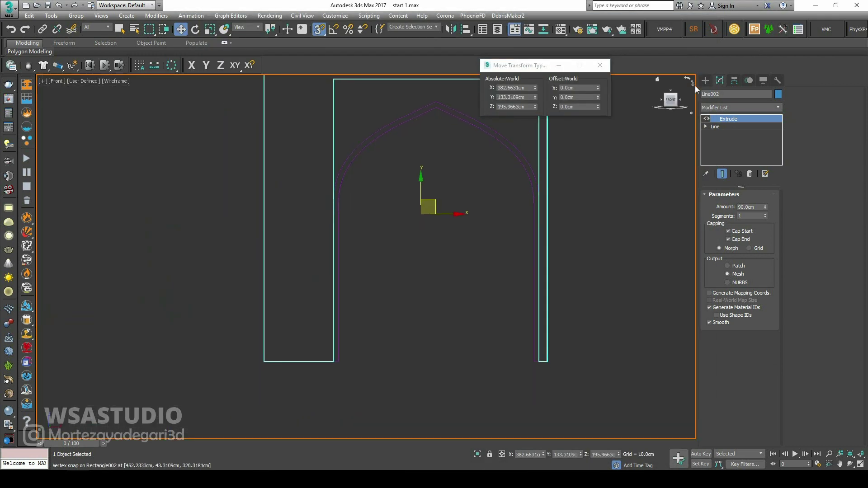
{"action": "left_click", "coordinate": [706, 80]}
{"action": "left_click", "coordinate": [716, 143]}
{"action": "left_click", "coordinate": [706, 93]}
{"action": "left_click", "coordinate": [726, 137]}
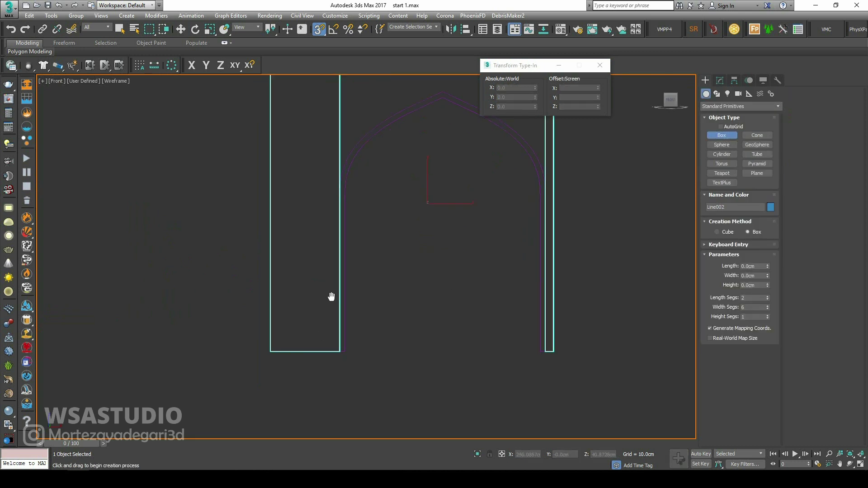
{"action": "scroll", "coordinate": [328, 296], "scroll_direction": "down", "scroll_amount": 3}
{"action": "left_click_drag", "start_coordinate": [309, 292], "coordinate": [357, 326]}
{"action": "left_click", "coordinate": [357, 326]}
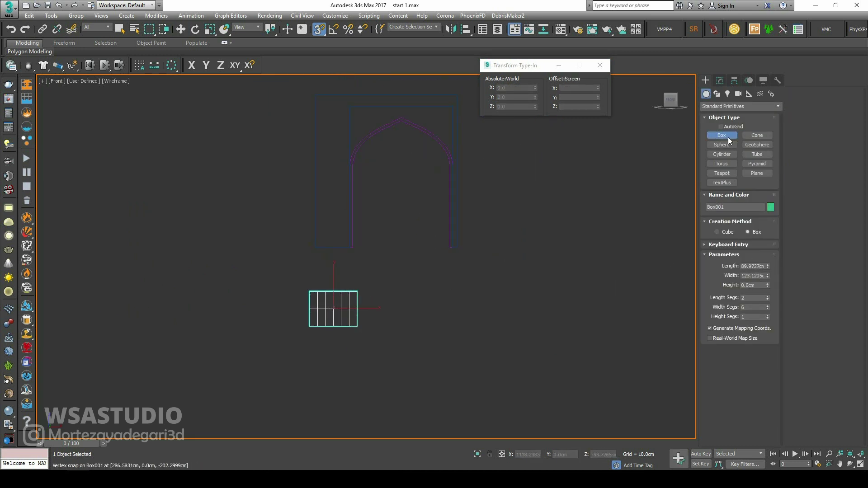
Step: Reduce the box's length and width segments to 1 and set its length and width to 90 cm
{"action": "key", "text": "w"}
{"action": "right_click", "coordinate": [768, 247]}
{"action": "right_click", "coordinate": [768, 238]}
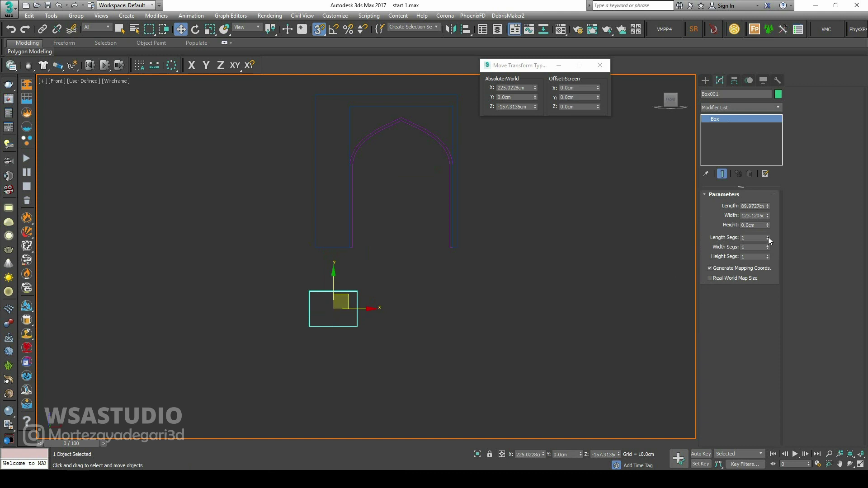
{"action": "left_click", "coordinate": [752, 206]}
{"action": "type", "text": "90"}
{"action": "key", "text": "Return"}
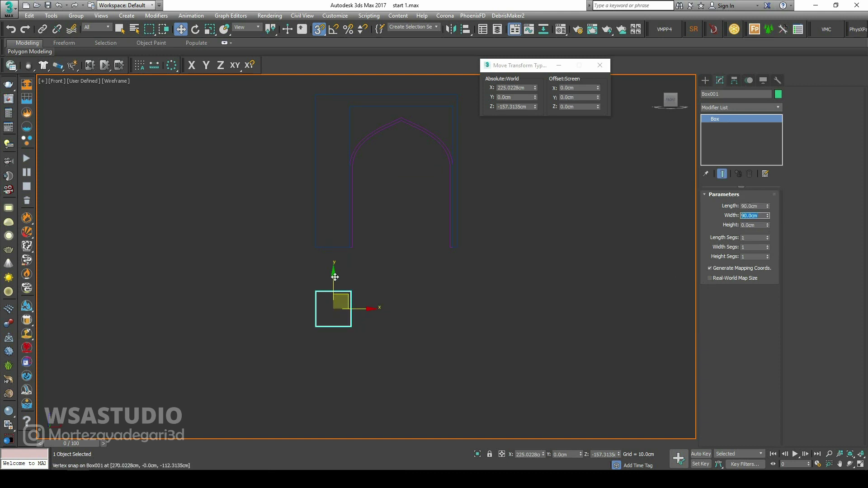
Step: Snap the guide box's upper inner corner to the wide pillar's lower inner corner
{"action": "scroll", "coordinate": [356, 297], "scroll_direction": "up", "scroll_amount": 4}
{"action": "left_click_drag", "start_coordinate": [348, 298], "coordinate": [347, 209]}
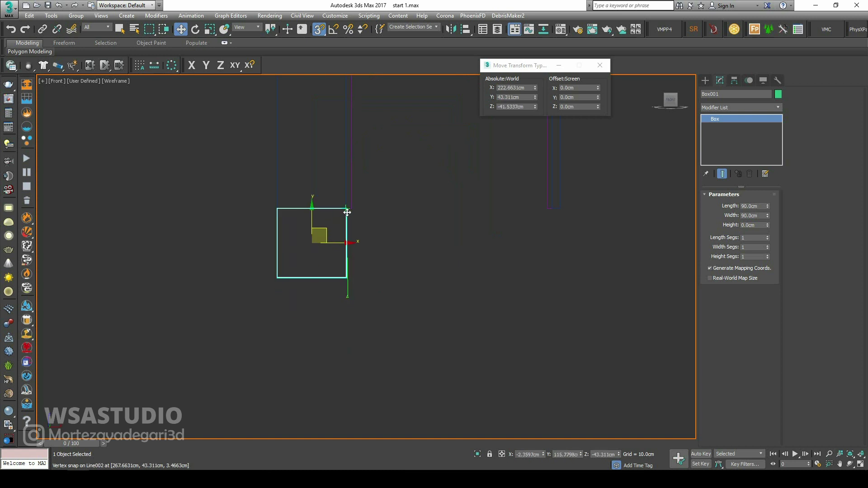
{"action": "middle_click_drag", "start_coordinate": [294, 292], "coordinate": [319, 400]}
{"action": "scroll", "coordinate": [359, 331], "scroll_direction": "down", "scroll_amount": 4}
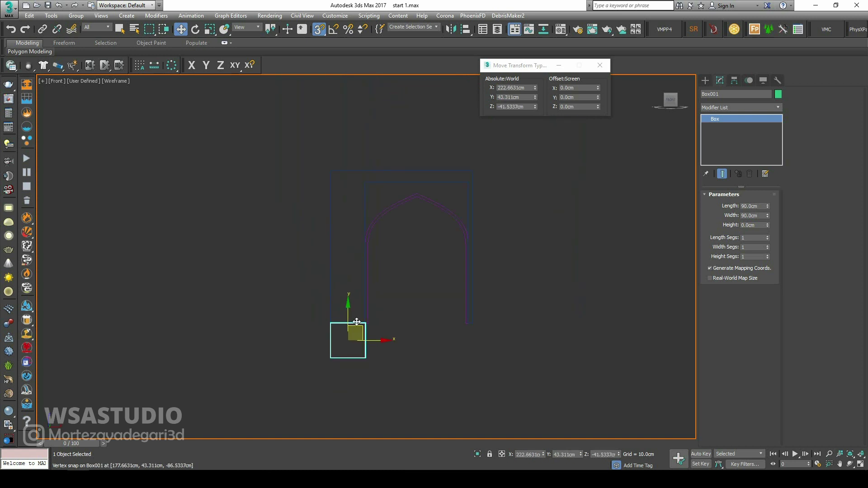
Step: Add a Symmetry modifier to the extruded wall frame
{"action": "left_click", "coordinate": [330, 189]}
{"action": "left_click", "coordinate": [778, 108]}
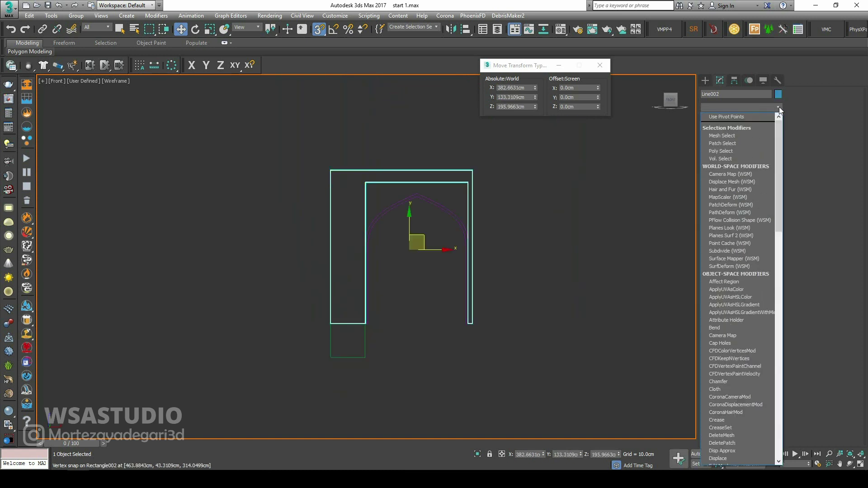
{"action": "key", "text": "s"}
{"action": "key", "text": "y"}
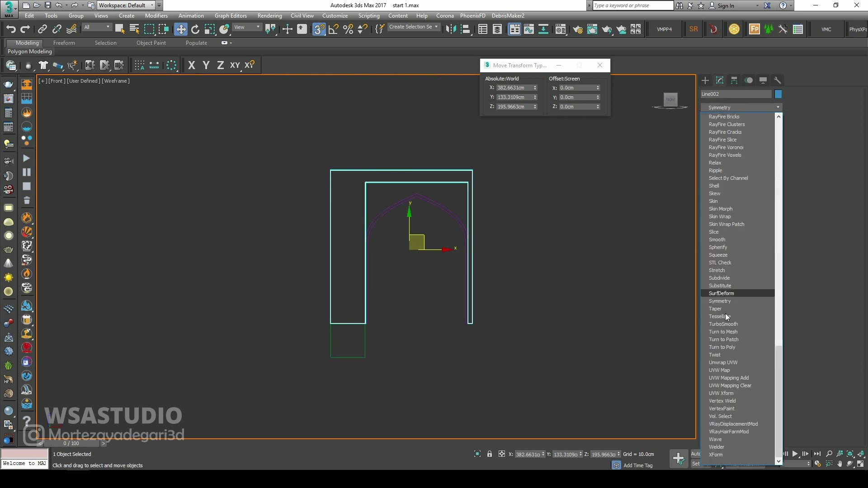
{"action": "left_click", "coordinate": [720, 302]}
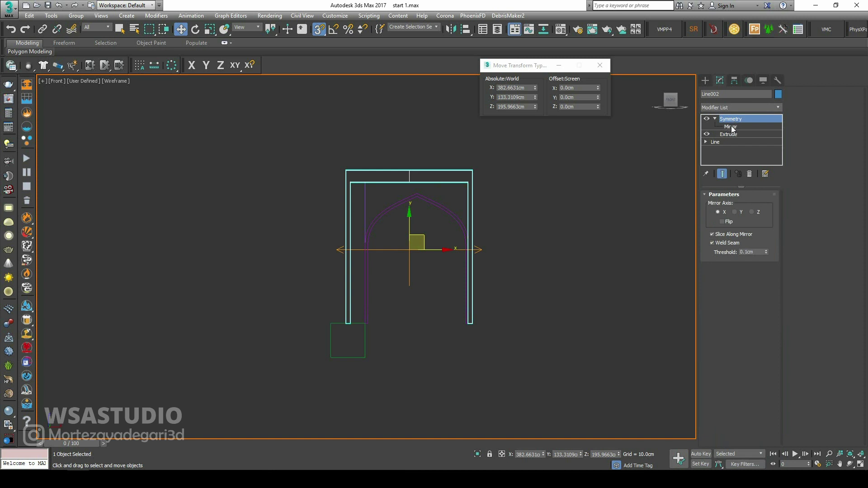
Step: Turn snapping off and move the Symmetry mirror plane along X to about 226 cm, inside the wide pillar
{"action": "left_click", "coordinate": [731, 127]}
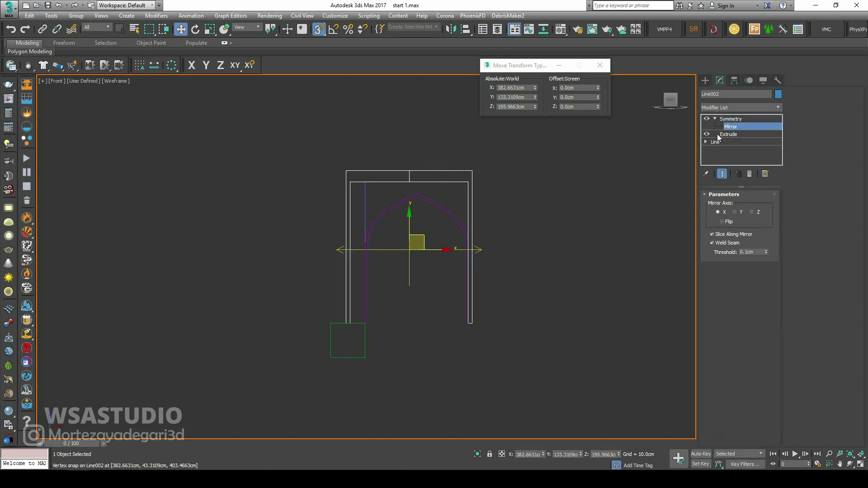
{"action": "left_click", "coordinate": [319, 29]}
{"action": "left_click_drag", "start_coordinate": [434, 251], "coordinate": [375, 257]}
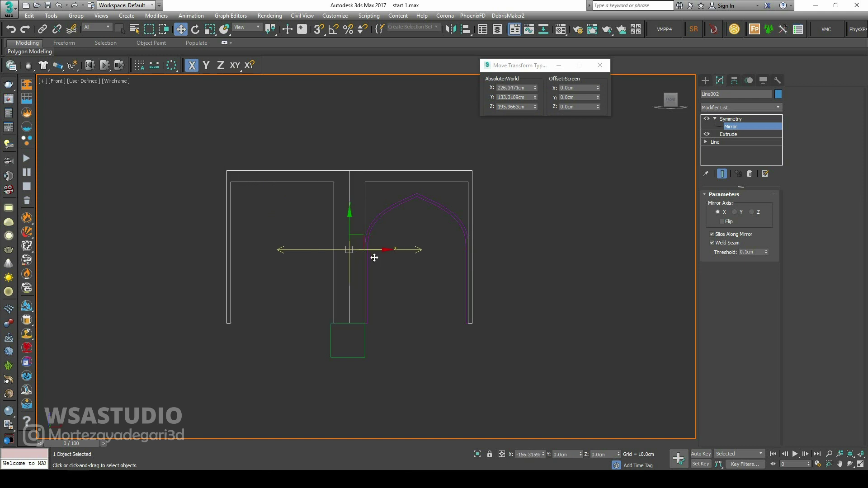
{"action": "scroll", "coordinate": [340, 333], "scroll_direction": "up", "scroll_amount": 6}
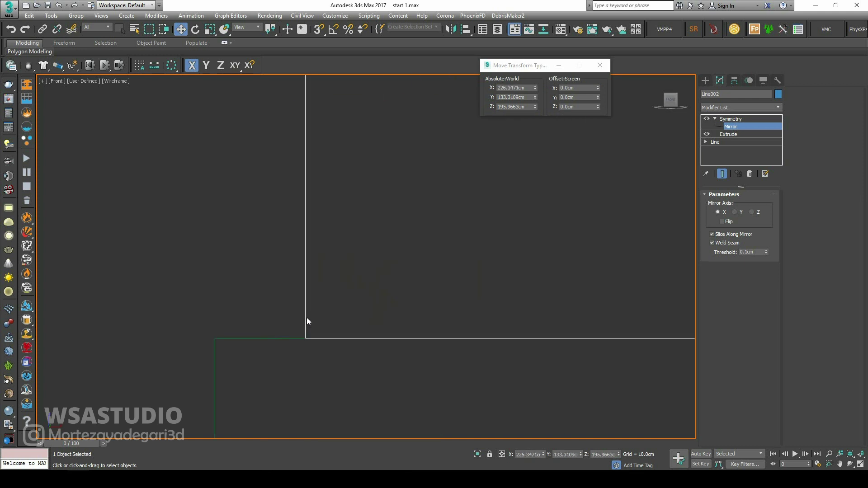
{"action": "scroll", "coordinate": [305, 319], "scroll_direction": "down", "scroll_amount": 2}
{"action": "scroll", "coordinate": [304, 304], "scroll_direction": "down", "scroll_amount": 3}
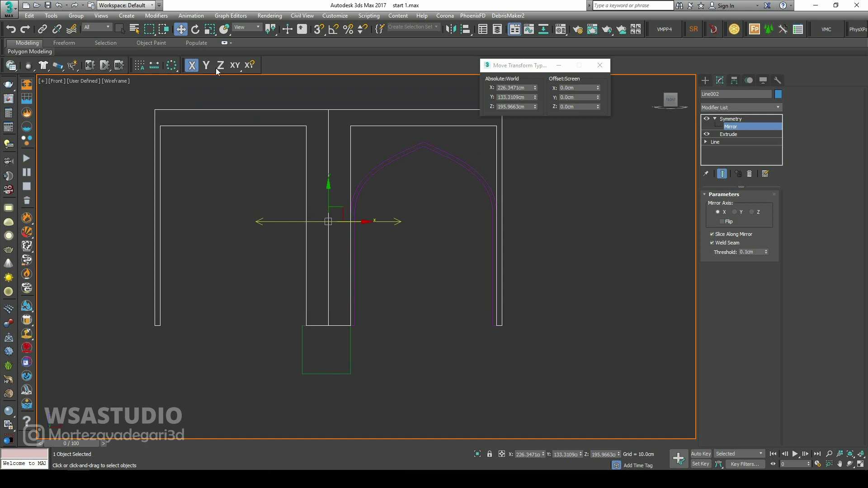
Step: Fine-tune the mirror plane to about 222.66 cm in X so the middle pillar's edges line up with the guide box
{"action": "scroll", "coordinate": [319, 328], "scroll_direction": "up", "scroll_amount": 5}
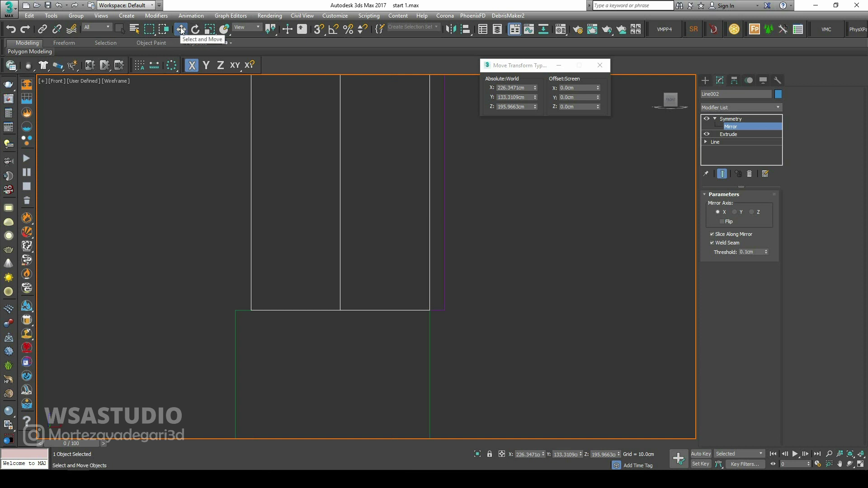
{"action": "left_click_drag", "start_coordinate": [538, 68], "coordinate": [514, 247]}
{"action": "left_click_drag", "start_coordinate": [574, 268], "coordinate": [578, 275]}
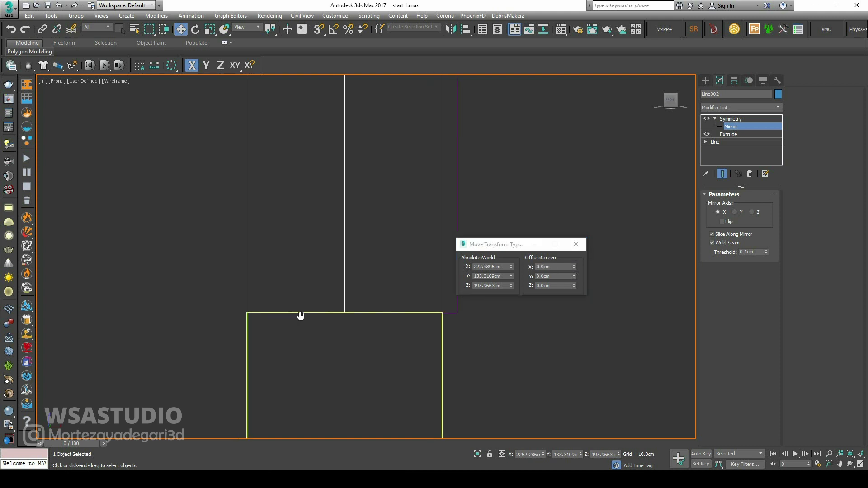
{"action": "scroll", "coordinate": [231, 302], "scroll_direction": "up", "scroll_amount": 5}
{"action": "left_click_drag", "start_coordinate": [574, 269], "coordinate": [574, 269]}
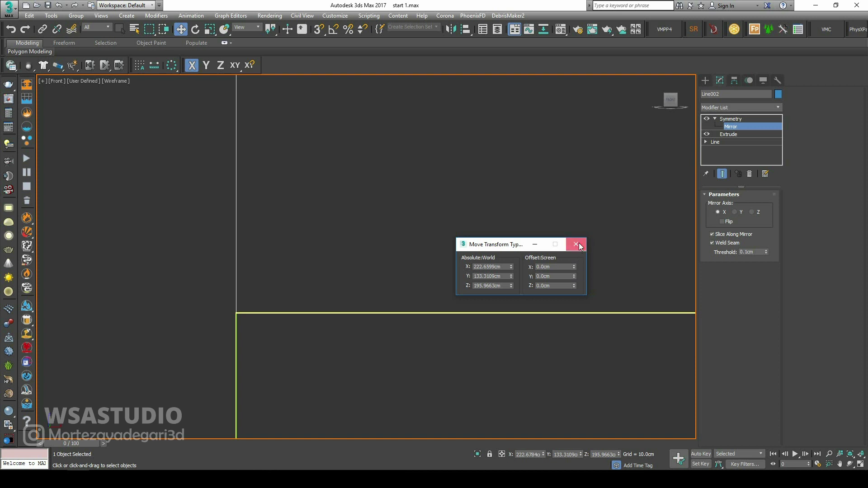
Step: Convert the mirrored wall frame to Editable Poly and delete the guide box under the middle pillar
{"action": "left_click", "coordinate": [580, 250]}
{"action": "key", "text": "z"}
{"action": "right_click", "coordinate": [403, 267]}
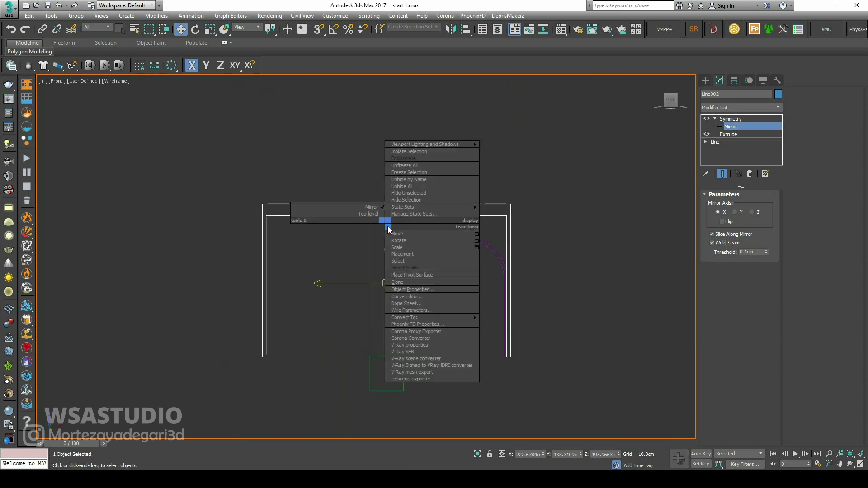
{"action": "mouse_move", "coordinate": [470, 317]}
{"action": "left_click", "coordinate": [505, 320]}
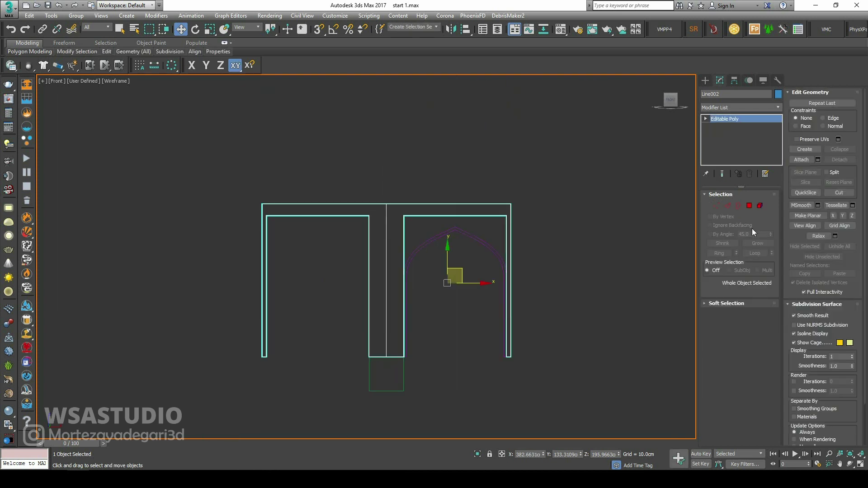
{"action": "left_click", "coordinate": [706, 81]}
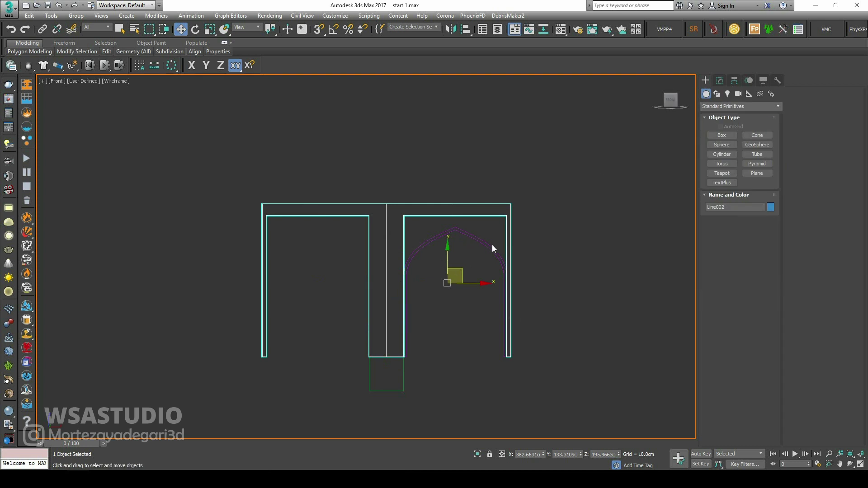
{"action": "left_click", "coordinate": [351, 380]}
Step: Select the arch band and its spandrel panel and clone them as a copy towards the empty opening
{"action": "left_click_drag", "start_coordinate": [461, 250], "coordinate": [471, 234]}
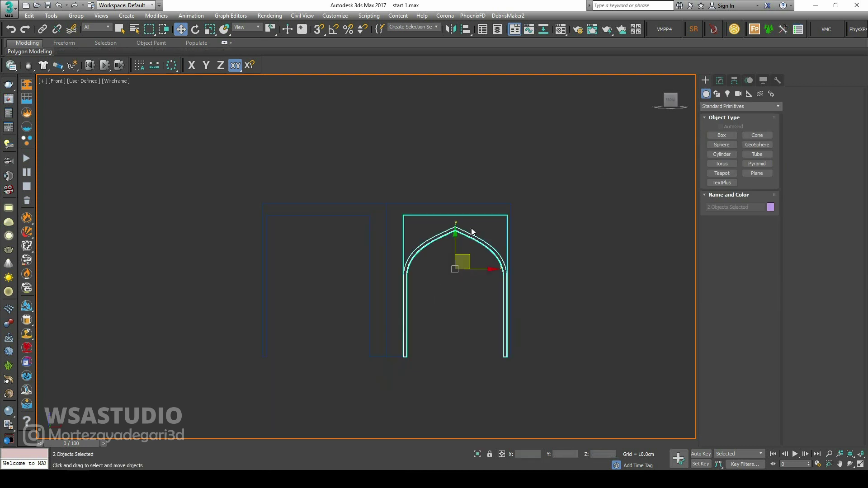
{"action": "middle_click_drag", "start_coordinate": [471, 235], "coordinate": [467, 239]}
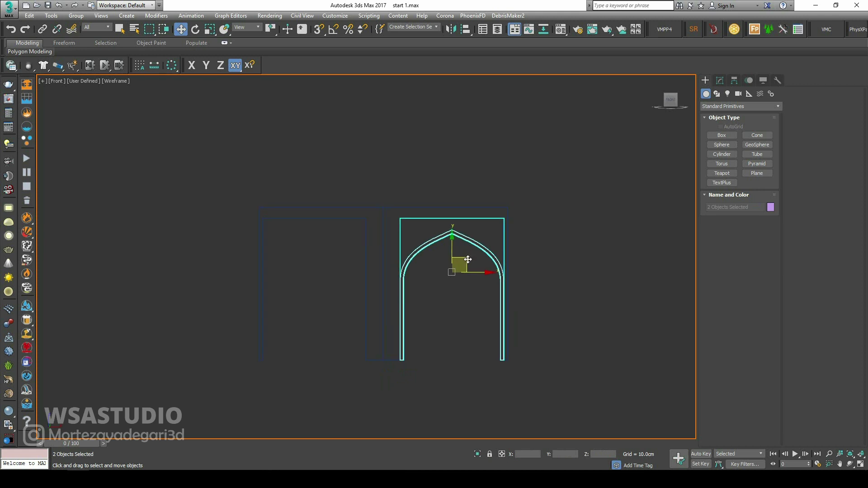
{"action": "left_click_drag", "start_coordinate": [468, 256], "coordinate": [294, 314], "text": "shift"}
{"action": "left_click", "coordinate": [426, 277]}
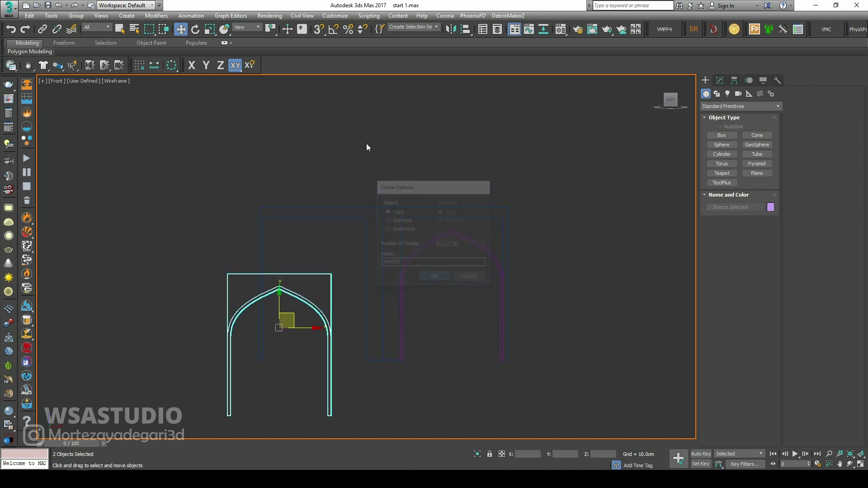
Step: Switch to 2.5D snapping and snap the copied panel's upper corner to the empty opening's upper inner corner
{"action": "left_click_drag", "start_coordinate": [322, 30], "coordinate": [320, 59]}
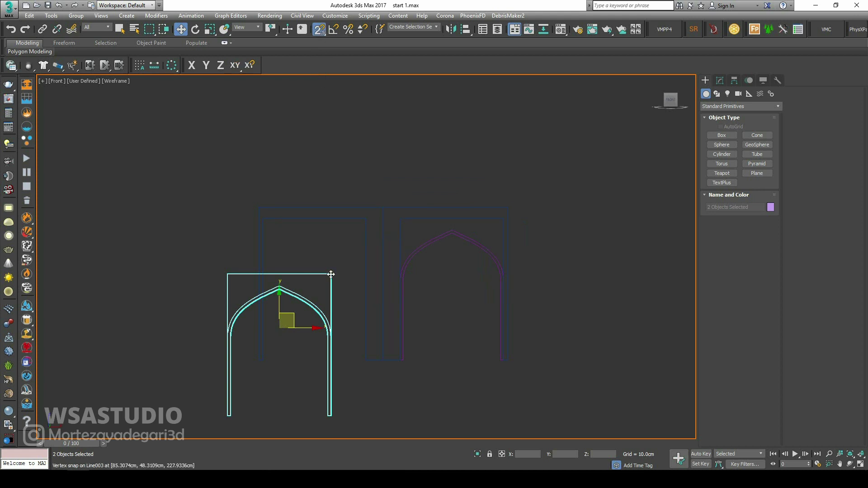
{"action": "left_click_drag", "start_coordinate": [331, 275], "coordinate": [366, 219]}
{"action": "key", "text": "alt+w"}
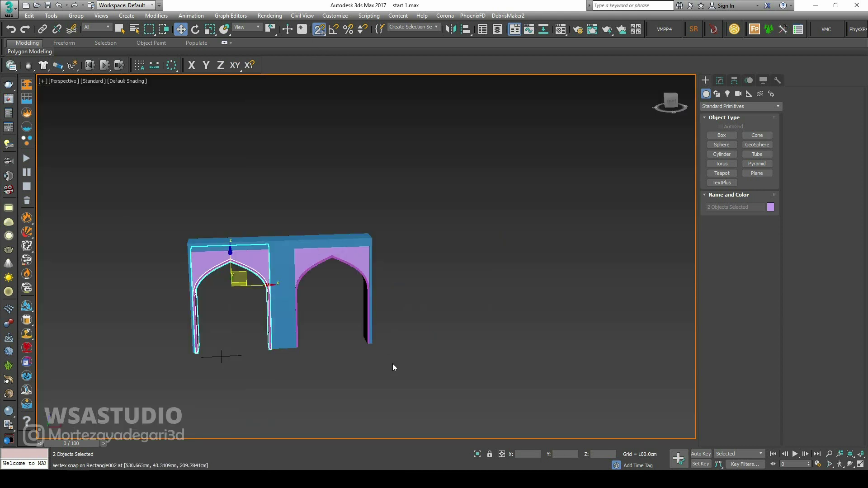
Step: Select all five parts of the two-arch wall and inspect the middle pillar's underside and front
{"action": "left_click", "coordinate": [392, 364]}
{"action": "middle_click_drag", "start_coordinate": [277, 290], "coordinate": [236, 288], "text": "alt"}
{"action": "left_click_drag", "start_coordinate": [449, 153], "coordinate": [152, 403]}
{"action": "middle_click_drag", "start_coordinate": [194, 317], "coordinate": [251, 330], "text": "alt"}
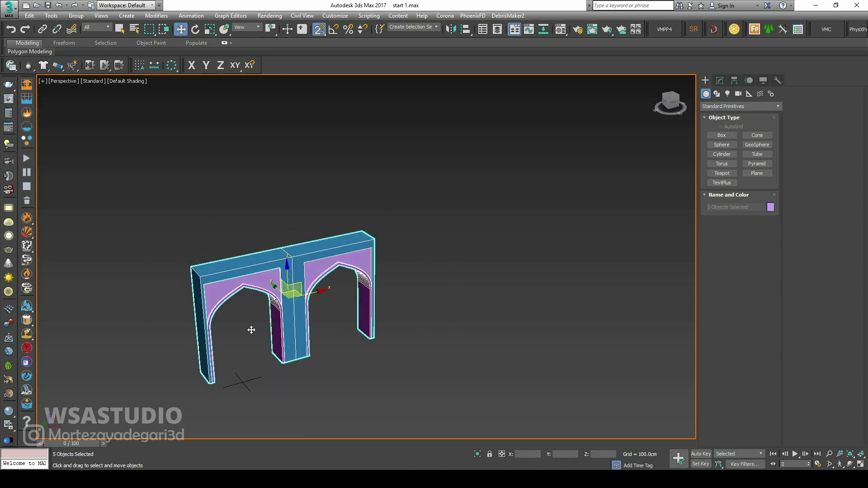
{"action": "middle_click_drag", "start_coordinate": [251, 330], "coordinate": [254, 269], "text": "alt"}
{"action": "scroll", "coordinate": [287, 351], "scroll_direction": "up", "scroll_amount": 5}
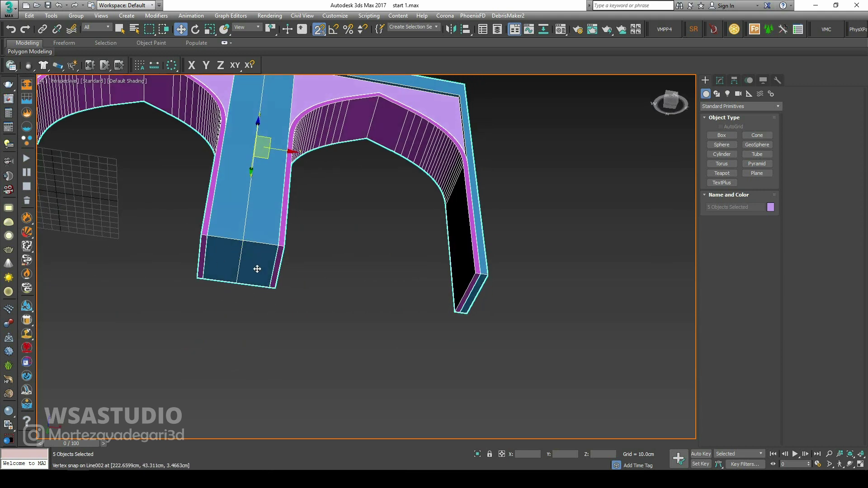
{"action": "middle_click_drag", "start_coordinate": [255, 256], "coordinate": [254, 336], "text": "alt"}
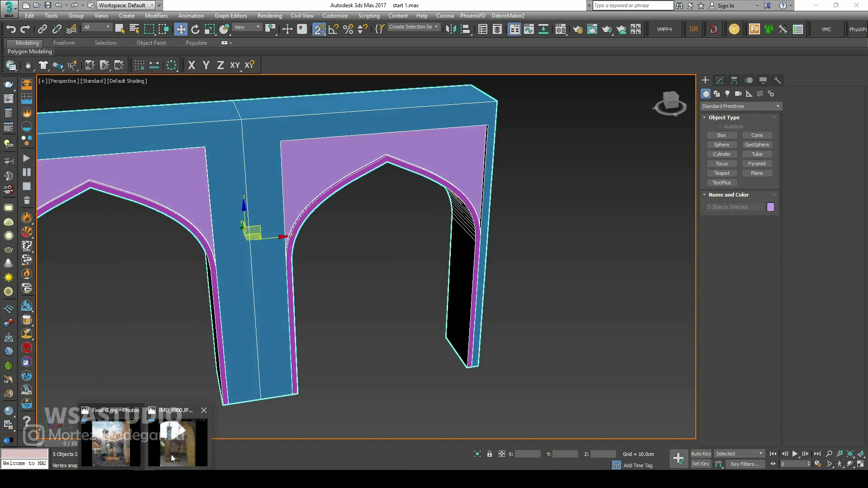
Step: Check the stone base of the brick pillar in the reference photo IMG_6900.JPG
{"action": "left_click", "coordinate": [171, 454]}
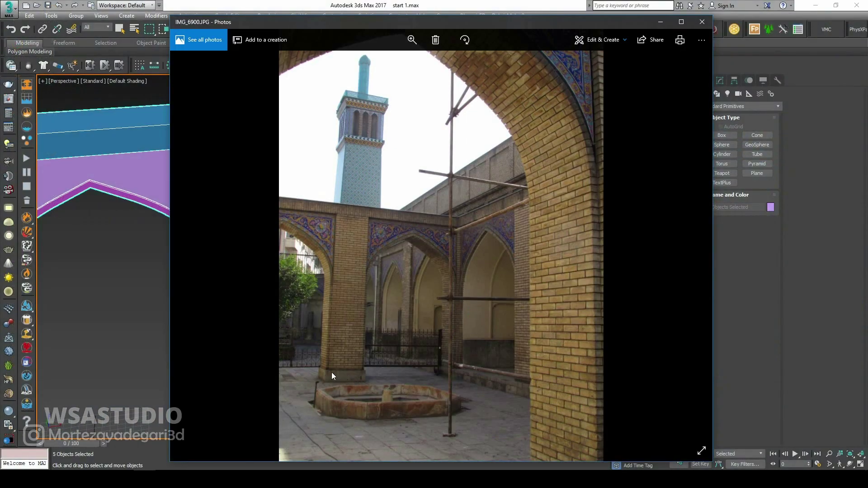
{"action": "left_click", "coordinate": [660, 21]}
{"action": "middle_click_drag", "start_coordinate": [328, 295], "coordinate": [368, 234]}
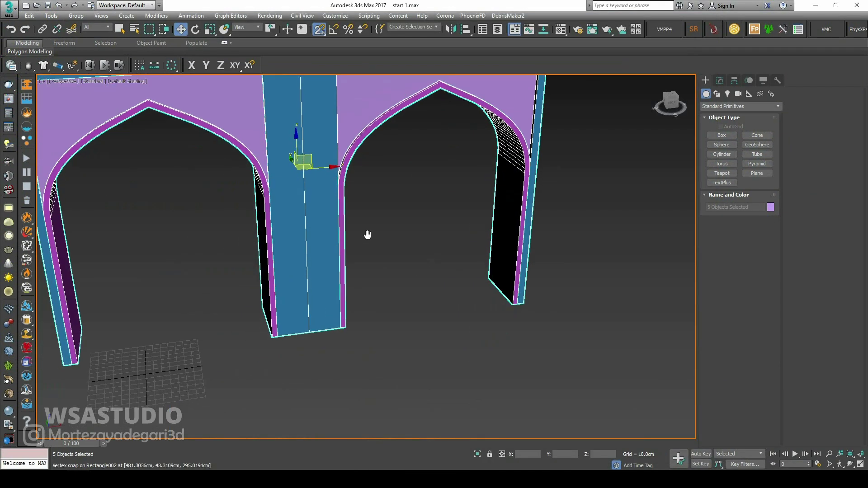
{"action": "middle_click_drag", "start_coordinate": [326, 309], "coordinate": [302, 283], "text": "alt"}
Step: Draw a flat snapped box of about 90 by 90 cm over the middle pillar's footprint in the top view
{"action": "key", "text": "alt+w"}
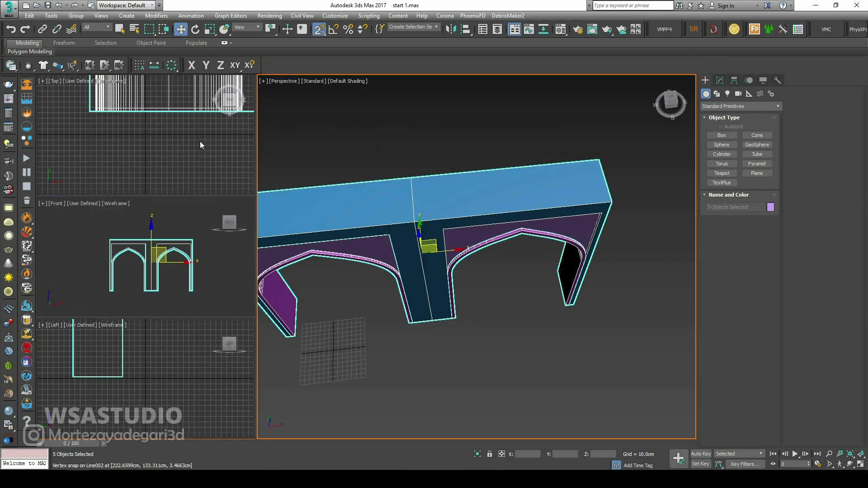
{"action": "middle_click", "coordinate": [200, 141]}
{"action": "key", "text": "alt+w"}
{"action": "scroll", "coordinate": [400, 240], "scroll_direction": "up", "scroll_amount": 4}
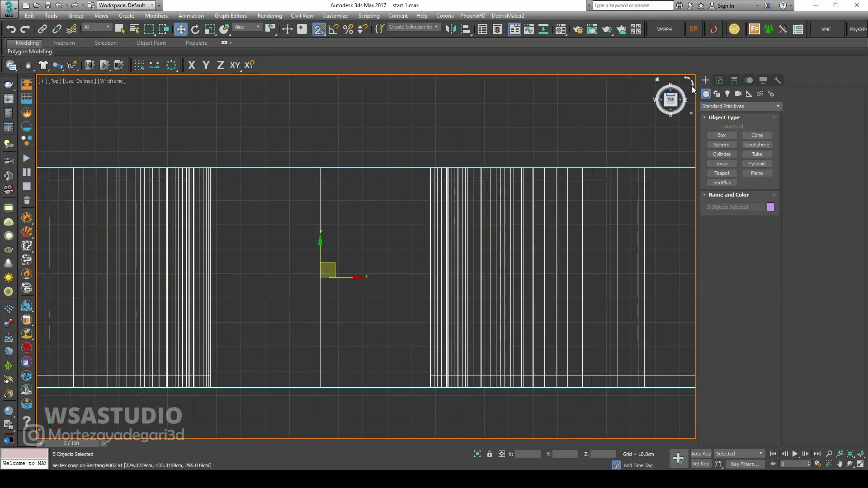
{"action": "left_click", "coordinate": [715, 135]}
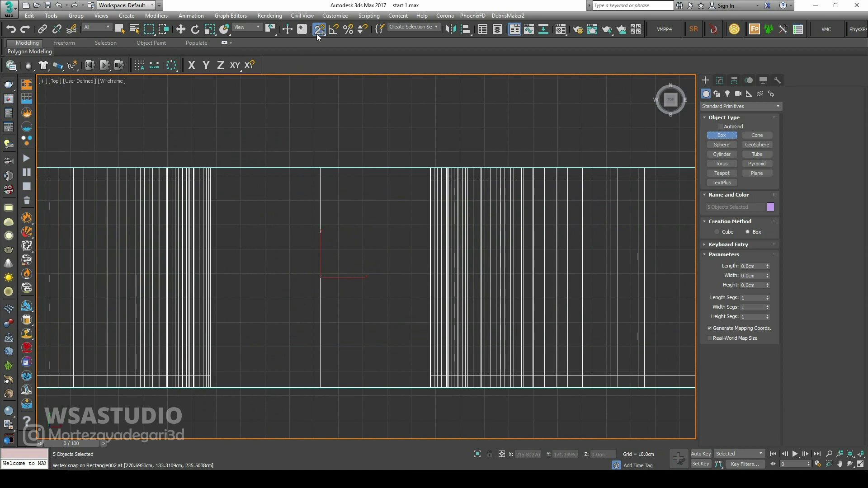
{"action": "scroll", "coordinate": [443, 170], "scroll_direction": "up", "scroll_amount": 5}
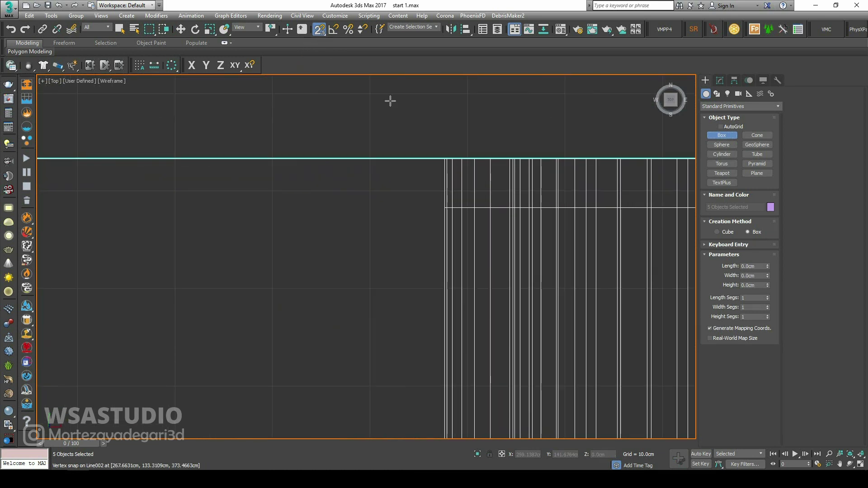
{"action": "mouse_move", "coordinate": [445, 159]}
{"action": "left_mouse_down"}
{"action": "mouse_move", "coordinate": [420, 190]}
{"action": "mouse_move", "coordinate": [314, 268]}
{"action": "mouse_move", "coordinate": [257, 358]}
{"action": "mouse_move", "coordinate": [245, 278]}
{"action": "left_mouse_up"}
{"action": "scroll", "coordinate": [413, 193], "scroll_direction": "down", "scroll_amount": 5}
{"action": "scroll", "coordinate": [248, 316], "scroll_direction": "up", "scroll_amount": 5}
{"action": "left_click", "coordinate": [298, 270]}
{"action": "key", "text": "w"}
Step: Set the new pillar box's height to 30 cm
{"action": "key", "text": "alt+w"}
{"action": "middle_click_drag", "start_coordinate": [437, 277], "coordinate": [425, 238], "text": "alt"}
{"action": "scroll", "coordinate": [422, 240], "scroll_direction": "up", "scroll_amount": 6}
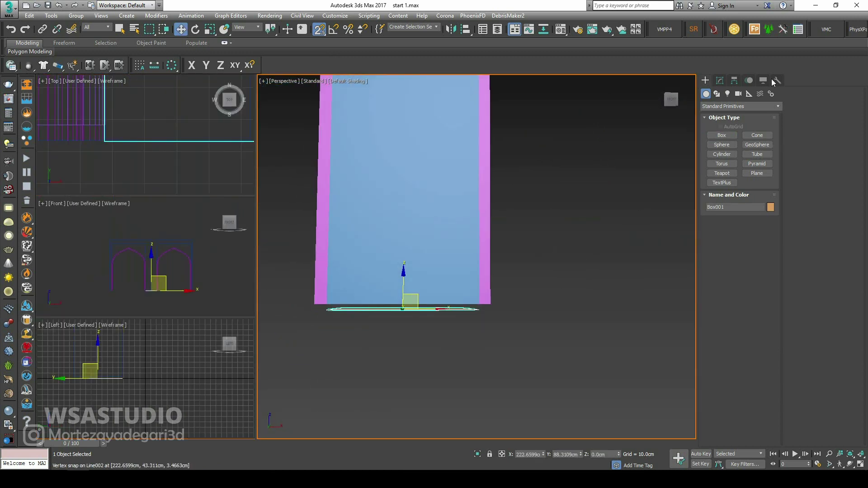
{"action": "left_click", "coordinate": [720, 80]}
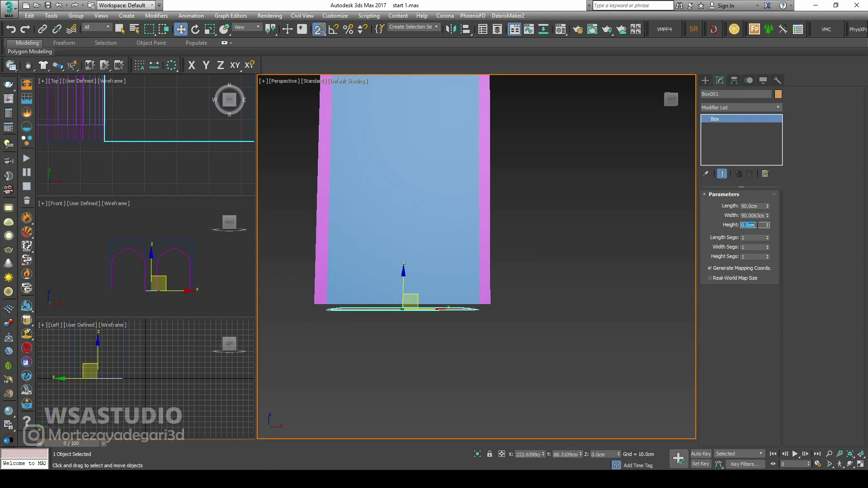
{"action": "type", "text": "30"}
{"action": "key", "text": "Return"}
{"action": "middle_click_drag", "start_coordinate": [312, 355], "coordinate": [382, 319]}
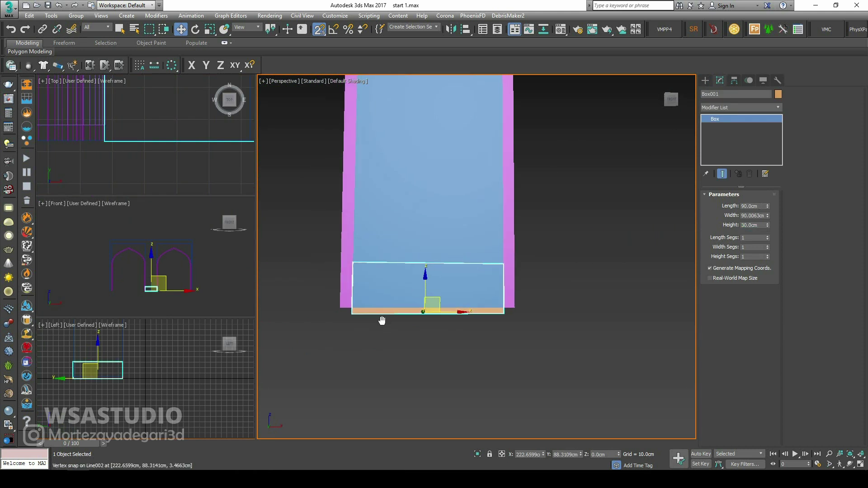
Step: Snap the box's upper corner down to the pillar's bottom edge in the front view so it sits directly beneath the pillar
{"action": "right_click", "coordinate": [220, 304]}
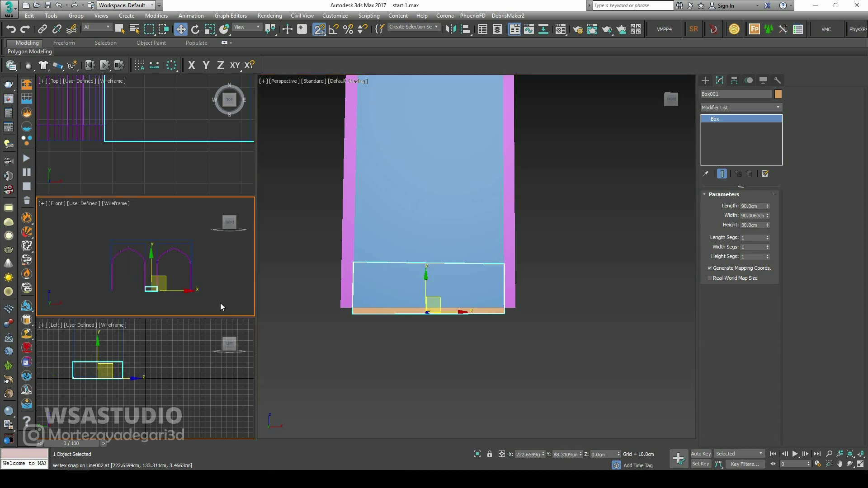
{"action": "key", "text": "alt+w"}
{"action": "scroll", "coordinate": [395, 347], "scroll_direction": "up", "scroll_amount": 5}
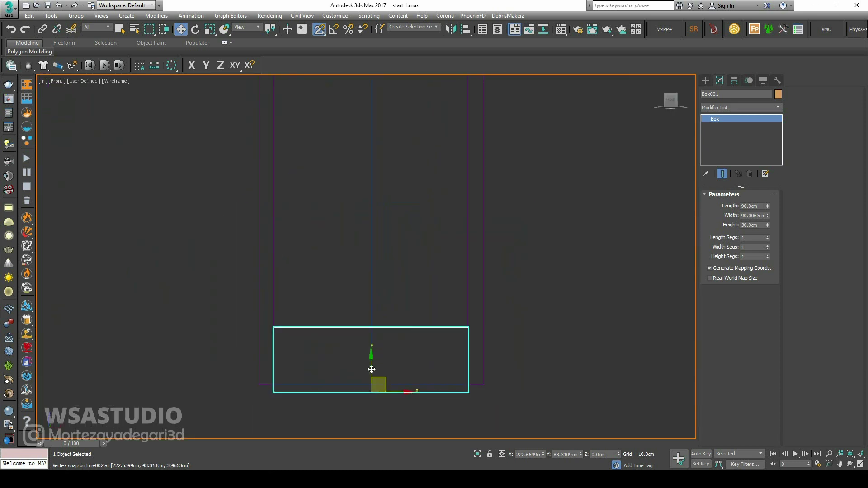
{"action": "middle_click_drag", "start_coordinate": [371, 370], "coordinate": [393, 276]}
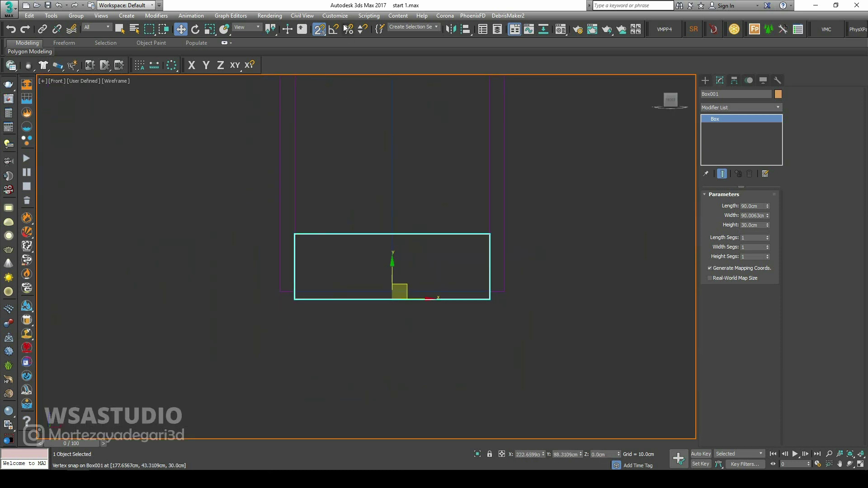
{"action": "left_click_drag", "start_coordinate": [299, 235], "coordinate": [294, 292]}
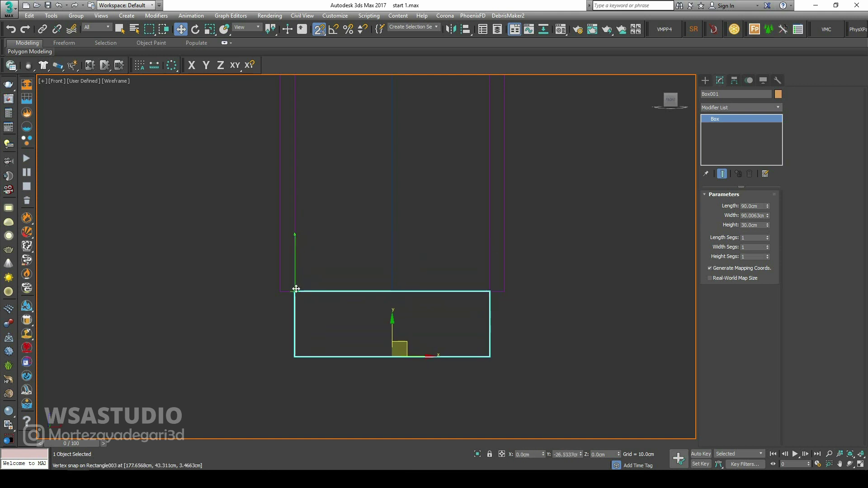
{"action": "scroll", "coordinate": [428, 302], "scroll_direction": "up", "scroll_amount": 2}
{"action": "scroll", "coordinate": [416, 308], "scroll_direction": "down", "scroll_amount": 2}
Step: Convert the base box to Editable Poly and snap its four right-side vertices out to the arch band's edge
{"action": "right_click", "coordinate": [414, 302]}
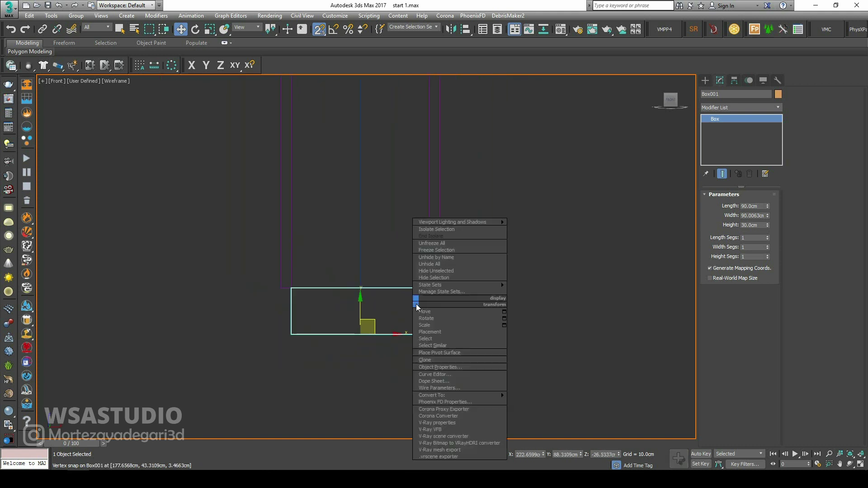
{"action": "mouse_move", "coordinate": [489, 395]}
{"action": "left_click", "coordinate": [539, 402]}
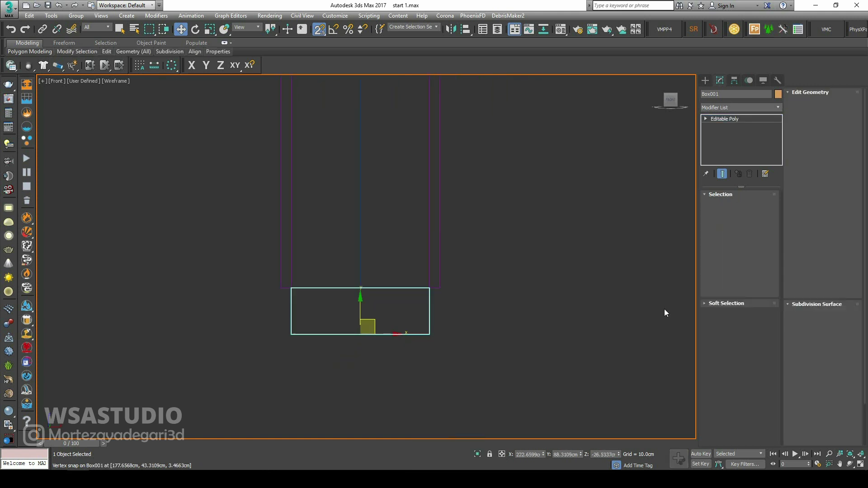
{"action": "left_click", "coordinate": [719, 206]}
{"action": "left_click_drag", "start_coordinate": [452, 271], "coordinate": [420, 348]}
{"action": "scroll", "coordinate": [405, 254], "scroll_direction": "up", "scroll_amount": 4}
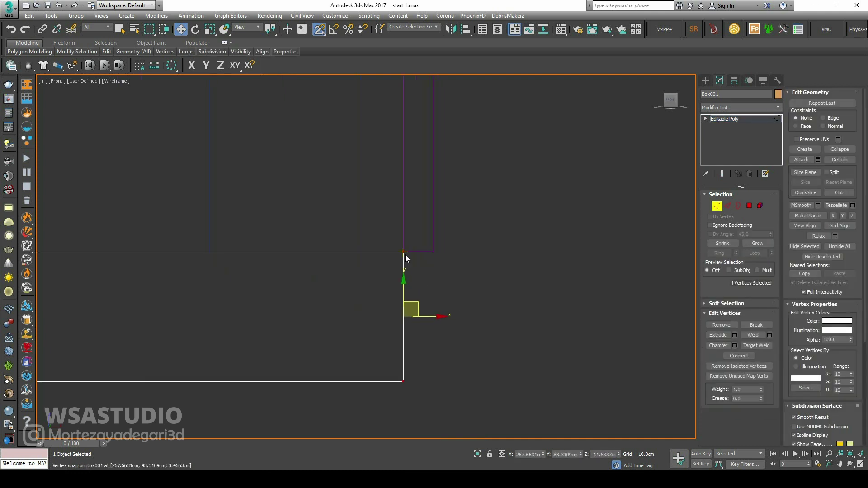
{"action": "left_click_drag", "start_coordinate": [402, 250], "coordinate": [463, 248]}
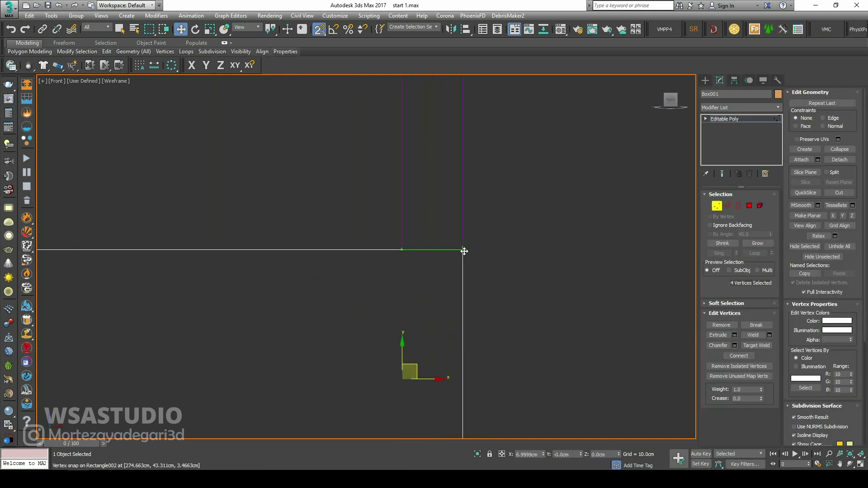
{"action": "scroll", "coordinate": [452, 252], "scroll_direction": "down", "scroll_amount": 3}
Step: Snap the base box's four left-side vertices out to the edge of the other arch band
{"action": "left_click_drag", "start_coordinate": [210, 408], "coordinate": [212, 407]}
{"action": "scroll", "coordinate": [261, 267], "scroll_direction": "up", "scroll_amount": 5}
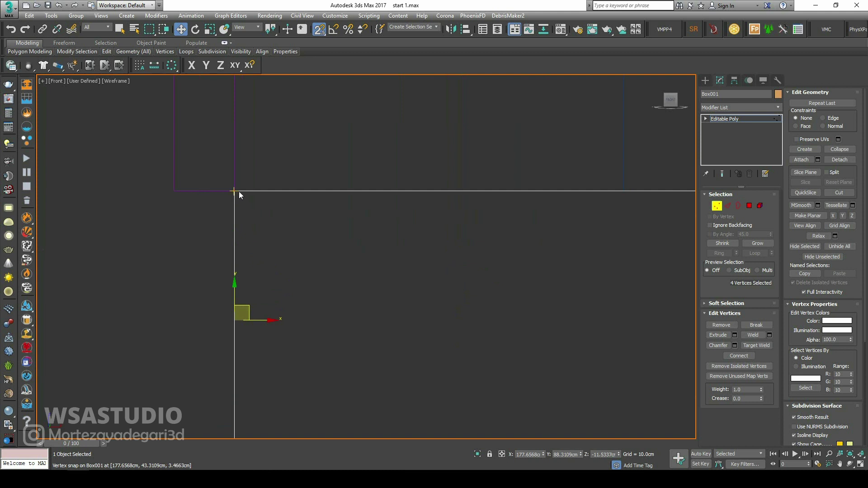
{"action": "left_click_drag", "start_coordinate": [236, 191], "coordinate": [176, 191]}
{"action": "scroll", "coordinate": [234, 254], "scroll_direction": "down", "scroll_amount": 4}
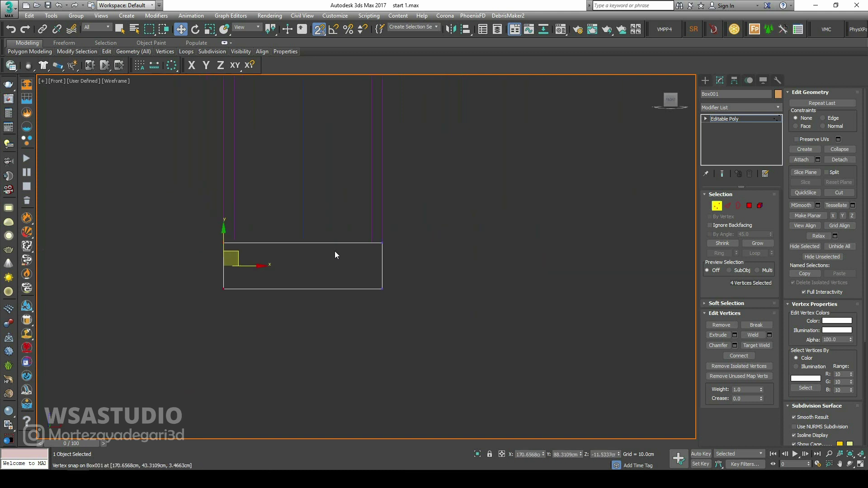
Step: Examine how the widened base fits under the pillar in the side, top and perspective views
{"action": "key", "text": "alt+w"}
{"action": "right_click", "coordinate": [123, 375]}
{"action": "key", "text": "alt+w"}
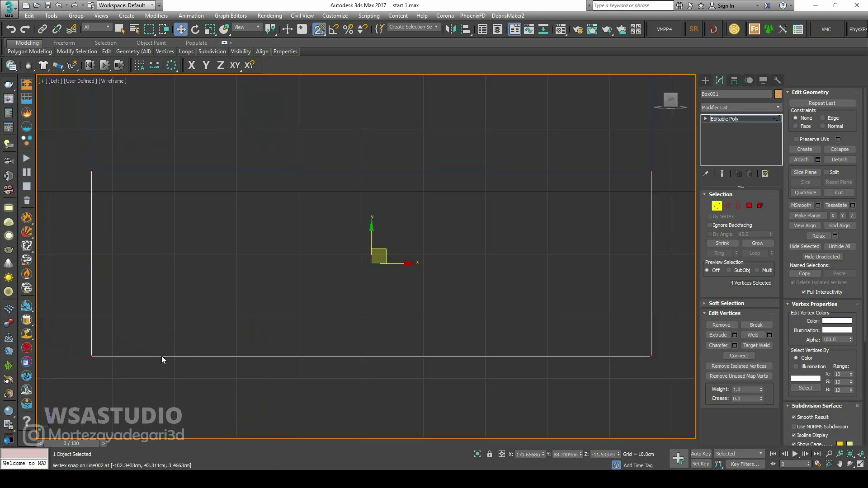
{"action": "key", "text": "alt+w"}
{"action": "middle_click_drag", "start_coordinate": [352, 335], "coordinate": [445, 334], "text": "alt"}
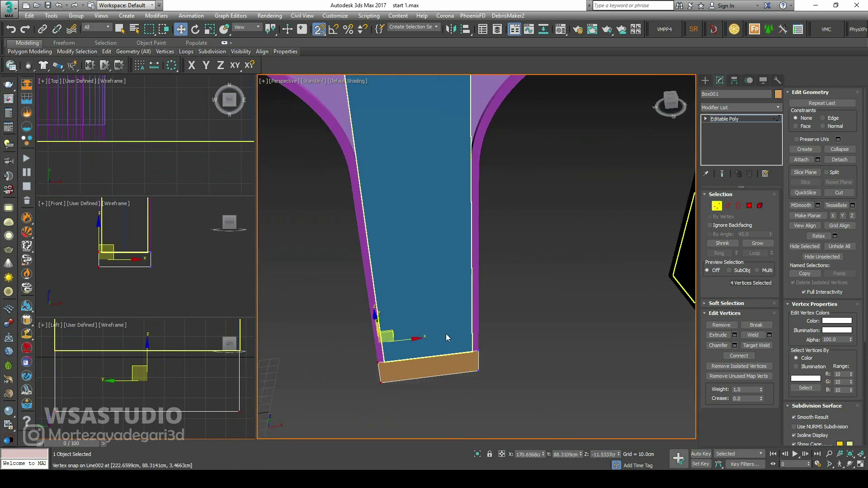
{"action": "scroll", "coordinate": [139, 108], "scroll_direction": "down", "scroll_amount": 4}
{"action": "middle_click_drag", "start_coordinate": [138, 109], "coordinate": [140, 145]}
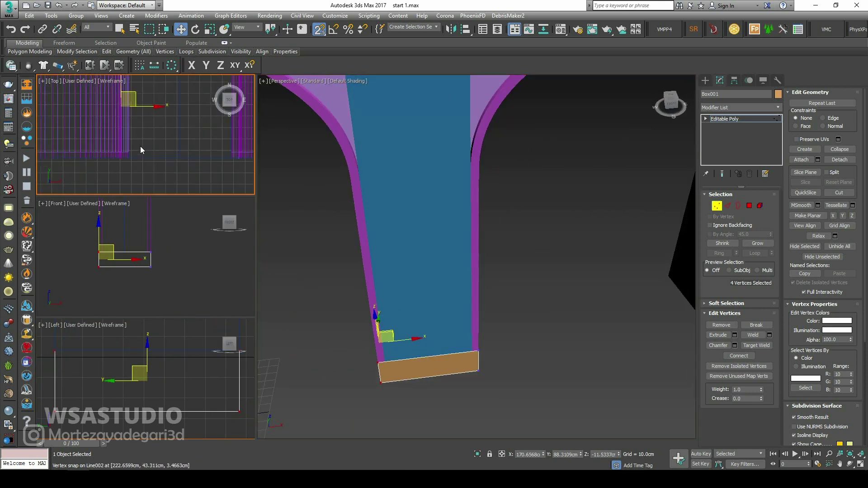
{"action": "scroll", "coordinate": [141, 147], "scroll_direction": "down", "scroll_amount": 5}
{"action": "middle_click", "coordinate": [451, 368]}
{"action": "key", "text": "alt+w"}
{"action": "middle_click_drag", "start_coordinate": [361, 331], "coordinate": [375, 269]}
{"action": "left_click", "coordinate": [173, 221]}
{"action": "key", "text": "alt+w"}
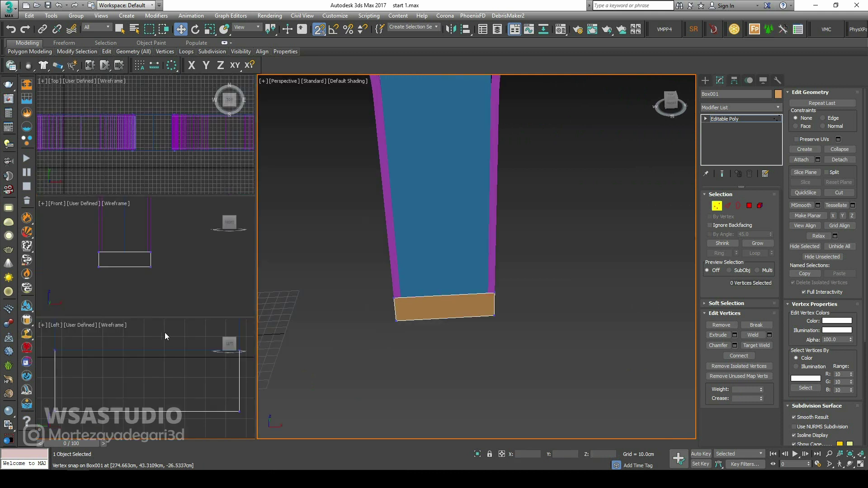
{"action": "left_click", "coordinate": [171, 268]}
{"action": "key", "text": "alt+w"}
{"action": "left_click_drag", "start_coordinate": [369, 229], "coordinate": [395, 310]}
{"action": "middle_click_drag", "start_coordinate": [395, 311], "coordinate": [358, 340]}
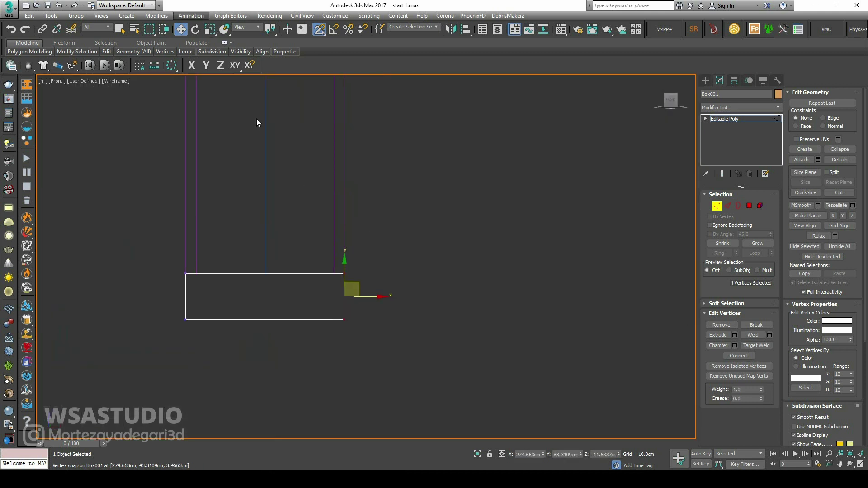
{"action": "right_click", "coordinate": [180, 29]}
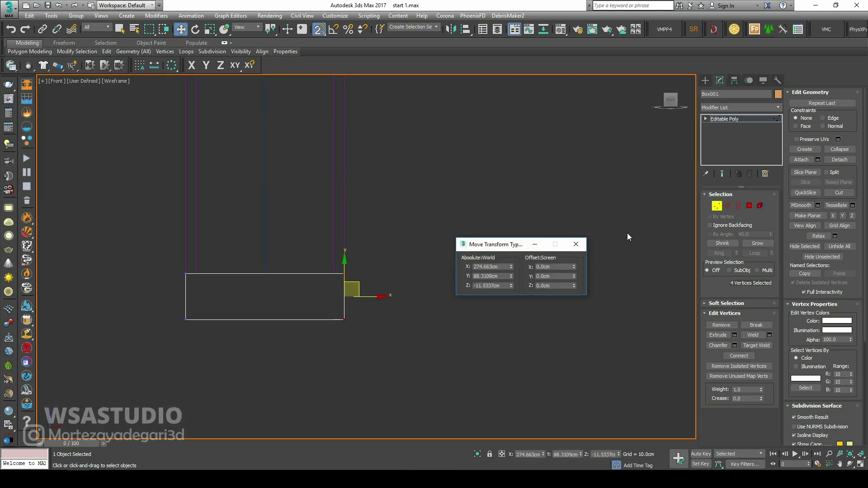
{"action": "left_click", "coordinate": [575, 244]}
Step: Leave vertex editing and isolate the base box, framed in the perspective view
{"action": "key", "text": "alt+w"}
{"action": "middle_click_drag", "start_coordinate": [427, 251], "coordinate": [701, 229], "text": "alt"}
{"action": "left_click", "coordinate": [717, 207]}
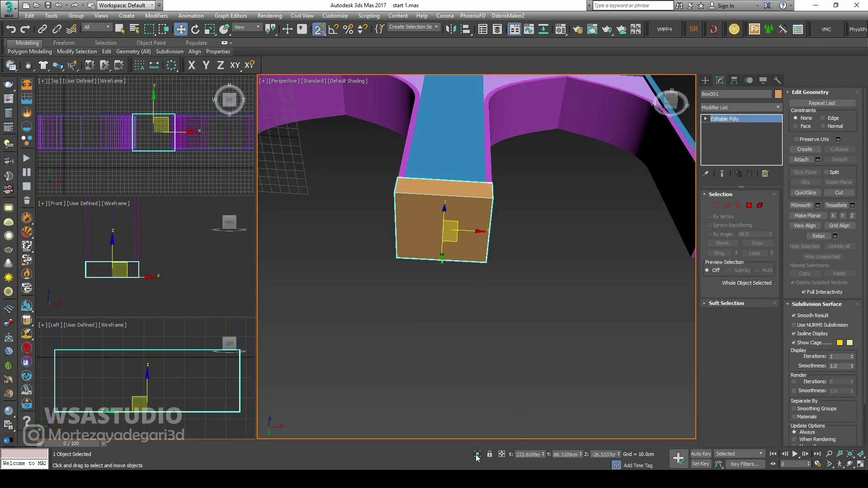
{"action": "key", "text": "z"}
Step: Draw a second box snapped to the base box's footprint in the top view, with a height of 30 cm
{"action": "right_click", "coordinate": [199, 174]}
{"action": "key", "text": "alt+w"}
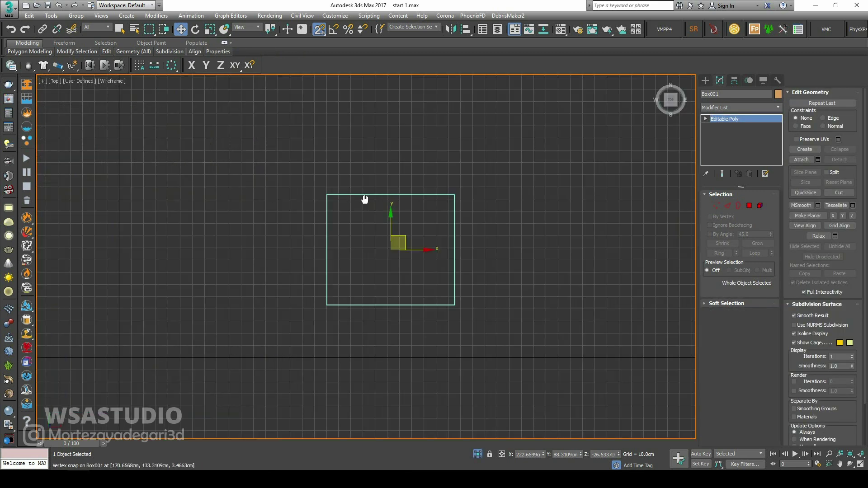
{"action": "middle_click_drag", "start_coordinate": [364, 200], "coordinate": [355, 218]}
{"action": "left_click", "coordinate": [706, 81]}
{"action": "left_click", "coordinate": [720, 135]}
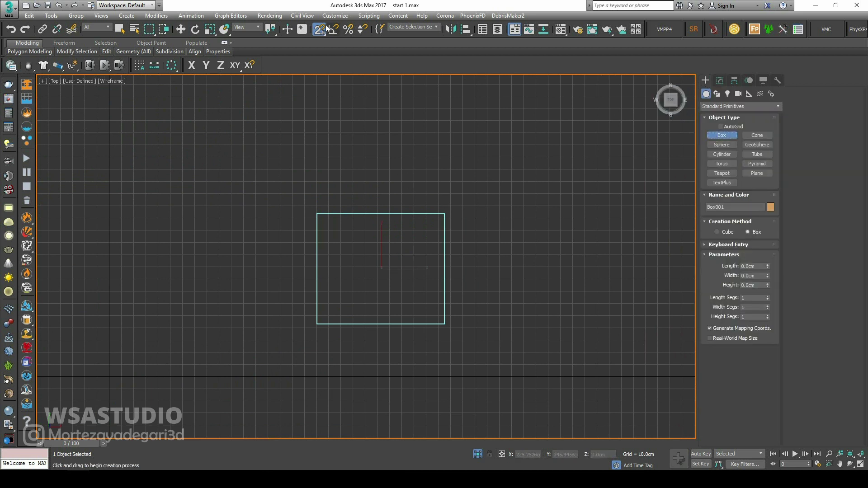
{"action": "left_click_drag", "start_coordinate": [326, 209], "coordinate": [440, 323]}
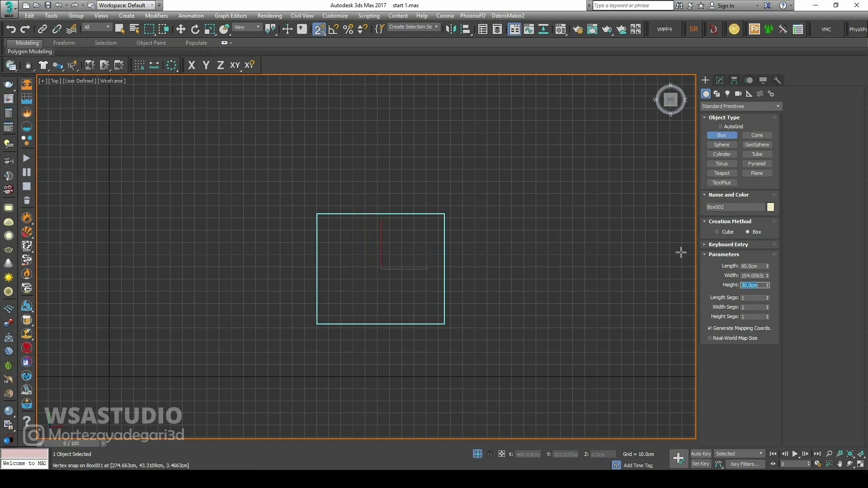
{"action": "left_click", "coordinate": [370, 340]}
{"action": "key", "text": "alt+w"}
{"action": "middle_click_drag", "start_coordinate": [446, 306], "coordinate": [449, 372], "text": "alt"}
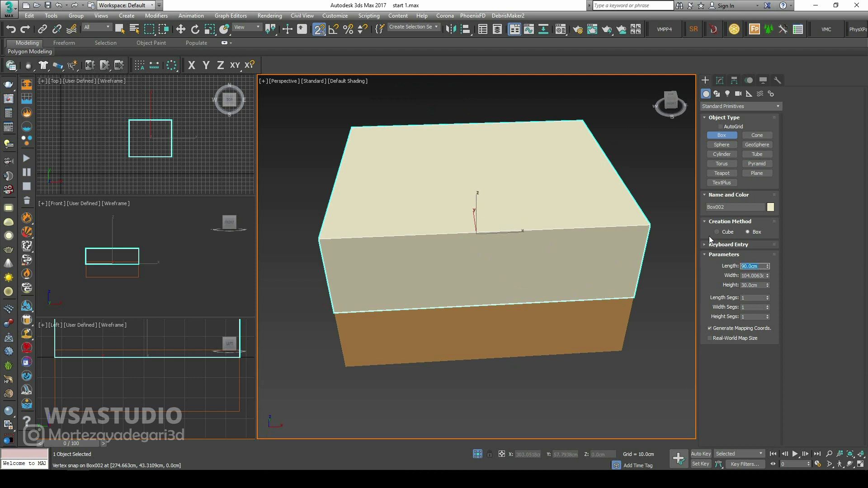
Step: Set the second box's length to 92 cm and its width to 106.0063 cm
{"action": "key", "text": "Return"}
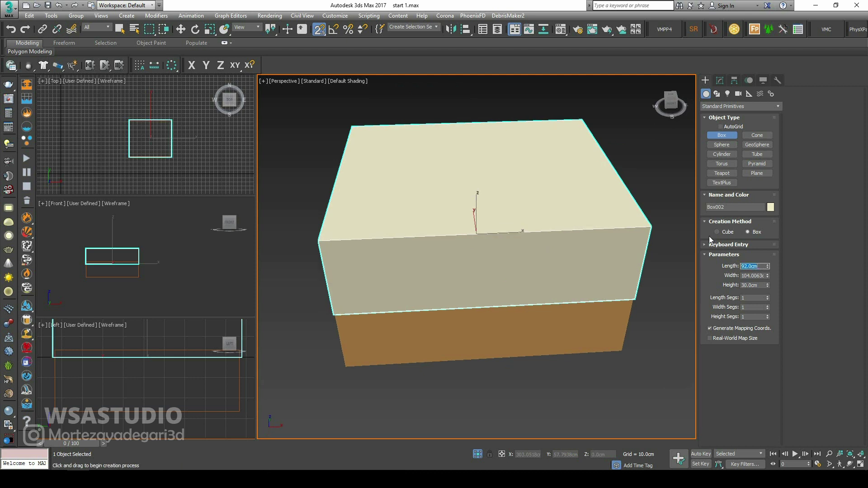
{"action": "left_click", "coordinate": [748, 275]}
{"action": "key", "text": "BackSpace"}
{"action": "type", "text": "6"}
{"action": "key", "text": "Return"}
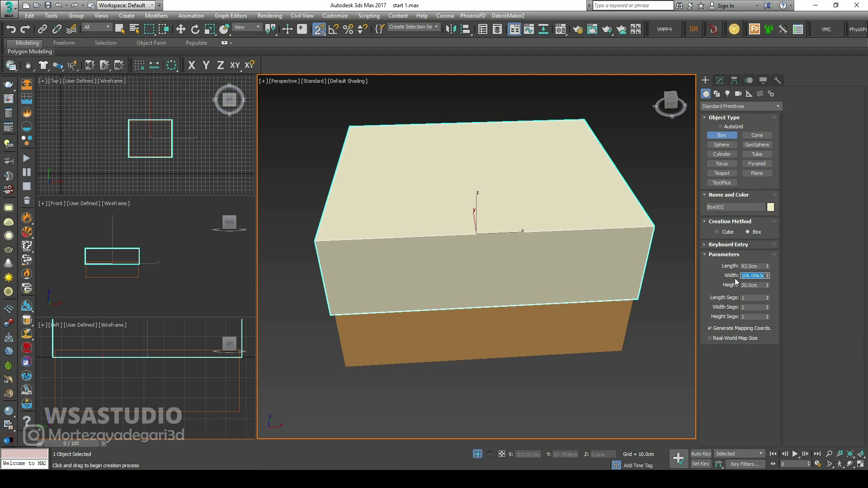
Step: Finish the new box and delete the original base box beneath it, bringing the whole arch wall back into view
{"action": "right_click", "coordinate": [411, 288]}
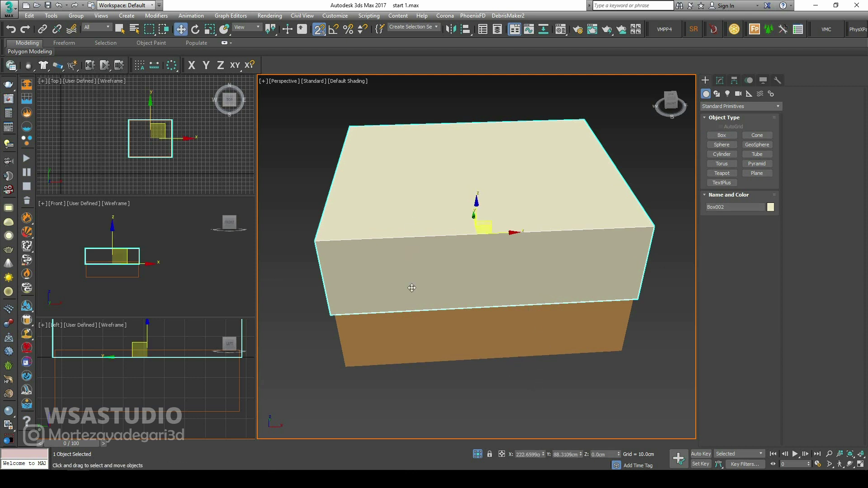
{"action": "left_click", "coordinate": [421, 335]}
{"action": "key", "text": "Delete"}
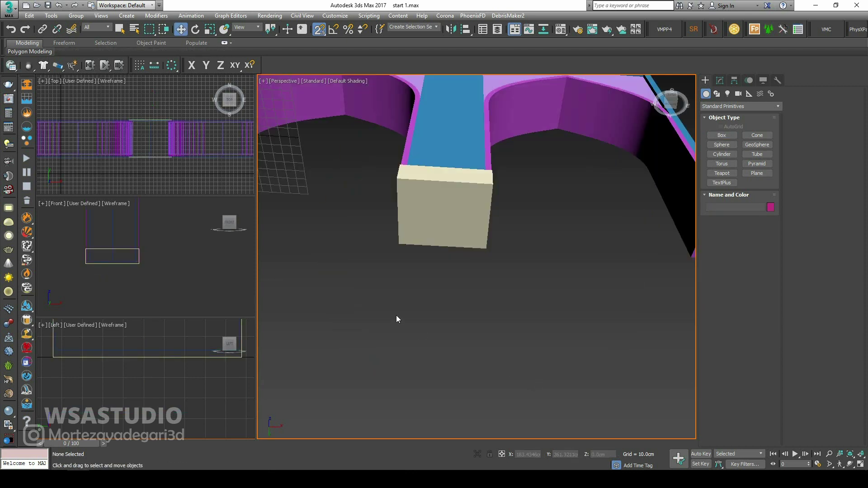
Step: Lower the new block in the front view, with snapping off, until its top edge meets the foot of the middle pillar
{"action": "left_click", "coordinate": [439, 189]}
{"action": "left_click", "coordinate": [111, 263]}
{"action": "key", "text": "alt+w"}
{"action": "middle_click_drag", "start_coordinate": [284, 277], "coordinate": [311, 251]}
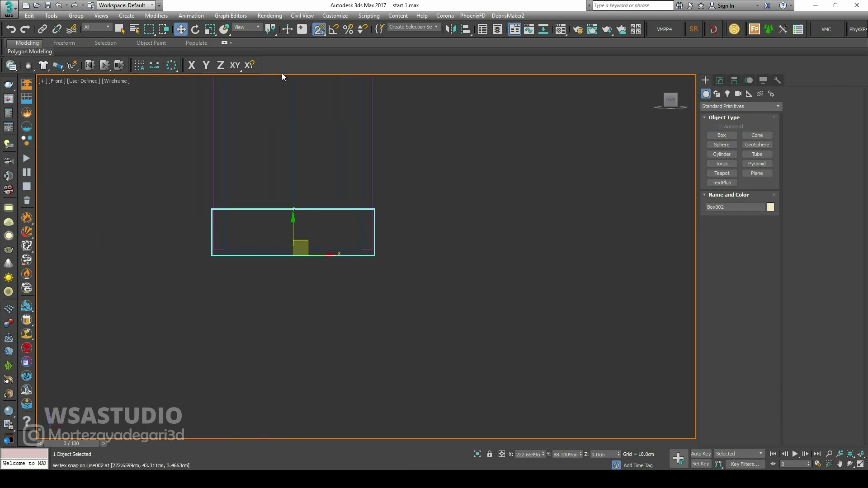
{"action": "left_click", "coordinate": [320, 30]}
{"action": "left_click_drag", "start_coordinate": [292, 226], "coordinate": [300, 266]}
{"action": "scroll", "coordinate": [296, 252], "scroll_direction": "up", "scroll_amount": 8}
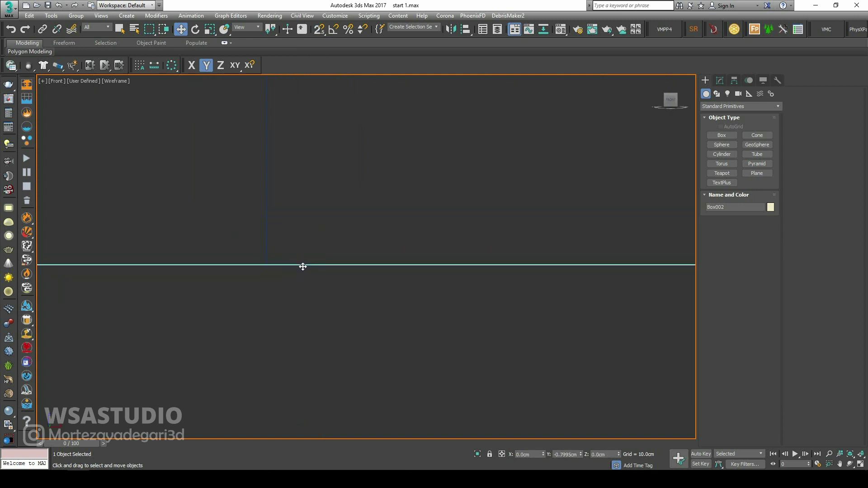
Step: Check the block under the pillar in the perspective view and save the scene
{"action": "key", "text": "alt+w"}
{"action": "mouse_move", "coordinate": [450, 325]}
{"action": "middle_mouse_down", "text": "alt"}
{"action": "mouse_move", "coordinate": [438, 294]}
{"action": "mouse_move", "coordinate": [514, 376]}
{"action": "mouse_move", "coordinate": [449, 315]}
{"action": "mouse_move", "coordinate": [441, 328]}
{"action": "middle_mouse_up", "text": "alt"}
{"action": "left_click", "coordinate": [515, 377]}
{"action": "scroll", "coordinate": [515, 376], "scroll_direction": "up", "scroll_amount": 5}
{"action": "scroll", "coordinate": [441, 330], "scroll_direction": "down", "scroll_amount": 6}
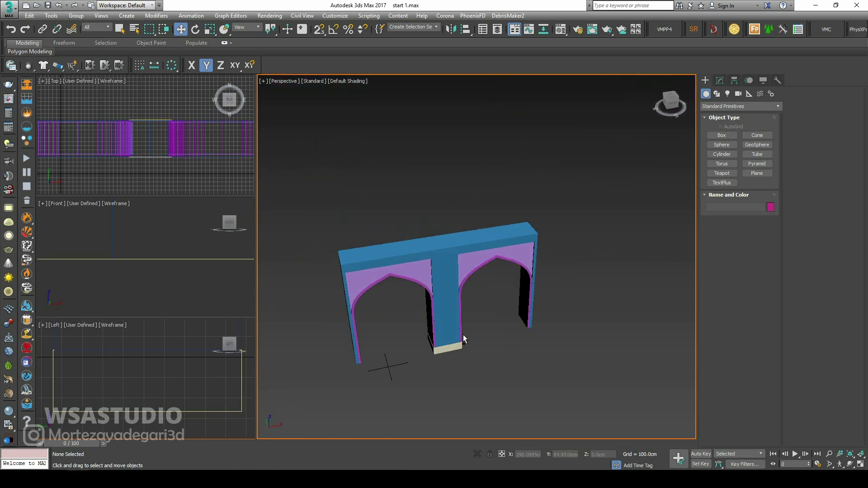
{"action": "key", "text": "ctrl+s"}
{"action": "scroll", "coordinate": [467, 324], "scroll_direction": "up", "scroll_amount": 3}
{"action": "key", "text": "alt+w"}
{"action": "scroll", "coordinate": [378, 302], "scroll_direction": "down", "scroll_amount": 4}
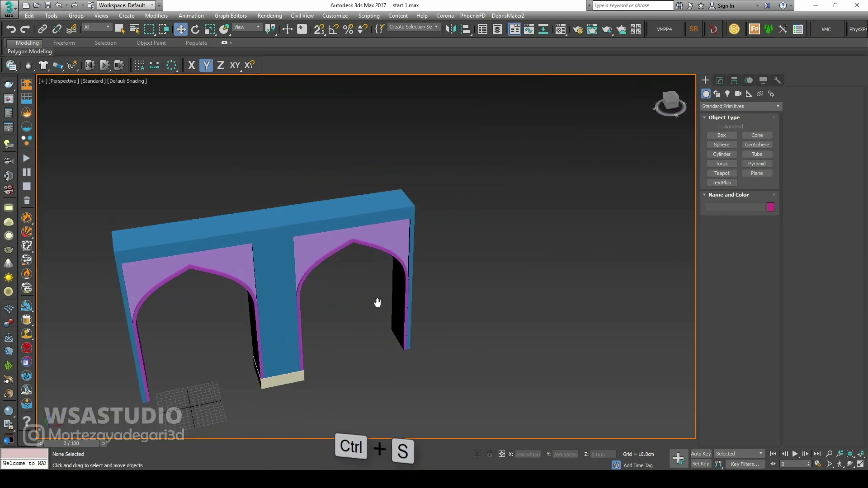
Step: Convert the first material slot to VRayMtl and assign it to all six objects of the arch wall
{"action": "key", "text": "m"}
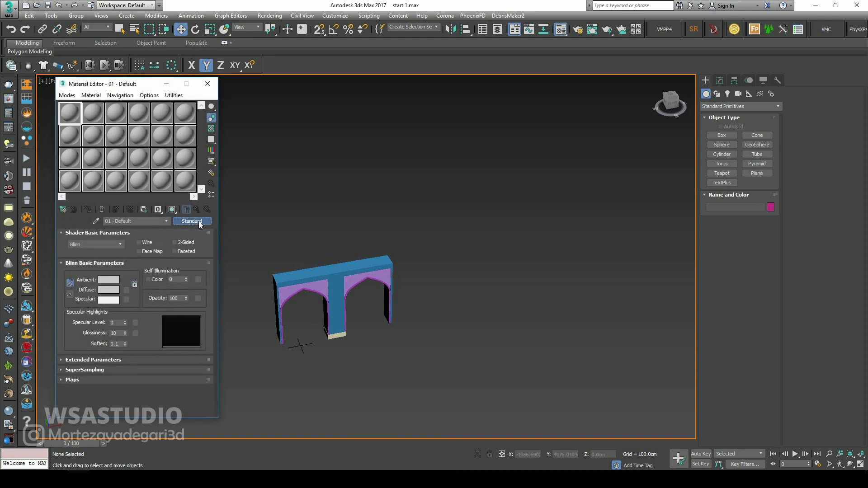
{"action": "key", "text": "Return"}
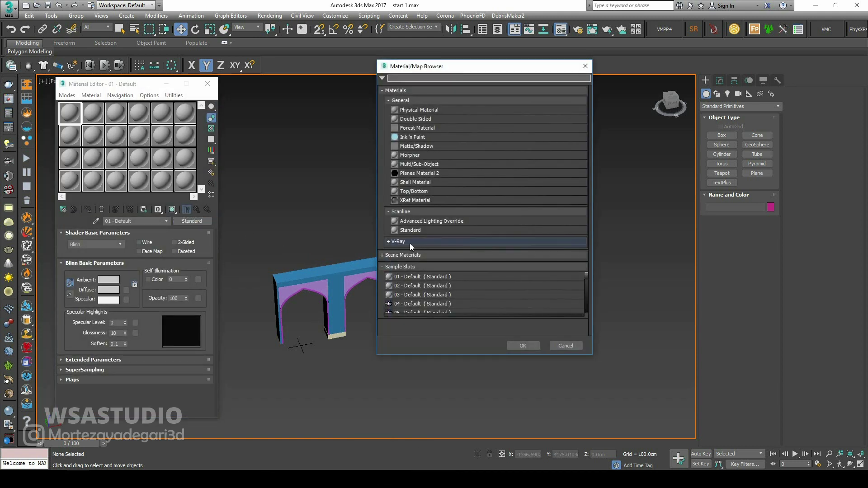
{"action": "left_click", "coordinate": [410, 243]}
{"action": "scroll", "coordinate": [427, 323], "scroll_direction": "down", "scroll_amount": 2}
{"action": "double_click", "coordinate": [414, 297]}
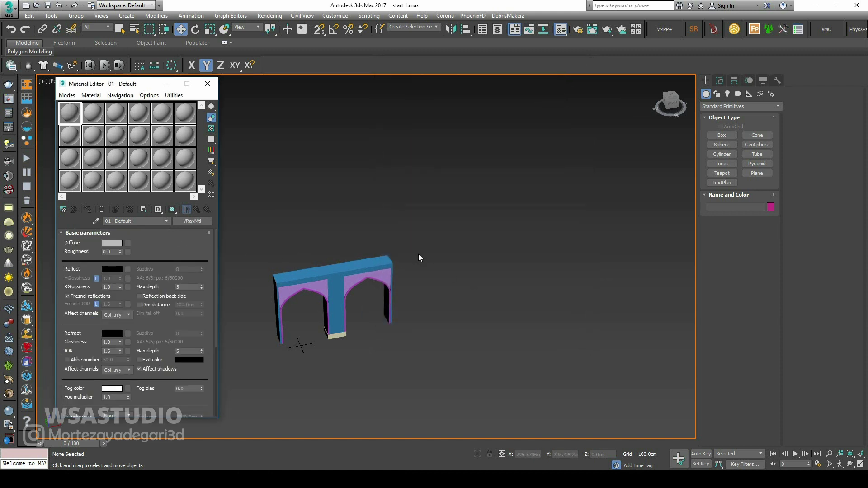
{"action": "left_click_drag", "start_coordinate": [451, 195], "coordinate": [276, 351]}
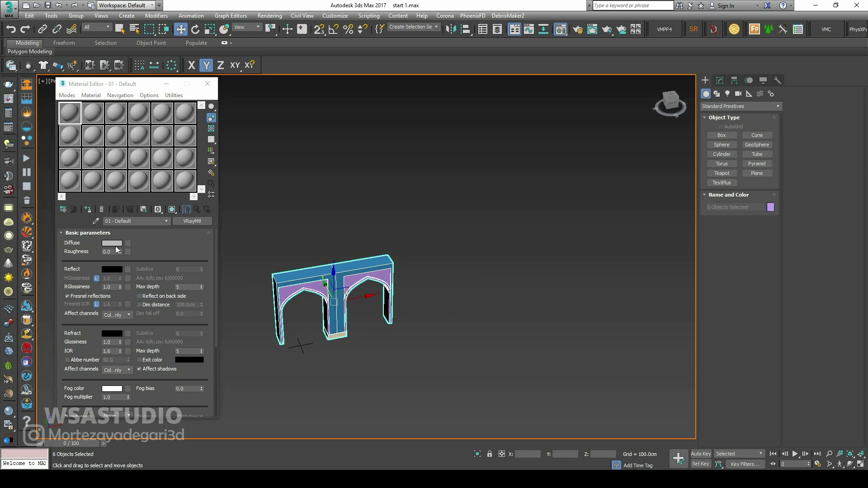
{"action": "left_click", "coordinate": [88, 210]}
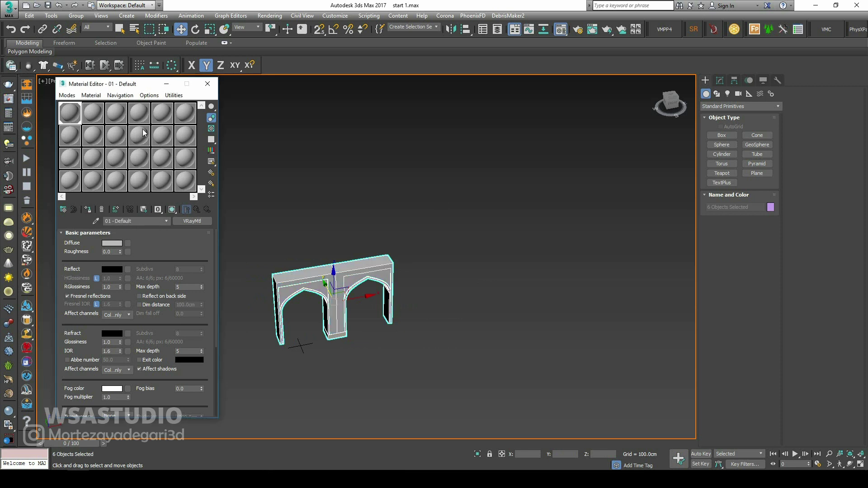
{"action": "left_click", "coordinate": [208, 85]}
Step: Deselect the objects and turn on edged faces in the perspective view
{"action": "left_click_drag", "start_coordinate": [481, 213], "coordinate": [281, 403]}
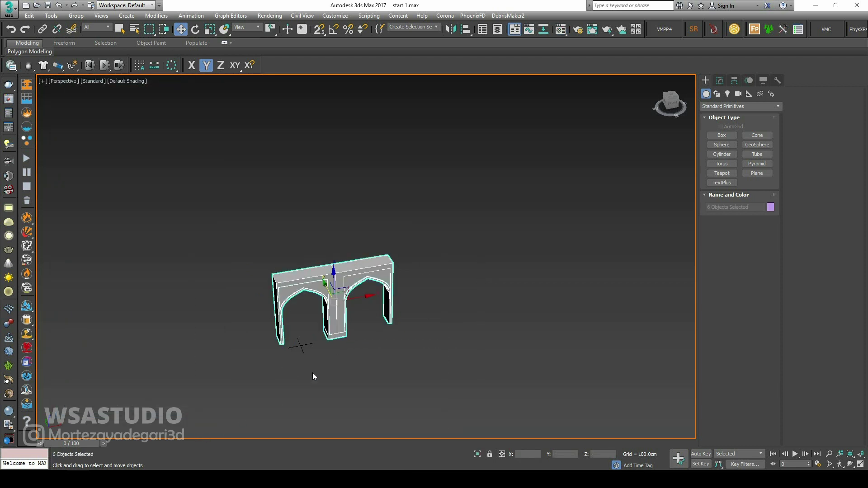
{"action": "middle_click_drag", "start_coordinate": [313, 372], "coordinate": [315, 319], "text": "alt"}
{"action": "middle_click_drag", "start_coordinate": [329, 274], "coordinate": [298, 253], "text": "alt"}
{"action": "left_click", "coordinate": [320, 221]}
{"action": "scroll", "coordinate": [296, 271], "scroll_direction": "up", "scroll_amount": 3}
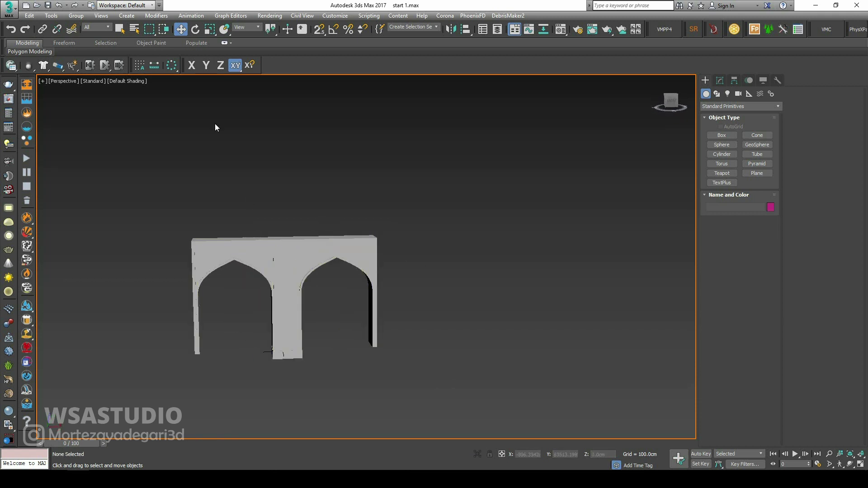
{"action": "left_click", "coordinate": [135, 82]}
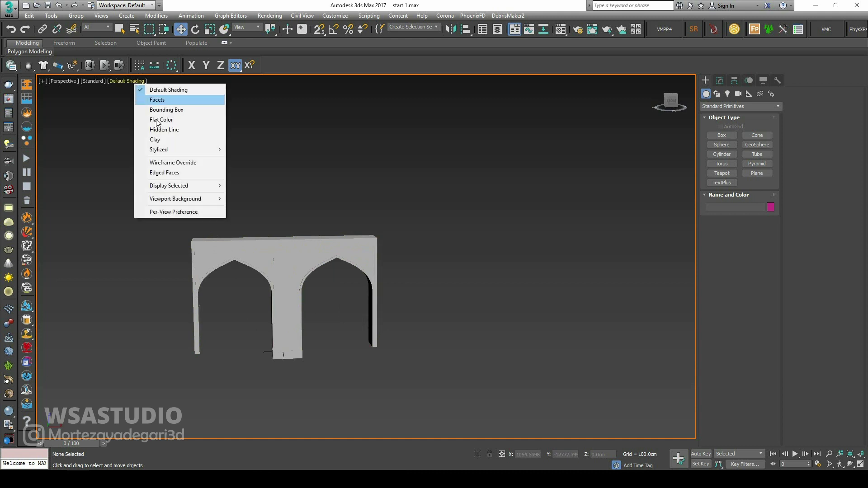
{"action": "left_click", "coordinate": [169, 172]}
{"action": "middle_click_drag", "start_coordinate": [180, 191], "coordinate": [509, 161], "text": "alt"}
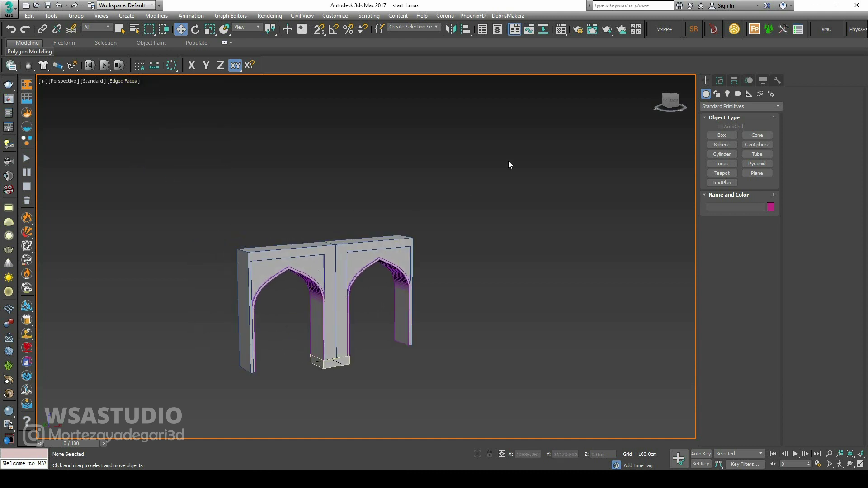
Step: Set the wireframe color of all six arch wall objects to black and deselect them
{"action": "left_click_drag", "start_coordinate": [170, 407], "coordinate": [171, 406]}
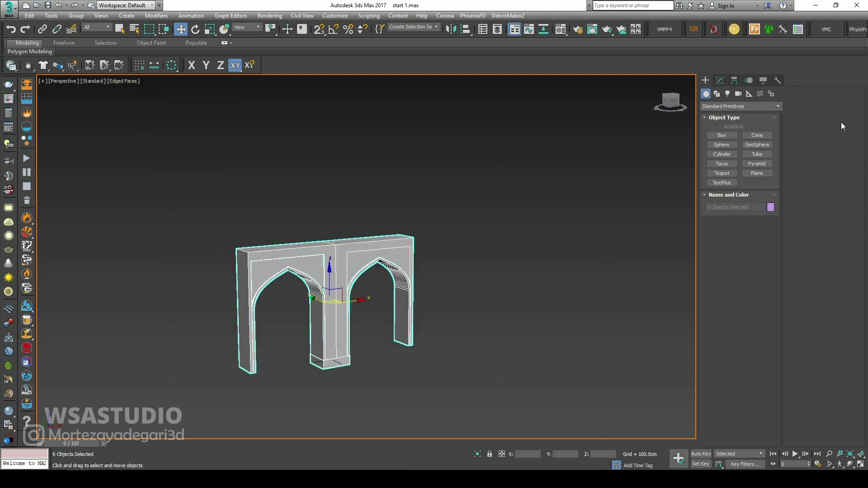
{"action": "left_click", "coordinate": [770, 207]}
{"action": "left_click", "coordinate": [653, 211]}
{"action": "left_click", "coordinate": [629, 240]}
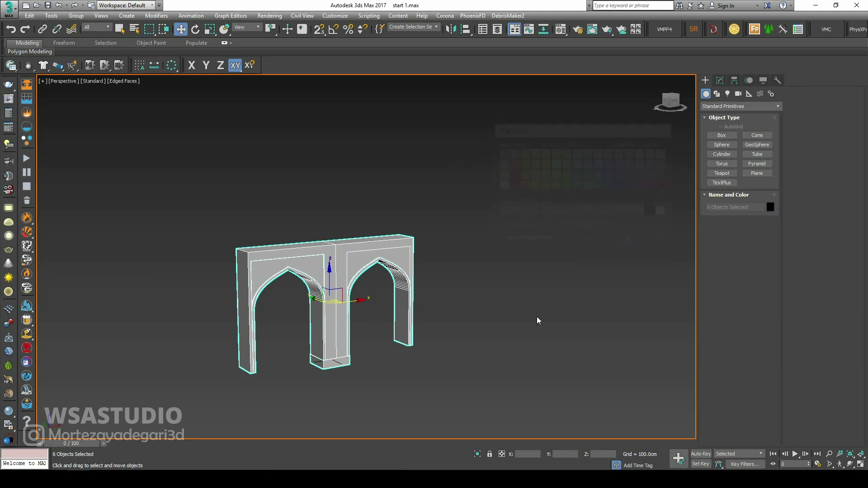
{"action": "left_click", "coordinate": [536, 316]}
Step: Examine the courtyard photo and the final reference image to compare their wall layout with the model
{"action": "middle_click_drag", "start_coordinate": [416, 258], "coordinate": [333, 305], "text": "alt"}
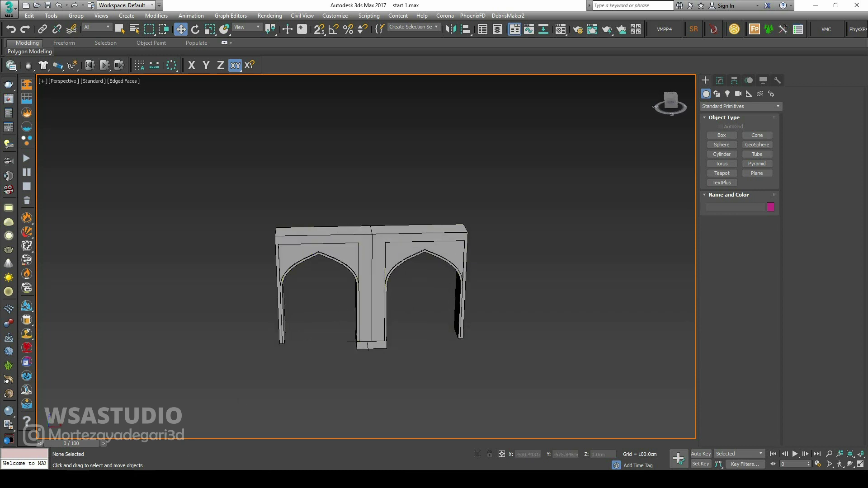
{"action": "left_click", "coordinate": [183, 447]}
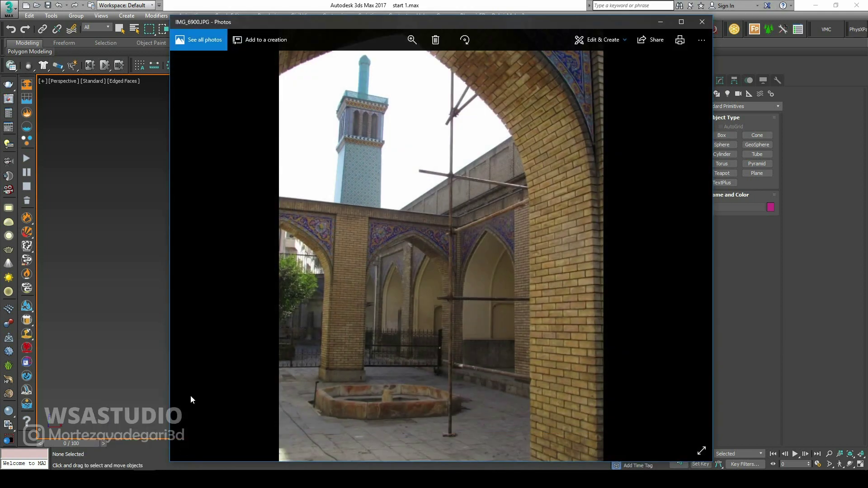
{"action": "left_click", "coordinate": [705, 22]}
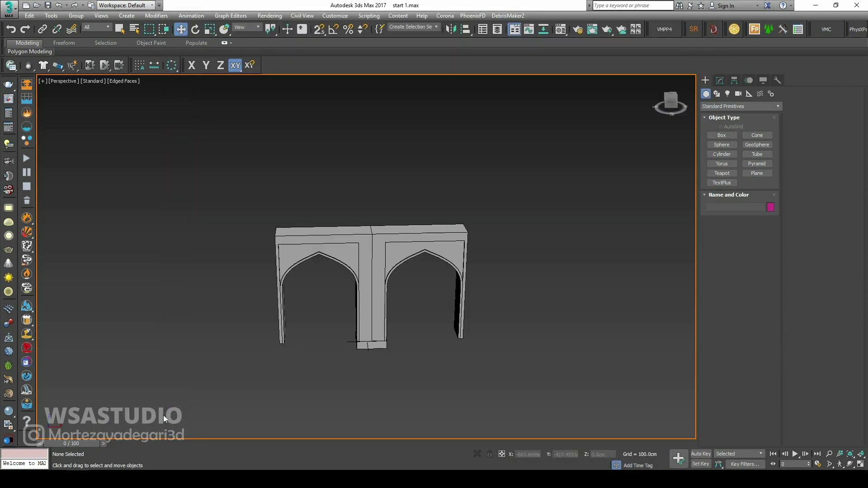
{"action": "left_click", "coordinate": [203, 416]}
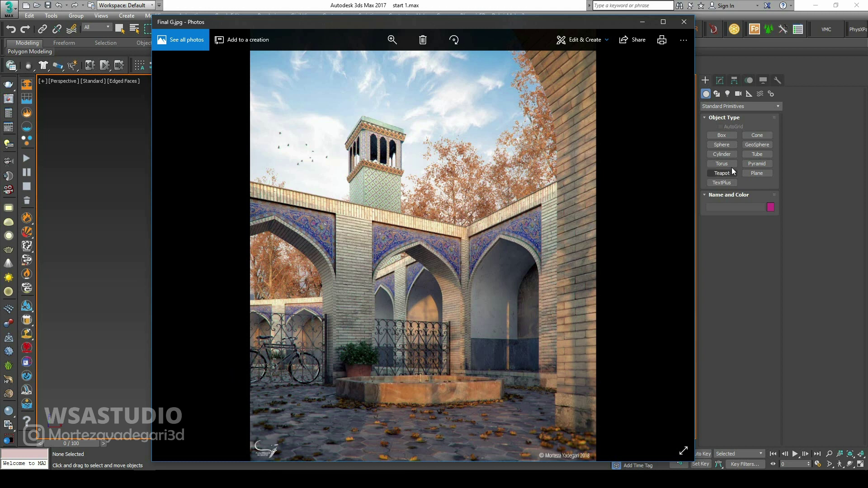
{"action": "left_click", "coordinate": [642, 22]}
{"action": "key", "text": "ctrl+a"}
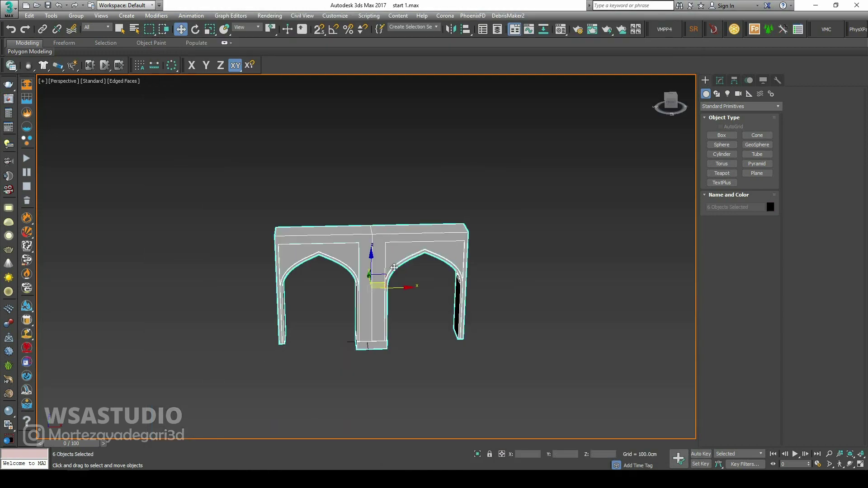
{"action": "key", "text": "alt+w"}
{"action": "middle_click", "coordinate": [144, 148]}
{"action": "key", "text": "alt+w"}
{"action": "scroll", "coordinate": [391, 240], "scroll_direction": "down", "scroll_amount": 5}
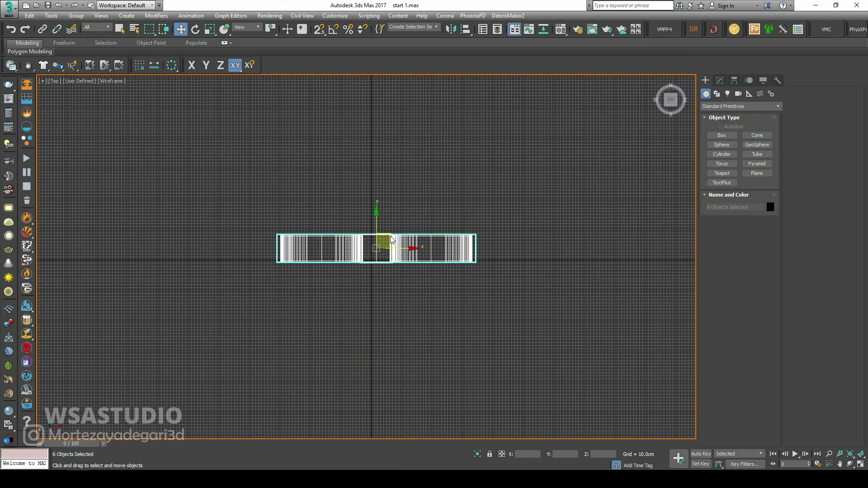
{"action": "left_click", "coordinate": [195, 29]}
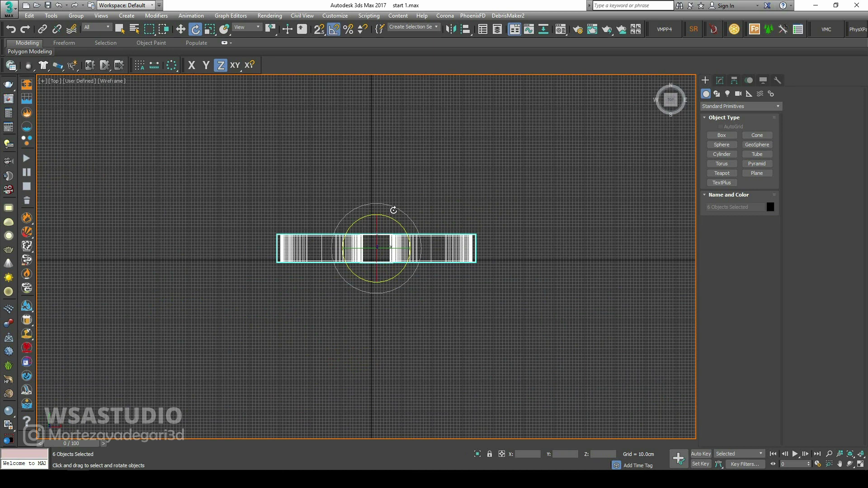
{"action": "left_click_drag", "start_coordinate": [398, 223], "coordinate": [395, 193], "text": "shift"}
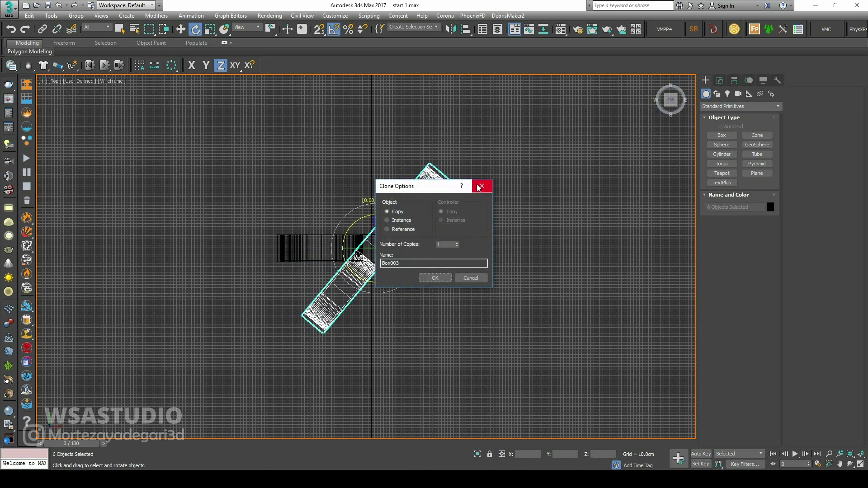
{"action": "left_click", "coordinate": [480, 187]}
{"action": "key", "text": "alt+w"}
{"action": "left_click", "coordinate": [500, 222]}
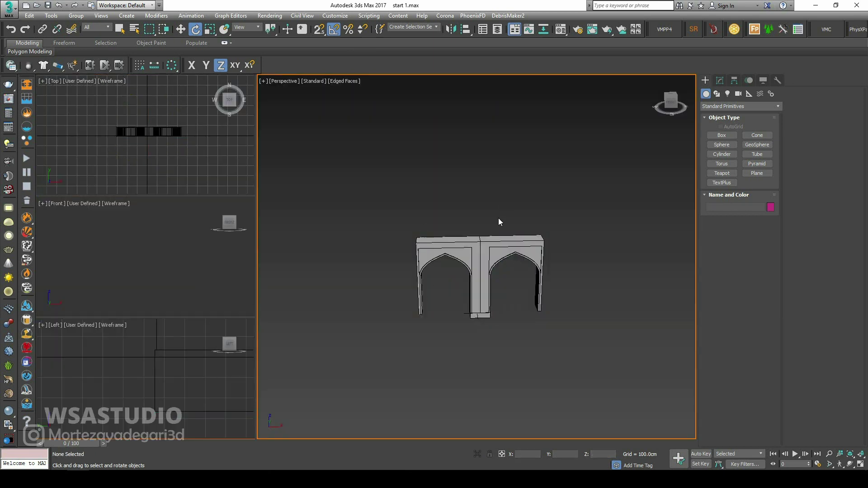
Step: Isolate the two-arch wall body and check its top edge against the final reference image
{"action": "left_click", "coordinate": [470, 244]}
{"action": "key", "text": "alt+w"}
{"action": "middle_click_drag", "start_coordinate": [403, 234], "coordinate": [397, 275], "text": "alt"}
{"action": "key", "text": "alt+w"}
{"action": "key", "text": "alt+w"}
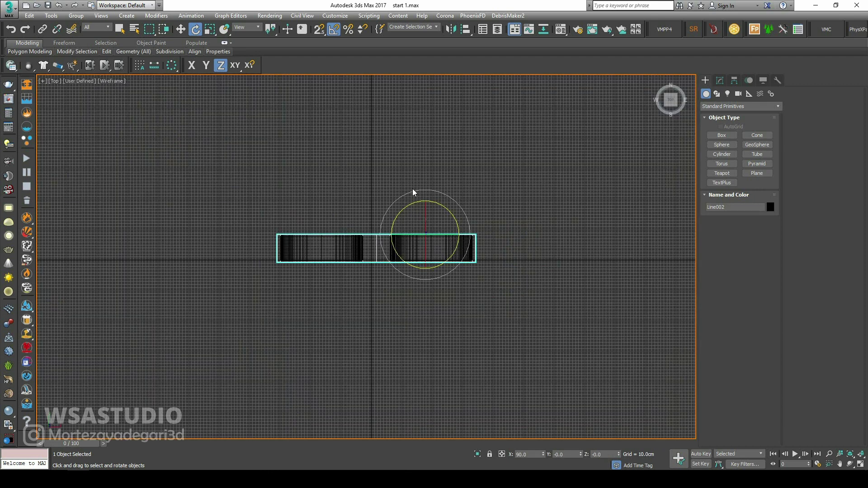
{"action": "key", "text": "alt+w"}
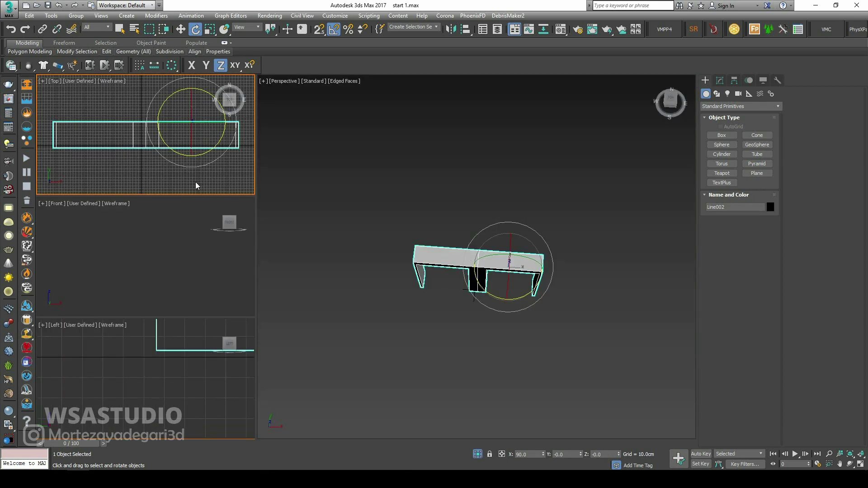
{"action": "left_click", "coordinate": [145, 479]}
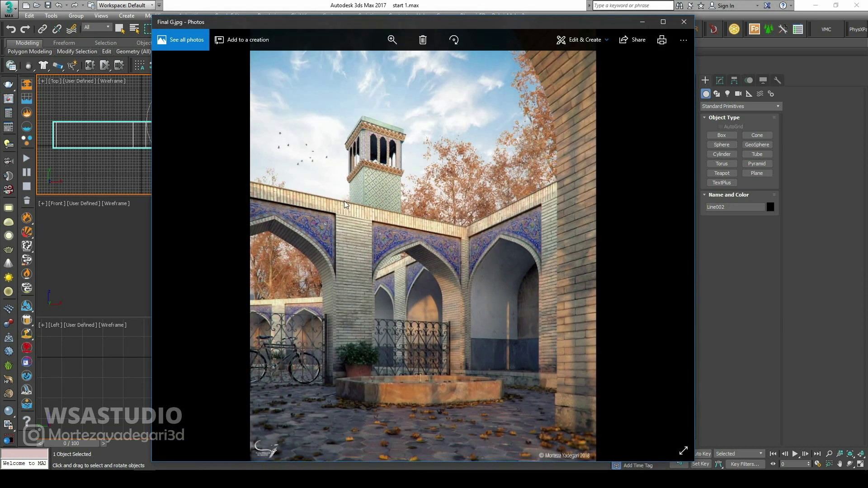
{"action": "left_click", "coordinate": [642, 22]}
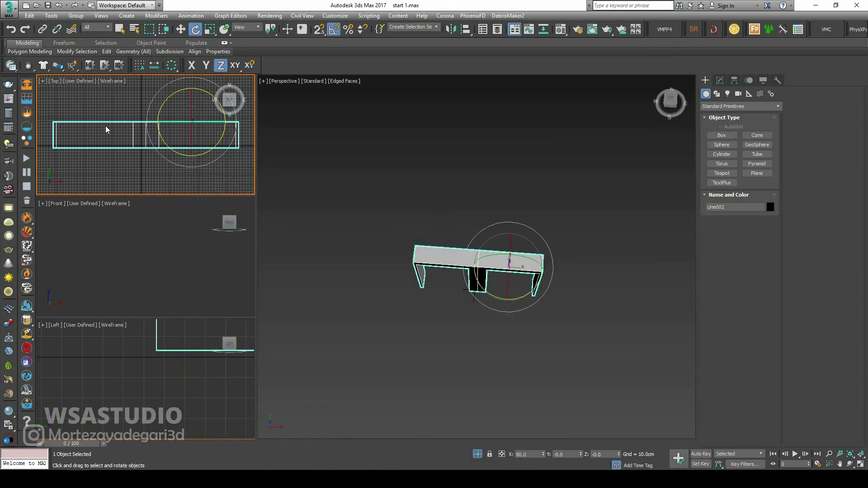
Step: Draw a box snapped to the corners of the wall's outline in the top view, with a height of 2 cm
{"action": "key", "text": "alt+w"}
{"action": "middle_click_drag", "start_coordinate": [351, 216], "coordinate": [337, 226]}
{"action": "key", "text": "g"}
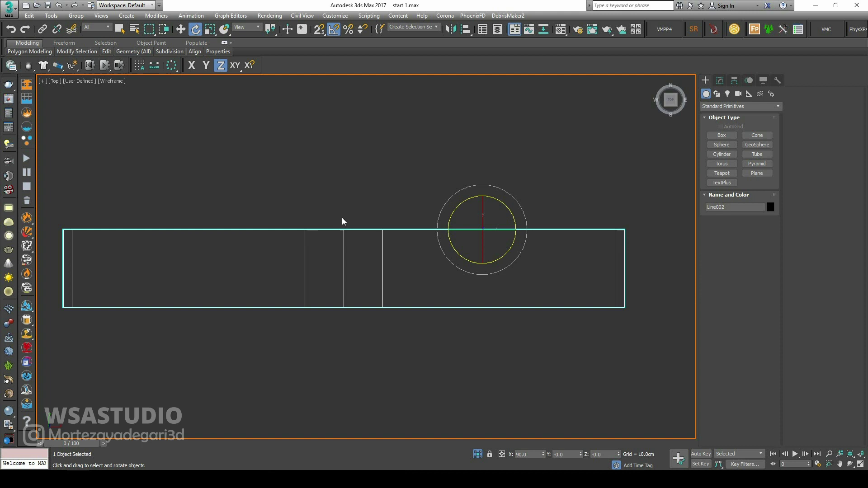
{"action": "left_click", "coordinate": [722, 135]}
{"action": "left_click_drag", "start_coordinate": [322, 30], "coordinate": [320, 70]}
{"action": "left_click_drag", "start_coordinate": [63, 230], "coordinate": [625, 308]}
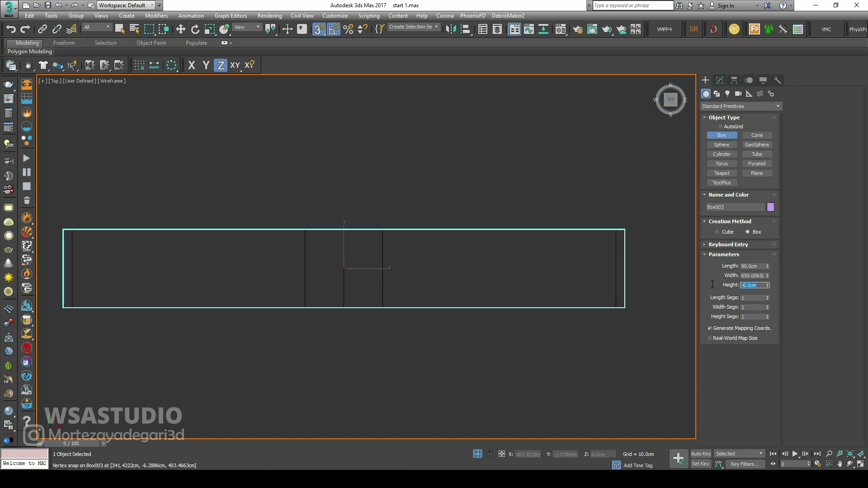
{"action": "left_click", "coordinate": [624, 355]}
{"action": "key", "text": "e"}
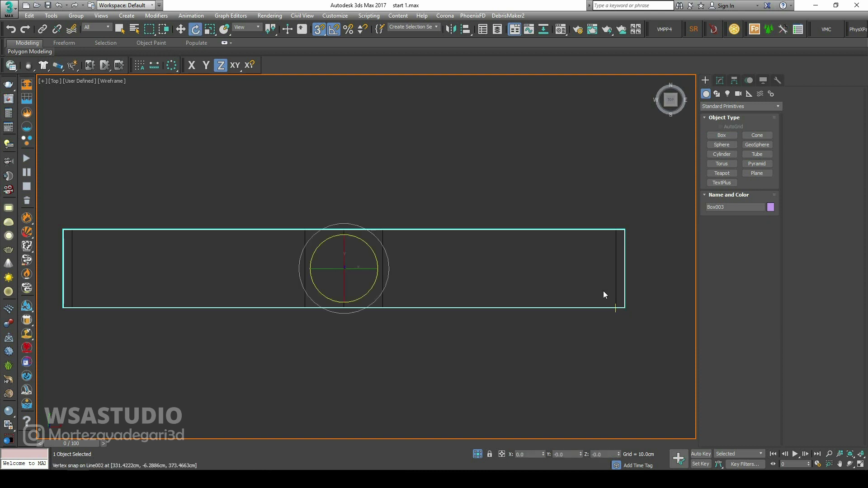
Step: Set the thin wall-top box's length to 92 cm, undoing the trial change to its width
{"action": "left_click", "coordinate": [720, 80]}
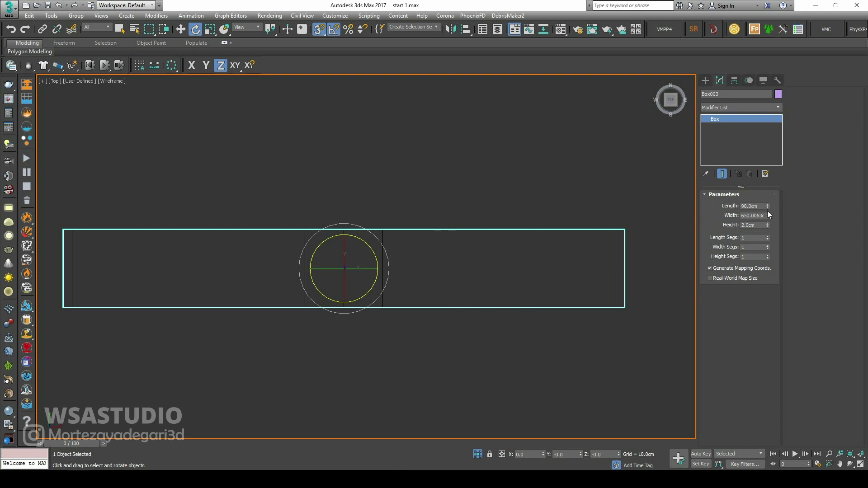
{"action": "left_click_drag", "start_coordinate": [767, 214], "coordinate": [767, 214]}
{"action": "key", "text": "ctrl+z"}
{"action": "type", "text": "92"}
{"action": "key", "text": "Return"}
{"action": "key", "text": "alt+w"}
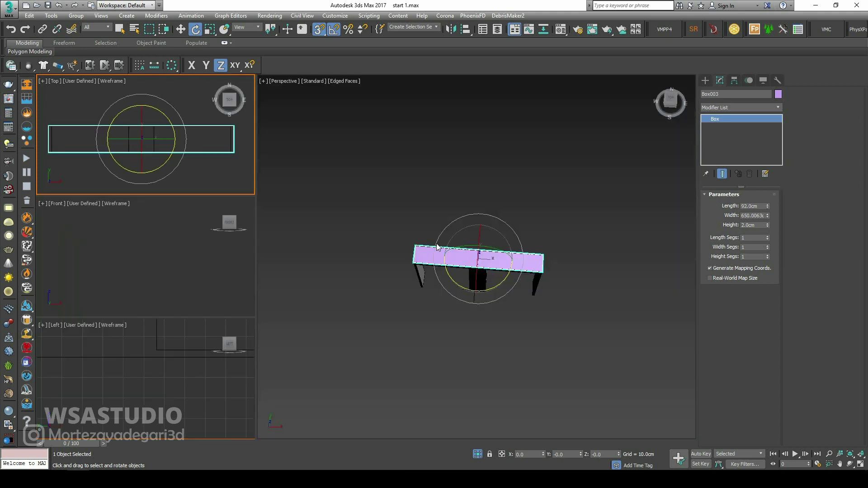
Step: Select the wall body together with its thin top cap and assign the 01 - Default material to both
{"action": "scroll", "coordinate": [455, 197], "scroll_direction": "up", "scroll_amount": 3}
{"action": "scroll", "coordinate": [496, 252], "scroll_direction": "up", "scroll_amount": 5}
{"action": "scroll", "coordinate": [496, 252], "scroll_direction": "up", "scroll_amount": 3}
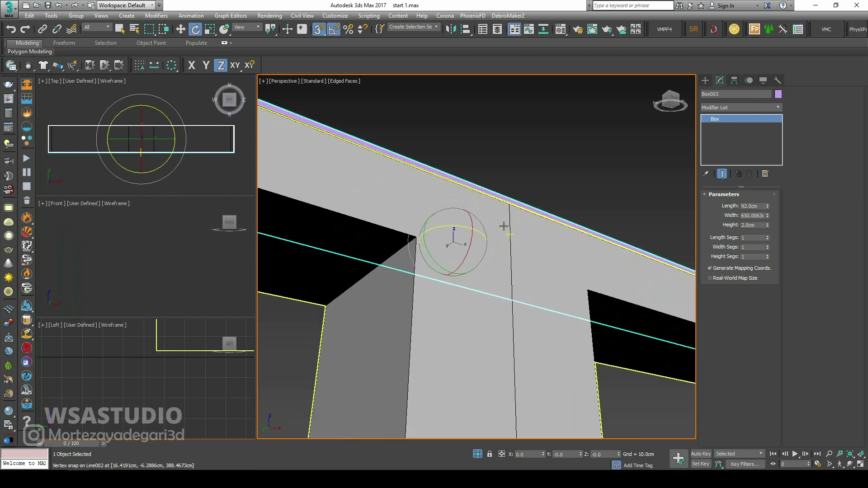
{"action": "left_click", "coordinate": [576, 145]}
{"action": "scroll", "coordinate": [575, 145], "scroll_direction": "down", "scroll_amount": 8}
{"action": "middle_click_drag", "start_coordinate": [575, 145], "coordinate": [615, 164], "text": "alt"}
{"action": "left_click_drag", "start_coordinate": [607, 186], "coordinate": [544, 264]}
{"action": "key", "text": "m"}
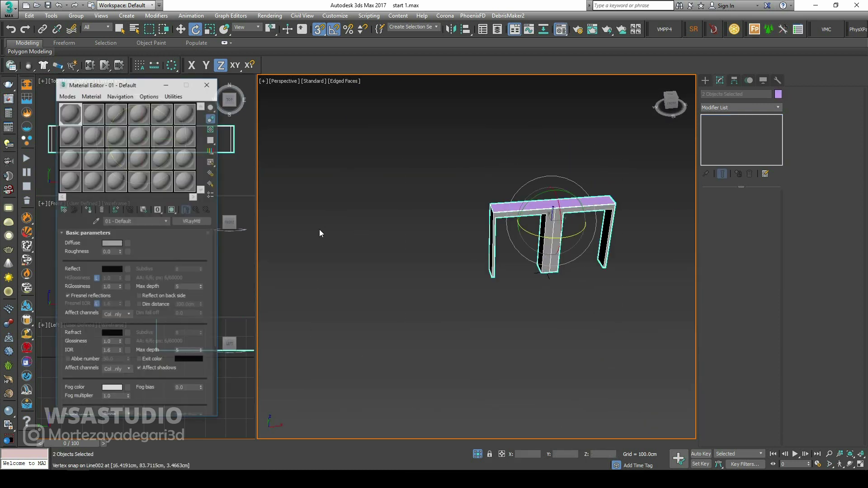
{"action": "left_click", "coordinate": [88, 209]}
{"action": "left_click", "coordinate": [210, 86]}
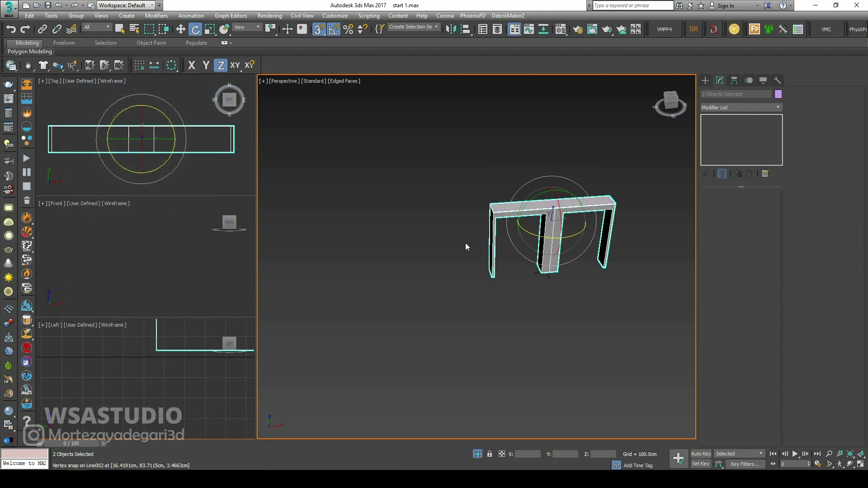
Step: Exit isolation, select the whole two-arch wall and make a copy rotated 90 degrees in the top view
{"action": "key", "text": "z"}
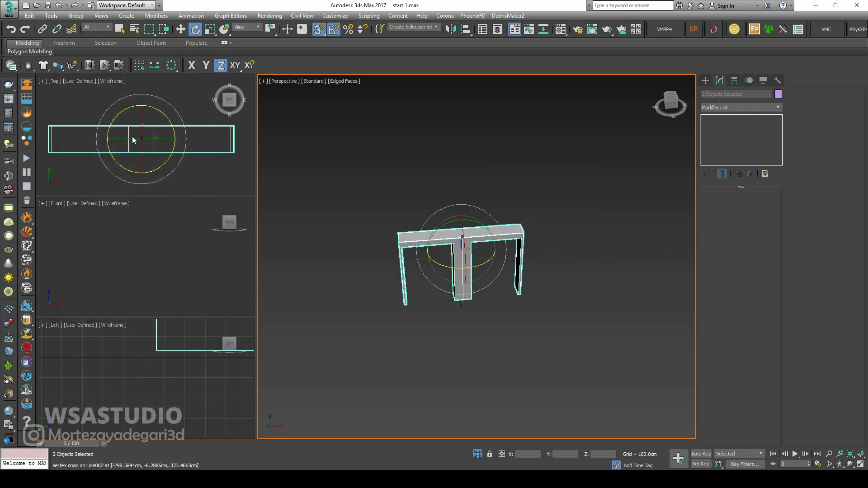
{"action": "left_click", "coordinate": [477, 455]}
{"action": "left_click_drag", "start_coordinate": [562, 180], "coordinate": [333, 376]}
{"action": "key", "text": "alt+w"}
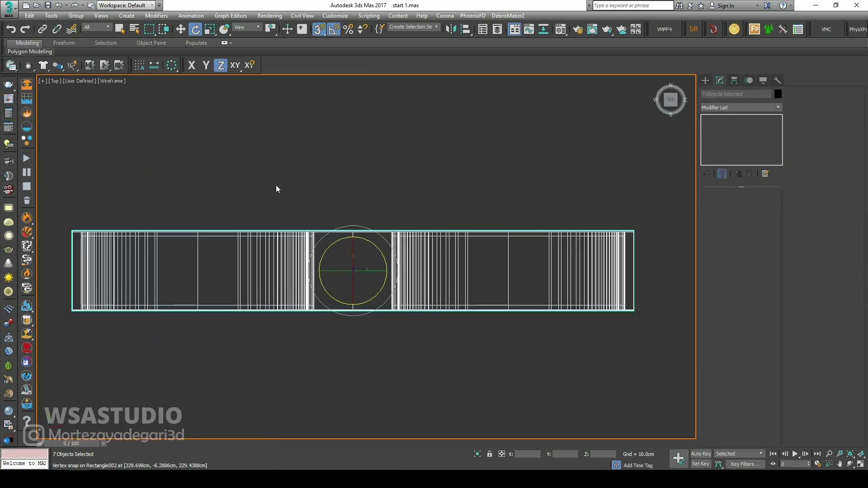
{"action": "scroll", "coordinate": [276, 190], "scroll_direction": "down", "scroll_amount": 4}
{"action": "left_click_drag", "start_coordinate": [287, 188], "coordinate": [336, 181], "text": "shift"}
{"action": "left_click", "coordinate": [435, 280]}
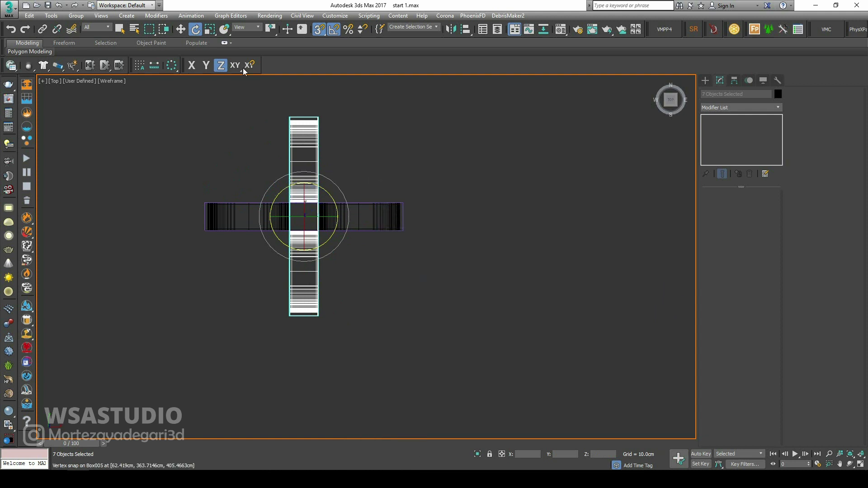
Step: Move the rotated wall copy away from the crossing position to the end of the original wall
{"action": "left_click", "coordinate": [181, 29]}
{"action": "key", "text": "alt+w"}
{"action": "middle_click_drag", "start_coordinate": [382, 252], "coordinate": [420, 253], "text": "alt"}
{"action": "middle_click_drag", "start_coordinate": [398, 227], "coordinate": [484, 270], "text": "alt"}
{"action": "scroll", "coordinate": [477, 213], "scroll_direction": "up", "scroll_amount": 5}
{"action": "scroll", "coordinate": [487, 201], "scroll_direction": "up", "scroll_amount": 6}
{"action": "middle_click_drag", "start_coordinate": [404, 81], "coordinate": [444, 118]}
{"action": "scroll", "coordinate": [421, 159], "scroll_direction": "up", "scroll_amount": 4}
{"action": "scroll", "coordinate": [413, 153], "scroll_direction": "down", "scroll_amount": 8}
{"action": "left_click_drag", "start_coordinate": [435, 113], "coordinate": [430, 155]}
{"action": "scroll", "coordinate": [463, 194], "scroll_direction": "up", "scroll_amount": 6}
{"action": "scroll", "coordinate": [470, 178], "scroll_direction": "up", "scroll_amount": 5}
{"action": "middle_click_drag", "start_coordinate": [394, 344], "coordinate": [437, 148]}
{"action": "left_click_drag", "start_coordinate": [430, 155], "coordinate": [437, 147]}
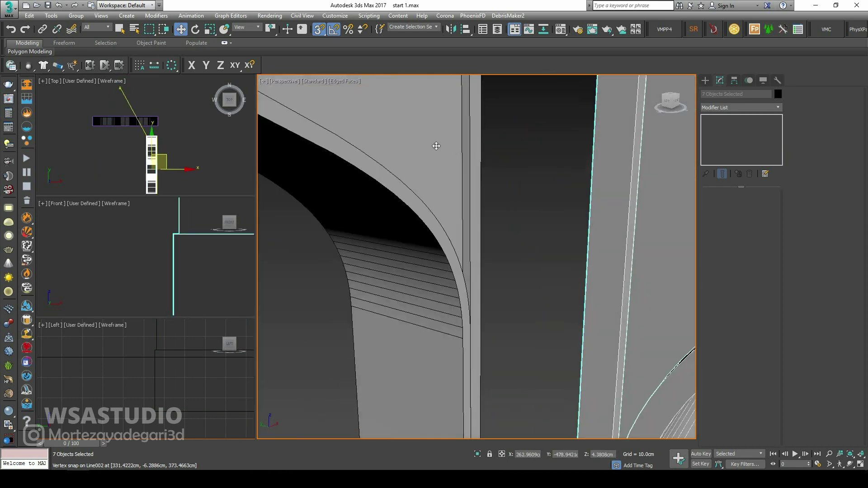
Step: Snap the copied wall's corner to the original wall's end corner so the two walls form an L
{"action": "middle_click_drag", "start_coordinate": [430, 312], "coordinate": [449, 150]}
{"action": "left_click_drag", "start_coordinate": [437, 148], "coordinate": [449, 149]}
{"action": "middle_click_drag", "start_coordinate": [449, 149], "coordinate": [406, 274]}
{"action": "left_click_drag", "start_coordinate": [449, 149], "coordinate": [443, 128]}
{"action": "scroll", "coordinate": [440, 237], "scroll_direction": "down", "scroll_amount": 3}
{"action": "scroll", "coordinate": [471, 121], "scroll_direction": "down", "scroll_amount": 4}
{"action": "scroll", "coordinate": [461, 136], "scroll_direction": "up", "scroll_amount": 5}
{"action": "scroll", "coordinate": [443, 128], "scroll_direction": "down", "scroll_amount": 3}
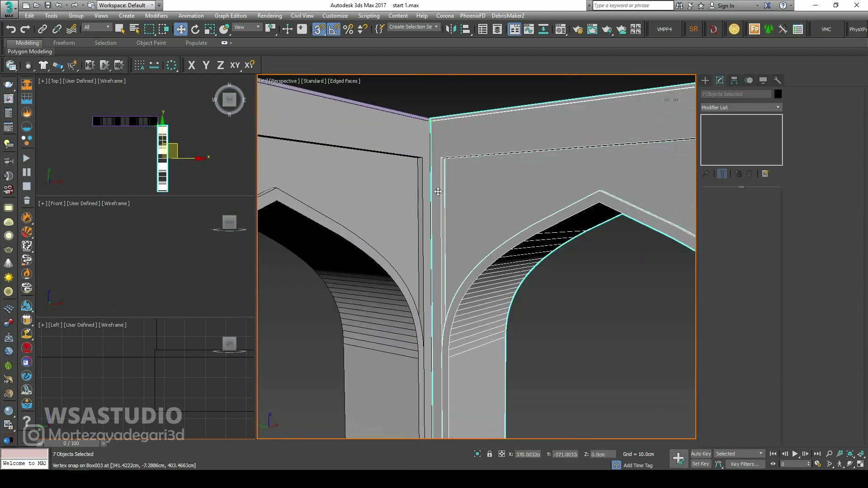
Step: Select all parts of the copied wall and mirror them across the X axis as an instance
{"action": "scroll", "coordinate": [408, 273], "scroll_direction": "down", "scroll_amount": 3}
{"action": "scroll", "coordinate": [408, 274], "scroll_direction": "down", "scroll_amount": 2}
{"action": "middle_click_drag", "start_coordinate": [408, 273], "coordinate": [479, 299], "text": "alt"}
{"action": "left_click", "coordinate": [496, 196]}
{"action": "scroll", "coordinate": [392, 246], "scroll_direction": "up", "scroll_amount": 3}
{"action": "mouse_move", "coordinate": [392, 246]}
{"action": "middle_mouse_down", "text": "alt"}
{"action": "mouse_move", "coordinate": [370, 249]}
{"action": "mouse_move", "coordinate": [393, 277]}
{"action": "mouse_move", "coordinate": [397, 257]}
{"action": "middle_mouse_up", "text": "alt"}
{"action": "scroll", "coordinate": [399, 275], "scroll_direction": "down", "scroll_amount": 3}
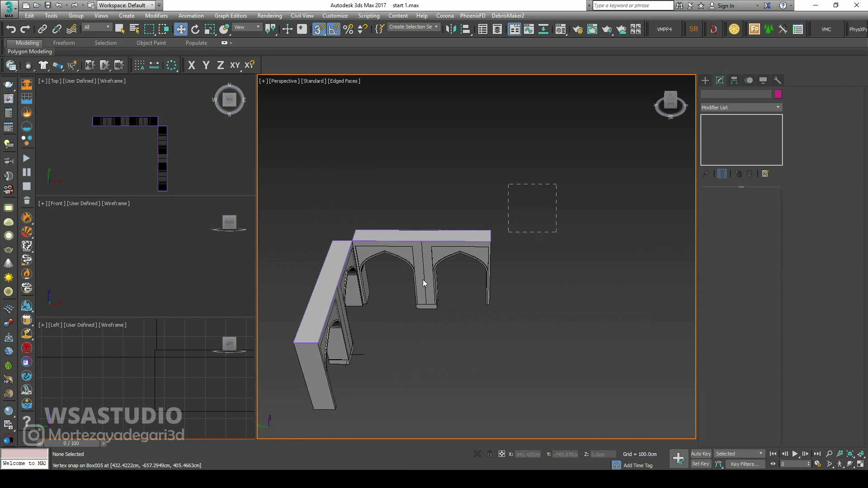
{"action": "left_click_drag", "start_coordinate": [379, 322], "coordinate": [379, 321]}
{"action": "middle_click_drag", "start_coordinate": [380, 322], "coordinate": [468, 200], "text": "alt"}
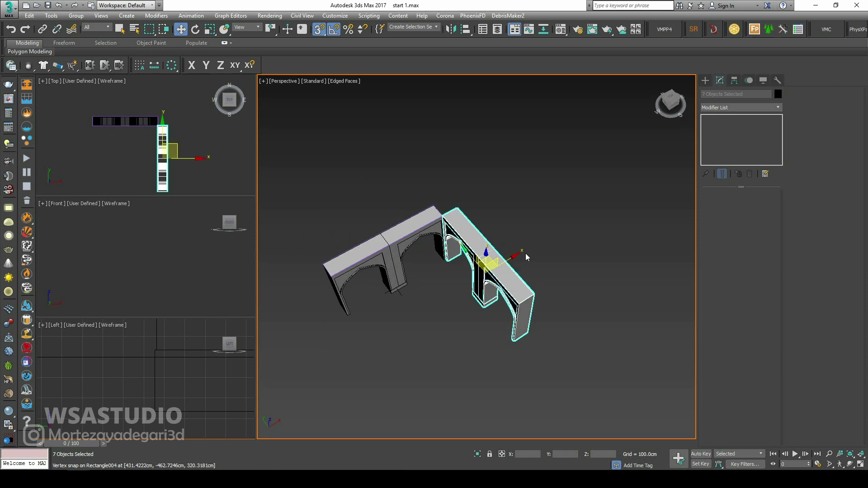
{"action": "left_click", "coordinate": [451, 30]}
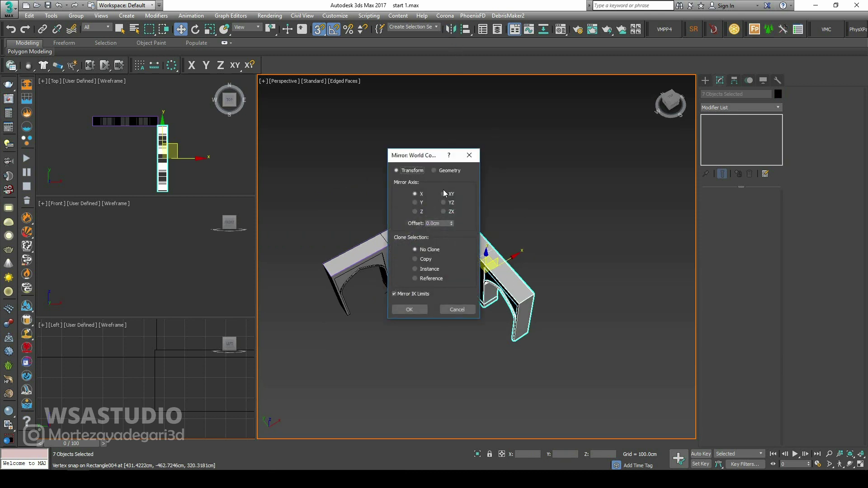
{"action": "left_click", "coordinate": [426, 273]}
{"action": "left_click", "coordinate": [410, 309]}
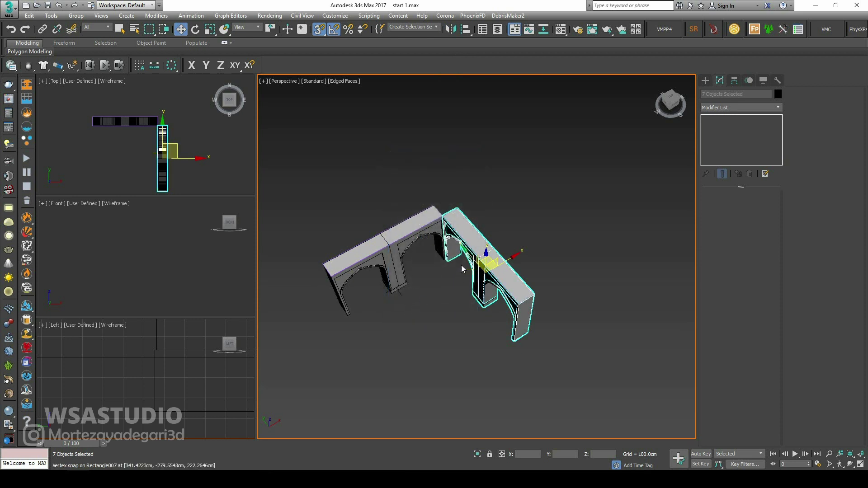
Step: Select the copied wall's two arch linings from its outer side and convert them to editable polys
{"action": "left_click", "coordinate": [507, 243]}
{"action": "middle_click_drag", "start_coordinate": [428, 253], "coordinate": [392, 256], "text": "alt"}
{"action": "scroll", "coordinate": [460, 292], "scroll_direction": "up", "scroll_amount": 5}
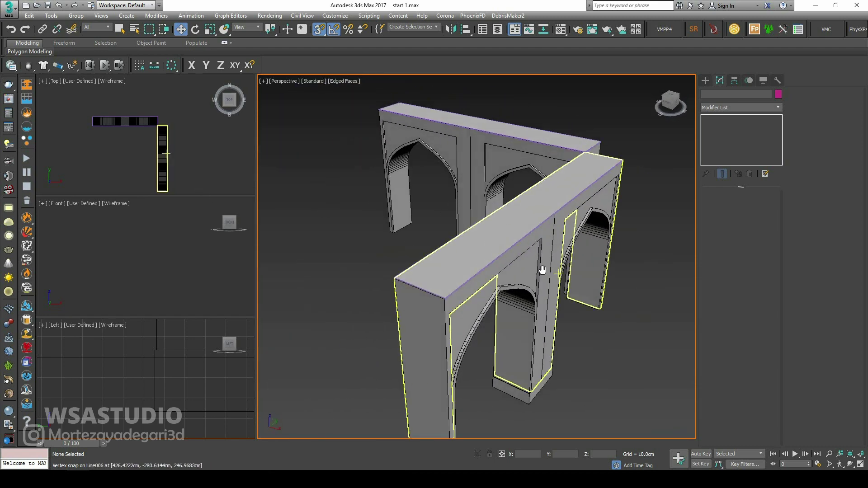
{"action": "middle_click_drag", "start_coordinate": [541, 270], "coordinate": [489, 260], "text": "alt"}
{"action": "left_click", "coordinate": [617, 269]}
{"action": "middle_click_drag", "start_coordinate": [617, 269], "coordinate": [629, 306], "text": "alt"}
{"action": "left_click", "coordinate": [629, 307], "text": "ctrl"}
{"action": "right_click", "coordinate": [601, 299]}
{"action": "mouse_move", "coordinate": [642, 392]}
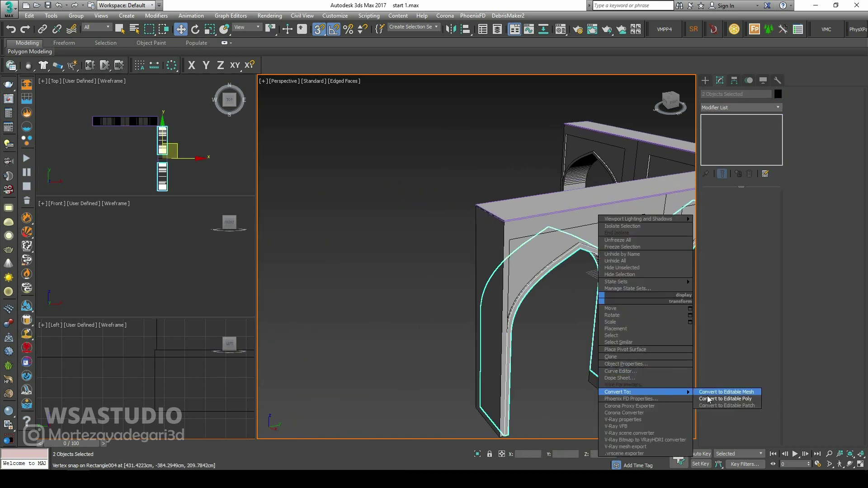
{"action": "left_click", "coordinate": [716, 401]}
Step: Attach the second arch lining to the one nearest the wall corner, making them a single object
{"action": "middle_click_drag", "start_coordinate": [628, 299], "coordinate": [493, 332], "text": "alt"}
{"action": "left_click", "coordinate": [617, 285]}
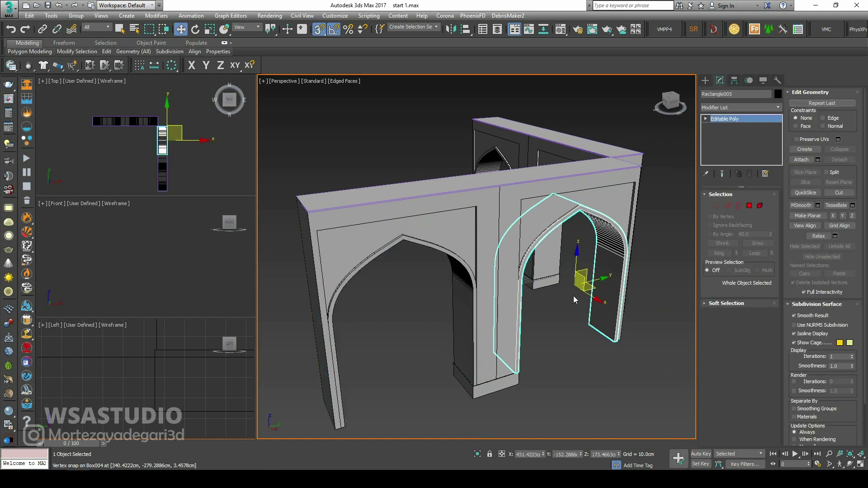
{"action": "left_click", "coordinate": [802, 160]}
{"action": "left_click", "coordinate": [327, 344]}
Step: Select the outer face polygons of both arches in the attached arch lining
{"action": "middle_click_drag", "start_coordinate": [540, 290], "coordinate": [507, 289]}
{"action": "left_click", "coordinate": [749, 205]}
{"action": "scroll", "coordinate": [542, 207], "scroll_direction": "up", "scroll_amount": 5}
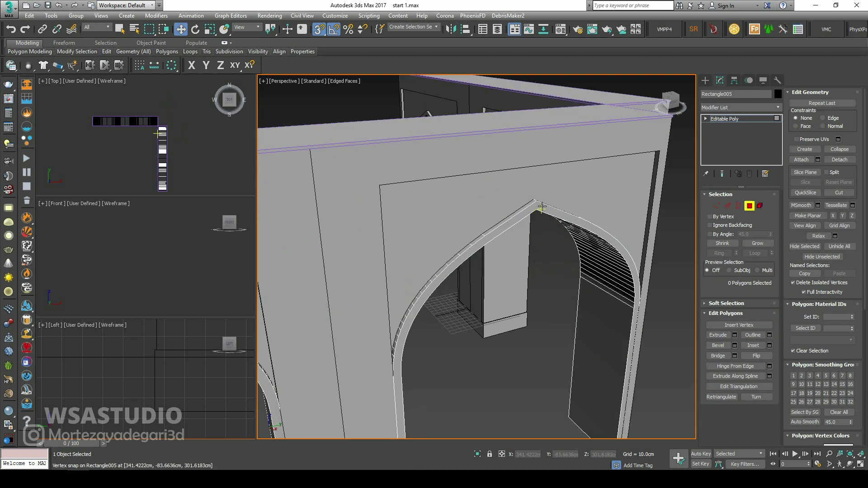
{"action": "left_click", "coordinate": [541, 208]}
{"action": "scroll", "coordinate": [549, 235], "scroll_direction": "down", "scroll_amount": 5}
{"action": "scroll", "coordinate": [374, 189], "scroll_direction": "up", "scroll_amount": 5}
{"action": "left_click", "coordinate": [388, 249], "text": "ctrl"}
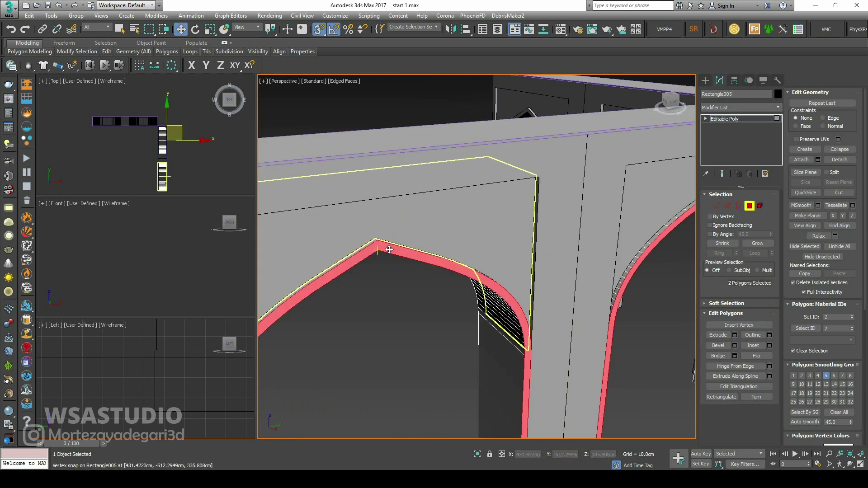
{"action": "scroll", "coordinate": [389, 249], "scroll_direction": "down", "scroll_amount": 10}
{"action": "middle_click_drag", "start_coordinate": [543, 294], "coordinate": [674, 326], "text": "alt"}
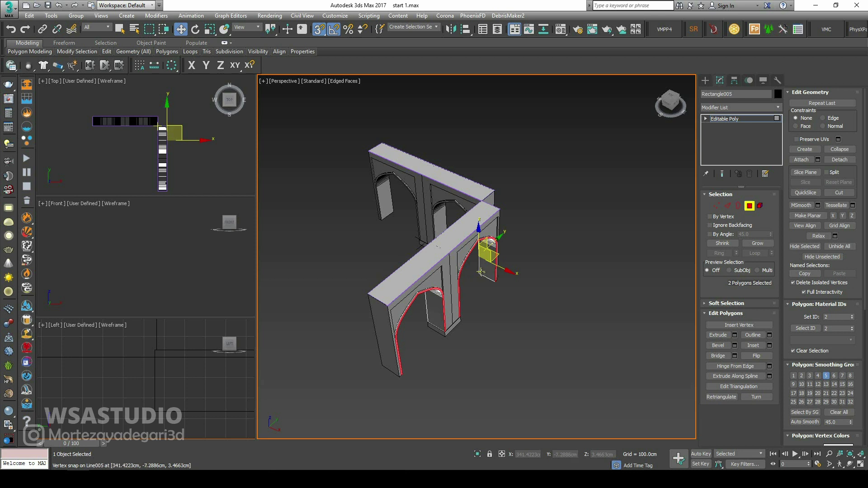
Step: Offset the selected outer arch faces 90 cm along X to deepen both arches, and finish polygon editing
{"action": "left_click", "coordinate": [735, 335]}
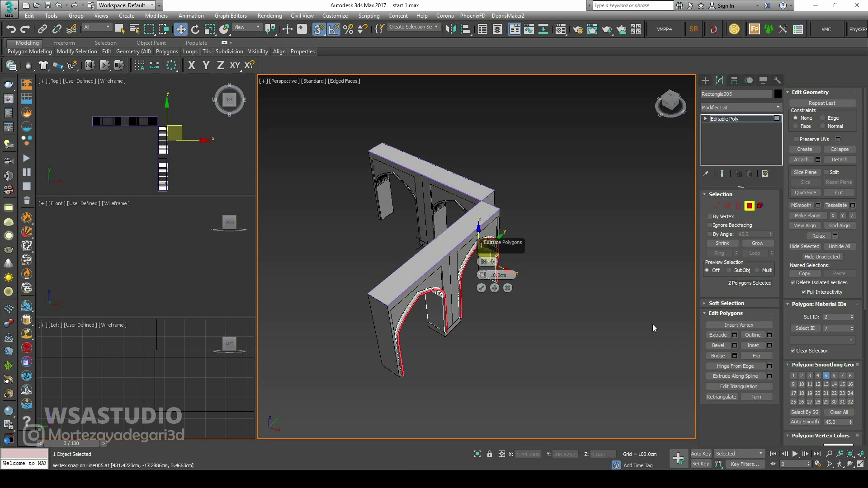
{"action": "left_click", "coordinate": [509, 289]}
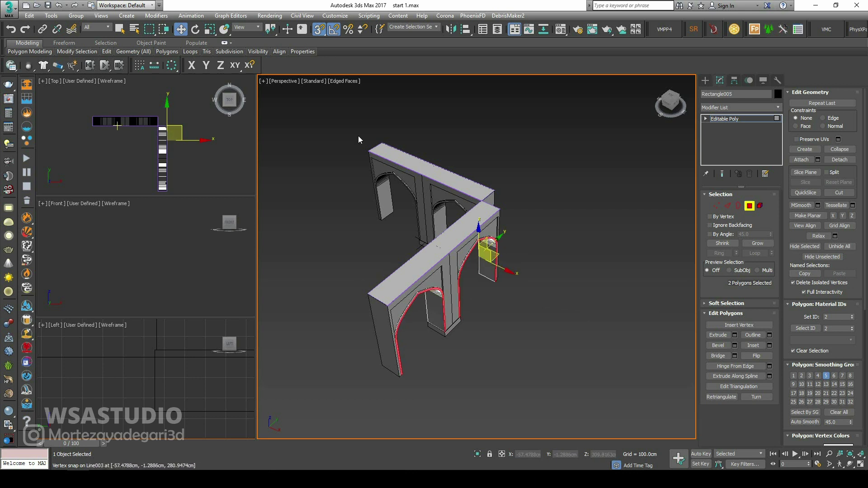
{"action": "right_click", "coordinate": [181, 30]}
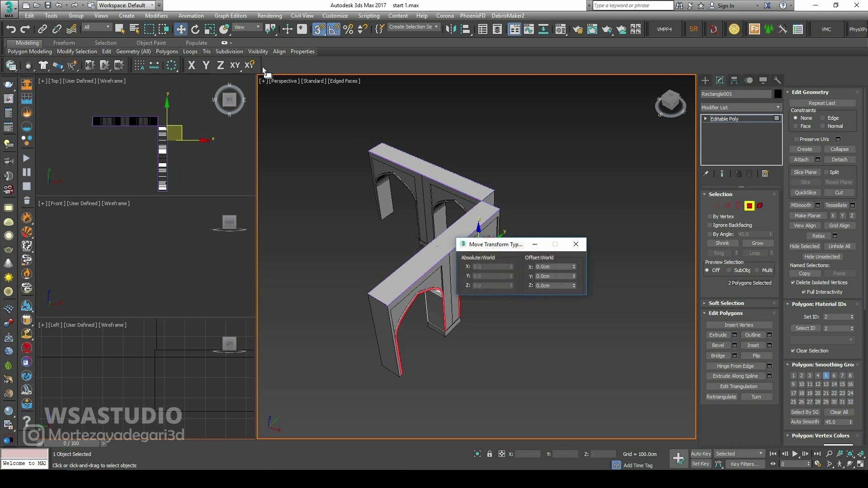
{"action": "left_click_drag", "start_coordinate": [484, 246], "coordinate": [590, 162]}
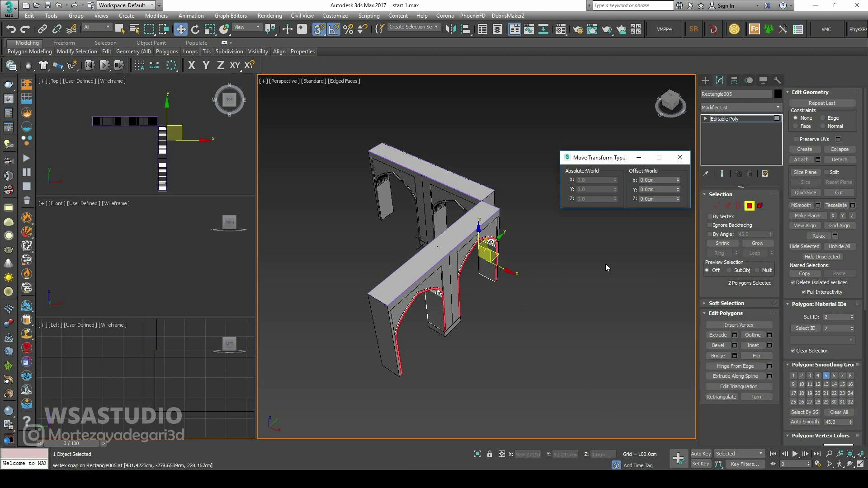
{"action": "type", "text": "90"}
{"action": "key", "text": "Return"}
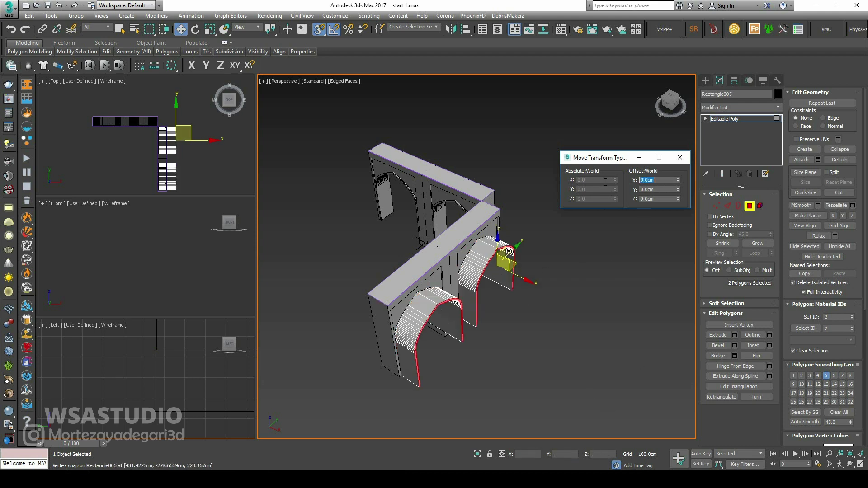
{"action": "left_click", "coordinate": [751, 206]}
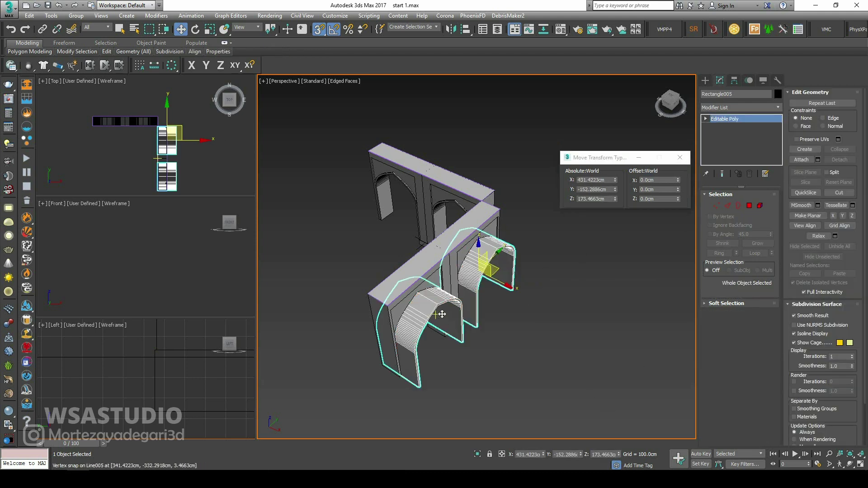
{"action": "middle_click_drag", "start_coordinate": [488, 280], "coordinate": [536, 320], "text": "alt"}
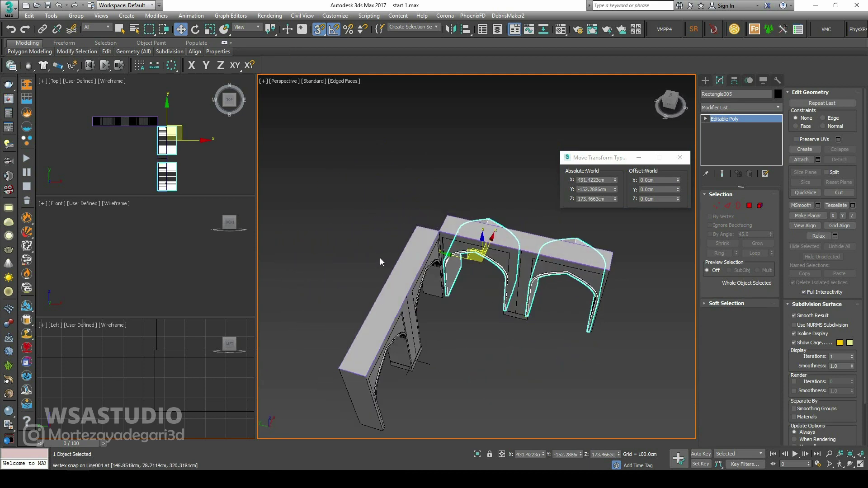
{"action": "middle_click_drag", "start_coordinate": [381, 261], "coordinate": [364, 293]}
{"action": "left_click", "coordinate": [679, 157]}
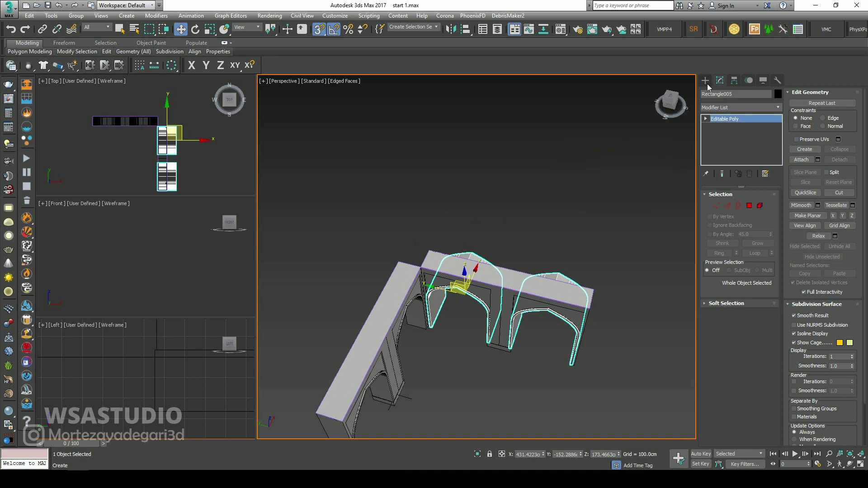
Step: Draw a vertex-snapped floor box beneath the deepened arches, about 641 cm long and 197 cm wide with a height of -60 cm
{"action": "left_click", "coordinate": [706, 81]}
{"action": "left_click", "coordinate": [722, 135]}
{"action": "middle_click_drag", "start_coordinate": [466, 333], "coordinate": [405, 327]}
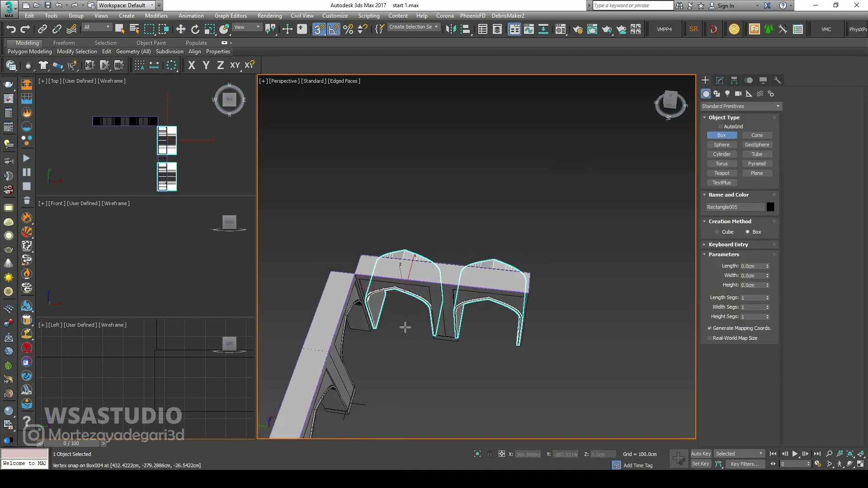
{"action": "scroll", "coordinate": [405, 327], "scroll_direction": "up", "scroll_amount": 5}
{"action": "left_click_drag", "start_coordinate": [319, 339], "coordinate": [601, 290]}
{"action": "scroll", "coordinate": [452, 305], "scroll_direction": "down", "scroll_amount": 3}
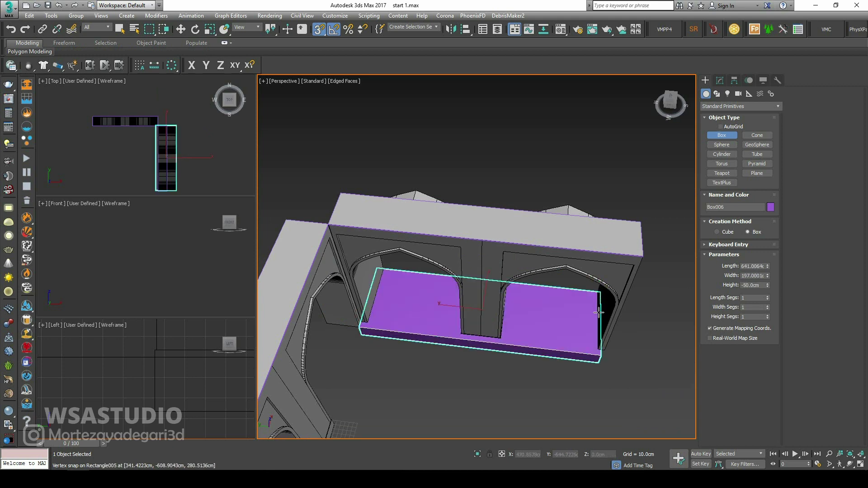
{"action": "left_click", "coordinate": [601, 312]}
{"action": "middle_click_drag", "start_coordinate": [601, 312], "coordinate": [642, 253], "text": "alt"}
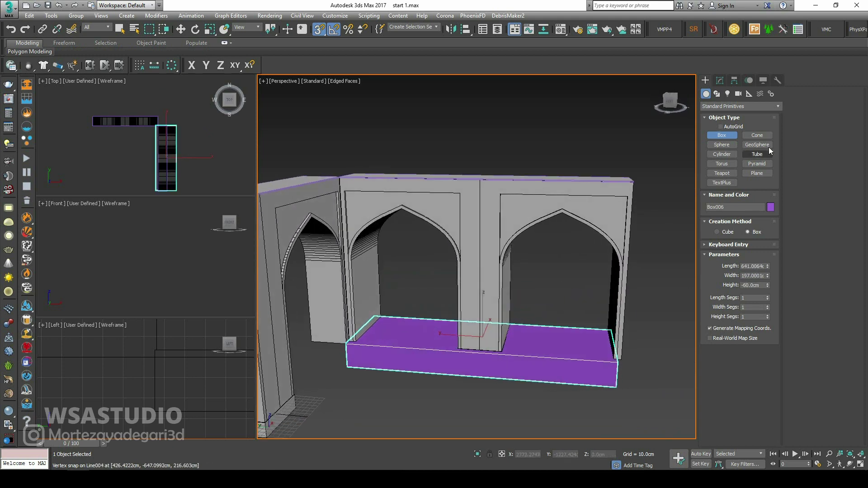
Step: Set the floor box's height to -30 cm
{"action": "left_click", "coordinate": [720, 80]}
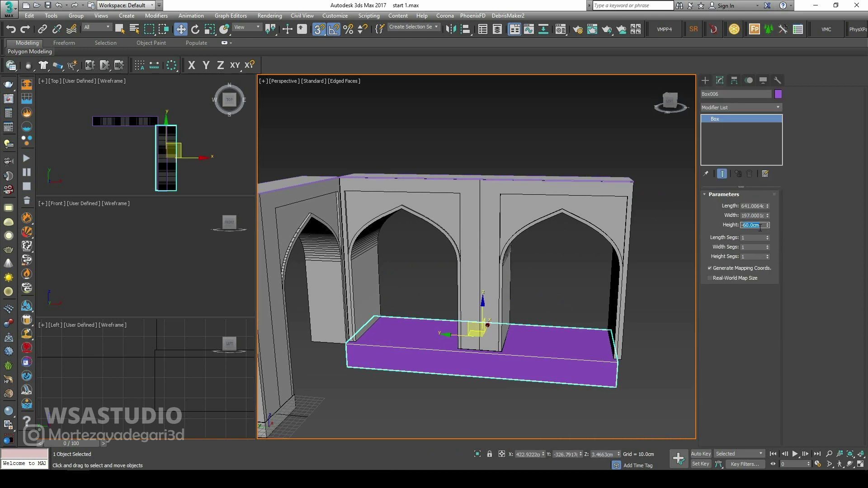
{"action": "type", "text": "-30"}
{"action": "key", "text": "Return"}
{"action": "right_click", "coordinate": [472, 314]}
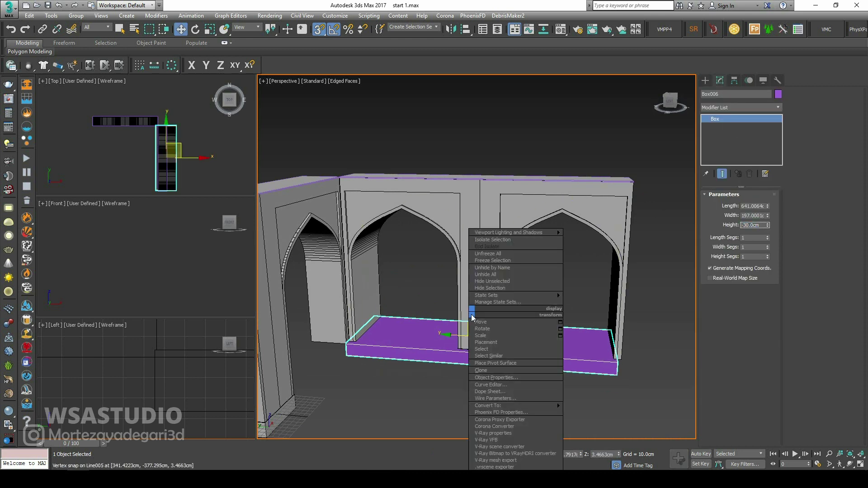
{"action": "left_click", "coordinate": [406, 386]}
{"action": "middle_click_drag", "start_coordinate": [406, 386], "coordinate": [497, 329], "text": "alt"}
Step: Convert the floor box under the arches to an editable poly
{"action": "left_click", "coordinate": [470, 354]}
{"action": "scroll", "coordinate": [447, 387], "scroll_direction": "up", "scroll_amount": 8}
{"action": "scroll", "coordinate": [446, 388], "scroll_direction": "down", "scroll_amount": 8}
{"action": "right_click", "coordinate": [489, 339]}
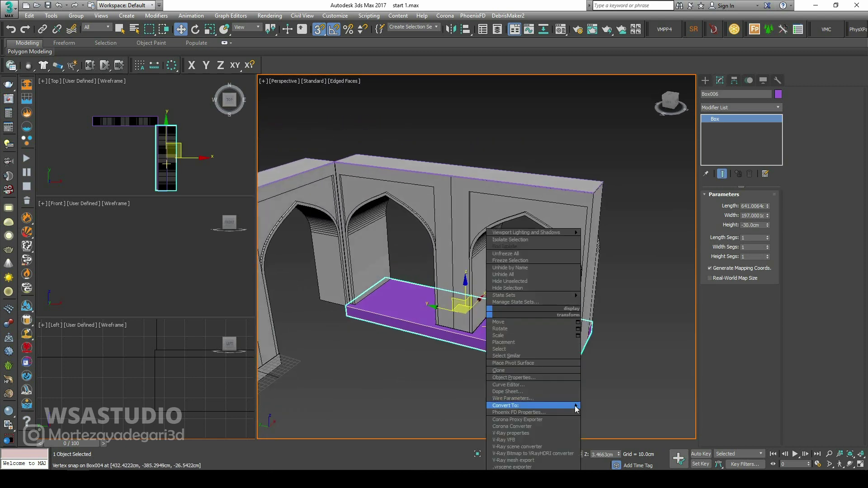
{"action": "mouse_move", "coordinate": [565, 406]}
{"action": "left_click", "coordinate": [614, 415]}
Step: Select the small base box under the central pillar and move it out in front of the wall
{"action": "left_click", "coordinate": [471, 336], "text": "ctrl"}
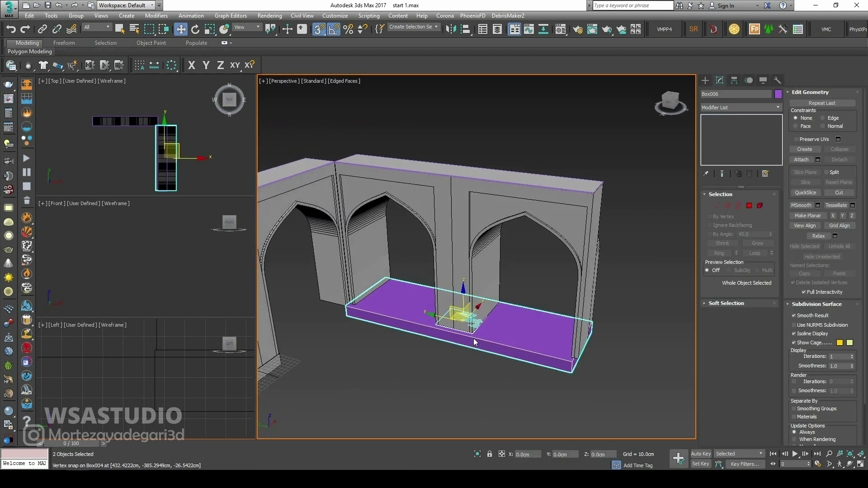
{"action": "left_click", "coordinate": [473, 317]}
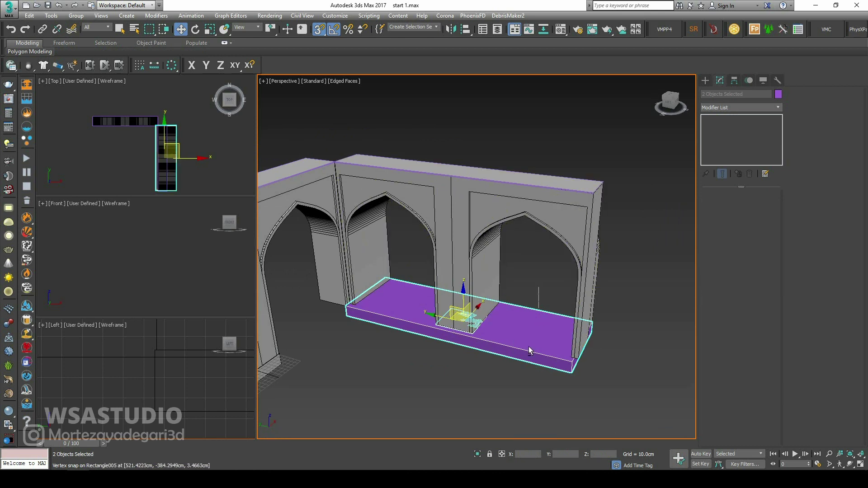
{"action": "left_click_drag", "start_coordinate": [474, 318], "coordinate": [427, 387]}
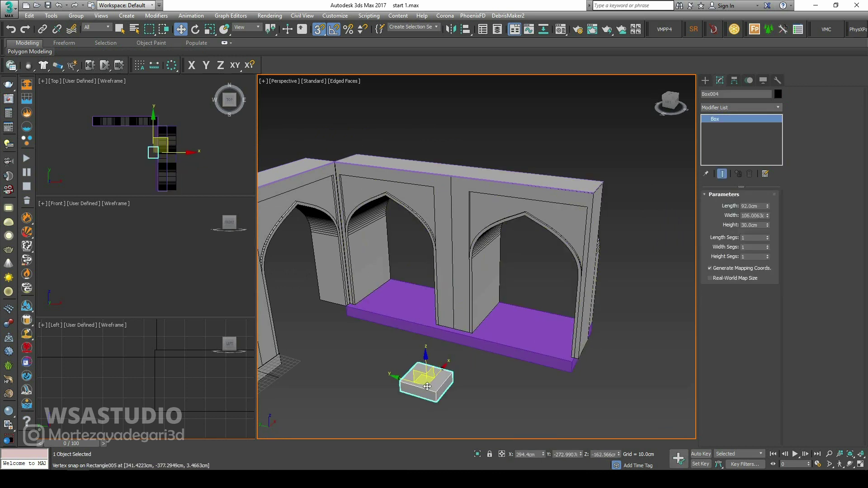
Step: Delete the small base box and move the floor slab's outer-end vertices along Y in the top view until flush with the wall's end
{"action": "key", "text": "Delete"}
{"action": "left_click", "coordinate": [498, 361]}
{"action": "middle_click_drag", "start_coordinate": [498, 363], "coordinate": [546, 344], "text": "alt"}
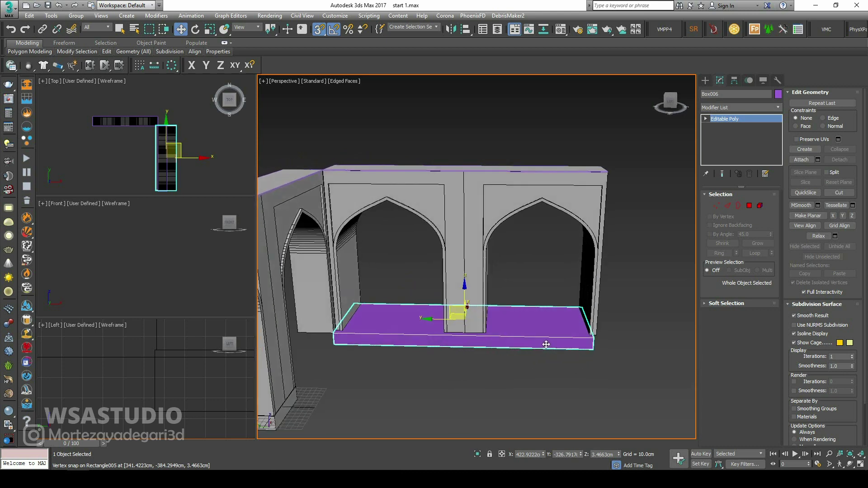
{"action": "left_click", "coordinate": [715, 207]}
{"action": "left_click_drag", "start_coordinate": [630, 239], "coordinate": [588, 334]}
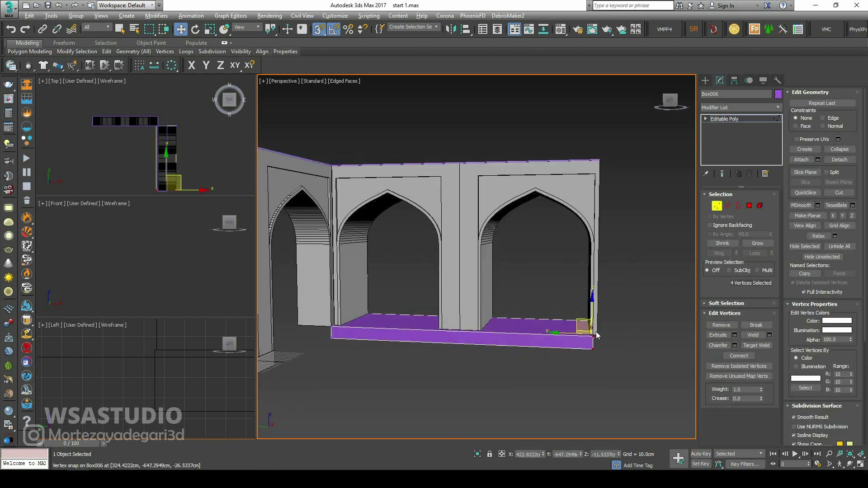
{"action": "scroll", "coordinate": [590, 332], "scroll_direction": "up", "scroll_amount": 6}
{"action": "middle_click_drag", "start_coordinate": [615, 345], "coordinate": [609, 371], "text": "alt"}
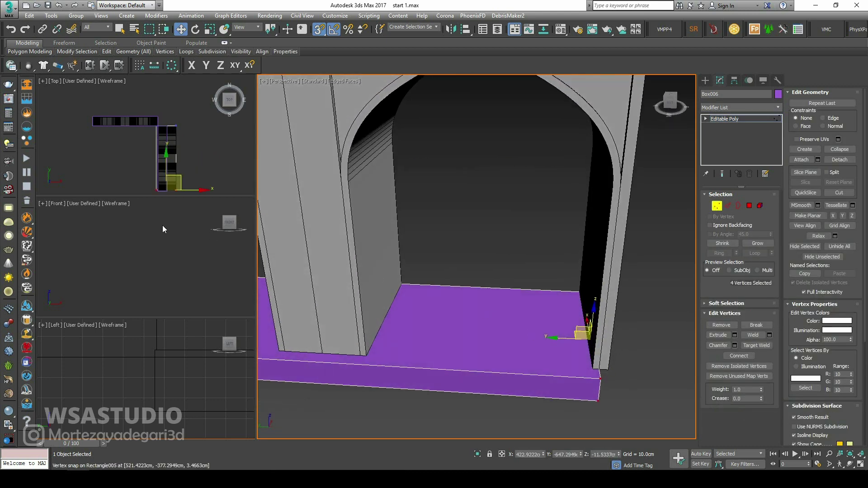
{"action": "key", "text": "alt+w"}
{"action": "left_click", "coordinate": [319, 29]}
{"action": "scroll", "coordinate": [461, 289], "scroll_direction": "up", "scroll_amount": 8}
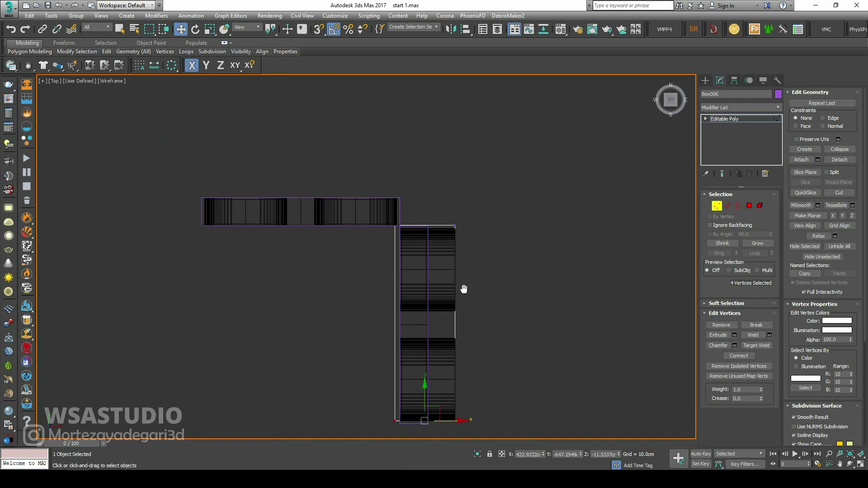
{"action": "left_click_drag", "start_coordinate": [458, 270], "coordinate": [465, 287]}
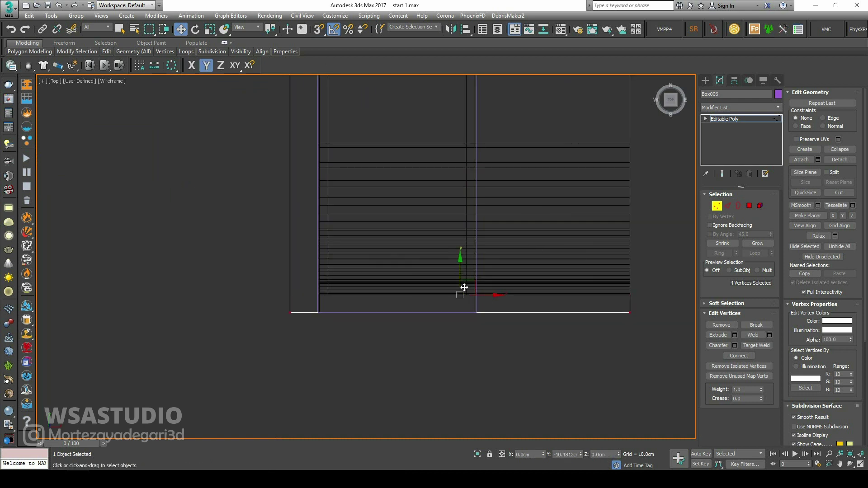
Step: Extend the floor slab's corner-end vertices along the adjoining wall, snapping them to the far bottom corner of its end pillar
{"action": "scroll", "coordinate": [464, 289], "scroll_direction": "down", "scroll_amount": 6}
{"action": "scroll", "coordinate": [525, 239], "scroll_direction": "up", "scroll_amount": 4}
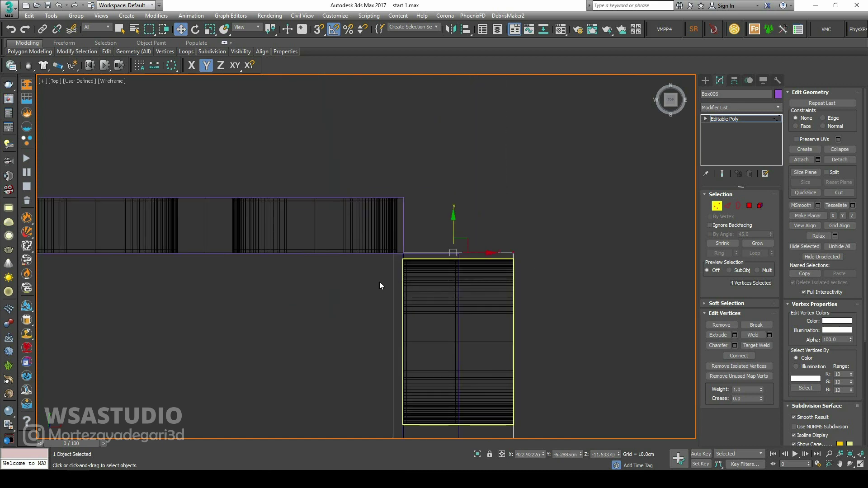
{"action": "key", "text": "alt+w"}
{"action": "middle_click_drag", "start_coordinate": [387, 266], "coordinate": [418, 307], "text": "alt"}
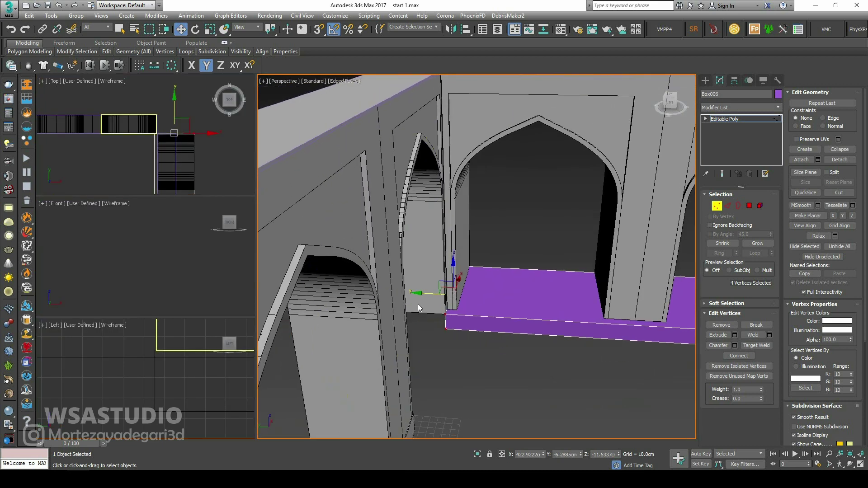
{"action": "scroll", "coordinate": [418, 308], "scroll_direction": "down", "scroll_amount": 5}
{"action": "scroll", "coordinate": [413, 306], "scroll_direction": "up", "scroll_amount": 8}
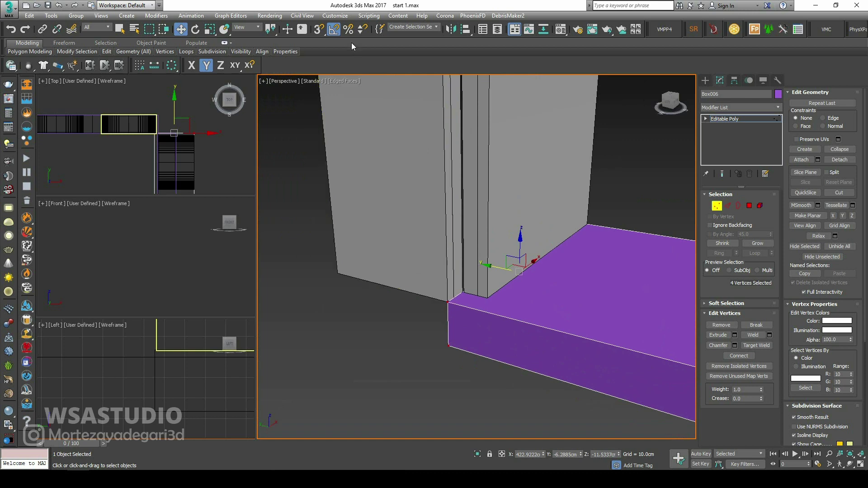
{"action": "key", "text": "s"}
{"action": "key", "text": "F8"}
{"action": "left_click_drag", "start_coordinate": [448, 303], "coordinate": [338, 273]}
{"action": "scroll", "coordinate": [474, 338], "scroll_direction": "down", "scroll_amount": 5}
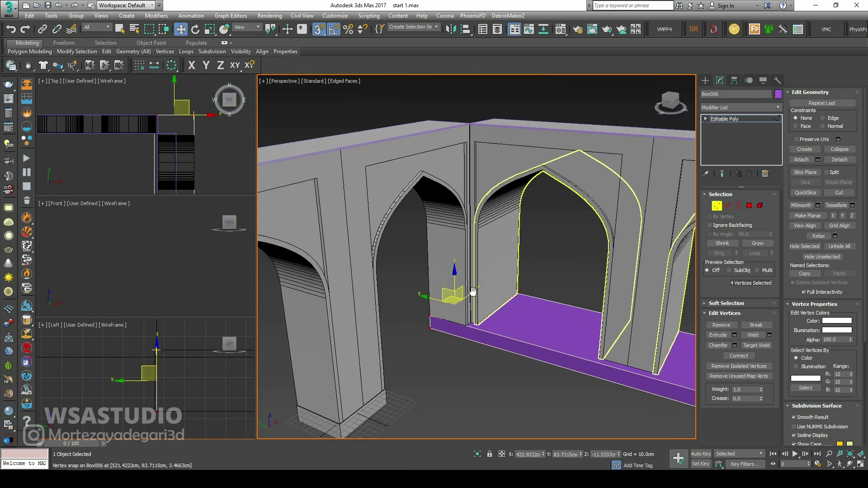
Step: Select the second wall's objects and examine the upper corner joint where the two arch walls meet
{"action": "middle_click_drag", "start_coordinate": [511, 280], "coordinate": [550, 216], "text": "alt"}
{"action": "key", "text": "1"}
{"action": "scroll", "coordinate": [545, 224], "scroll_direction": "down", "scroll_amount": 5}
{"action": "left_click_drag", "start_coordinate": [560, 147], "coordinate": [496, 223]}
{"action": "scroll", "coordinate": [464, 188], "scroll_direction": "up", "scroll_amount": 8}
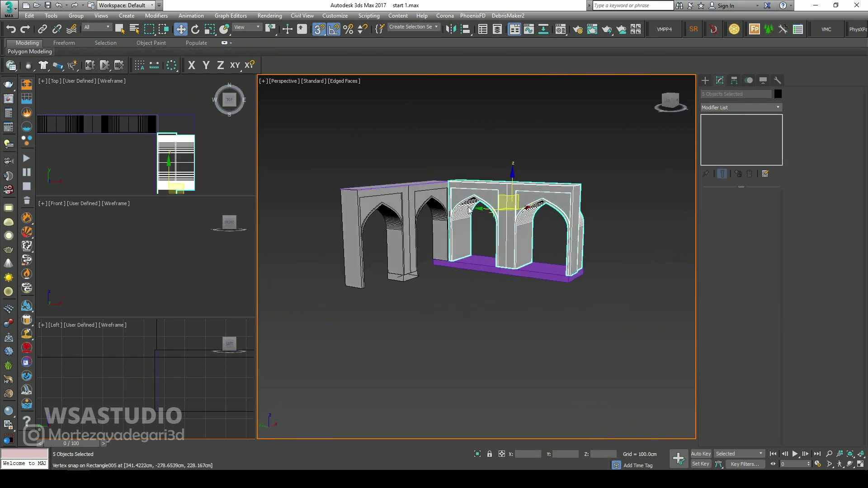
{"action": "scroll", "coordinate": [430, 167], "scroll_direction": "up", "scroll_amount": 10}
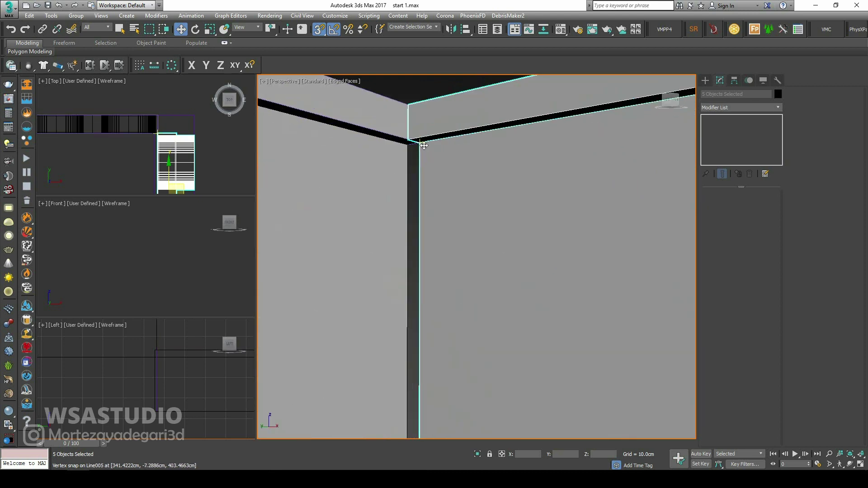
{"action": "scroll", "coordinate": [423, 145], "scroll_direction": "down", "scroll_amount": 10}
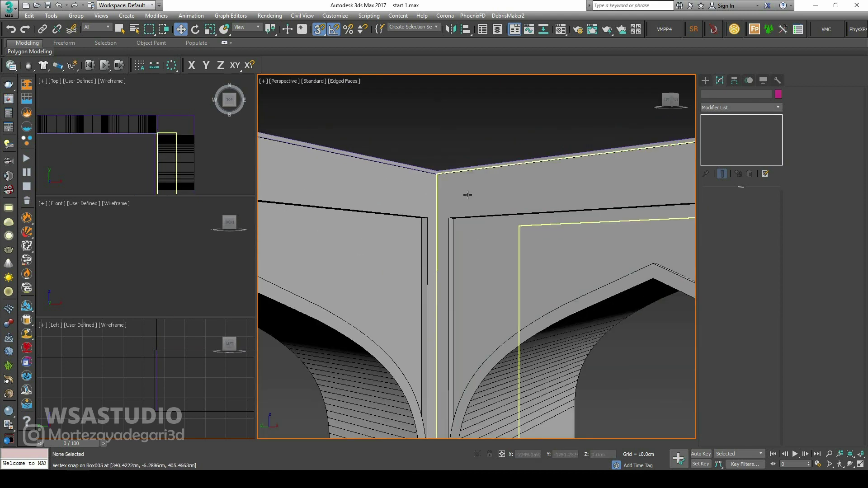
{"action": "scroll", "coordinate": [467, 195], "scroll_direction": "down", "scroll_amount": 10}
{"action": "middle_click_drag", "start_coordinate": [468, 195], "coordinate": [503, 304], "text": "alt"}
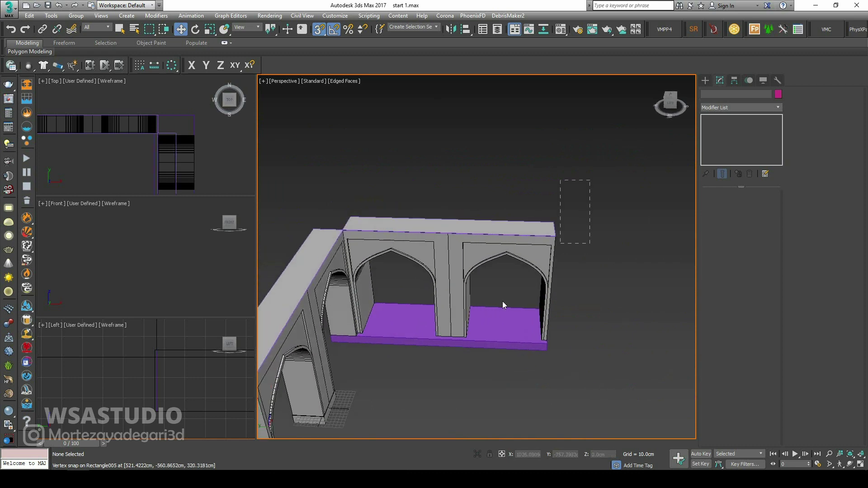
Step: Select every object in the scene and assign the 01 - Default VRayMtl material to them
{"action": "left_click", "coordinate": [503, 303]}
{"action": "key", "text": "ctrl+a"}
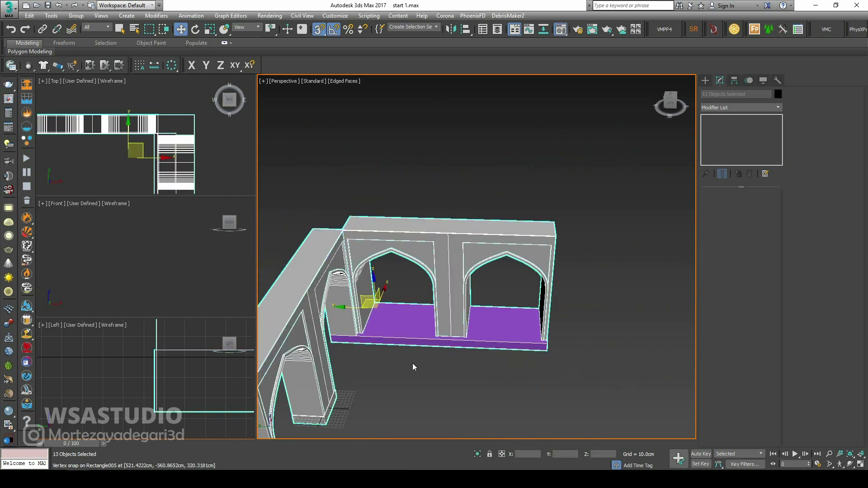
{"action": "key", "text": "m"}
{"action": "left_click", "coordinate": [90, 210]}
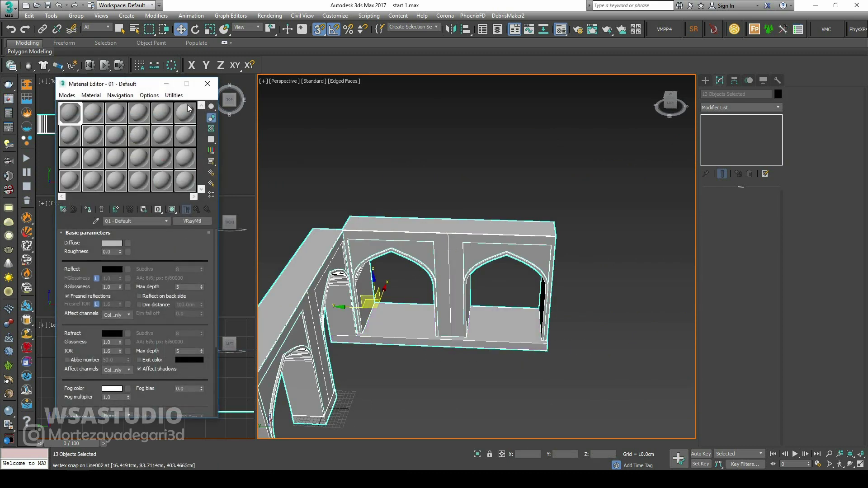
{"action": "left_click", "coordinate": [208, 83]}
Step: Set the object color of all selected objects to black and clear the selection
{"action": "middle_click_drag", "start_coordinate": [380, 279], "coordinate": [396, 265]}
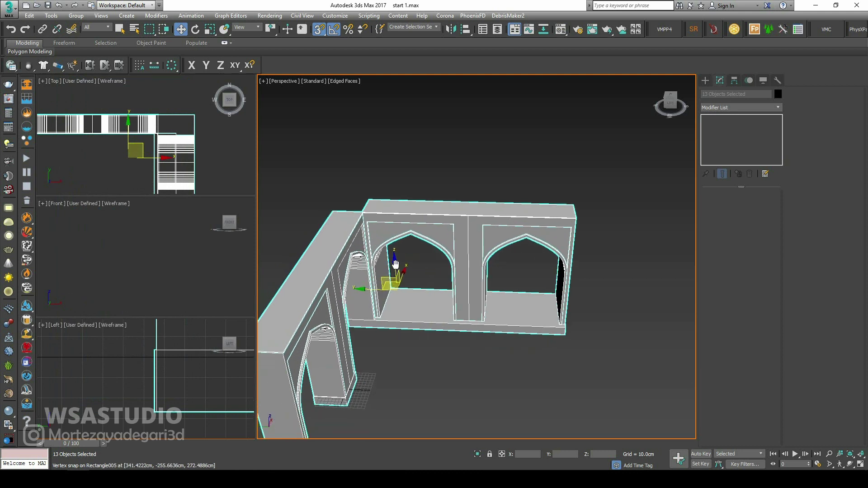
{"action": "middle_click_drag", "start_coordinate": [486, 288], "coordinate": [473, 285]}
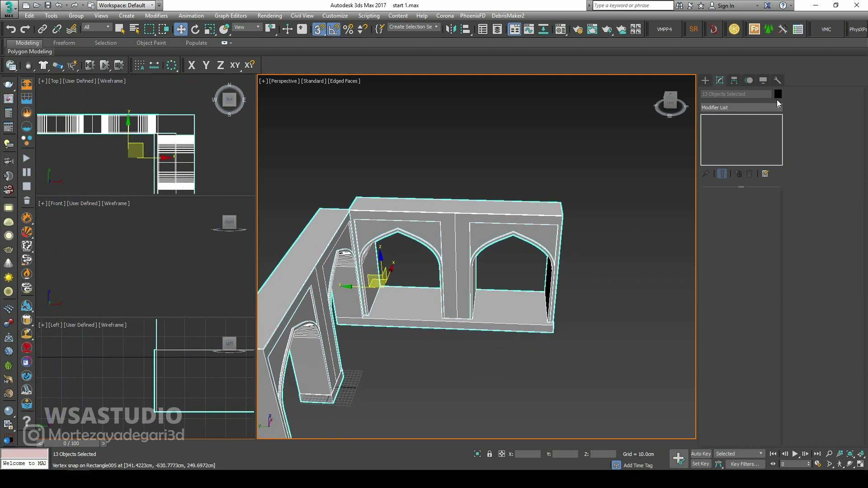
{"action": "left_click", "coordinate": [778, 94]}
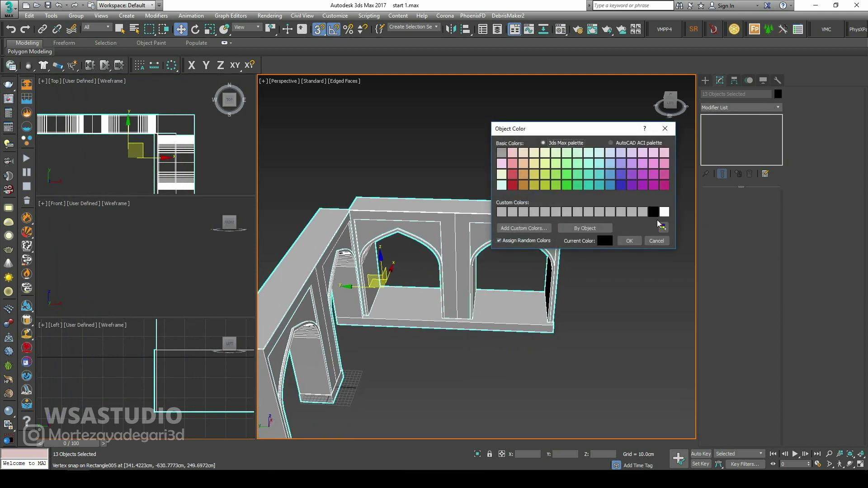
{"action": "left_click", "coordinate": [632, 244]}
{"action": "left_click", "coordinate": [398, 193]}
Step: Try Clay shading in the perspective view, maximize the view, and switch back to default shading
{"action": "middle_click_drag", "start_coordinate": [398, 194], "coordinate": [416, 199], "text": "alt"}
{"action": "middle_click_drag", "start_coordinate": [416, 199], "coordinate": [222, 101]}
{"action": "left_click", "coordinate": [346, 81]}
{"action": "left_click", "coordinate": [389, 140]}
{"action": "key", "text": "alt+w"}
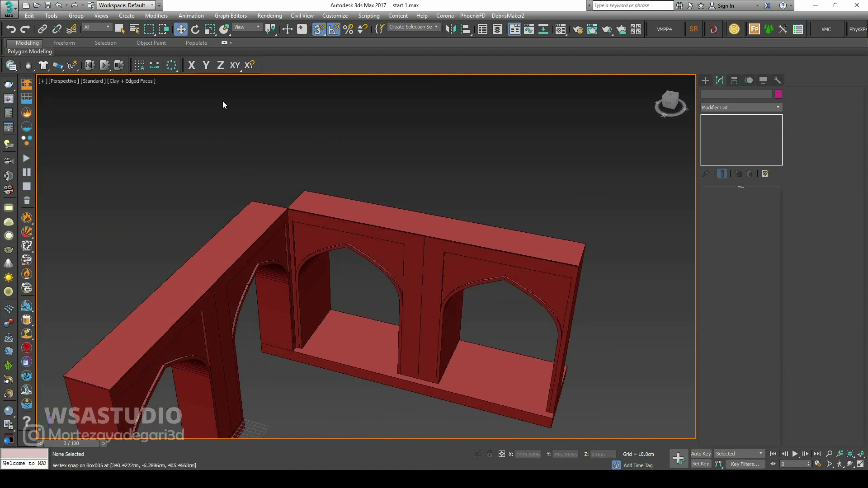
{"action": "left_click", "coordinate": [153, 83]}
{"action": "left_click", "coordinate": [165, 88]}
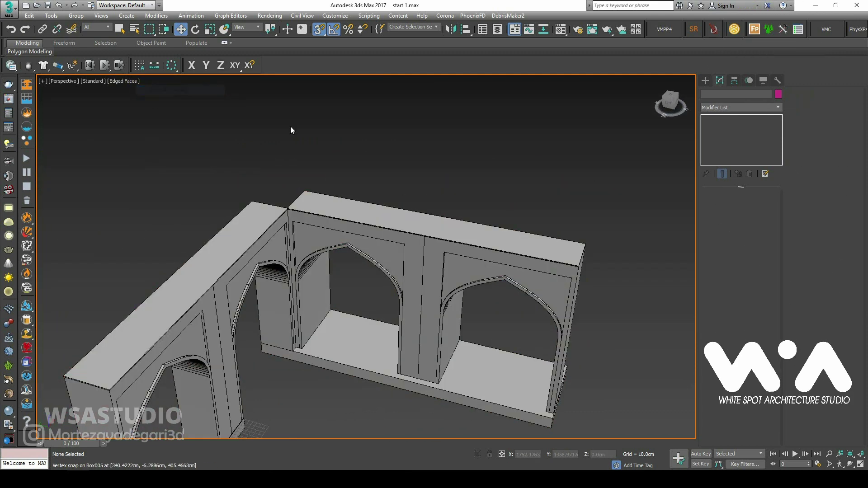
Step: Examine the rear side of the wall corner and the open backs of the second wall's arches
{"action": "middle_click_drag", "start_coordinate": [453, 272], "coordinate": [379, 181], "text": "alt"}
{"action": "mouse_move", "coordinate": [341, 211]}
{"action": "middle_mouse_down", "text": "alt"}
{"action": "mouse_move", "coordinate": [460, 269]}
{"action": "mouse_move", "coordinate": [414, 210]}
{"action": "mouse_move", "coordinate": [333, 208]}
{"action": "middle_mouse_up", "text": "alt"}
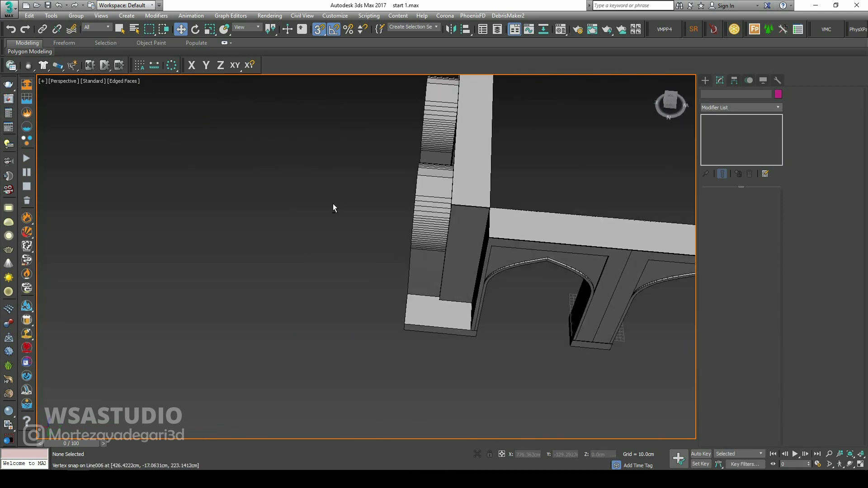
{"action": "middle_click_drag", "start_coordinate": [319, 199], "coordinate": [510, 151], "text": "alt"}
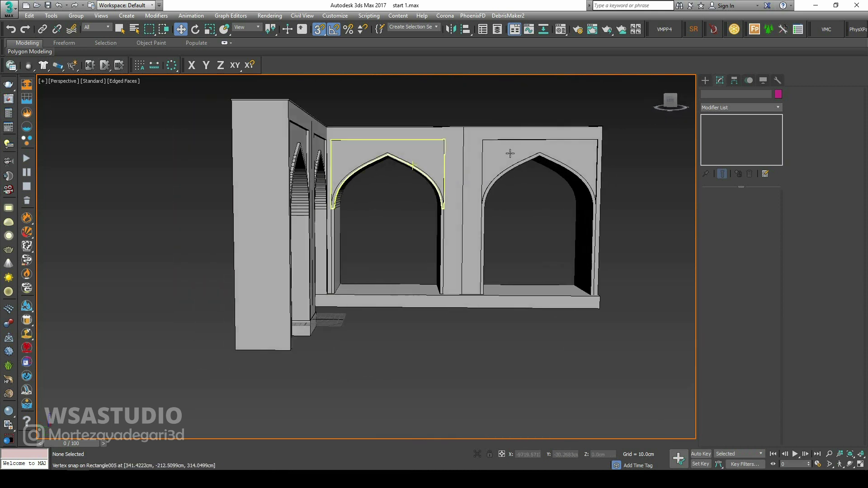
{"action": "left_click", "coordinate": [706, 80]}
{"action": "left_click", "coordinate": [721, 136]}
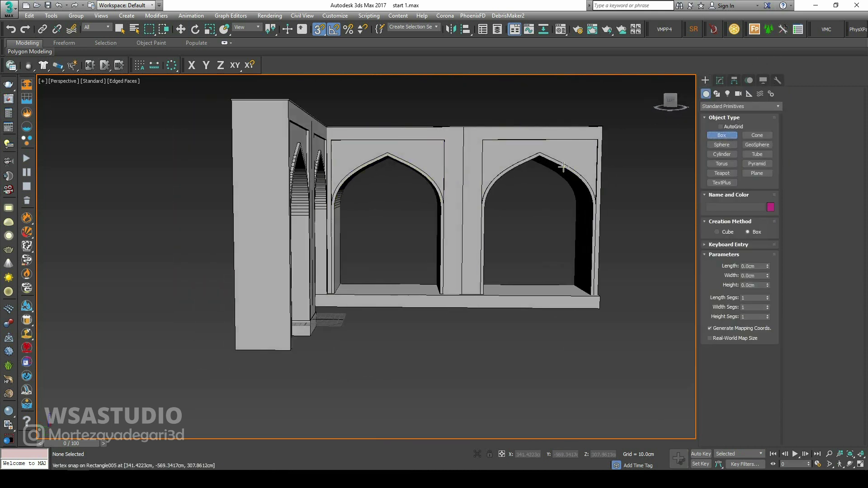
{"action": "middle_click_drag", "start_coordinate": [538, 174], "coordinate": [521, 230], "text": "alt"}
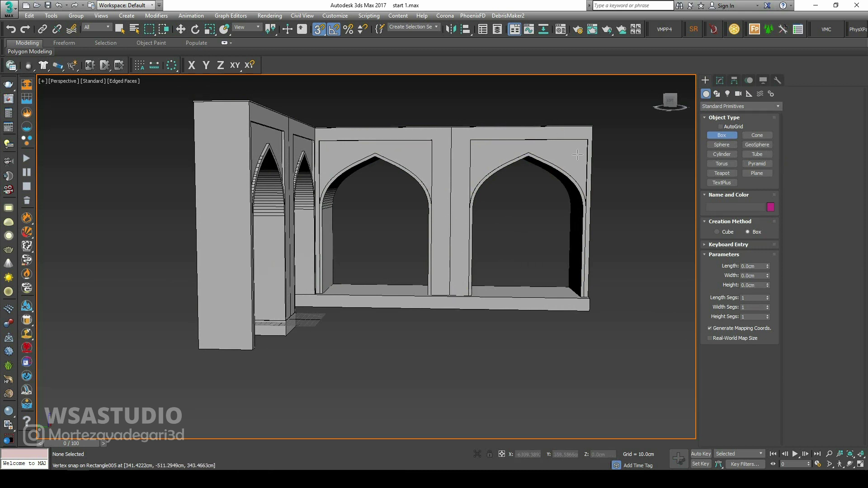
Step: Draw two vertex-snapped planes with AutoGrid in the Left view, one over each framed arch bay, 370 cm long and 270 cm wide
{"action": "left_click", "coordinate": [754, 174]}
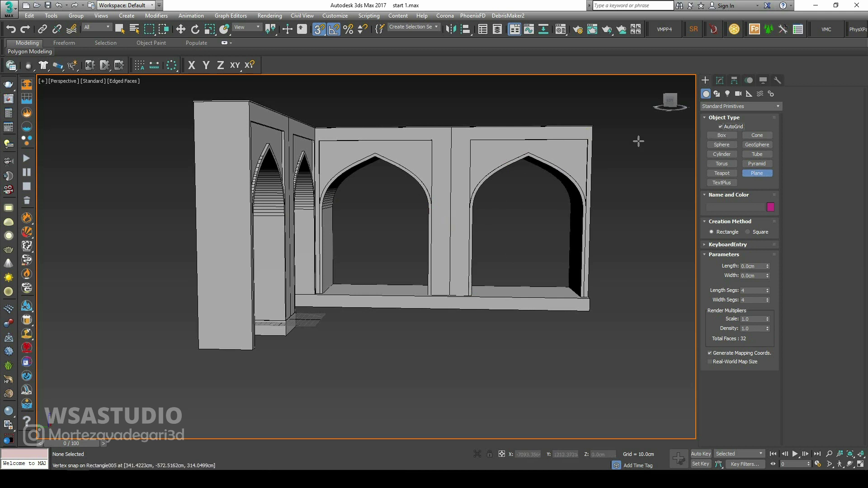
{"action": "middle_click_drag", "start_coordinate": [318, 250], "coordinate": [292, 243]}
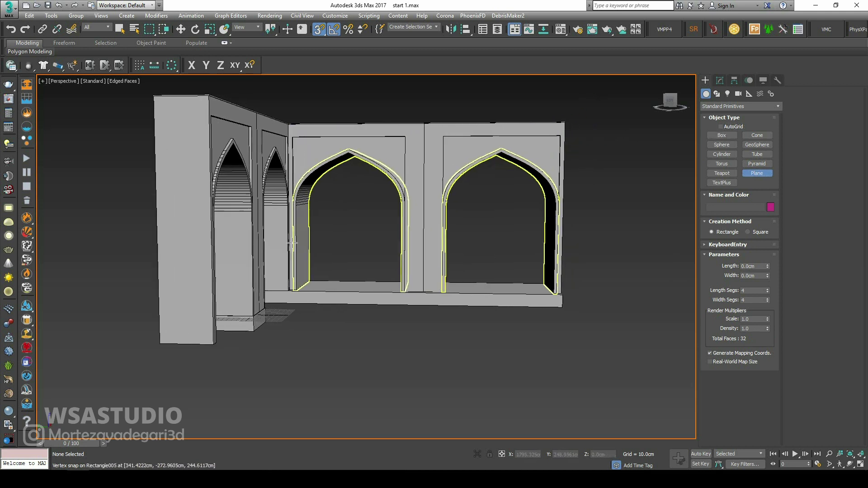
{"action": "key", "text": "alt+w"}
{"action": "right_click", "coordinate": [176, 338]}
{"action": "key", "text": "alt+w"}
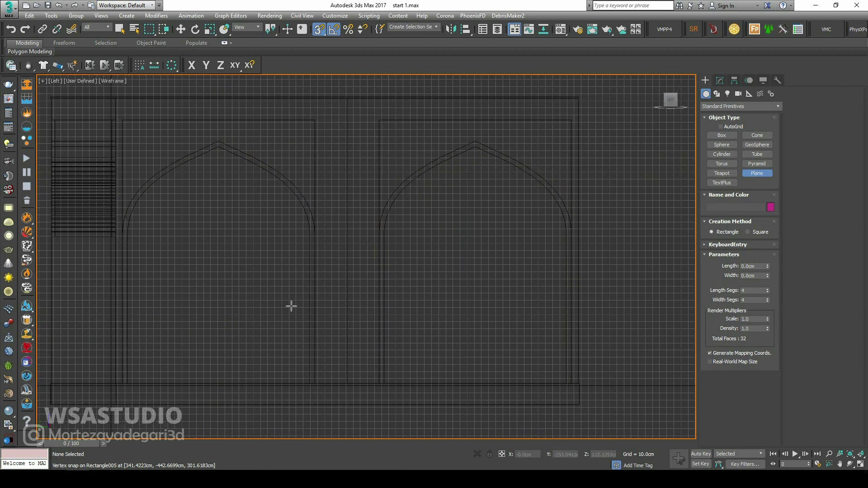
{"action": "key", "text": "g"}
{"action": "middle_click_drag", "start_coordinate": [511, 214], "coordinate": [495, 212]}
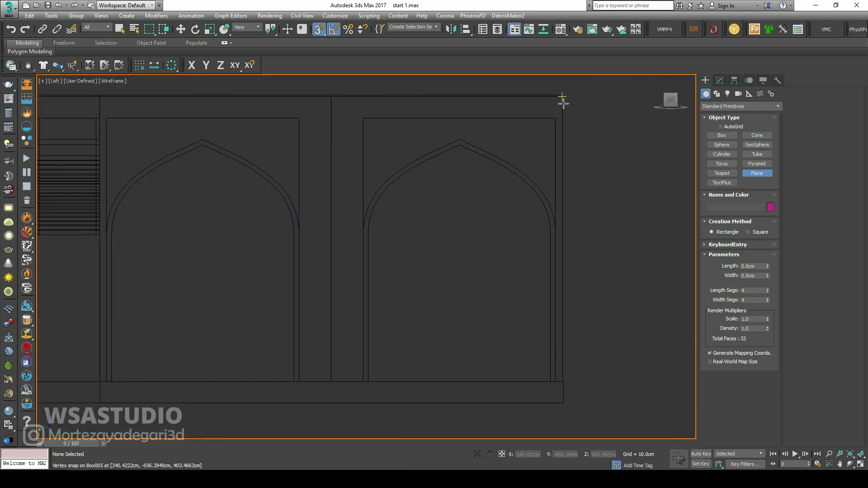
{"action": "left_click_drag", "start_coordinate": [556, 118], "coordinate": [364, 380]}
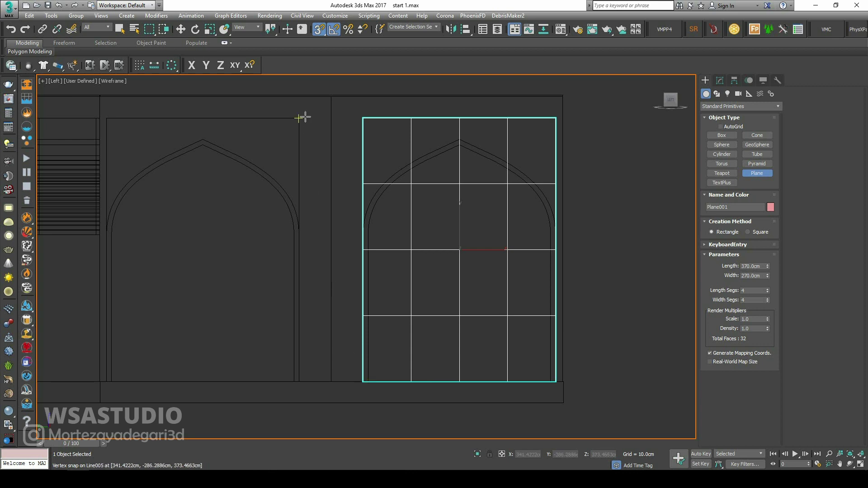
{"action": "left_click_drag", "start_coordinate": [302, 118], "coordinate": [107, 382]}
{"action": "key", "text": "w"}
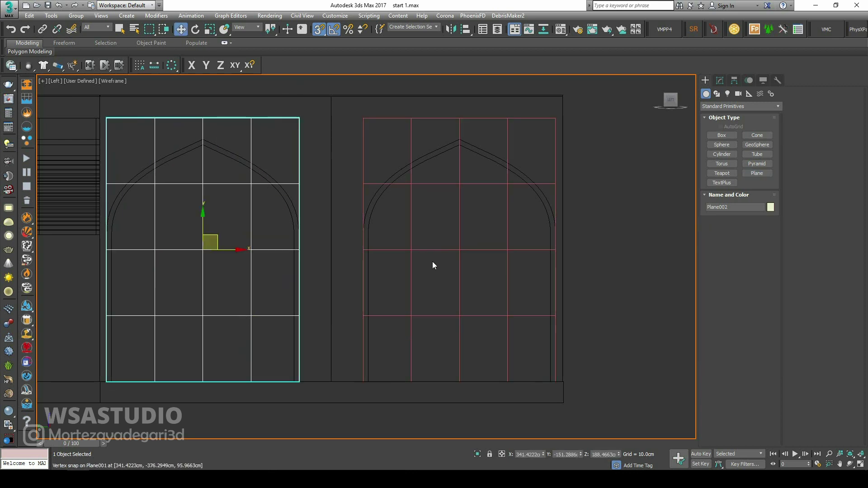
Step: Select both planes and move them along X without snapping to the rear openings of the deepened arches, at about X 519 cm
{"action": "left_click_drag", "start_coordinate": [475, 230], "coordinate": [454, 262], "text": "ctrl"}
{"action": "key", "text": "alt+w"}
{"action": "middle_click_drag", "start_coordinate": [523, 254], "coordinate": [434, 289], "text": "alt"}
{"action": "left_click", "coordinate": [319, 29]}
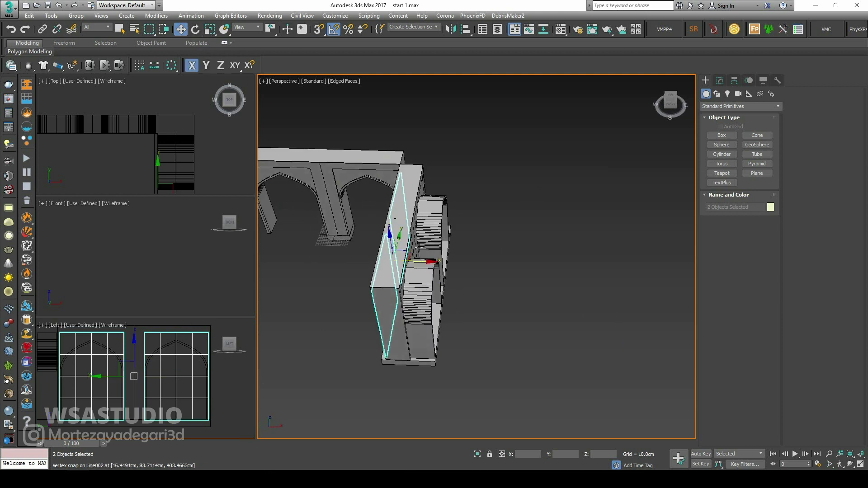
{"action": "scroll", "coordinate": [402, 270], "scroll_direction": "up", "scroll_amount": 4}
{"action": "left_click_drag", "start_coordinate": [402, 253], "coordinate": [491, 268]}
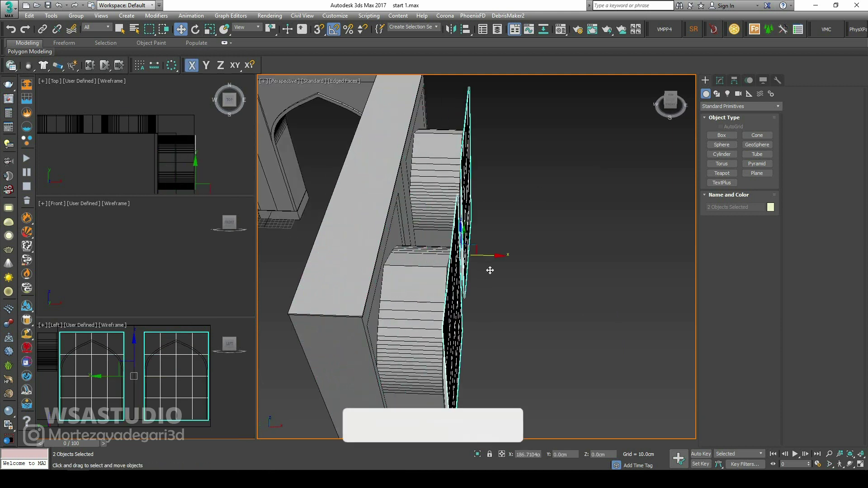
{"action": "left_click", "coordinate": [485, 276]}
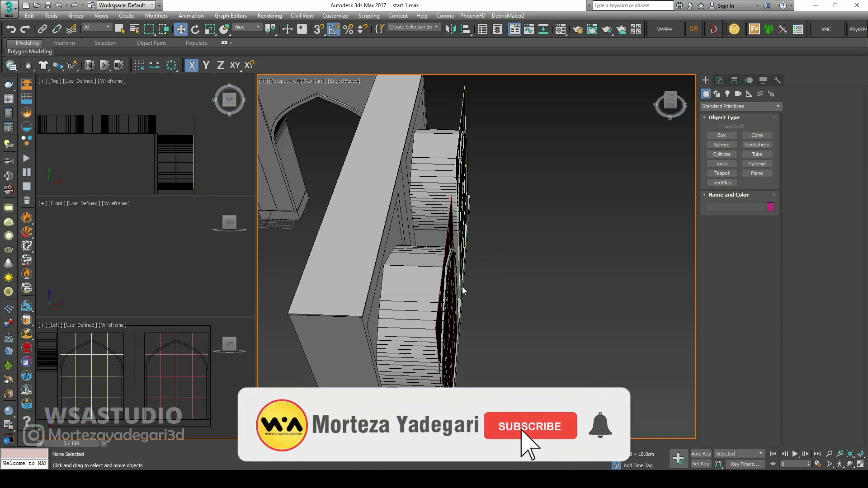
Step: Reduce both arch back planes to one length segment and one width segment
{"action": "middle_click_drag", "start_coordinate": [485, 277], "coordinate": [536, 257], "text": "alt"}
{"action": "middle_click_drag", "start_coordinate": [576, 192], "coordinate": [537, 203]}
{"action": "left_click", "coordinate": [578, 195]}
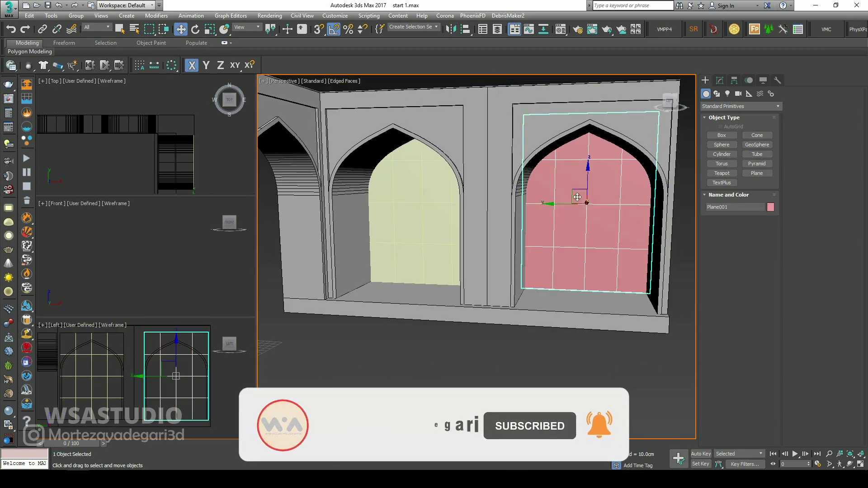
{"action": "left_click", "coordinate": [720, 80]}
{"action": "right_click", "coordinate": [768, 231]}
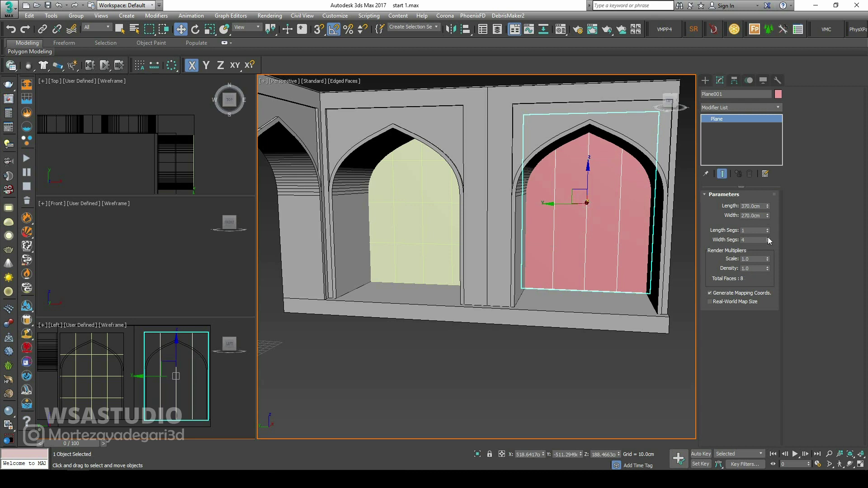
{"action": "right_click", "coordinate": [768, 240]}
{"action": "left_click", "coordinate": [441, 219]}
{"action": "right_click", "coordinate": [768, 231]}
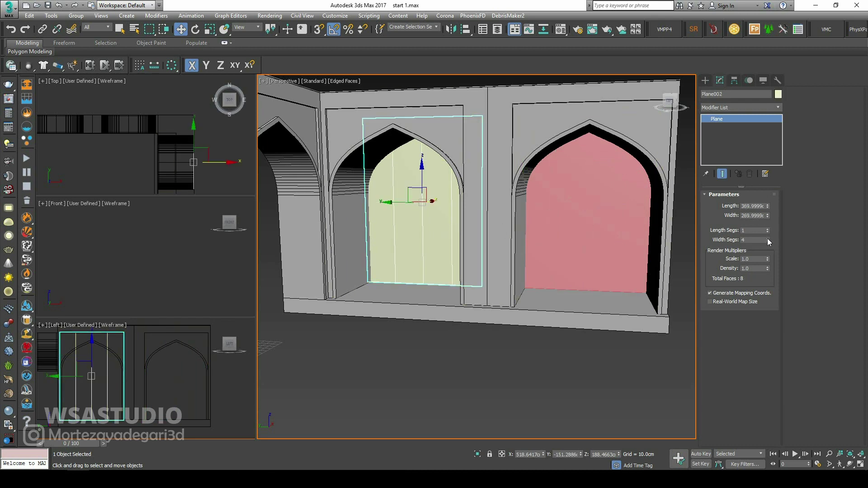
{"action": "right_click", "coordinate": [768, 239]}
Step: Select all parts of the second wall, including the back planes, and assign them the 01 - Default VRayMtl material
{"action": "scroll", "coordinate": [549, 228], "scroll_direction": "down", "scroll_amount": 5}
{"action": "mouse_move", "coordinate": [548, 224]}
{"action": "middle_mouse_down", "text": "alt"}
{"action": "mouse_move", "coordinate": [510, 231]}
{"action": "mouse_move", "coordinate": [549, 237]}
{"action": "middle_mouse_up", "text": "alt"}
{"action": "left_click_drag", "start_coordinate": [539, 123], "coordinate": [468, 206]}
{"action": "left_click", "coordinate": [452, 270]}
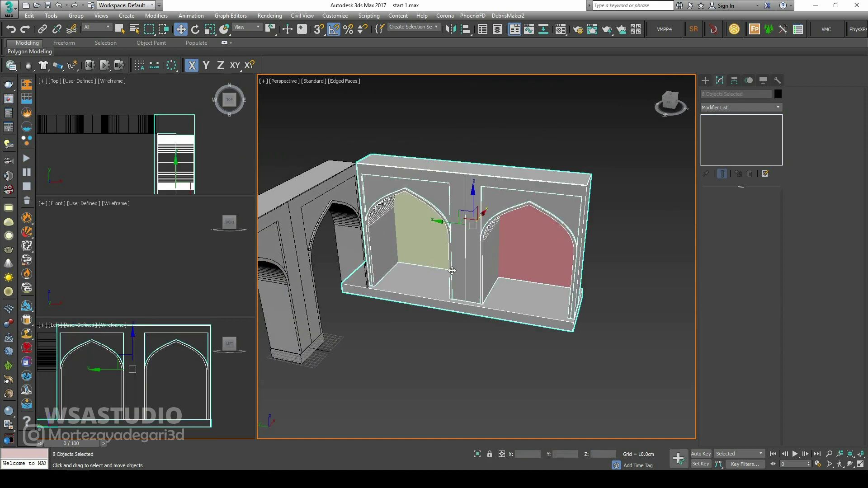
{"action": "key", "text": "m"}
{"action": "left_click", "coordinate": [89, 210]}
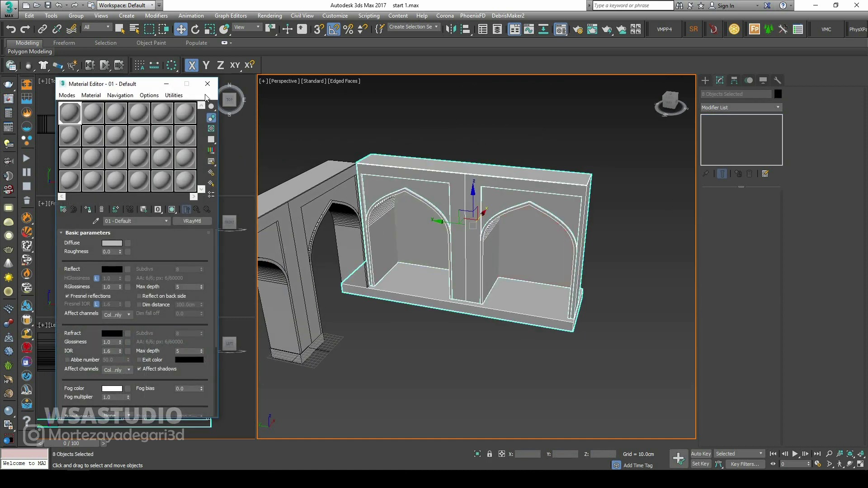
{"action": "left_click", "coordinate": [207, 84]}
Step: Select all parts of the second wall, isolate them from the rest of the scene, and clear the selection
{"action": "left_click", "coordinate": [432, 114]}
{"action": "middle_click_drag", "start_coordinate": [425, 194], "coordinate": [397, 246], "text": "alt"}
{"action": "left_click_drag", "start_coordinate": [529, 132], "coordinate": [391, 351]}
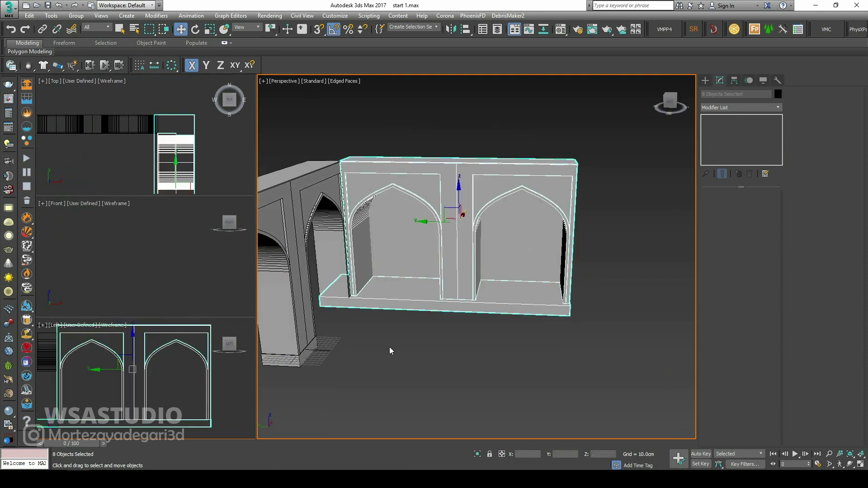
{"action": "left_click", "coordinate": [477, 454]}
{"action": "left_click", "coordinate": [465, 389]}
Step: Examine the isolated wall's arch recess up close and compare it with the reference photo Final G.jpg
{"action": "middle_click_drag", "start_coordinate": [465, 389], "coordinate": [459, 314], "text": "alt"}
{"action": "scroll", "coordinate": [398, 309], "scroll_direction": "up", "scroll_amount": 5}
{"action": "middle_click_drag", "start_coordinate": [403, 308], "coordinate": [366, 300], "text": "alt"}
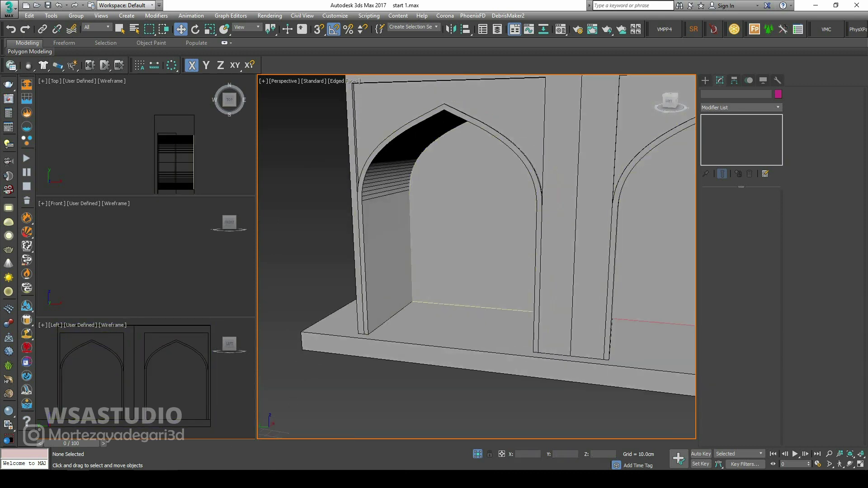
{"action": "left_click", "coordinate": [230, 480]}
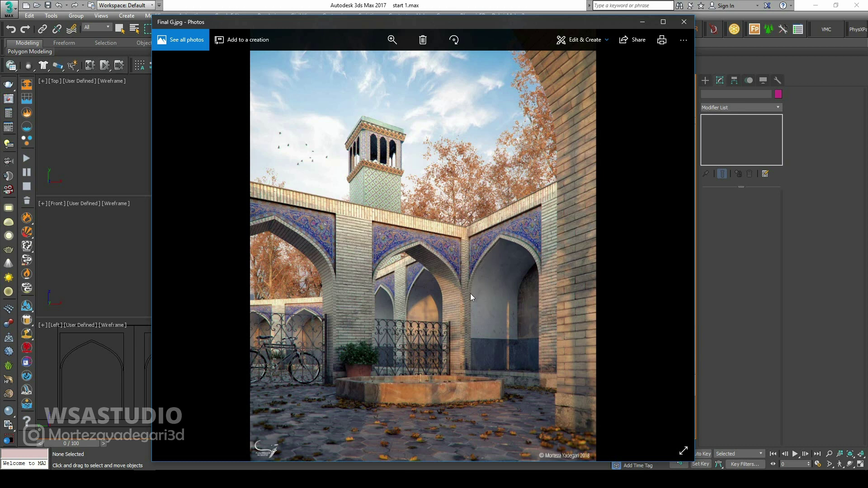
{"action": "left_click", "coordinate": [644, 24]}
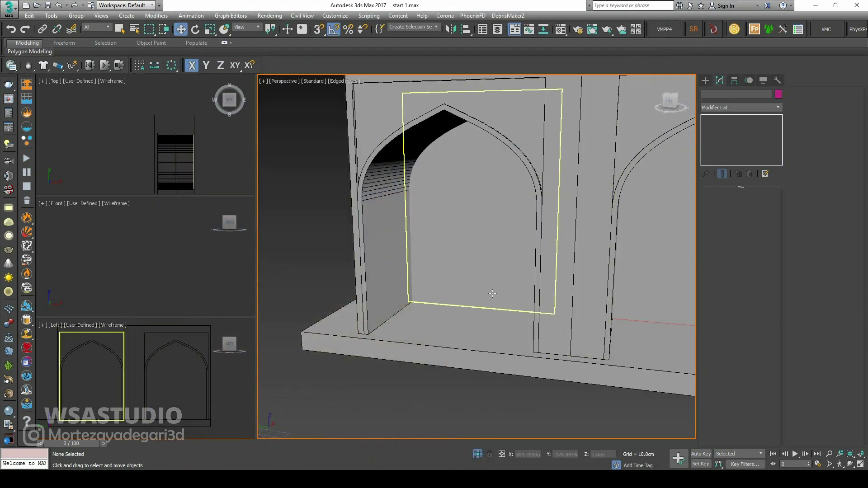
Step: Select the arch lining object and, at Edge level, select the depth edges of both recesses in the Top view
{"action": "left_click", "coordinate": [389, 266]}
{"action": "mouse_move", "coordinate": [404, 279]}
{"action": "middle_mouse_down", "text": "alt"}
{"action": "mouse_move", "coordinate": [381, 274]}
{"action": "mouse_move", "coordinate": [398, 271]}
{"action": "middle_mouse_up", "text": "alt"}
{"action": "left_click", "coordinate": [727, 206]}
{"action": "scroll", "coordinate": [165, 141], "scroll_direction": "down", "scroll_amount": 3}
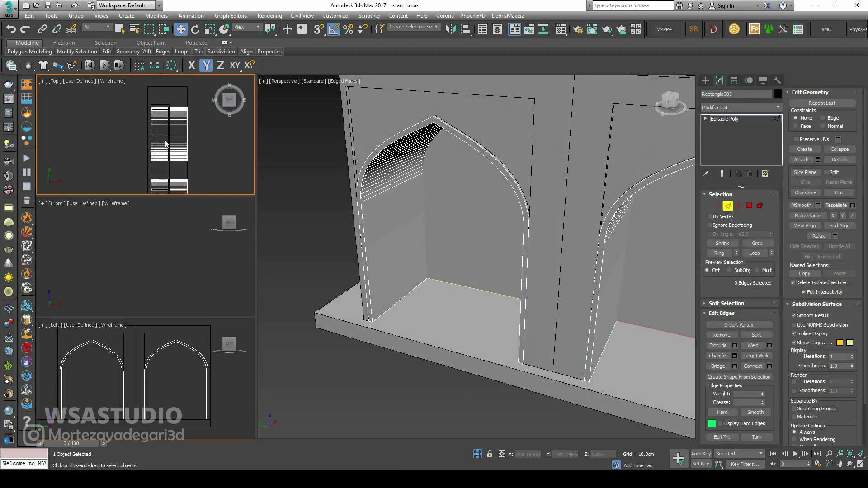
{"action": "left_click_drag", "start_coordinate": [170, 135], "coordinate": [164, 188]}
Step: Try connecting the depth edges of both arch linings with one segment, without pinch or slide
{"action": "middle_click_drag", "start_coordinate": [514, 254], "coordinate": [498, 251], "text": "alt"}
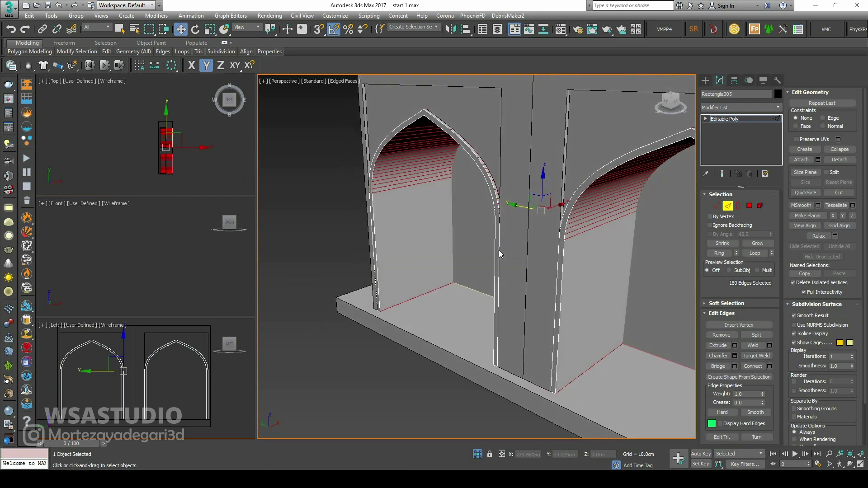
{"action": "left_click", "coordinate": [770, 366]}
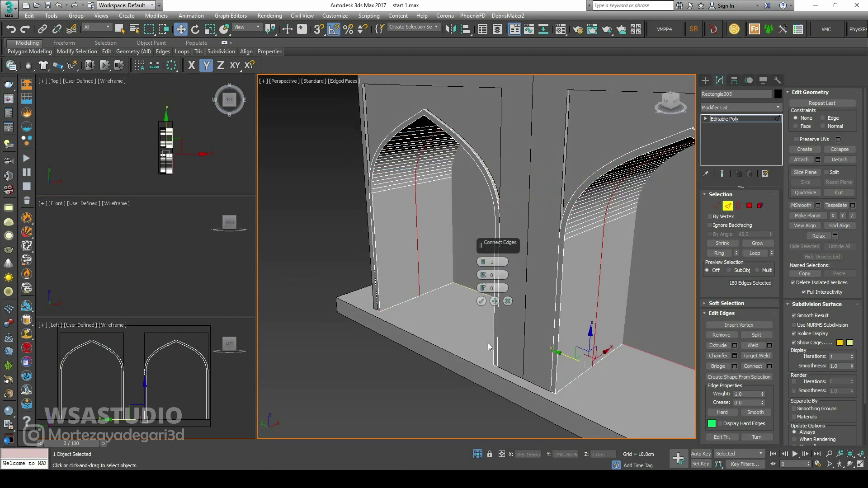
{"action": "middle_click_drag", "start_coordinate": [487, 343], "coordinate": [361, 278], "text": "alt"}
{"action": "left_click", "coordinate": [482, 301]}
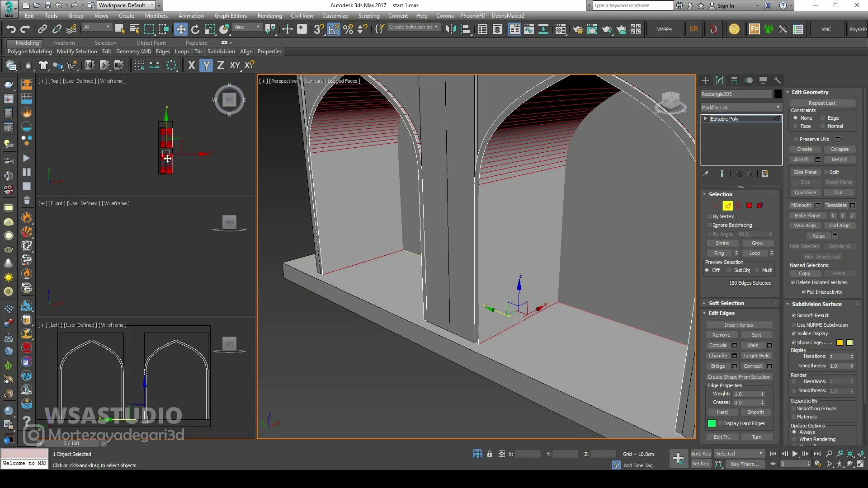
Step: Reselect the depth edges of both arch linings in the maximized Top view and return to the four-view layout
{"action": "key", "text": "alt+w"}
{"action": "middle_click_drag", "start_coordinate": [498, 272], "coordinate": [465, 251]}
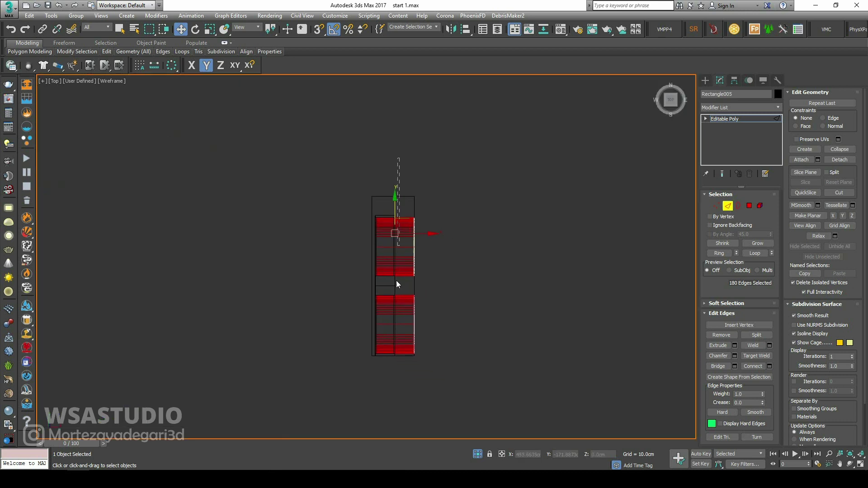
{"action": "key", "text": "alt+w"}
{"action": "scroll", "coordinate": [444, 307], "scroll_direction": "up", "scroll_amount": 3}
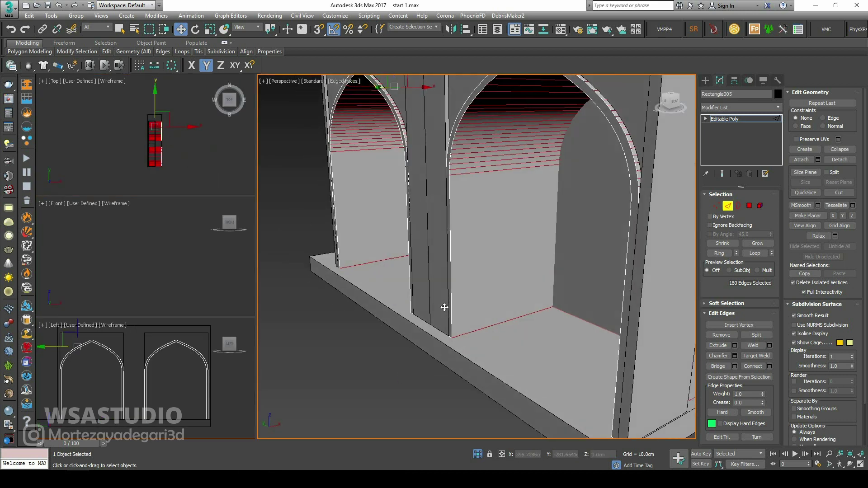
Step: Connect the selected depth edges with one segment to add an edge loop inside both arch recesses
{"action": "left_click", "coordinate": [736, 346]}
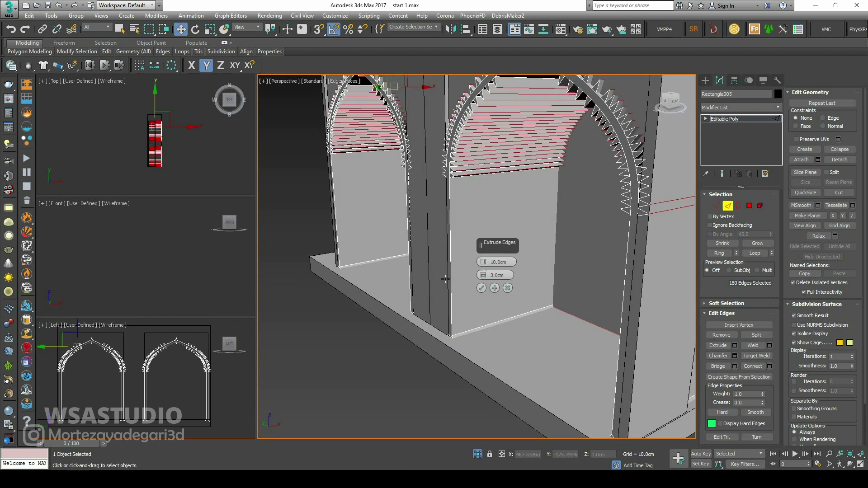
{"action": "left_click", "coordinate": [508, 288]}
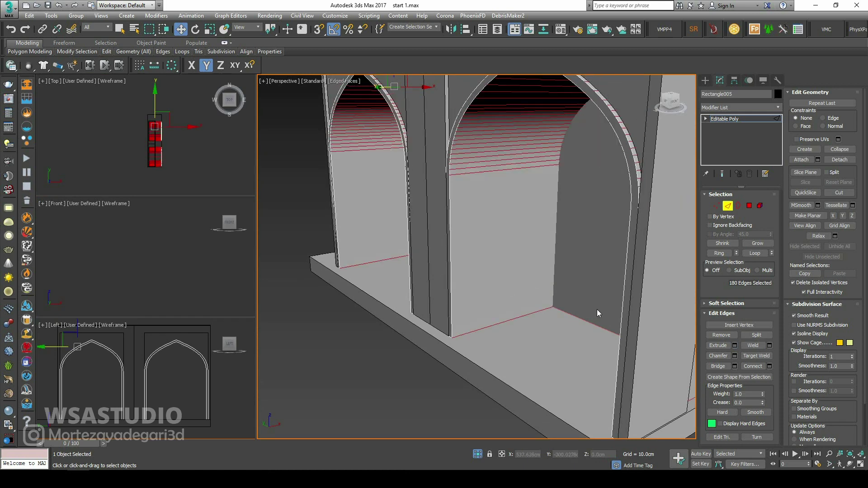
{"action": "left_click", "coordinate": [770, 366]}
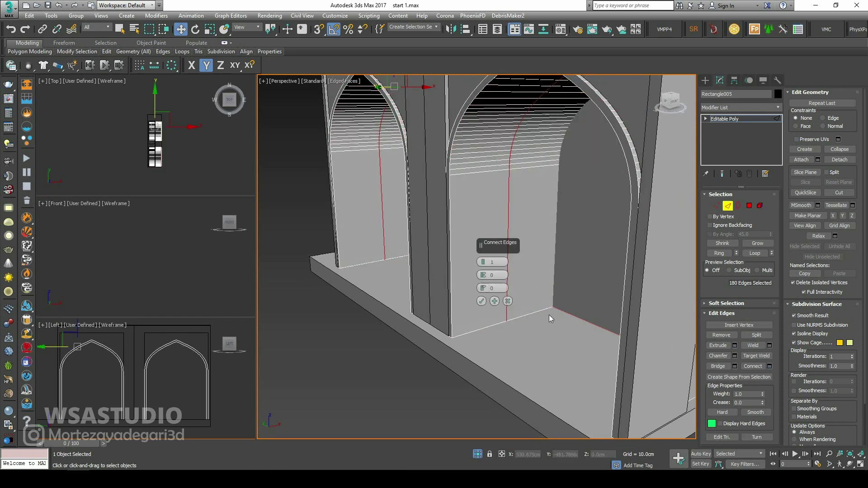
{"action": "left_click", "coordinate": [482, 301]}
{"action": "middle_click_drag", "start_coordinate": [407, 349], "coordinate": [424, 215], "text": "alt"}
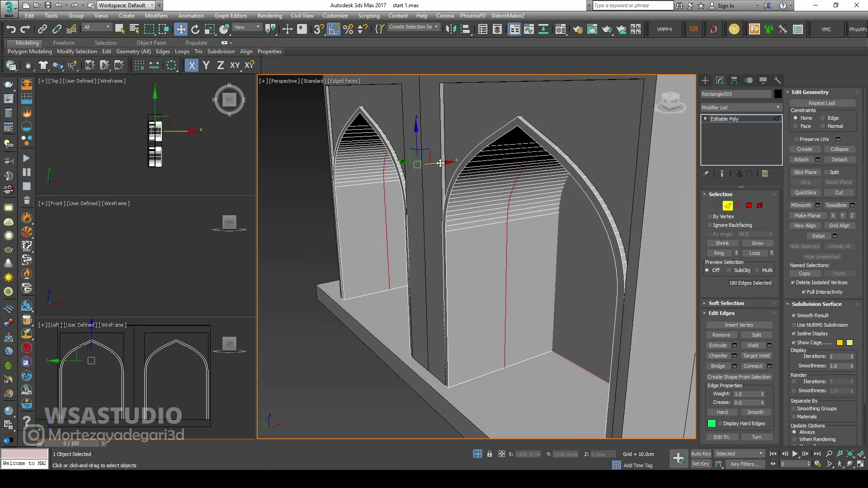
Step: Slide the selected vertical edge loops along X to the front rim of both arches
{"action": "left_click_drag", "start_coordinate": [431, 169], "coordinate": [393, 178]}
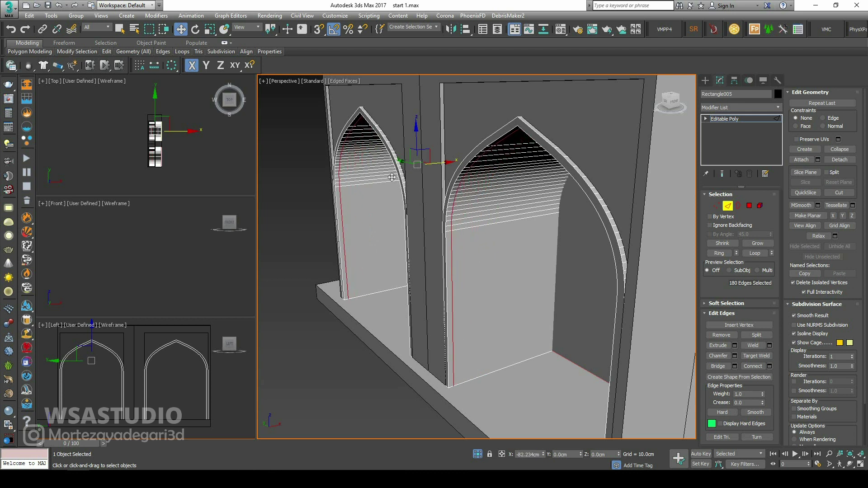
{"action": "left_click_drag", "start_coordinate": [392, 176], "coordinate": [388, 176]}
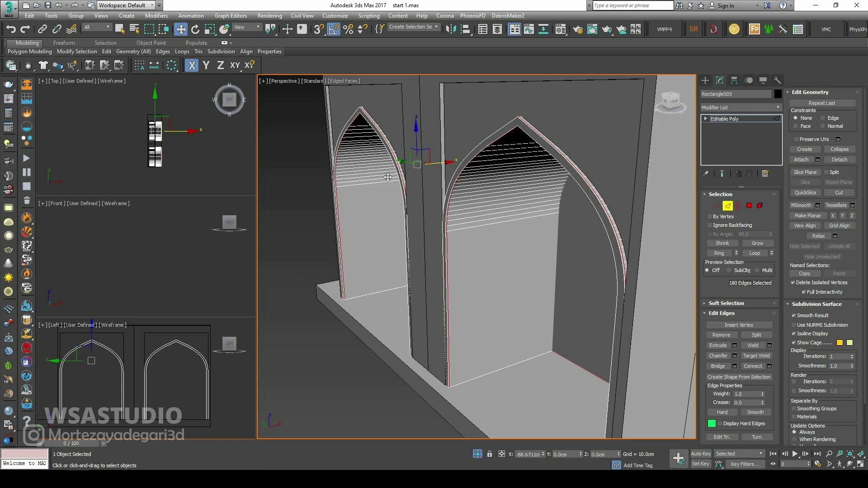
{"action": "left_click_drag", "start_coordinate": [388, 177], "coordinate": [388, 177]}
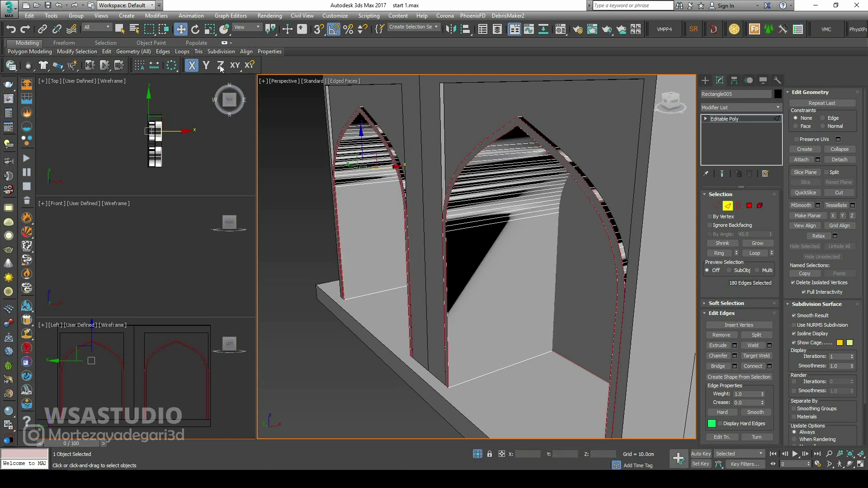
Step: Offset the selected edge loops slightly inward from the arches' front rim with an exact X move
{"action": "right_click", "coordinate": [181, 29]}
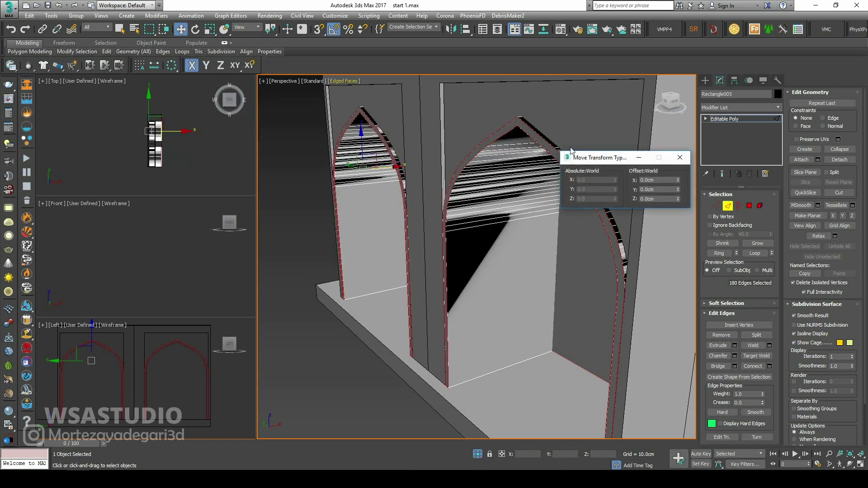
{"action": "double_click", "coordinate": [661, 181]}
{"action": "type", "text": "1"}
{"action": "key", "text": "Return"}
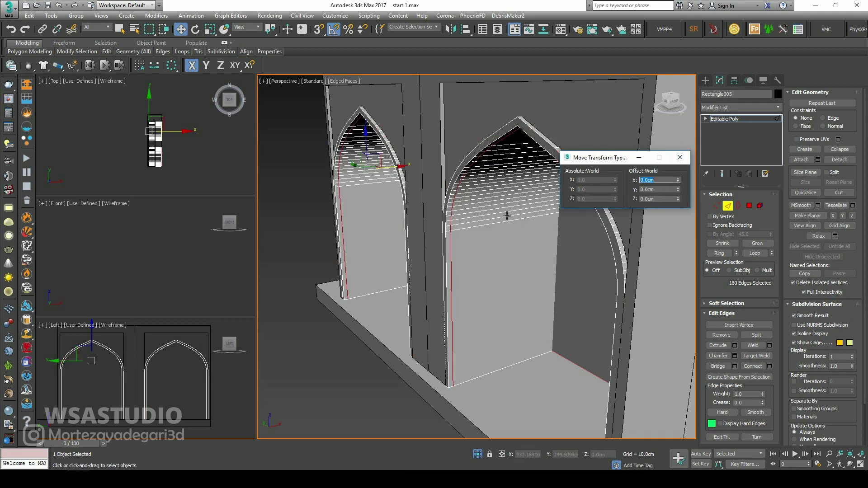
Step: Select the inner polygons of both arches behind the front rim and detach them as Object001
{"action": "left_click", "coordinate": [750, 206]}
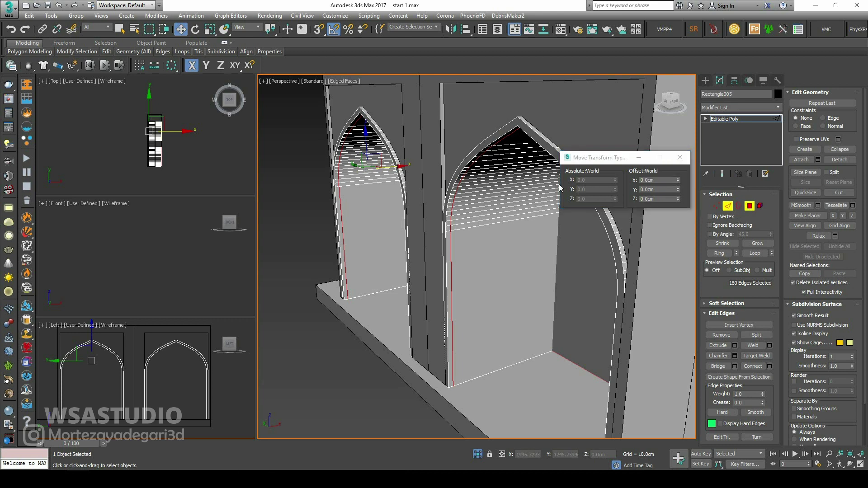
{"action": "right_click", "coordinate": [183, 142]}
{"action": "key", "text": "alt+w"}
{"action": "left_click_drag", "start_coordinate": [483, 162], "coordinate": [392, 388]}
{"action": "key", "text": "alt+w"}
{"action": "scroll", "coordinate": [487, 284], "scroll_direction": "up", "scroll_amount": 5}
{"action": "middle_click_drag", "start_coordinate": [488, 284], "coordinate": [566, 276], "text": "alt"}
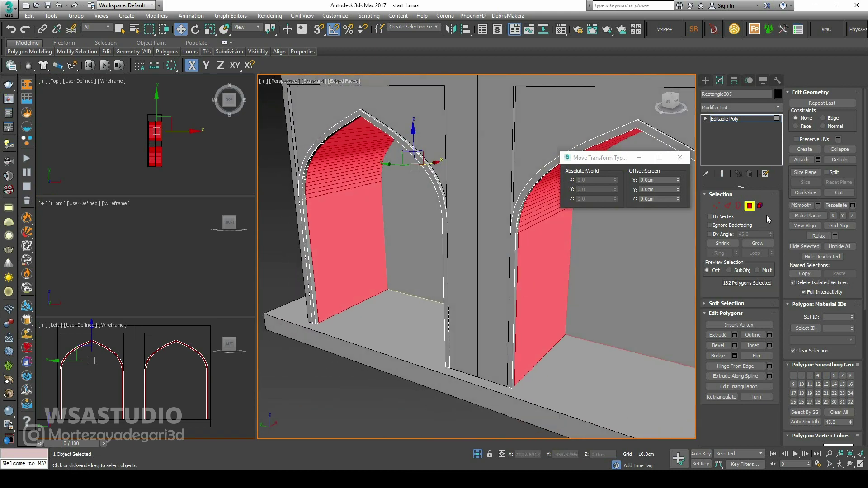
{"action": "left_click", "coordinate": [829, 161]}
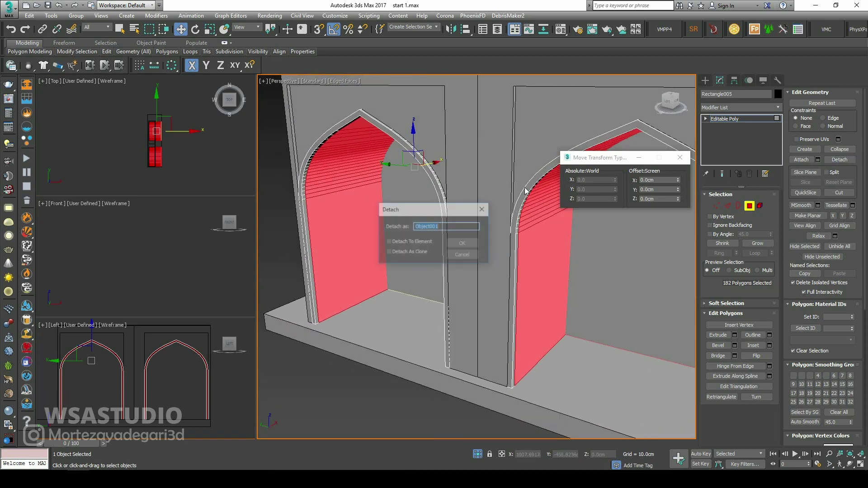
{"action": "left_click", "coordinate": [470, 242]}
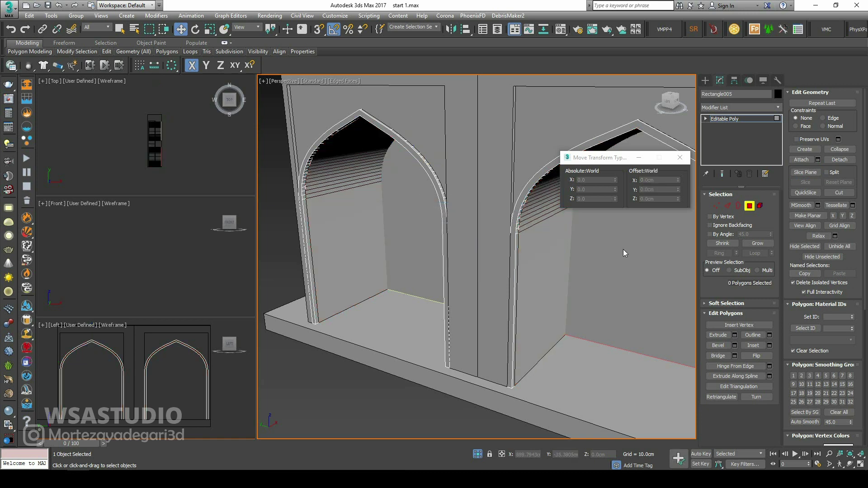
{"action": "left_click", "coordinate": [749, 206]}
Step: In the Left view, draw a box about 133 cm long and 21 cm wide from the second arch's lower-left corner
{"action": "left_click", "coordinate": [494, 283]}
{"action": "key", "text": "z"}
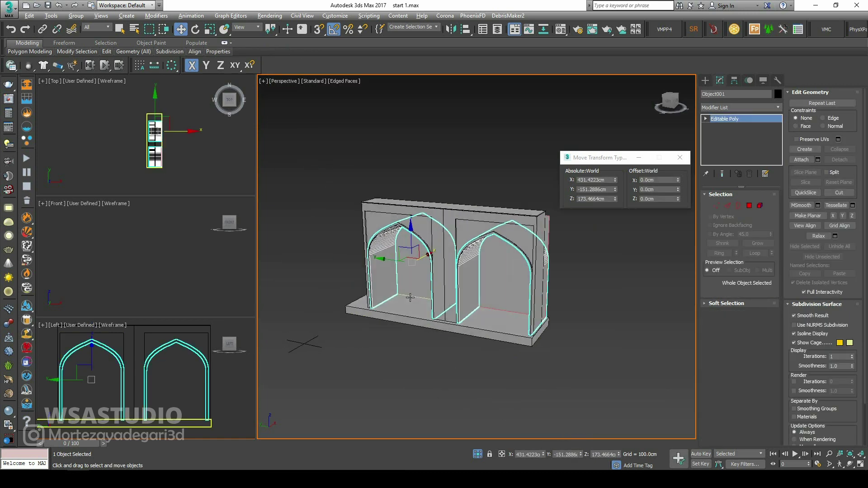
{"action": "middle_click_drag", "start_coordinate": [410, 297], "coordinate": [513, 283], "text": "alt"}
{"action": "key", "text": "alt+w"}
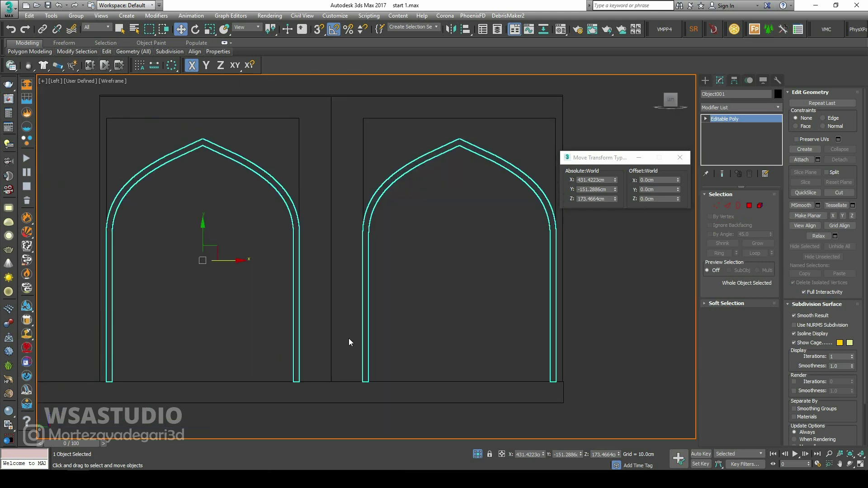
{"action": "left_click", "coordinate": [705, 80]}
{"action": "left_click", "coordinate": [722, 135]}
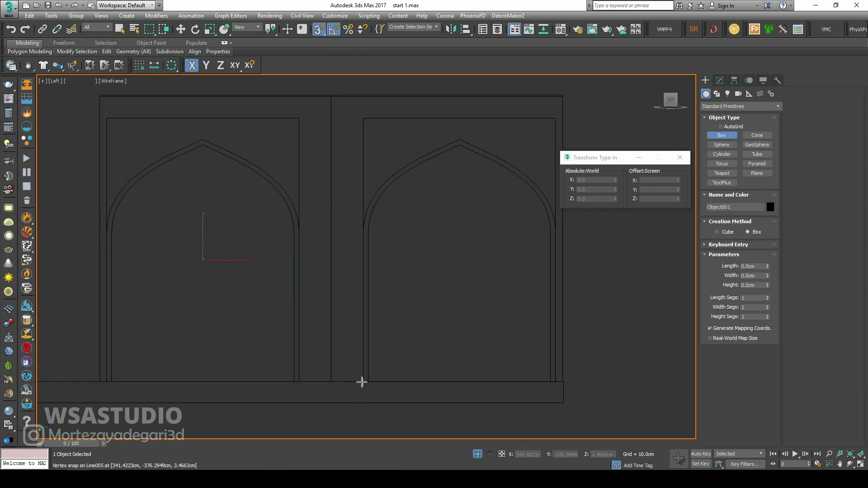
{"action": "left_click_drag", "start_coordinate": [360, 382], "coordinate": [377, 286]}
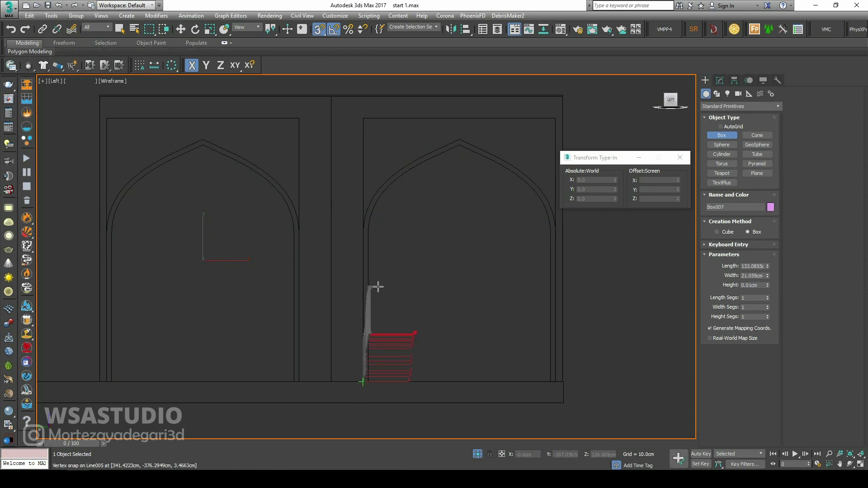
{"action": "right_click", "coordinate": [378, 287]}
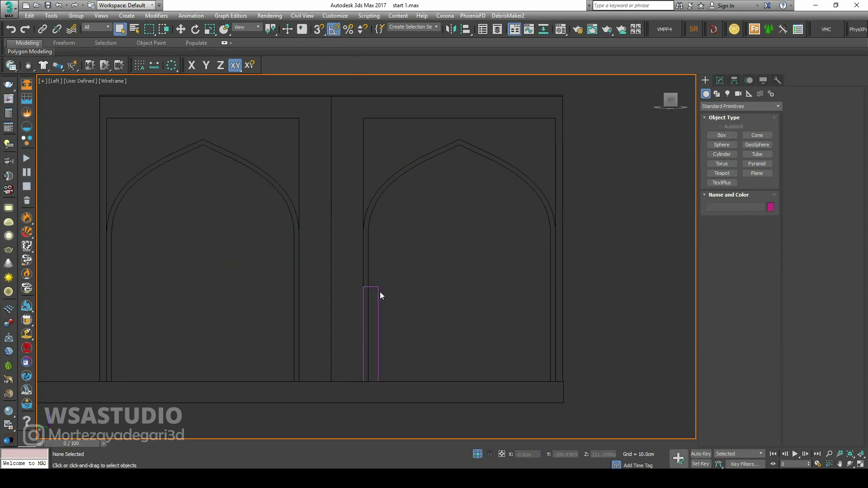
Step: Set the box's length to 90 cm and snap its lower-left corner down to the top of the base slab
{"action": "left_click", "coordinate": [379, 291]}
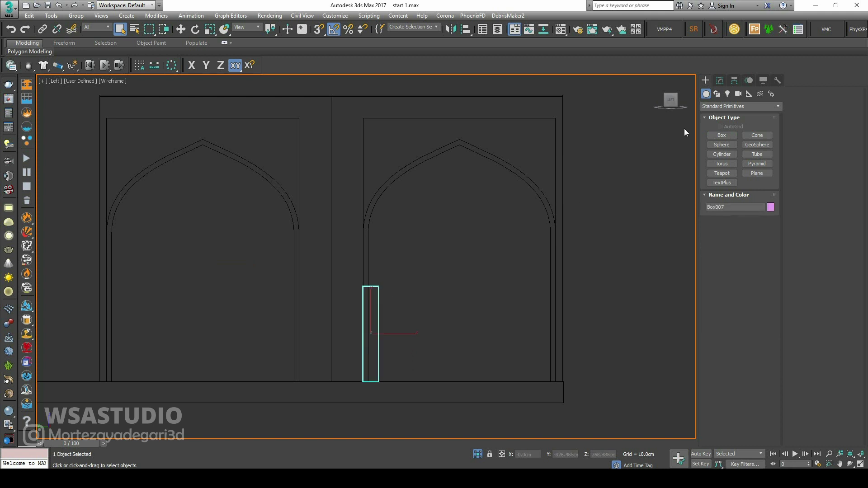
{"action": "left_click", "coordinate": [720, 80]}
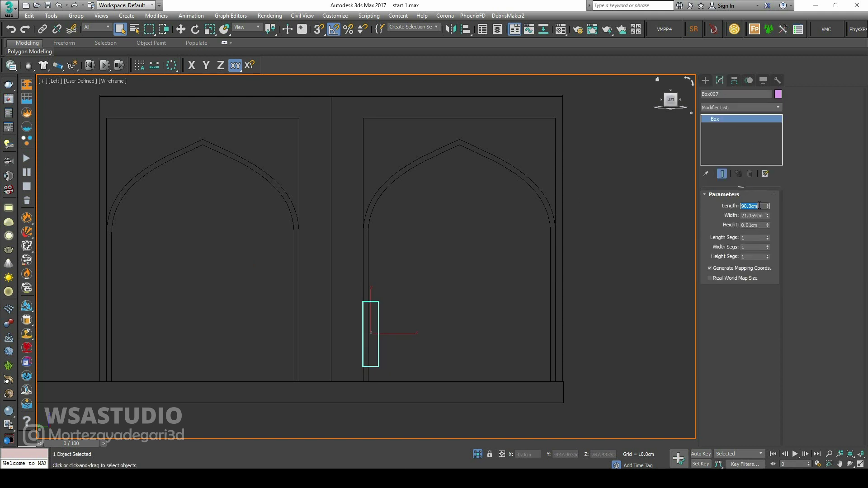
{"action": "left_click", "coordinate": [319, 31]}
{"action": "scroll", "coordinate": [384, 347], "scroll_direction": "up", "scroll_amount": 4}
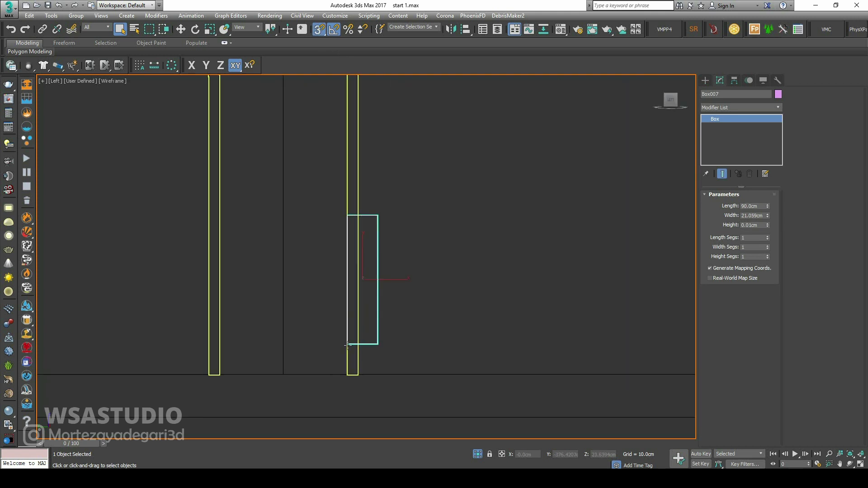
{"action": "left_click", "coordinate": [187, 29]}
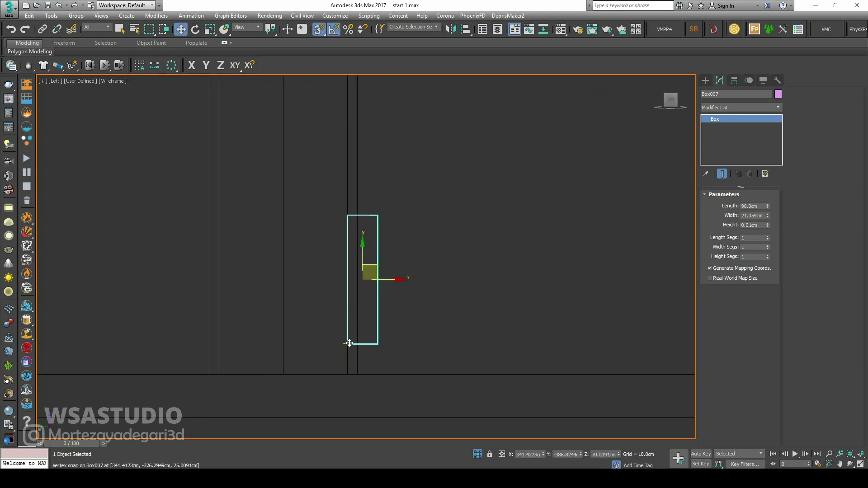
{"action": "left_click_drag", "start_coordinate": [348, 344], "coordinate": [349, 375]}
Step: Select the lower vertical edges of the detached arch interiors and connect them with one horizontal segment
{"action": "key", "text": "alt+w"}
{"action": "middle_click_drag", "start_coordinate": [448, 329], "coordinate": [419, 322], "text": "alt"}
{"action": "left_click", "coordinate": [420, 291]}
{"action": "middle_click_drag", "start_coordinate": [420, 291], "coordinate": [452, 289], "text": "alt"}
{"action": "left_click", "coordinate": [728, 204]}
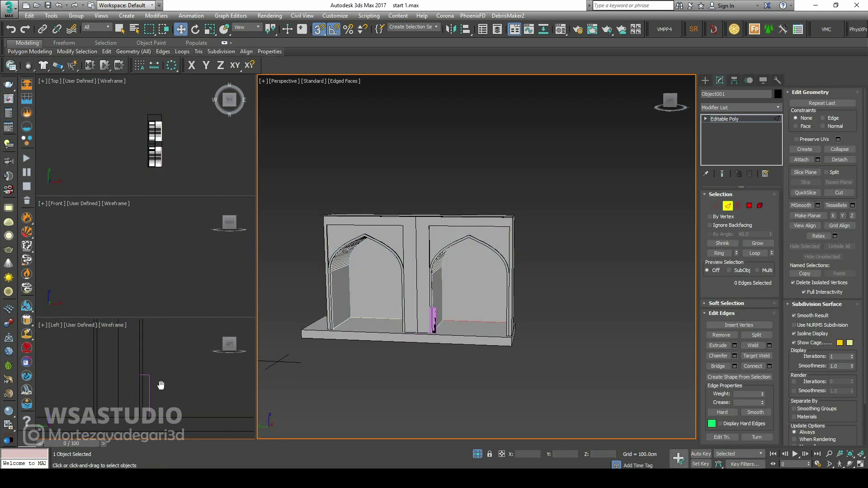
{"action": "left_click", "coordinate": [145, 375]}
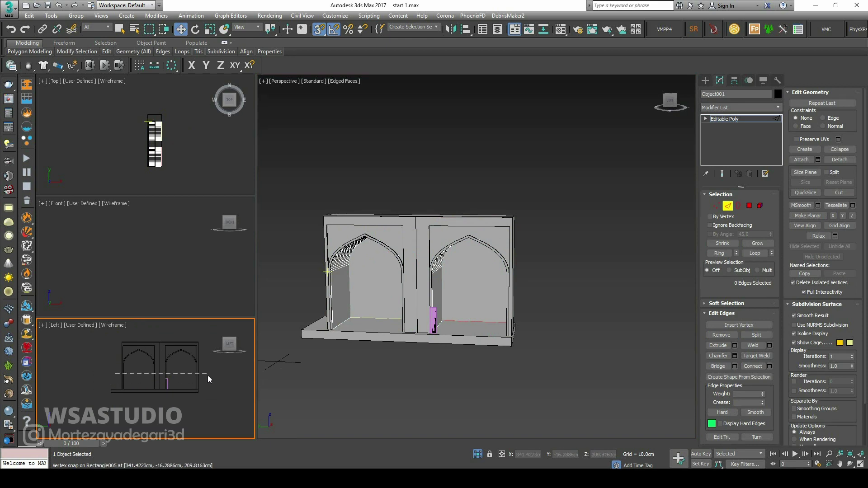
{"action": "left_click_drag", "start_coordinate": [208, 375], "coordinate": [209, 378]}
{"action": "middle_click_drag", "start_coordinate": [389, 326], "coordinate": [444, 330], "text": "alt"}
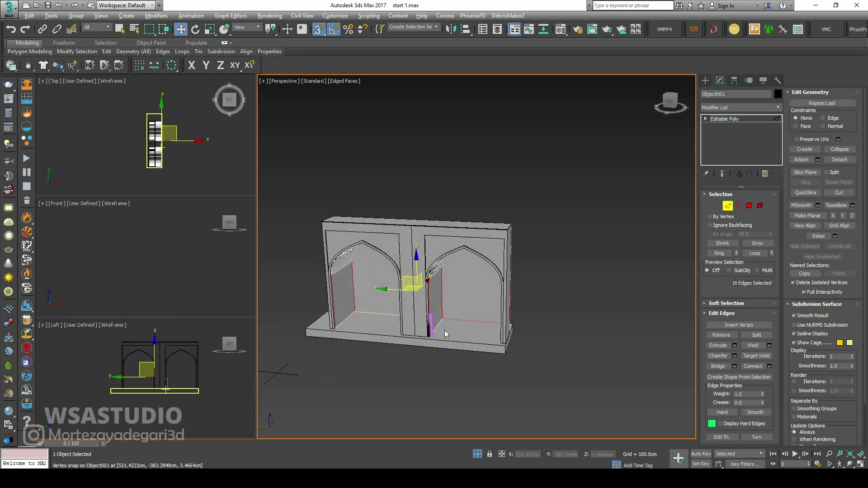
{"action": "left_click", "coordinate": [770, 366]}
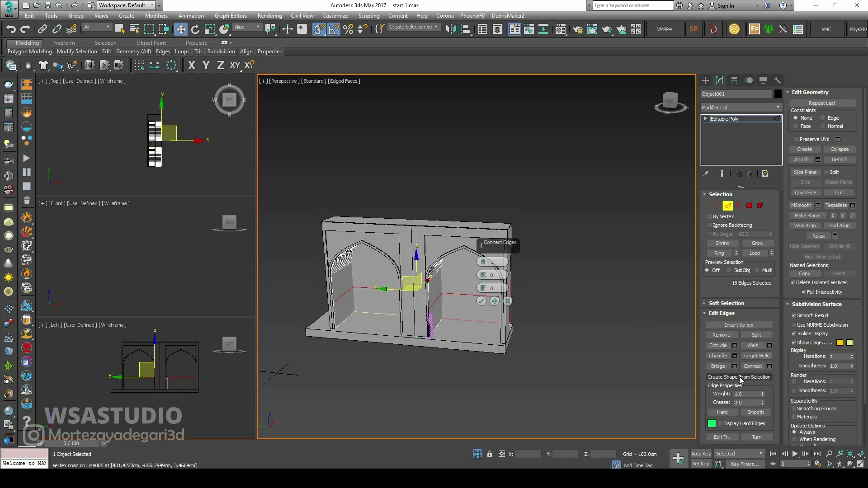
{"action": "middle_click_drag", "start_coordinate": [475, 340], "coordinate": [437, 336], "text": "alt"}
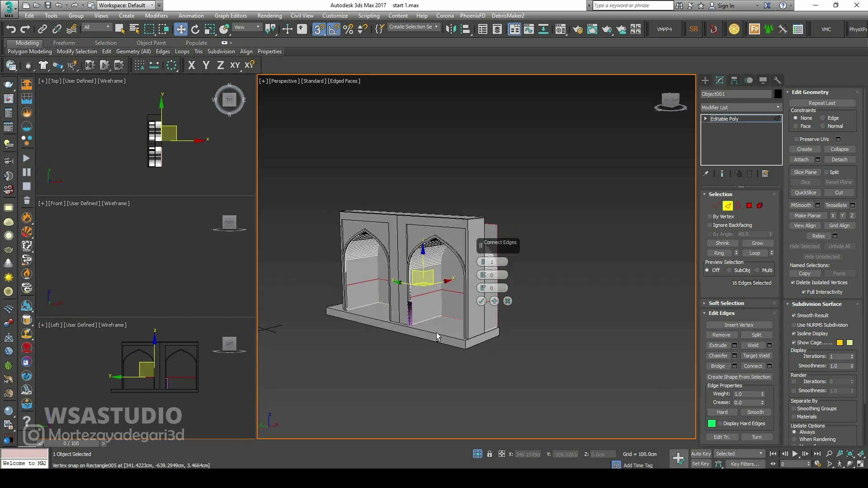
{"action": "right_click", "coordinate": [233, 369]}
{"action": "key", "text": "alt+w"}
{"action": "middle_click_drag", "start_coordinate": [215, 361], "coordinate": [161, 341]}
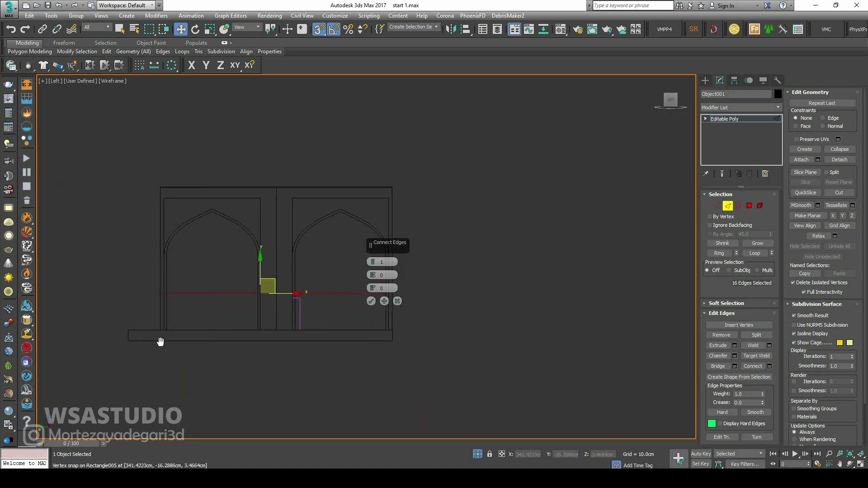
Step: Using 2D vertex snapping, move the new horizontal edges down to the height of the guide box's top
{"action": "scroll", "coordinate": [272, 293], "scroll_direction": "up", "scroll_amount": 5}
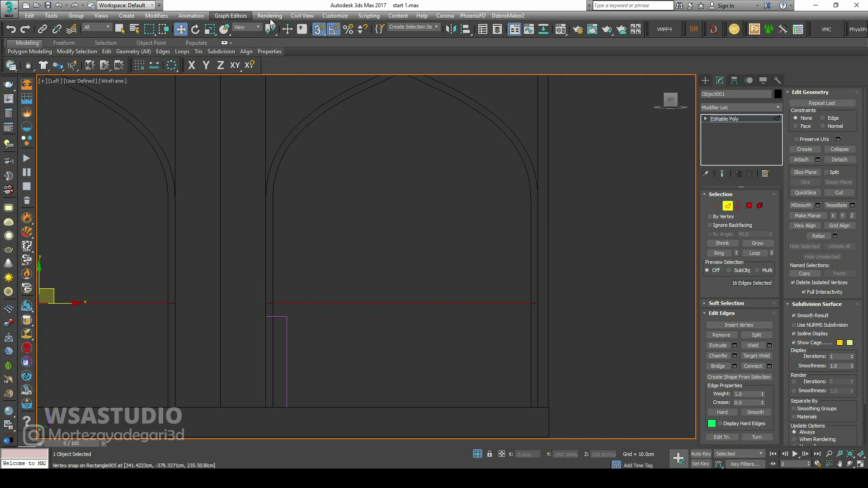
{"action": "left_click_drag", "start_coordinate": [317, 47], "coordinate": [317, 45]}
{"action": "scroll", "coordinate": [265, 316], "scroll_direction": "up", "scroll_amount": 5}
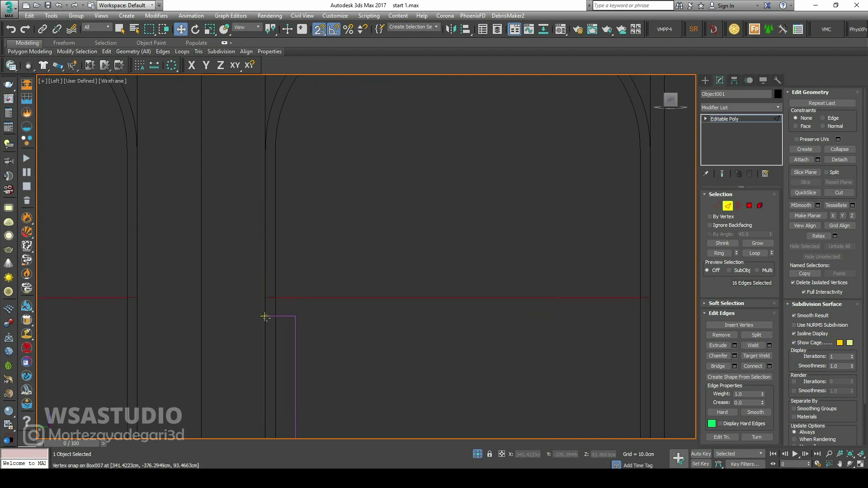
{"action": "left_click_drag", "start_coordinate": [268, 261], "coordinate": [263, 310]}
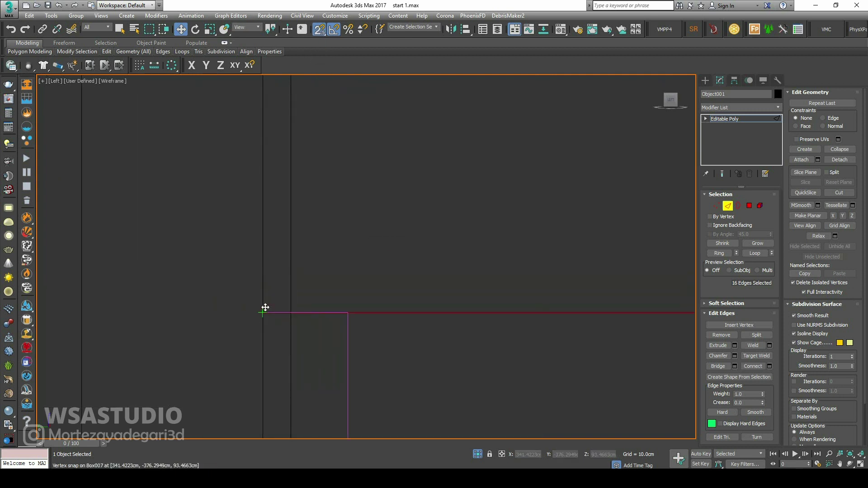
{"action": "scroll", "coordinate": [290, 309], "scroll_direction": "down", "scroll_amount": 5}
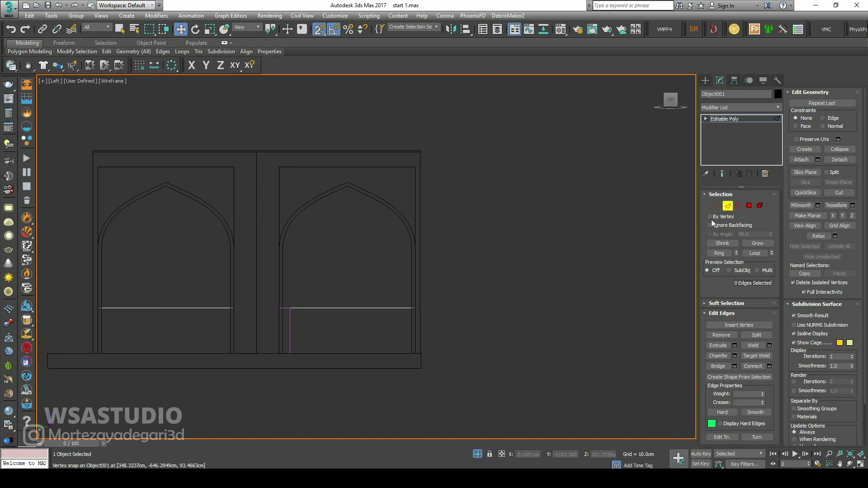
{"action": "left_click", "coordinate": [728, 207]}
Step: Delete the guide box at the foot of the second arch and return to the Perspective view
{"action": "left_click", "coordinate": [289, 331]}
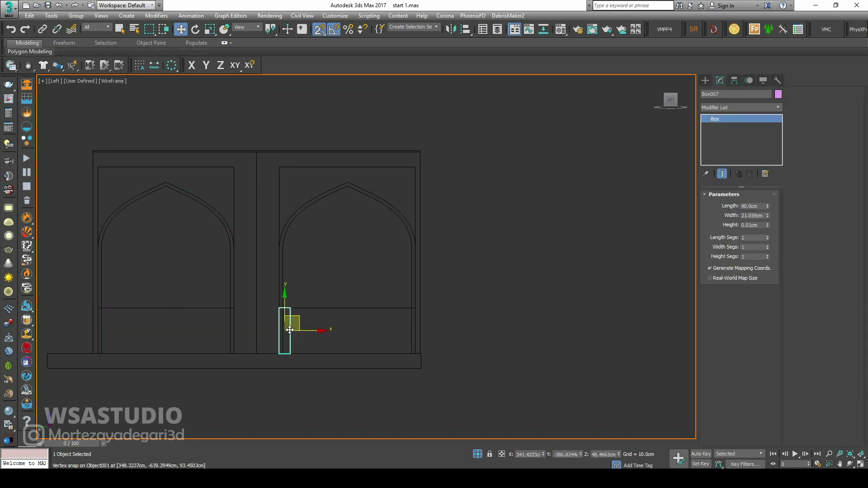
{"action": "key", "text": "Delete"}
{"action": "key", "text": "alt+w"}
{"action": "middle_click", "coordinate": [364, 307]}
{"action": "key", "text": "alt+w"}
{"action": "middle_click_drag", "start_coordinate": [365, 306], "coordinate": [438, 314], "text": "alt"}
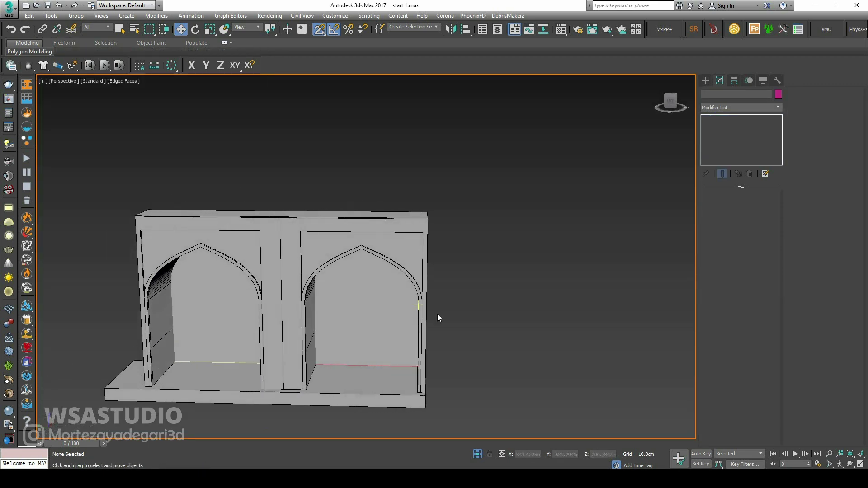
Step: Select the back plane behind the second arch and convert it to Editable Poly
{"action": "left_click", "coordinate": [412, 341]}
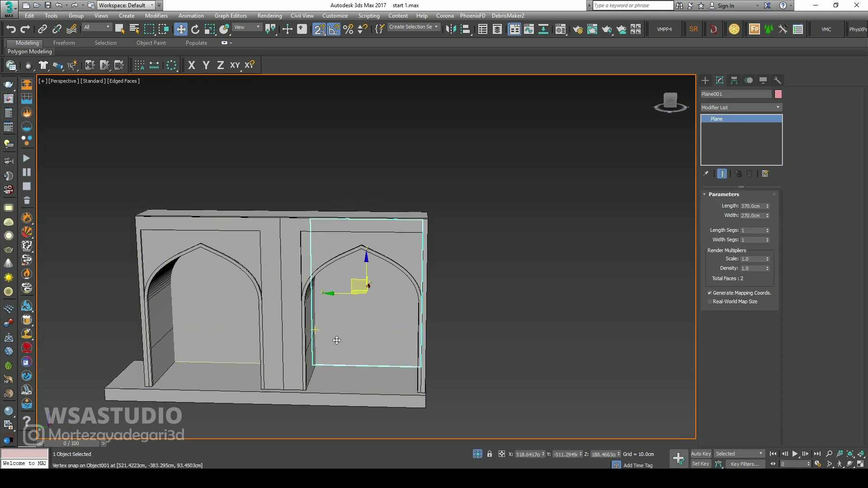
{"action": "middle_click_drag", "start_coordinate": [341, 334], "coordinate": [332, 326], "text": "alt"}
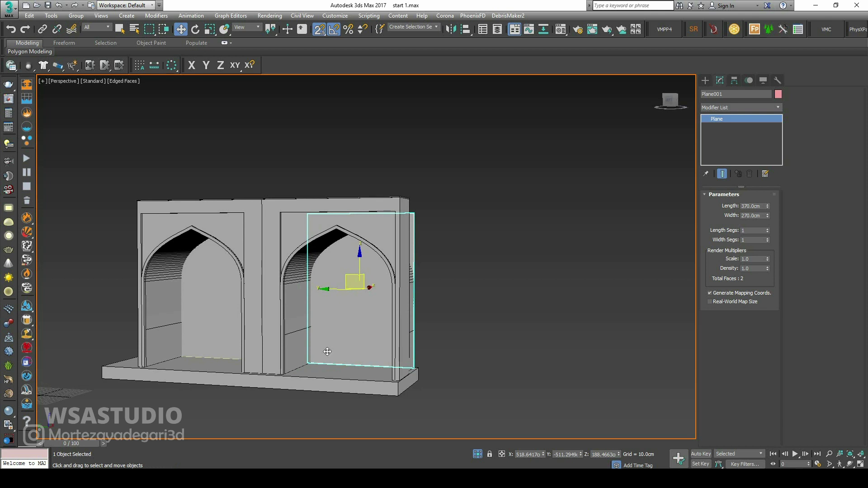
{"action": "left_click", "coordinate": [767, 230]}
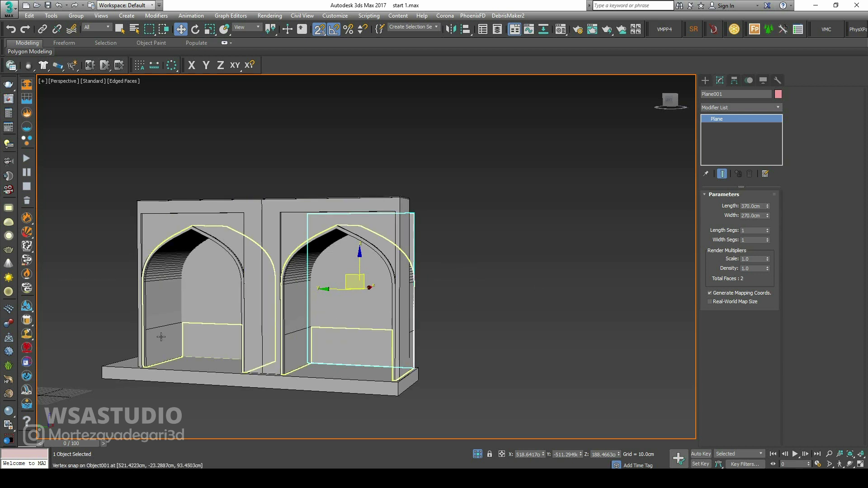
{"action": "key", "text": "alt+w"}
{"action": "left_click", "coordinate": [137, 393]}
{"action": "key", "text": "alt+w"}
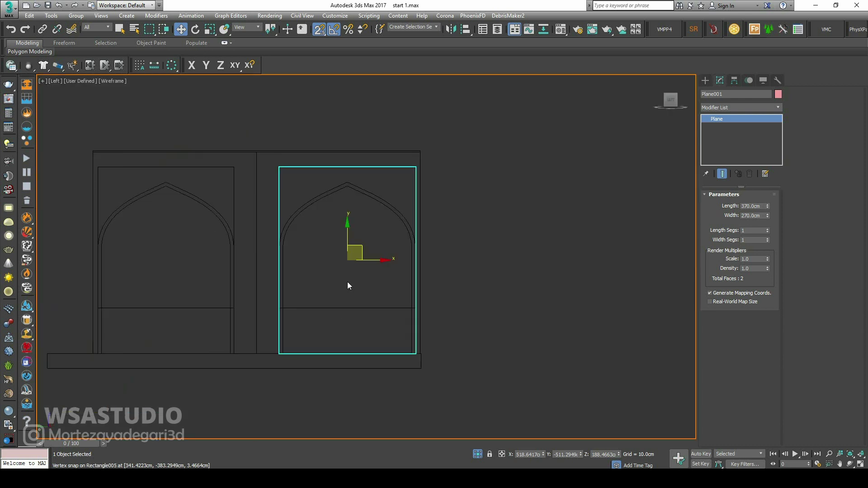
{"action": "right_click", "coordinate": [384, 275]}
{"action": "mouse_move", "coordinate": [470, 367]}
{"action": "left_click", "coordinate": [503, 373]}
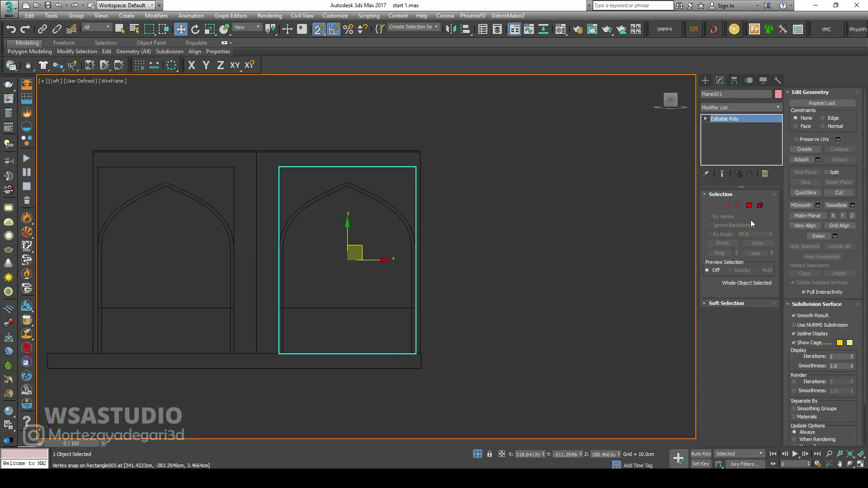
Step: Select the vertical side edges of the back plane behind the second arch and connect them with one segment
{"action": "left_click", "coordinate": [728, 207]}
{"action": "left_click_drag", "start_coordinate": [486, 249], "coordinate": [171, 269]}
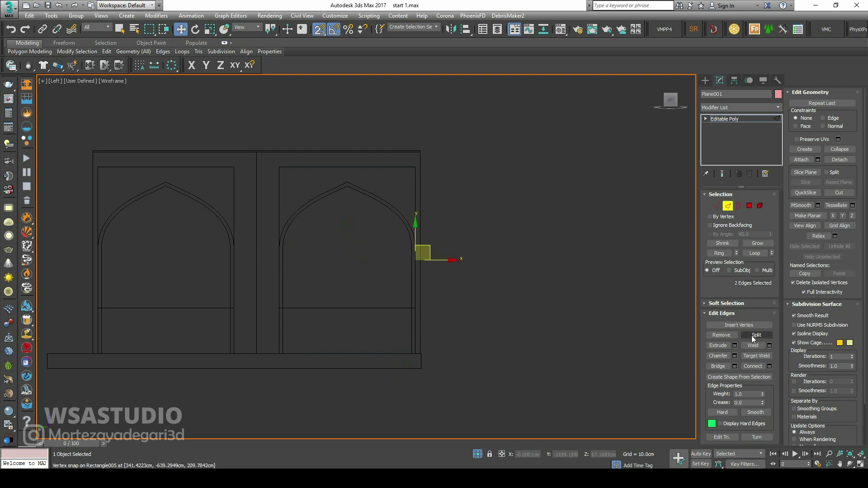
{"action": "left_click", "coordinate": [770, 367]}
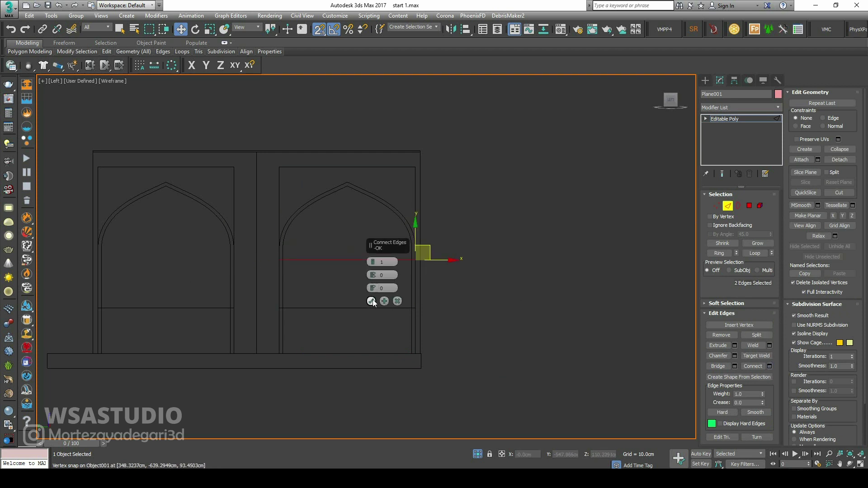
{"action": "left_click", "coordinate": [372, 301]}
Step: Snap the new horizontal edge of that back plane down to the dado line and leave edge editing
{"action": "scroll", "coordinate": [284, 270], "scroll_direction": "up", "scroll_amount": 5}
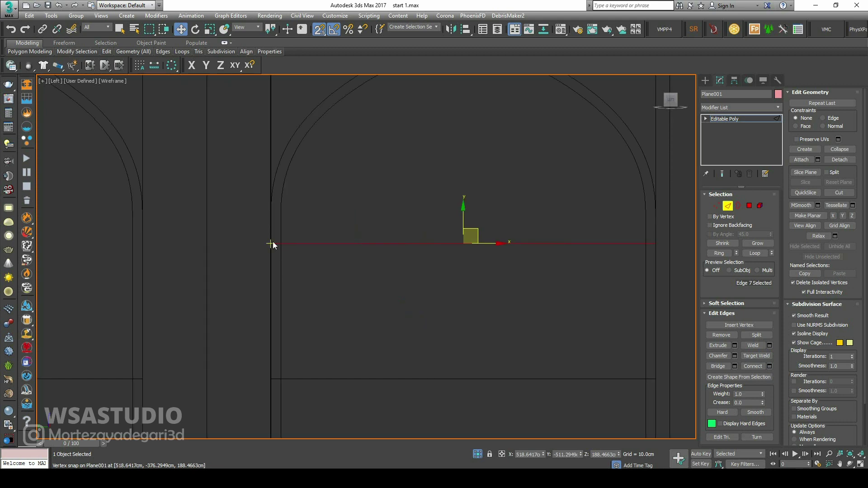
{"action": "left_click_drag", "start_coordinate": [272, 244], "coordinate": [273, 378]}
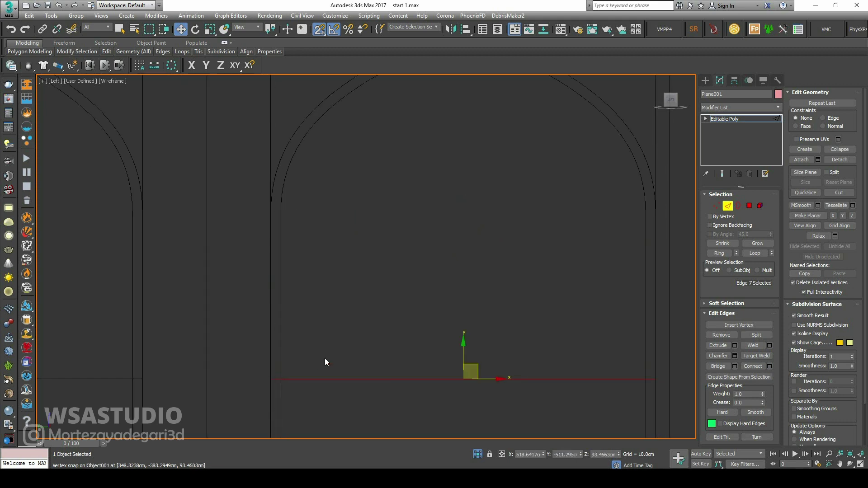
{"action": "key", "text": "alt+w"}
{"action": "middle_click_drag", "start_coordinate": [417, 346], "coordinate": [465, 326], "text": "alt"}
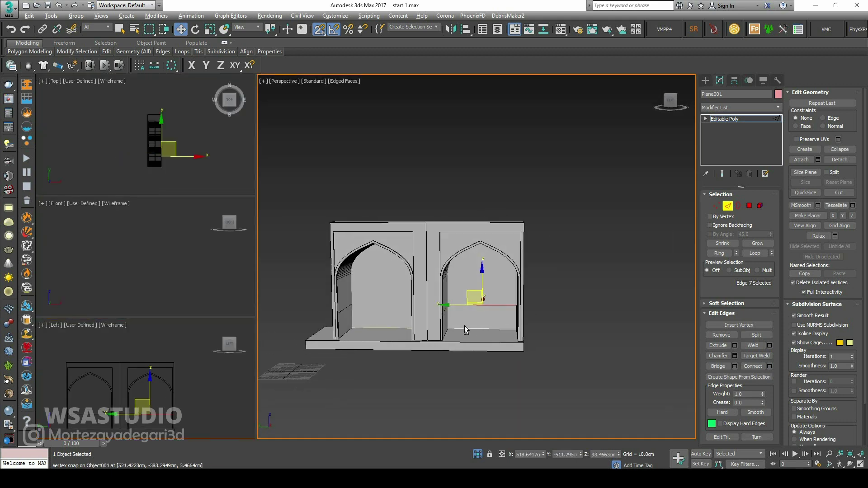
{"action": "middle_click", "coordinate": [113, 384]}
{"action": "key", "text": "alt+w"}
{"action": "left_click", "coordinate": [729, 207]}
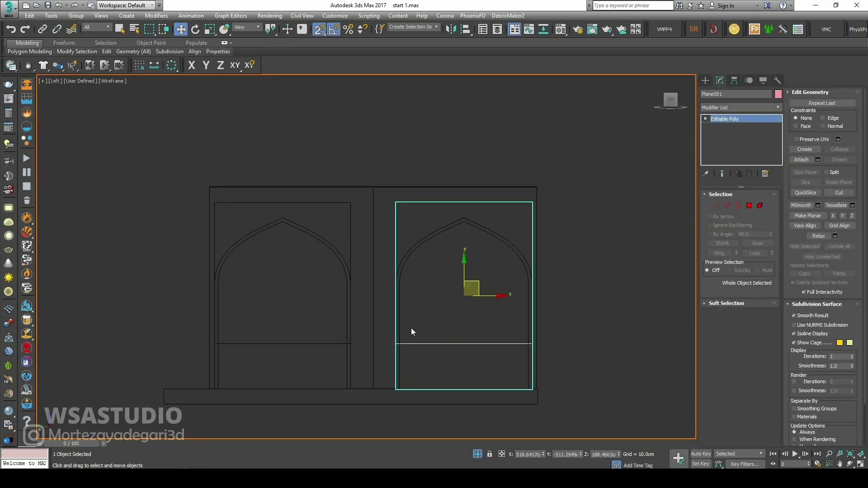
Step: Select the back plane behind the other arch and convert it to Editable Poly
{"action": "key", "text": "alt+w"}
{"action": "middle_click_drag", "start_coordinate": [389, 305], "coordinate": [400, 307]}
{"action": "left_click", "coordinate": [396, 296]}
{"action": "middle_click", "coordinate": [150, 398]}
{"action": "key", "text": "alt+w"}
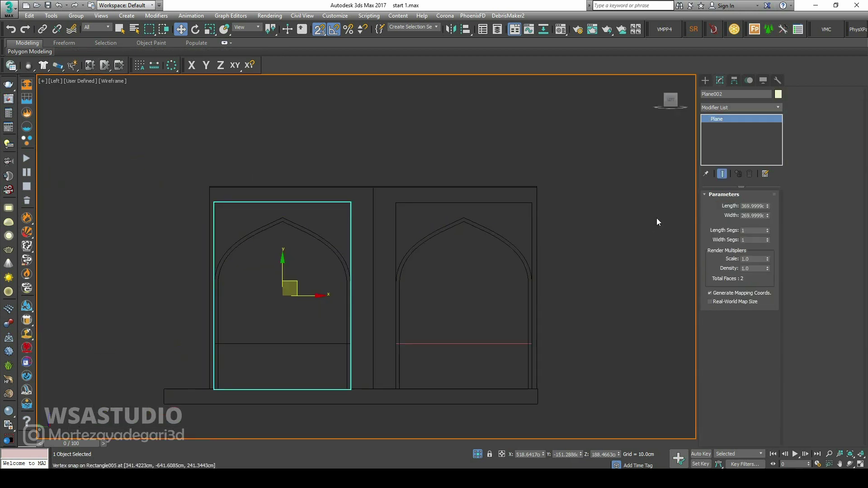
{"action": "right_click", "coordinate": [290, 322]}
{"action": "mouse_move", "coordinate": [353, 405]}
{"action": "left_click", "coordinate": [416, 413]}
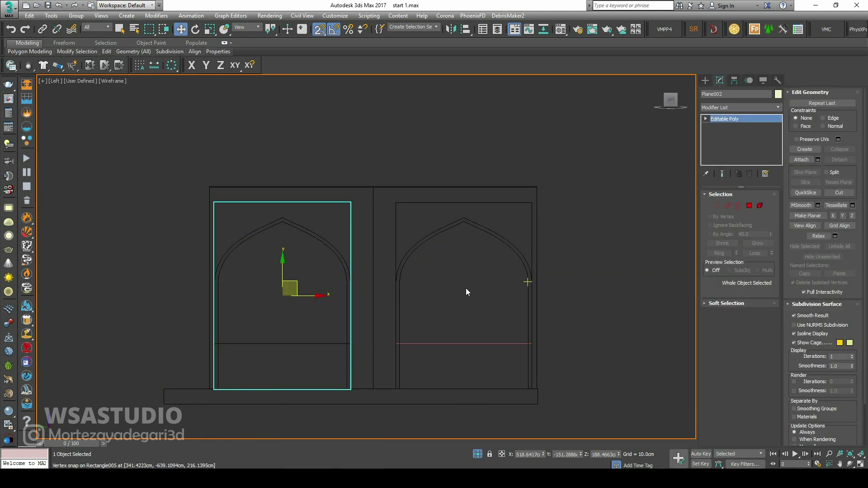
Step: Connect the vertical side edges of the first arch's back plane with one horizontal segment
{"action": "key", "text": "alt+w"}
{"action": "middle_click_drag", "start_coordinate": [411, 303], "coordinate": [418, 304], "text": "alt"}
{"action": "middle_click", "coordinate": [219, 381]}
{"action": "key", "text": "alt+w"}
{"action": "left_click", "coordinate": [730, 206]}
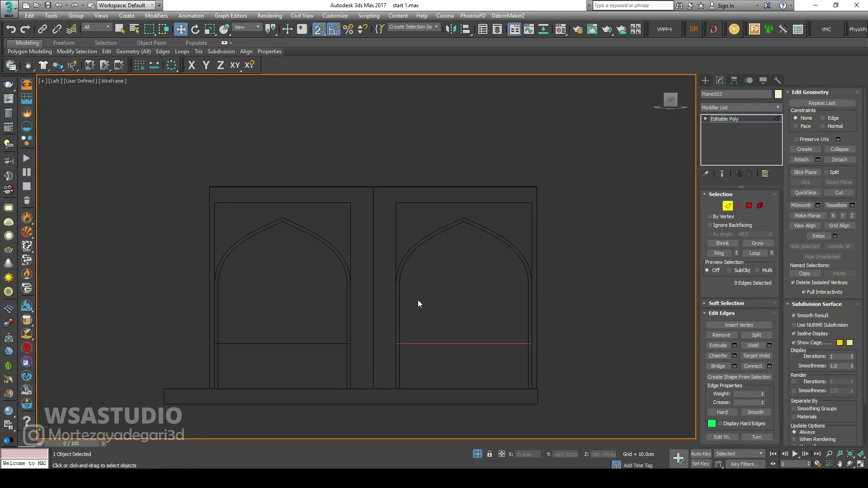
{"action": "left_click", "coordinate": [770, 367]}
{"action": "left_click", "coordinate": [370, 302]}
Step: Snap the first back plane's new edge down to the dado line, finish edge editing and return to the Perspective view
{"action": "scroll", "coordinate": [356, 271], "scroll_direction": "up", "scroll_amount": 4}
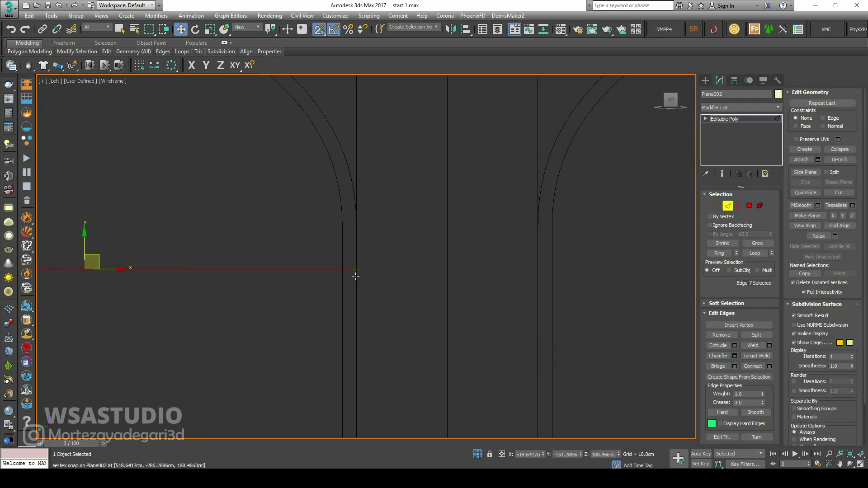
{"action": "scroll", "coordinate": [356, 277], "scroll_direction": "down", "scroll_amount": 4}
{"action": "left_click_drag", "start_coordinate": [357, 274], "coordinate": [356, 323]}
{"action": "left_click", "coordinate": [727, 207]}
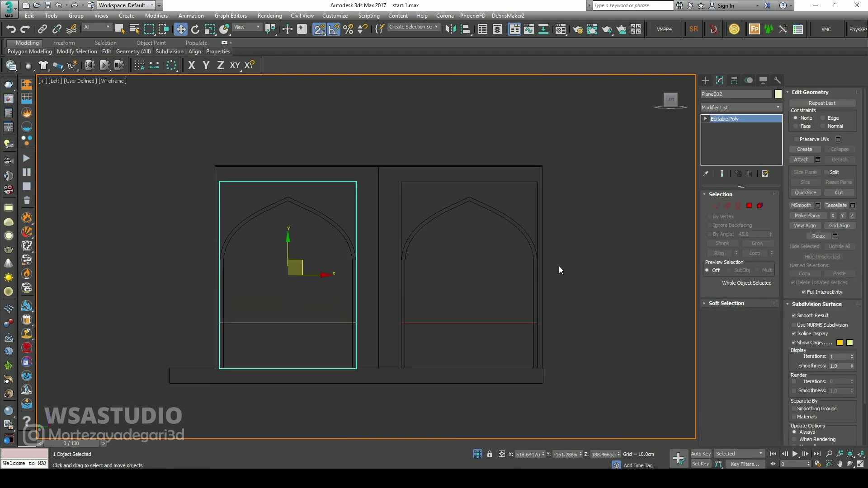
{"action": "key", "text": "alt+w"}
{"action": "middle_click_drag", "start_coordinate": [497, 271], "coordinate": [457, 275], "text": "alt"}
{"action": "scroll", "coordinate": [458, 276], "scroll_direction": "up", "scroll_amount": 5}
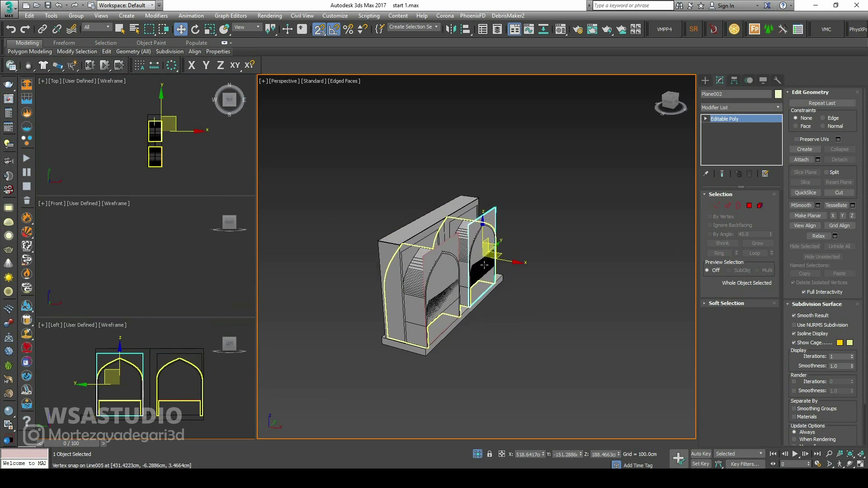
Step: Turn off snapping, select both back planes and move them along X away from the rear of the wall
{"action": "left_click", "coordinate": [319, 29]}
{"action": "left_click", "coordinate": [415, 199], "text": "ctrl"}
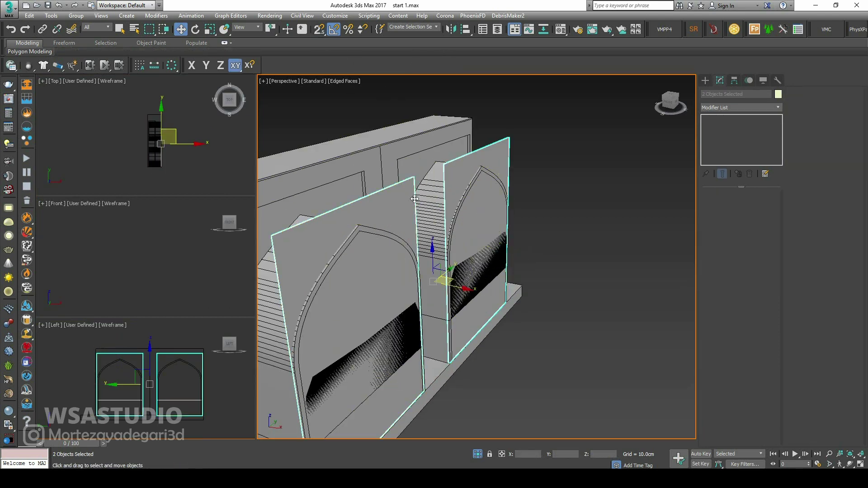
{"action": "scroll", "coordinate": [446, 281], "scroll_direction": "down", "scroll_amount": 3}
{"action": "middle_click_drag", "start_coordinate": [446, 280], "coordinate": [475, 246], "text": "alt"}
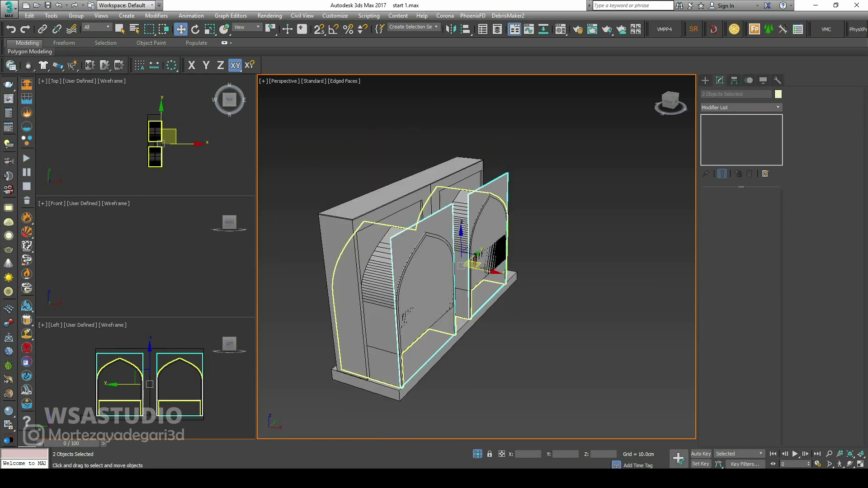
{"action": "left_click_drag", "start_coordinate": [475, 246], "coordinate": [586, 289]}
{"action": "scroll", "coordinate": [586, 290], "scroll_direction": "up", "scroll_amount": 3}
{"action": "middle_click_drag", "start_coordinate": [586, 289], "coordinate": [523, 298], "text": "alt"}
Step: Delete the polygons closing the rear of both detached arch interiors and leave polygon editing
{"action": "left_click", "coordinate": [497, 305]}
{"action": "left_click", "coordinate": [750, 207]}
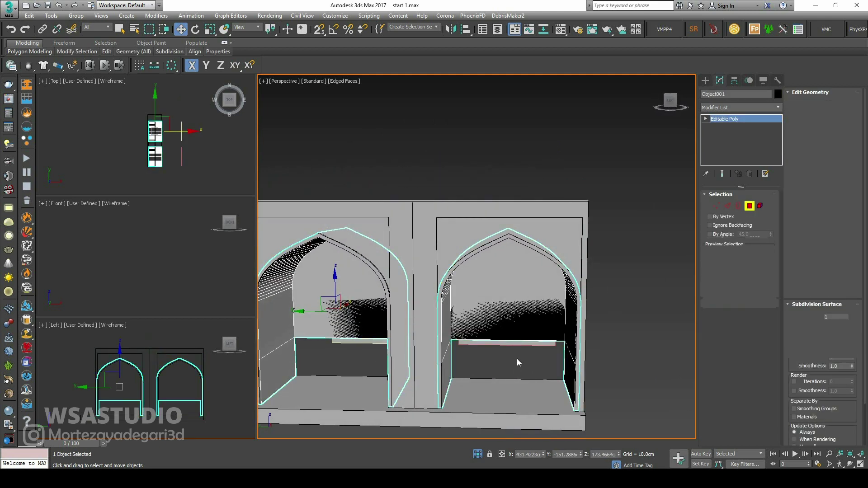
{"action": "left_click", "coordinate": [500, 296]}
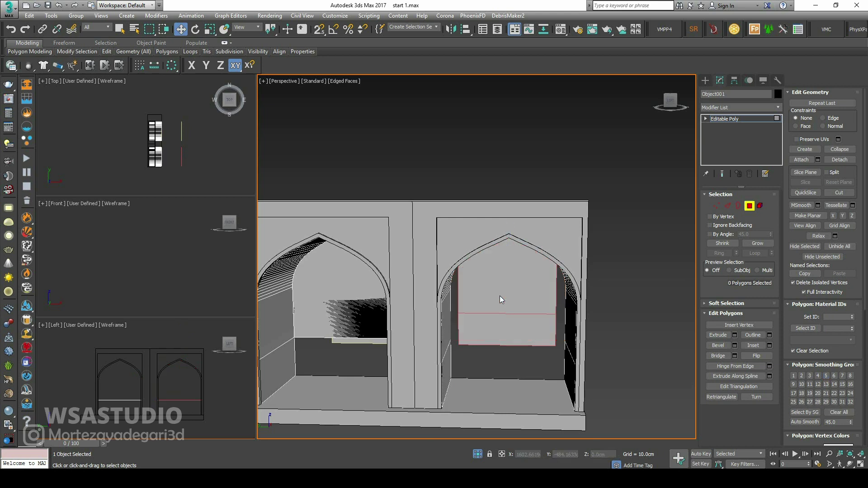
{"action": "left_click", "coordinate": [348, 310]}
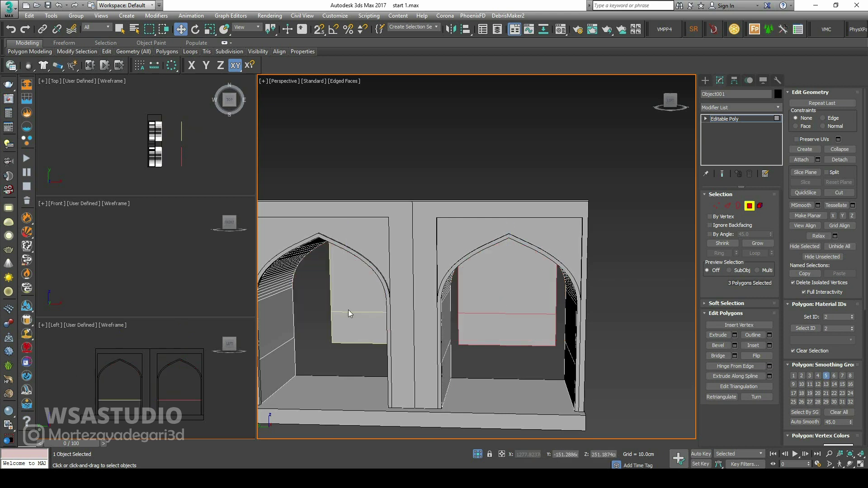
{"action": "middle_click_drag", "start_coordinate": [349, 310], "coordinate": [552, 316], "text": "alt"}
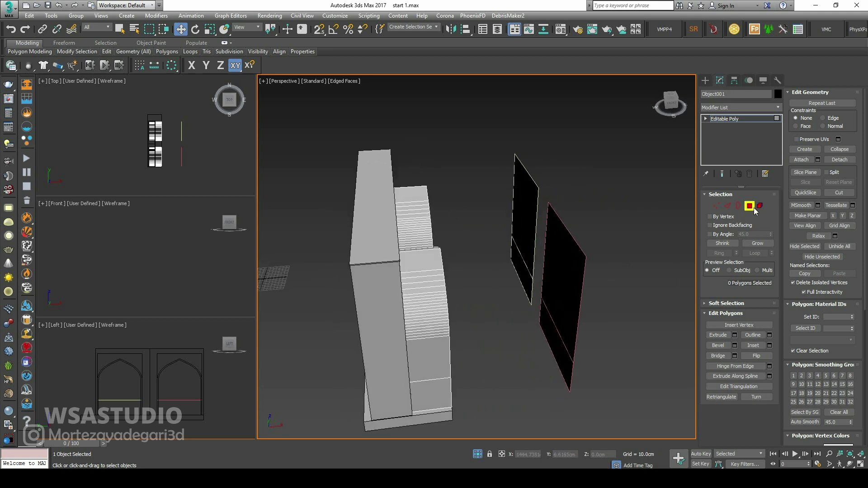
{"action": "left_click", "coordinate": [749, 206]}
Step: Bring both back planes back along X so they sit against the rear openings of the arch interiors
{"action": "left_click_drag", "start_coordinate": [475, 244], "coordinate": [461, 275]}
{"action": "middle_click_drag", "start_coordinate": [461, 275], "coordinate": [435, 286], "text": "alt"}
{"action": "scroll", "coordinate": [427, 257], "scroll_direction": "up", "scroll_amount": 5}
{"action": "left_click_drag", "start_coordinate": [494, 266], "coordinate": [497, 266]}
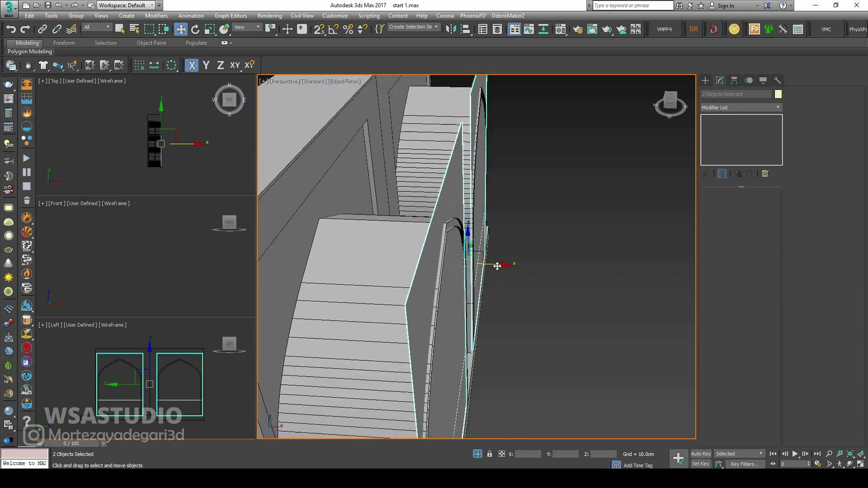
{"action": "scroll", "coordinate": [498, 267], "scroll_direction": "down", "scroll_amount": 5}
{"action": "middle_click_drag", "start_coordinate": [497, 267], "coordinate": [562, 213], "text": "alt"}
Step: Give all the isolated wall's objects a black object colour, then exit isolation with them selected
{"action": "key", "text": "ctrl+d"}
{"action": "key", "text": "ctrl+a"}
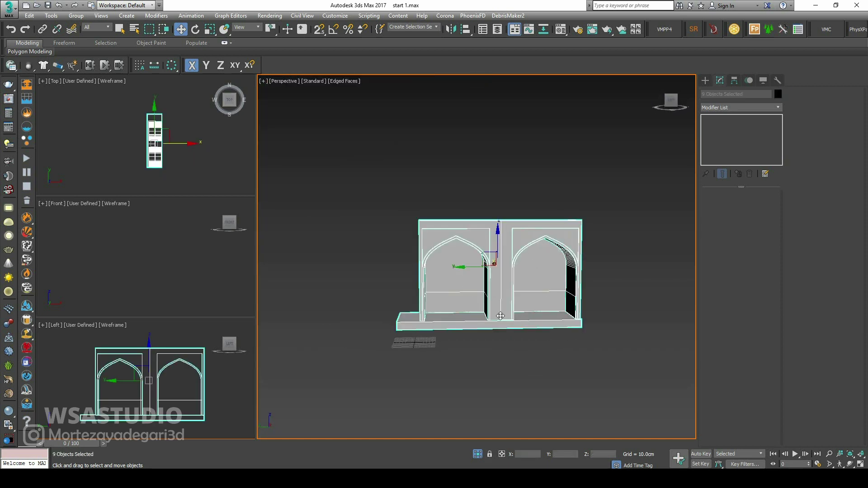
{"action": "left_click", "coordinate": [778, 95]}
{"action": "left_click", "coordinate": [640, 243]}
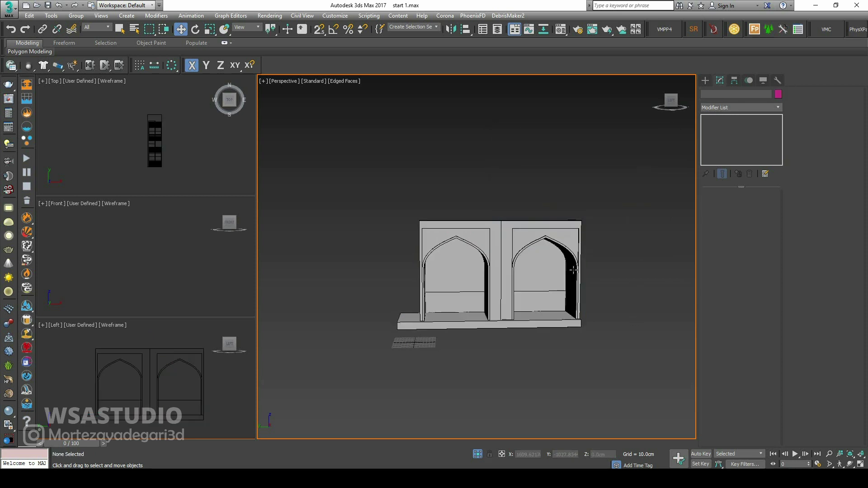
{"action": "middle_click_drag", "start_coordinate": [602, 226], "coordinate": [380, 350], "text": "alt"}
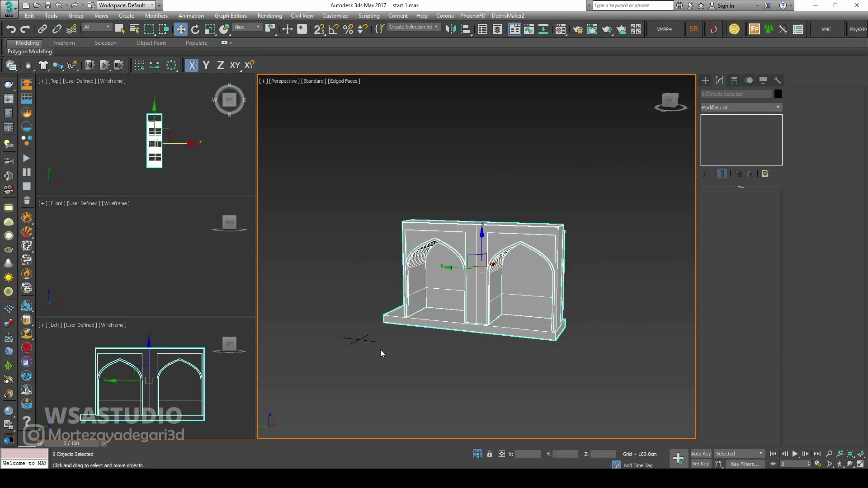
{"action": "left_click", "coordinate": [478, 454]}
Step: Group all the selected parts of the two-bay niche wall as Group001
{"action": "middle_click_drag", "start_coordinate": [459, 269], "coordinate": [551, 207], "text": "alt"}
{"action": "scroll", "coordinate": [550, 208], "scroll_direction": "up", "scroll_amount": 3}
{"action": "middle_click_drag", "start_coordinate": [573, 170], "coordinate": [398, 297], "text": "alt"}
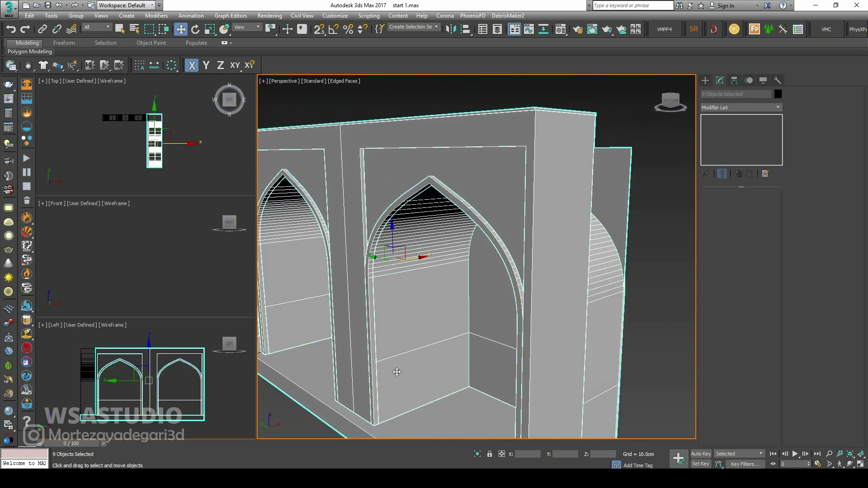
{"action": "middle_click_drag", "start_coordinate": [397, 372], "coordinate": [474, 305], "text": "alt"}
{"action": "middle_click_drag", "start_coordinate": [399, 309], "coordinate": [413, 351], "text": "alt"}
{"action": "scroll", "coordinate": [411, 321], "scroll_direction": "down", "scroll_amount": 10}
{"action": "middle_click_drag", "start_coordinate": [411, 321], "coordinate": [437, 346], "text": "alt"}
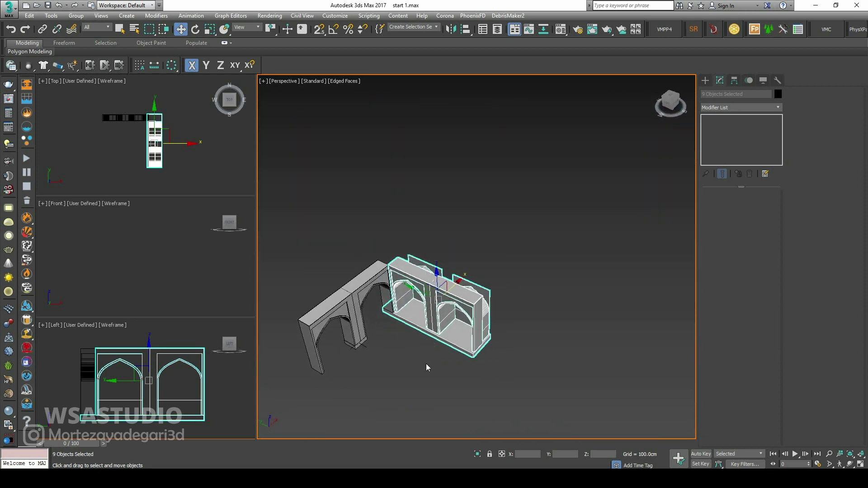
{"action": "left_click", "coordinate": [76, 15]}
{"action": "left_click", "coordinate": [77, 25]}
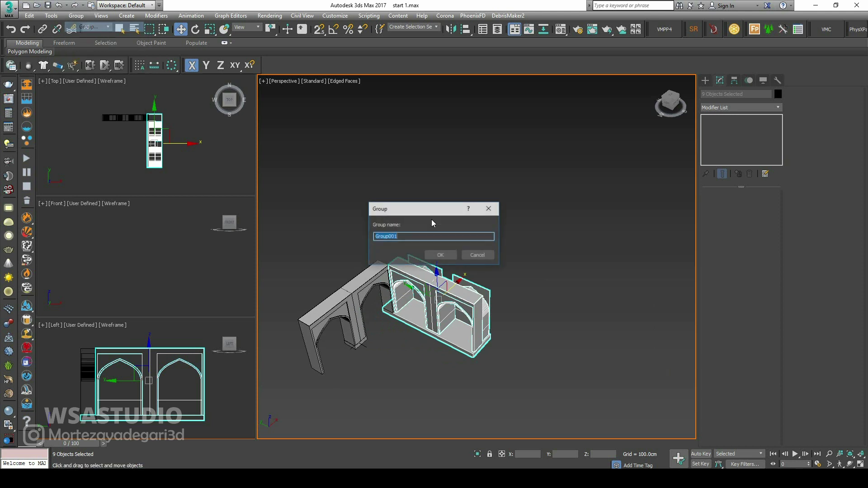
{"action": "left_click", "coordinate": [444, 252]}
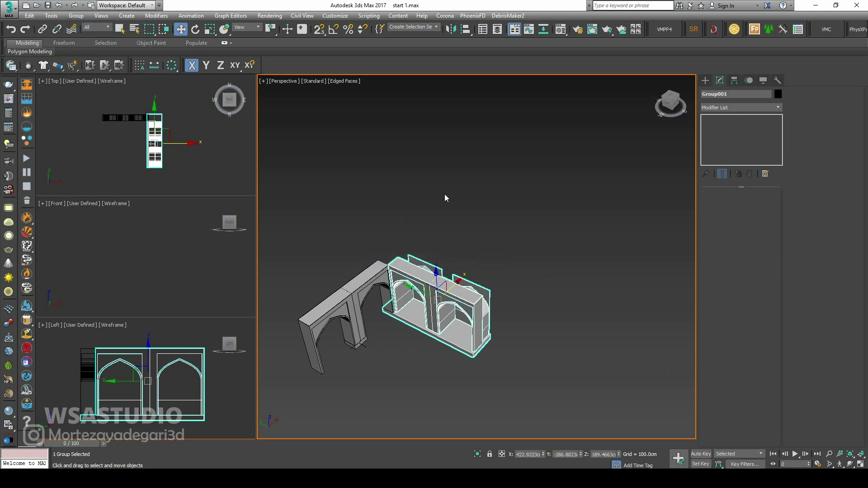
Step: Mirror the wall group across the X axis as an instance with 0.0 cm offset
{"action": "left_click", "coordinate": [451, 29]}
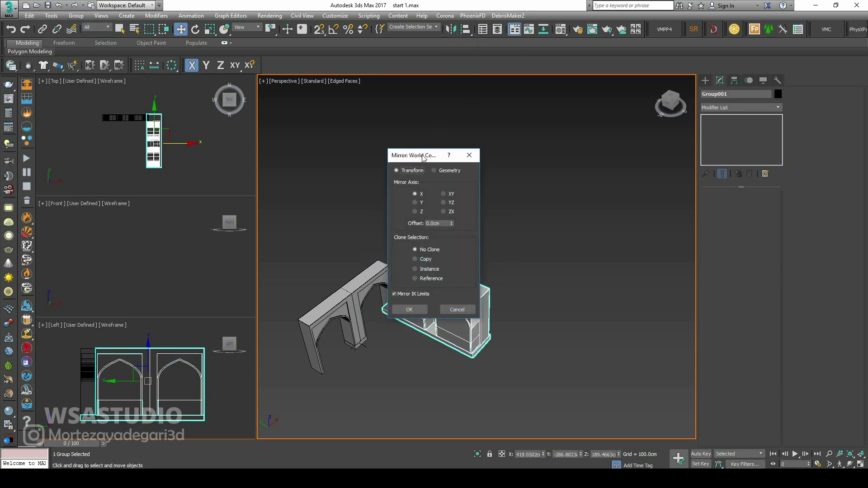
{"action": "left_click_drag", "start_coordinate": [422, 158], "coordinate": [620, 159]}
{"action": "left_click", "coordinate": [613, 270]}
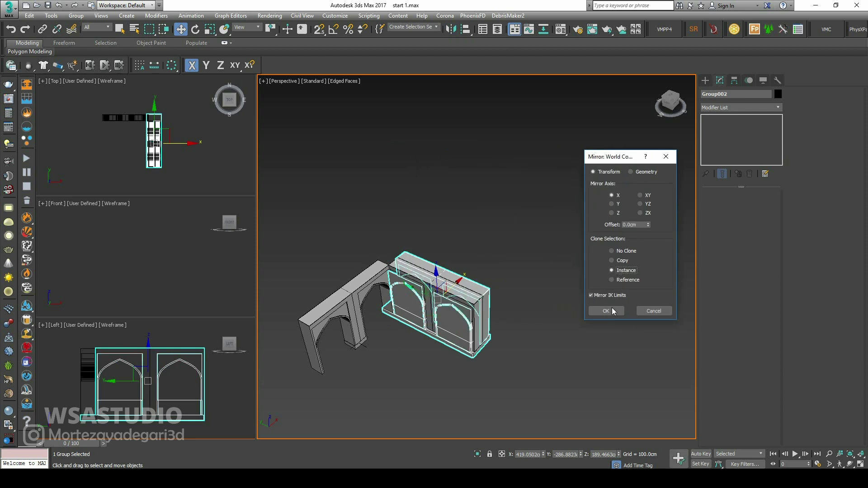
{"action": "left_click", "coordinate": [606, 311]}
Step: Move the mirrored wall group along X to the far end of the connecting arcade wall
{"action": "middle_click_drag", "start_coordinate": [480, 307], "coordinate": [451, 276], "text": "alt"}
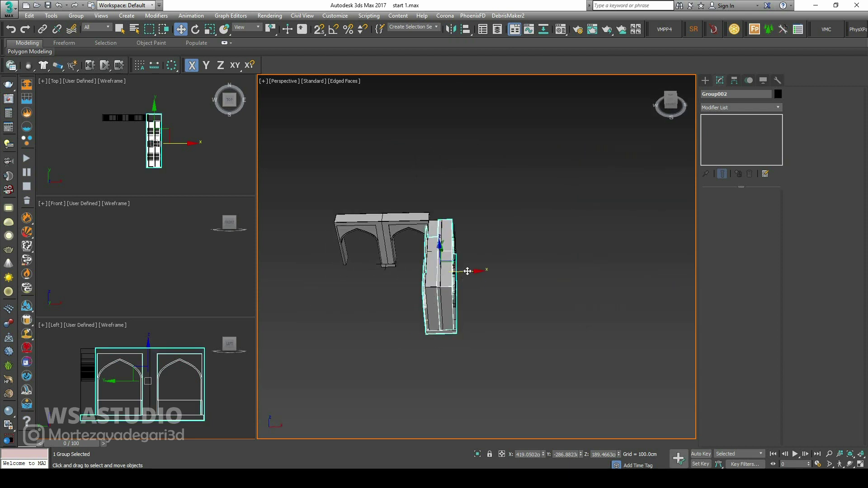
{"action": "left_click_drag", "start_coordinate": [468, 271], "coordinate": [365, 271]}
{"action": "middle_click_drag", "start_coordinate": [365, 272], "coordinate": [397, 246], "text": "alt"}
{"action": "left_click_drag", "start_coordinate": [397, 245], "coordinate": [377, 248]}
{"action": "middle_click_drag", "start_coordinate": [378, 248], "coordinate": [407, 172], "text": "alt"}
Step: Enable 3D snapping and snap the mirrored group's upper corner onto the adjoining corner of the connecting arcade wall
{"action": "scroll", "coordinate": [407, 172], "scroll_direction": "up", "scroll_amount": 6}
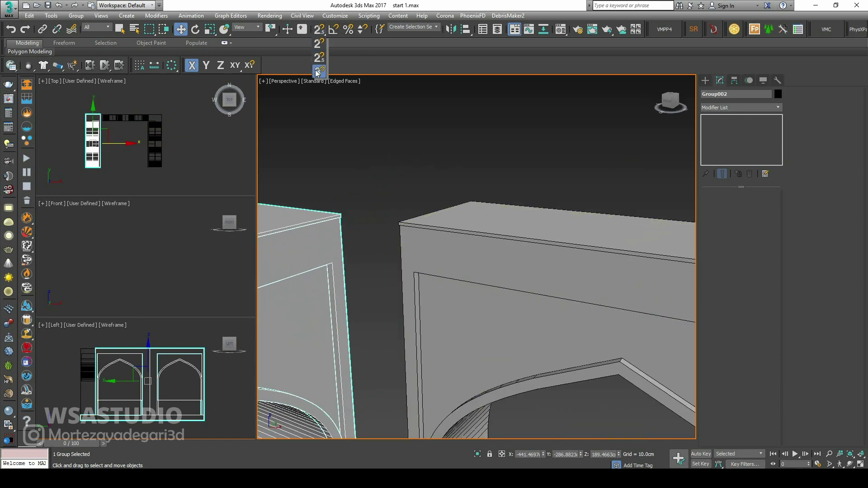
{"action": "left_click", "coordinate": [318, 72]}
{"action": "middle_click_drag", "start_coordinate": [374, 225], "coordinate": [399, 145], "text": "alt"}
{"action": "scroll", "coordinate": [398, 145], "scroll_direction": "down", "scroll_amount": 6}
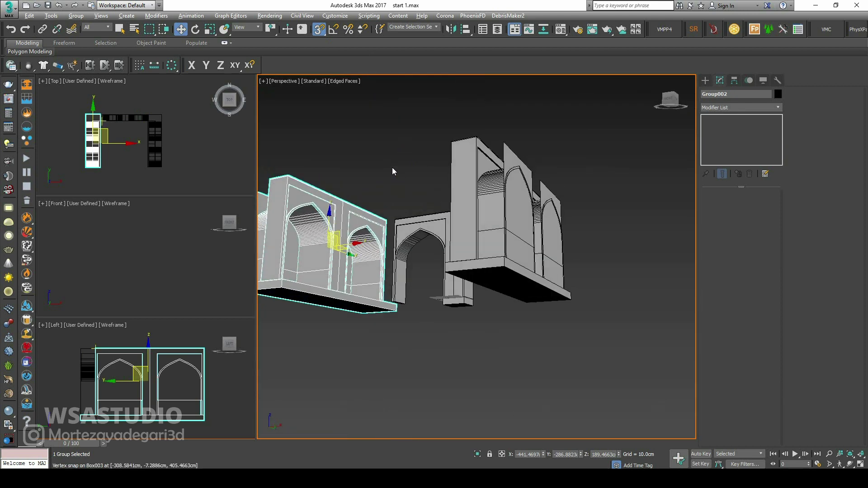
{"action": "scroll", "coordinate": [382, 206], "scroll_direction": "up", "scroll_amount": 8}
{"action": "left_click_drag", "start_coordinate": [321, 151], "coordinate": [609, 225]}
{"action": "scroll", "coordinate": [609, 225], "scroll_direction": "down", "scroll_amount": 8}
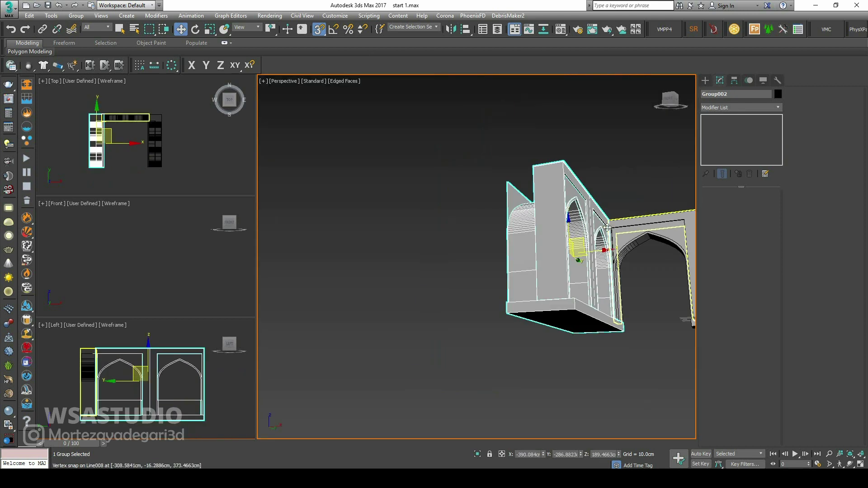
Step: Clone both two-bay wall groups as one instance, snapping their upper corner onto the opposite face of the connecting arcade wall
{"action": "middle_click_drag", "start_coordinate": [502, 338], "coordinate": [438, 279]}
{"action": "scroll", "coordinate": [500, 364], "scroll_direction": "up", "scroll_amount": 5}
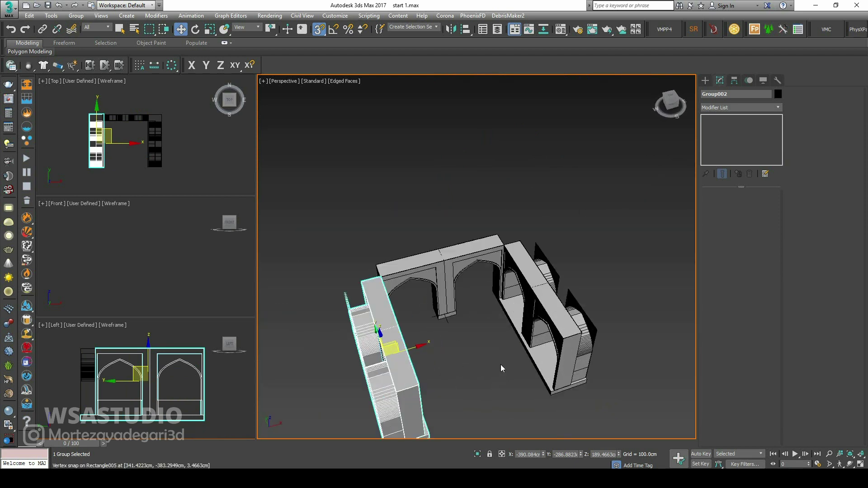
{"action": "left_click", "coordinate": [551, 313], "text": "ctrl"}
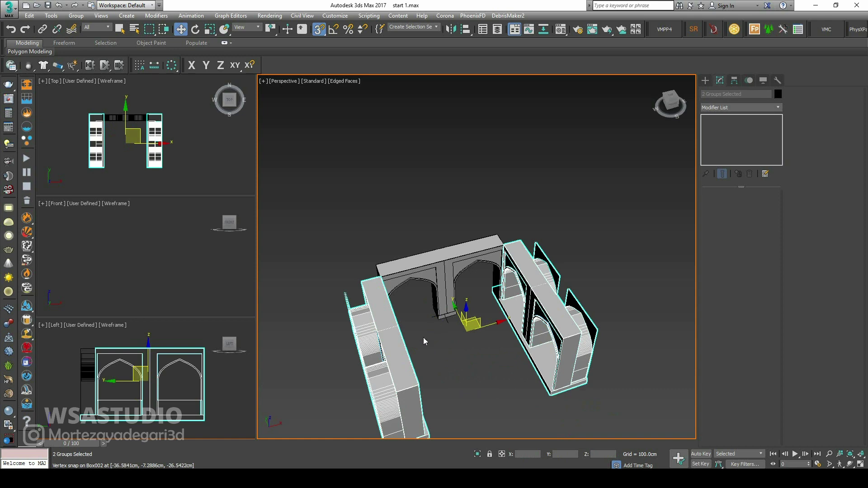
{"action": "middle_click_drag", "start_coordinate": [423, 337], "coordinate": [573, 229], "text": "alt"}
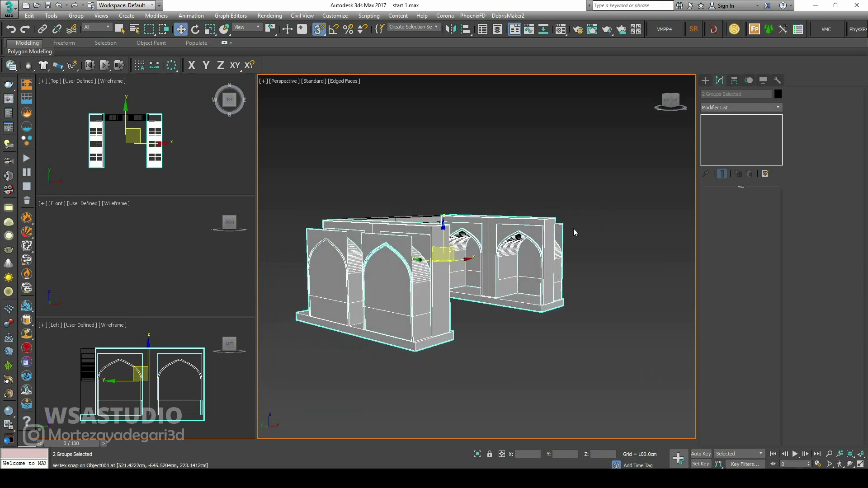
{"action": "scroll", "coordinate": [574, 229], "scroll_direction": "up", "scroll_amount": 8}
{"action": "scroll", "coordinate": [555, 171], "scroll_direction": "down", "scroll_amount": 3}
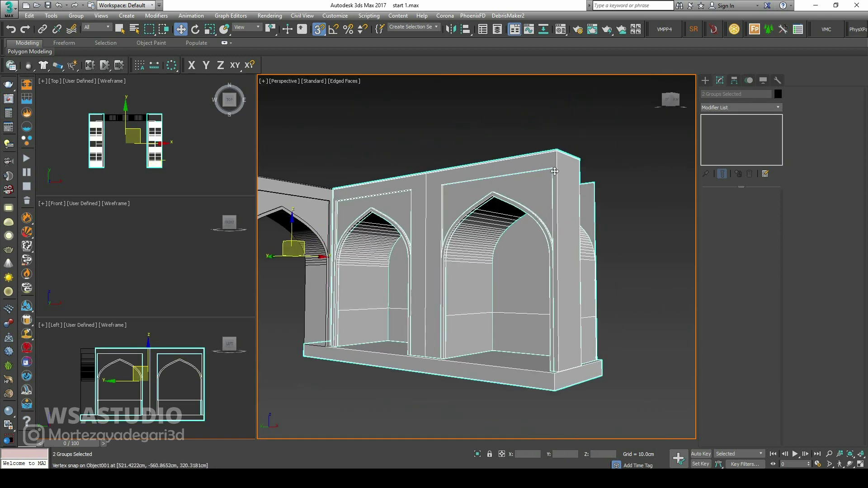
{"action": "scroll", "coordinate": [554, 172], "scroll_direction": "up", "scroll_amount": 6}
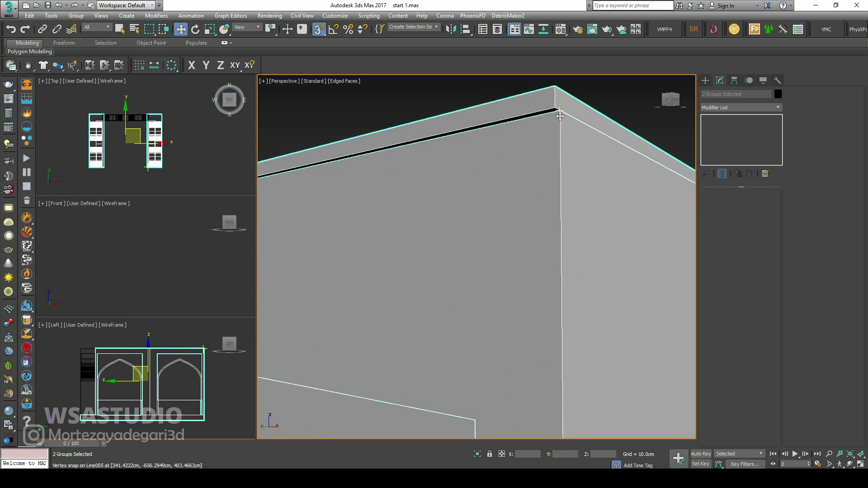
{"action": "scroll", "coordinate": [553, 174], "scroll_direction": "down", "scroll_amount": 10}
{"action": "mouse_move", "coordinate": [559, 116]}
{"action": "left_mouse_down"}
{"action": "mouse_move", "coordinate": [556, 180]}
{"action": "mouse_move", "coordinate": [523, 213]}
{"action": "mouse_move", "coordinate": [471, 225]}
{"action": "mouse_move", "coordinate": [509, 230]}
{"action": "mouse_move", "coordinate": [535, 263]}
{"action": "mouse_move", "coordinate": [583, 94]}
{"action": "mouse_move", "coordinate": [570, 92]}
{"action": "left_mouse_up"}
{"action": "scroll", "coordinate": [510, 231], "scroll_direction": "up", "scroll_amount": 8}
{"action": "scroll", "coordinate": [572, 93], "scroll_direction": "up", "scroll_amount": 3}
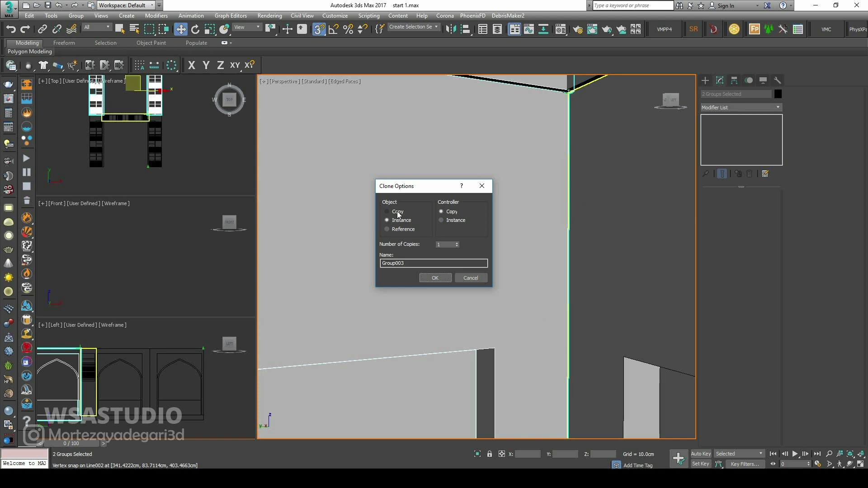
{"action": "left_click", "coordinate": [436, 277]}
{"action": "scroll", "coordinate": [434, 290], "scroll_direction": "down", "scroll_amount": 6}
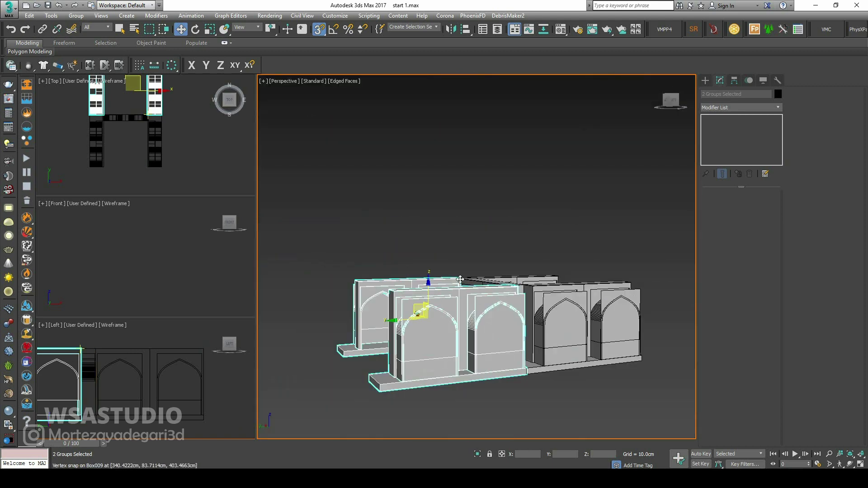
Step: Ungroup the cloned two-bay wall group on the positive X side
{"action": "middle_click_drag", "start_coordinate": [434, 298], "coordinate": [431, 311], "text": "alt"}
{"action": "scroll", "coordinate": [432, 311], "scroll_direction": "up", "scroll_amount": 10}
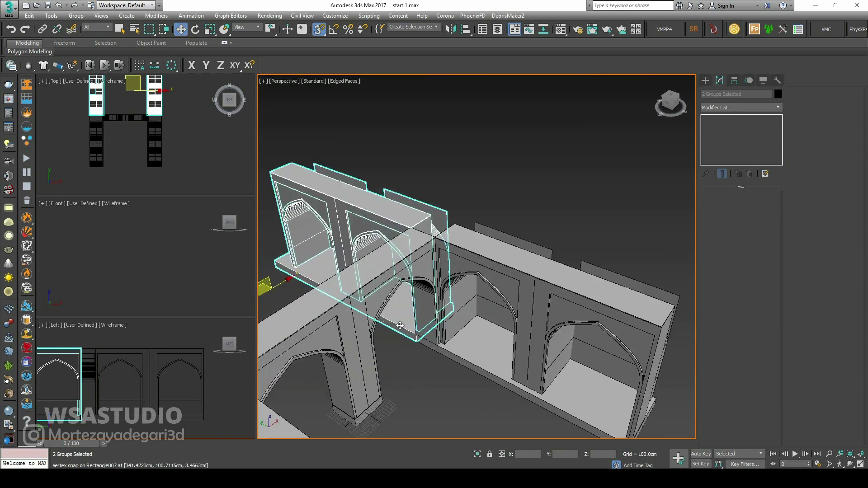
{"action": "left_click", "coordinate": [427, 409]}
{"action": "middle_click_drag", "start_coordinate": [411, 351], "coordinate": [421, 322], "text": "alt"}
{"action": "left_click", "coordinate": [452, 352]}
{"action": "scroll", "coordinate": [497, 354], "scroll_direction": "up", "scroll_amount": 5}
{"action": "scroll", "coordinate": [497, 354], "scroll_direction": "down", "scroll_amount": 6}
{"action": "scroll", "coordinate": [512, 189], "scroll_direction": "up", "scroll_amount": 8}
{"action": "scroll", "coordinate": [511, 189], "scroll_direction": "down", "scroll_amount": 8}
{"action": "scroll", "coordinate": [420, 322], "scroll_direction": "up", "scroll_amount": 3}
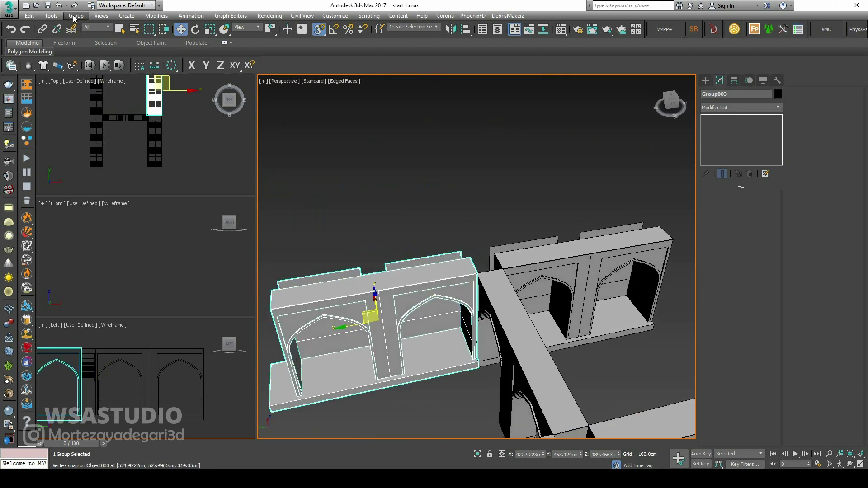
{"action": "left_click", "coordinate": [75, 15]}
{"action": "left_click", "coordinate": [84, 36]}
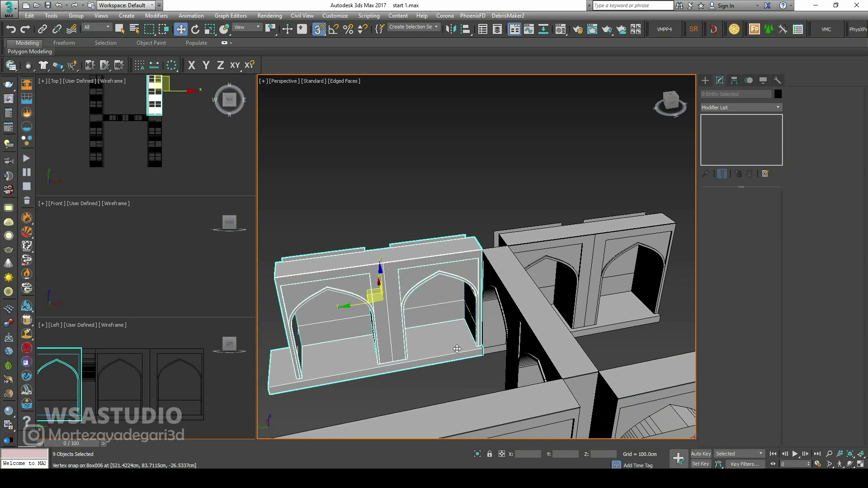
Step: Snap the end vertices of the ungrouped wall's base slab onto the adjoining wall's lower base corner
{"action": "left_click", "coordinate": [457, 349]}
{"action": "scroll", "coordinate": [557, 245], "scroll_direction": "up", "scroll_amount": 3}
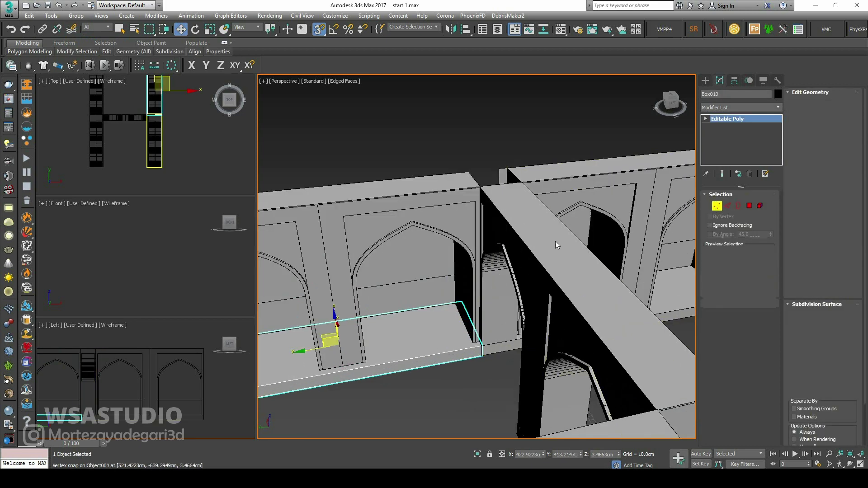
{"action": "left_click_drag", "start_coordinate": [520, 295], "coordinate": [402, 409]}
{"action": "scroll", "coordinate": [482, 349], "scroll_direction": "up", "scroll_amount": 8}
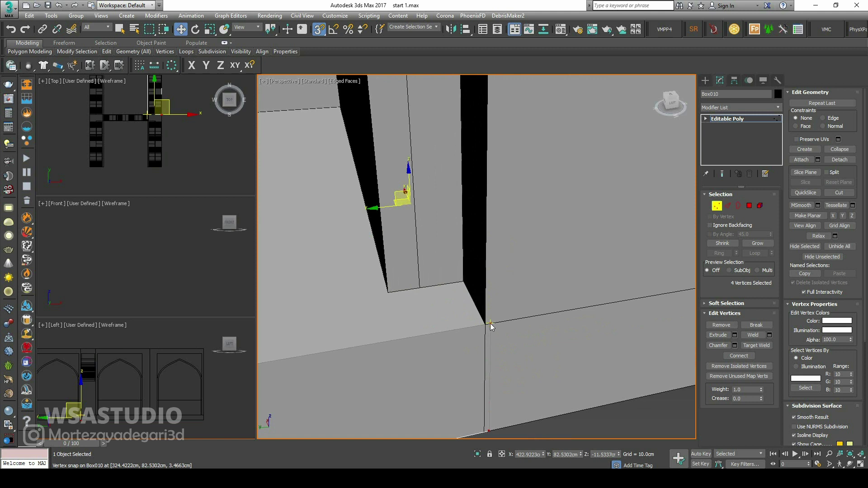
{"action": "scroll", "coordinate": [454, 306], "scroll_direction": "down", "scroll_amount": 4}
{"action": "scroll", "coordinate": [464, 353], "scroll_direction": "up", "scroll_amount": 5}
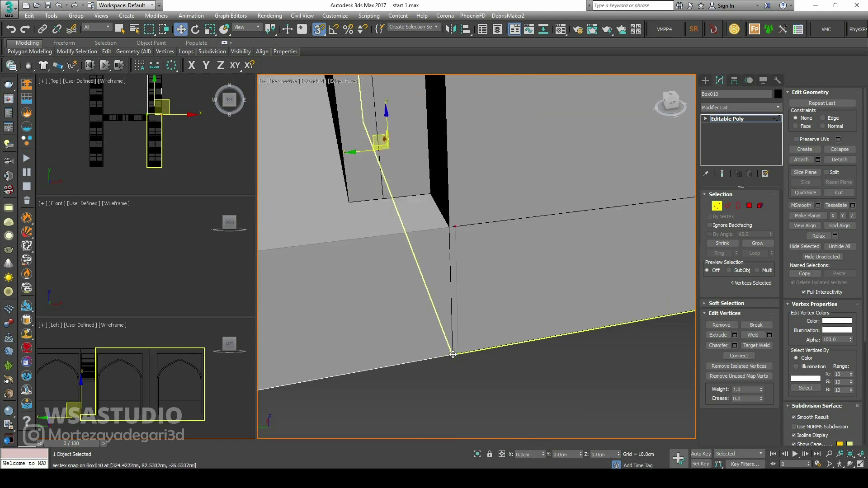
{"action": "left_click_drag", "start_coordinate": [450, 355], "coordinate": [450, 356]}
{"action": "left_click", "coordinate": [467, 379]}
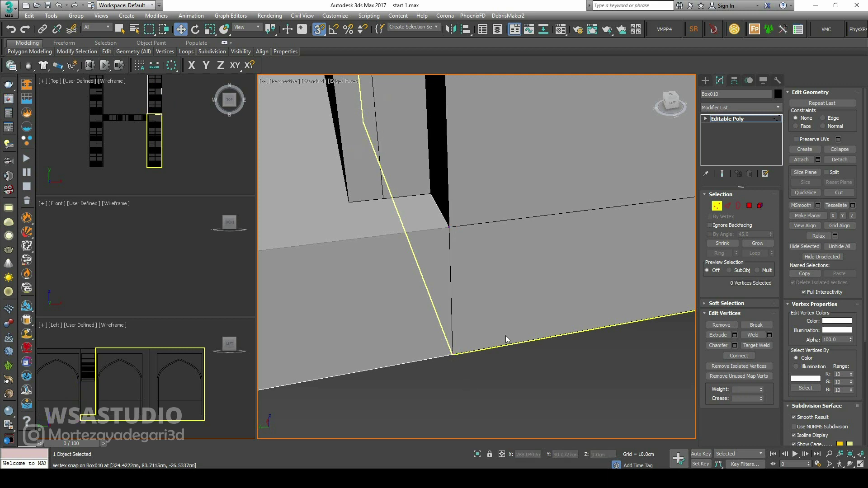
{"action": "left_click", "coordinate": [718, 206]}
{"action": "scroll", "coordinate": [422, 255], "scroll_direction": "down", "scroll_amount": 5}
{"action": "scroll", "coordinate": [419, 249], "scroll_direction": "down", "scroll_amount": 10}
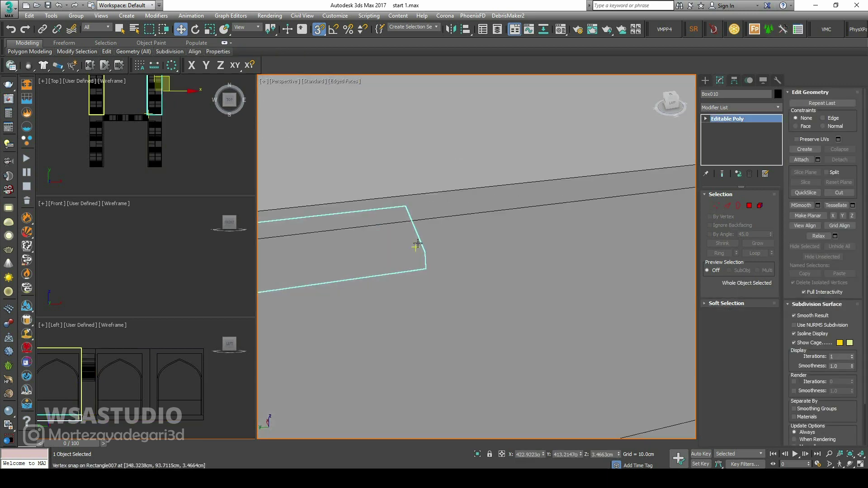
Step: Clone the two cloned wall sections as one copy, snapping the new sections corner to corner onto their outer ends along Y
{"action": "middle_click_drag", "start_coordinate": [463, 272], "coordinate": [450, 220], "text": "alt"}
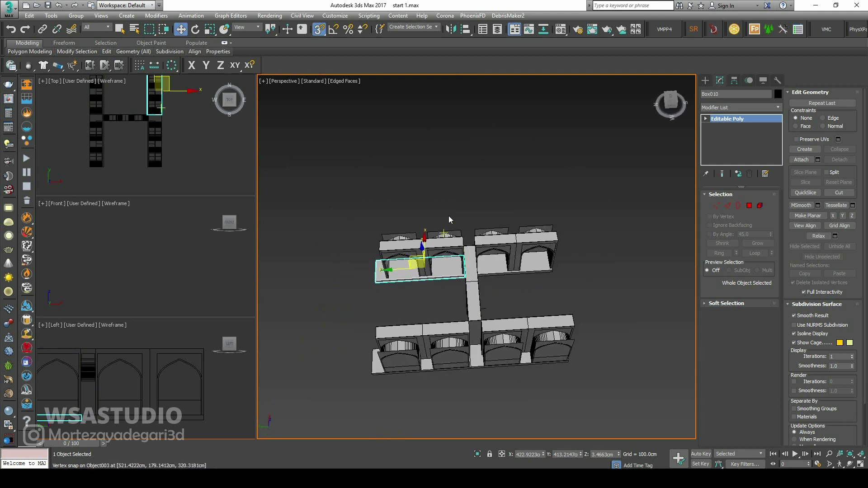
{"action": "left_click_drag", "start_coordinate": [348, 408], "coordinate": [348, 408]}
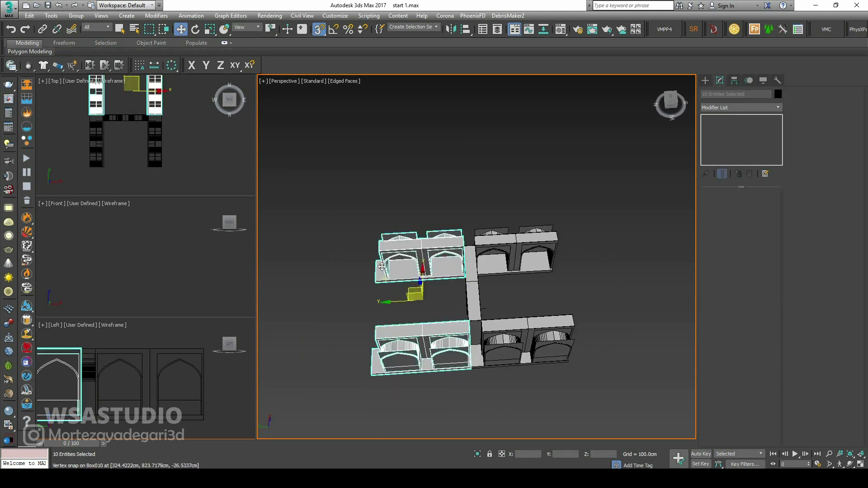
{"action": "middle_click_drag", "start_coordinate": [387, 273], "coordinate": [479, 222]}
{"action": "scroll", "coordinate": [517, 213], "scroll_direction": "up", "scroll_amount": 5}
{"action": "scroll", "coordinate": [517, 213], "scroll_direction": "up", "scroll_amount": 10}
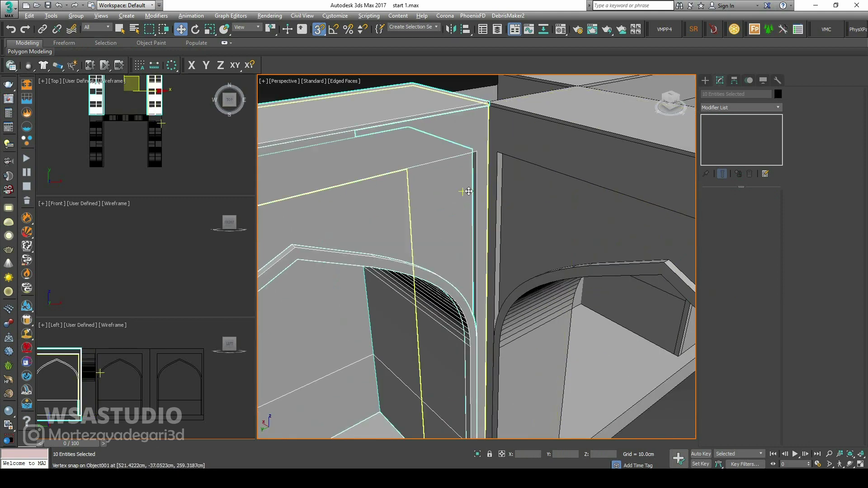
{"action": "scroll", "coordinate": [563, 115], "scroll_direction": "down", "scroll_amount": 5}
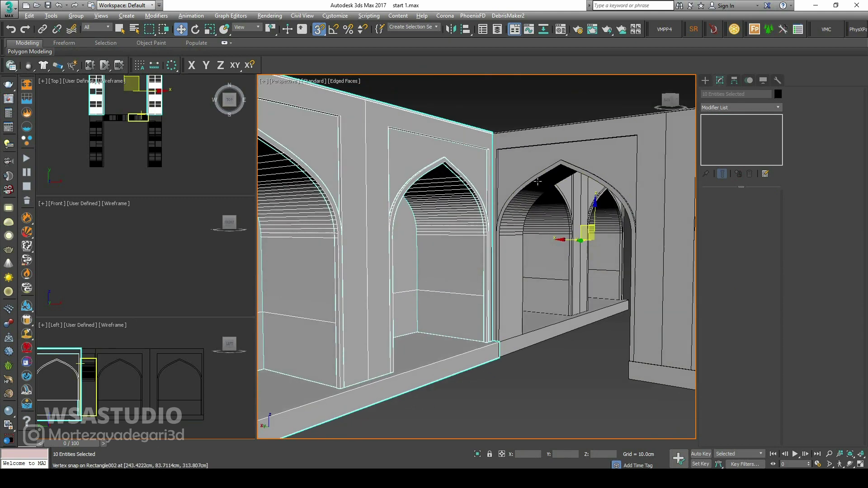
{"action": "scroll", "coordinate": [480, 121], "scroll_direction": "up", "scroll_amount": 10}
{"action": "middle_click_drag", "start_coordinate": [459, 96], "coordinate": [471, 128]}
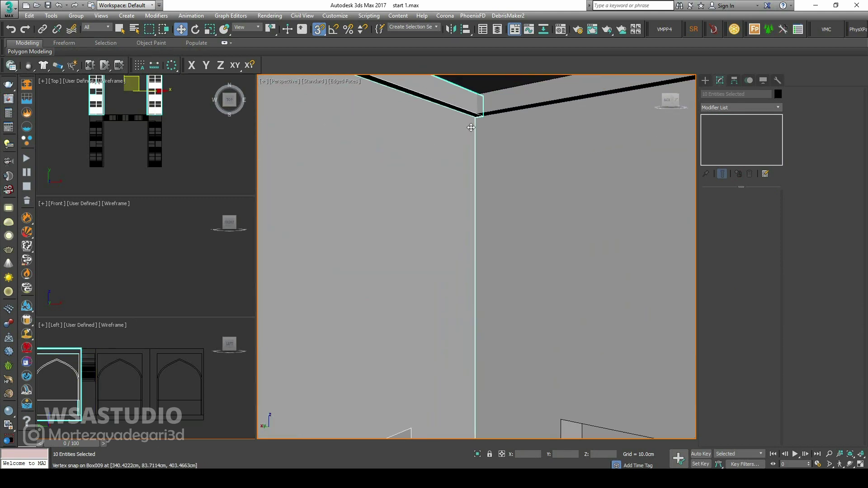
{"action": "scroll", "coordinate": [474, 119], "scroll_direction": "down", "scroll_amount": 12}
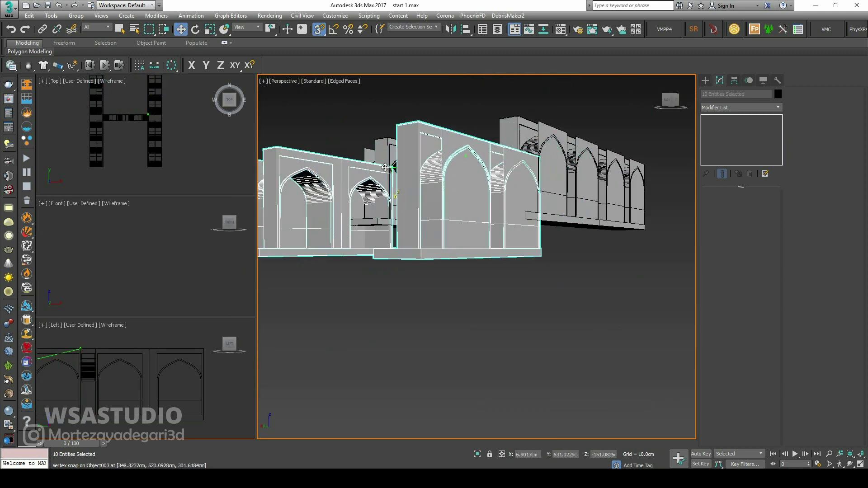
{"action": "scroll", "coordinate": [397, 164], "scroll_direction": "up", "scroll_amount": 8}
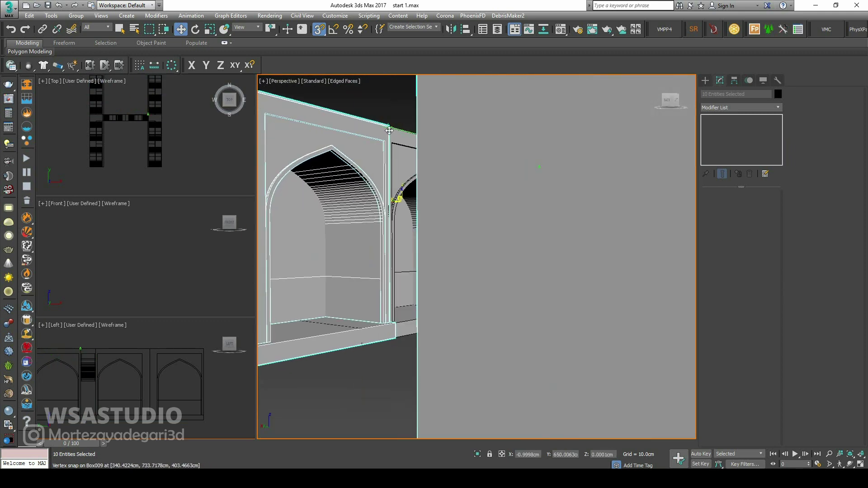
{"action": "scroll", "coordinate": [389, 131], "scroll_direction": "up", "scroll_amount": 3}
{"action": "left_click_drag", "start_coordinate": [390, 130], "coordinate": [386, 113], "text": "shift"}
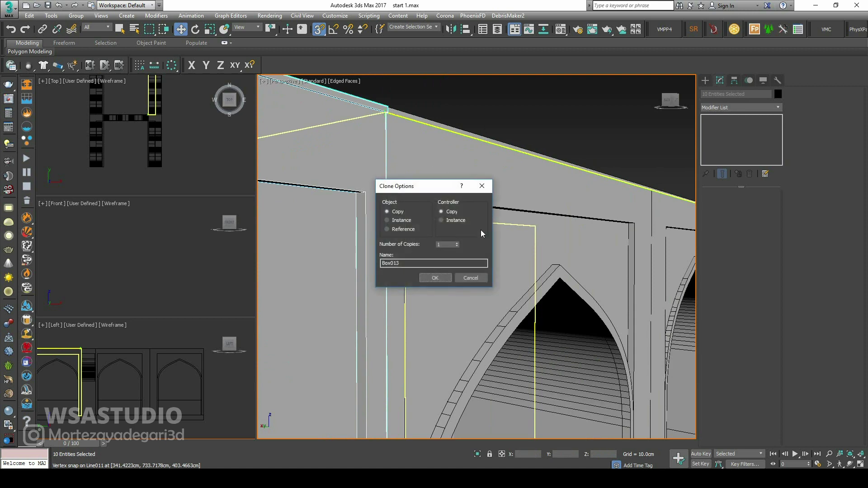
{"action": "left_click", "coordinate": [435, 278]}
{"action": "scroll", "coordinate": [452, 271], "scroll_direction": "down", "scroll_amount": 10}
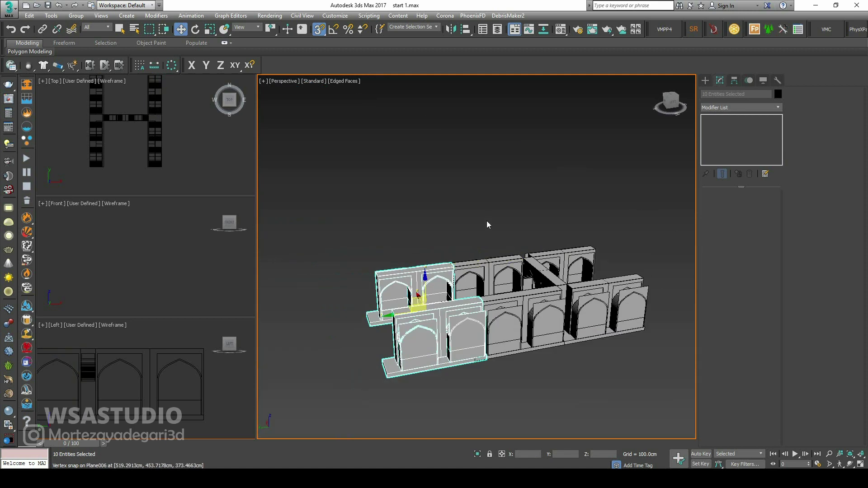
Step: Ungroup the two cloned wall groups on the negative X side of the building
{"action": "left_click", "coordinate": [489, 223]}
{"action": "middle_click_drag", "start_coordinate": [475, 297], "coordinate": [493, 317], "text": "alt"}
{"action": "left_click", "coordinate": [498, 368]}
{"action": "left_click", "coordinate": [562, 323], "text": "ctrl"}
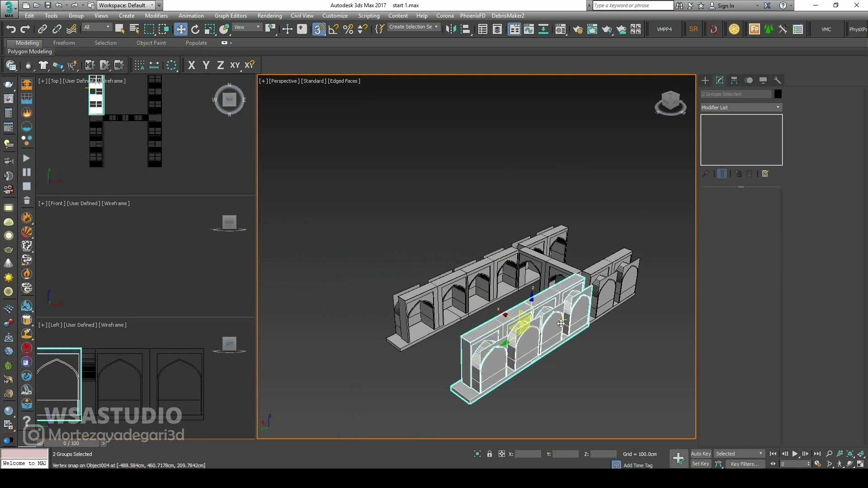
{"action": "left_click", "coordinate": [76, 15]}
{"action": "left_click", "coordinate": [84, 38]}
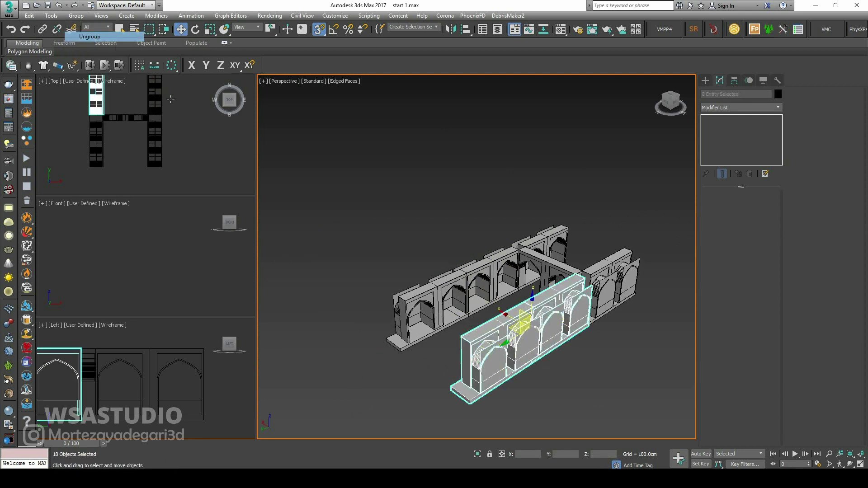
Step: Delete the four back panels closing the niches of the ungrouped walls on the negative X side
{"action": "middle_click_drag", "start_coordinate": [434, 312], "coordinate": [429, 344], "text": "alt"}
{"action": "left_click", "coordinate": [427, 357]}
{"action": "left_click", "coordinate": [472, 346], "text": "ctrl"}
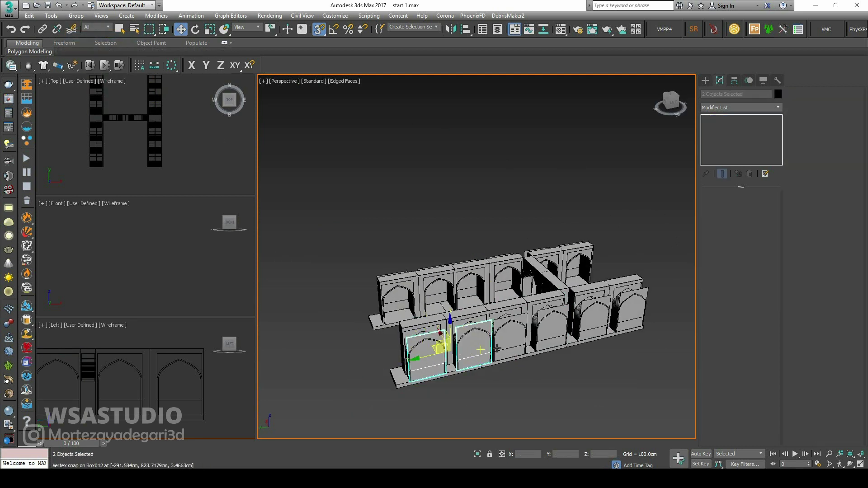
{"action": "left_click", "coordinate": [522, 334], "text": "ctrl"}
{"action": "left_click", "coordinate": [551, 327], "text": "ctrl"}
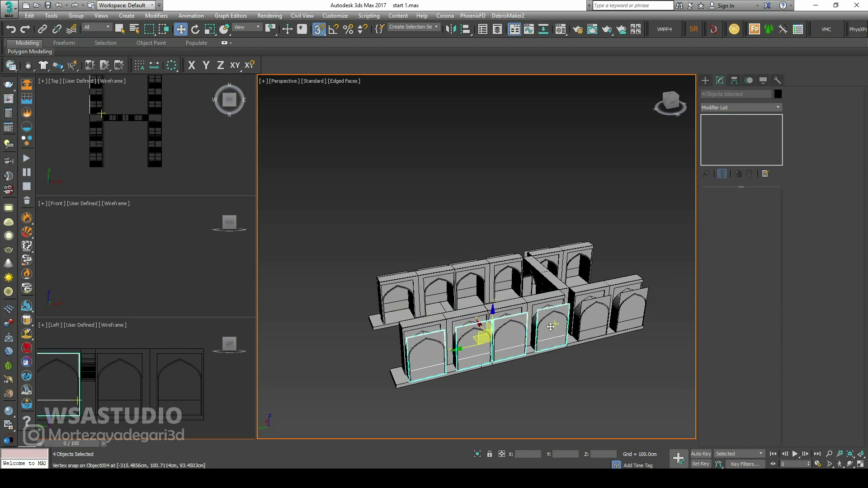
{"action": "key", "text": "Delete"}
Step: Select all parts of the outermost two-bay wall section on the positive X side and frame it in the maximized Top view
{"action": "middle_click_drag", "start_coordinate": [452, 335], "coordinate": [408, 332], "text": "alt"}
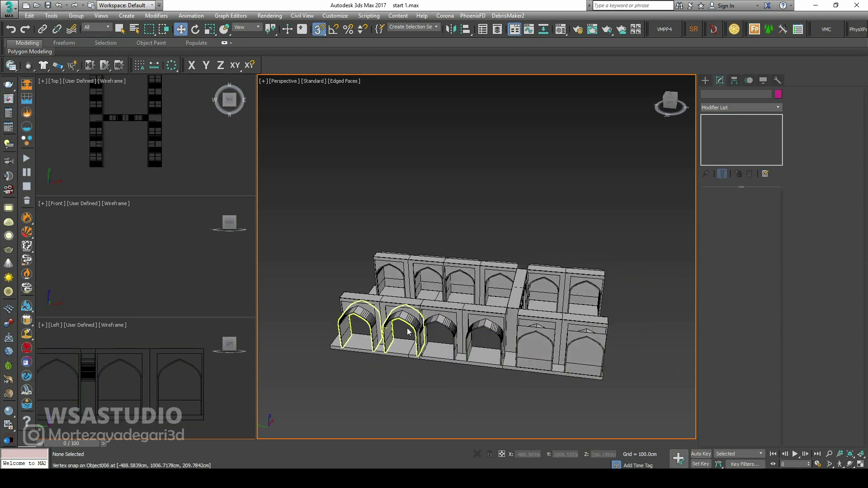
{"action": "middle_click_drag", "start_coordinate": [454, 380], "coordinate": [437, 353], "text": "alt"}
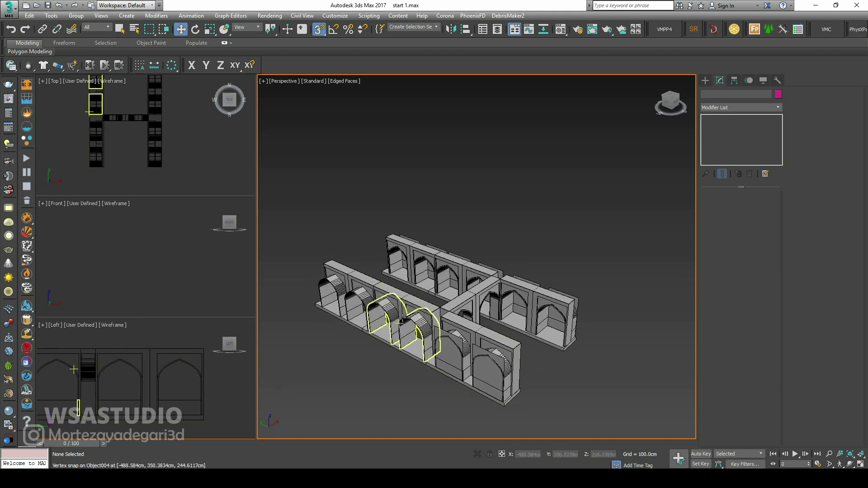
{"action": "middle_click_drag", "start_coordinate": [383, 286], "coordinate": [421, 228], "text": "alt"}
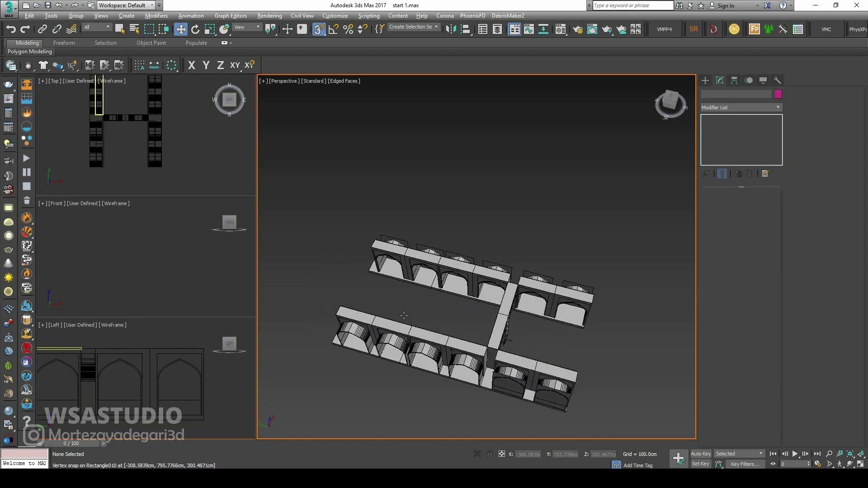
{"action": "left_click_drag", "start_coordinate": [393, 286], "coordinate": [391, 286]}
{"action": "right_click", "coordinate": [182, 140]}
{"action": "key", "text": "alt+w"}
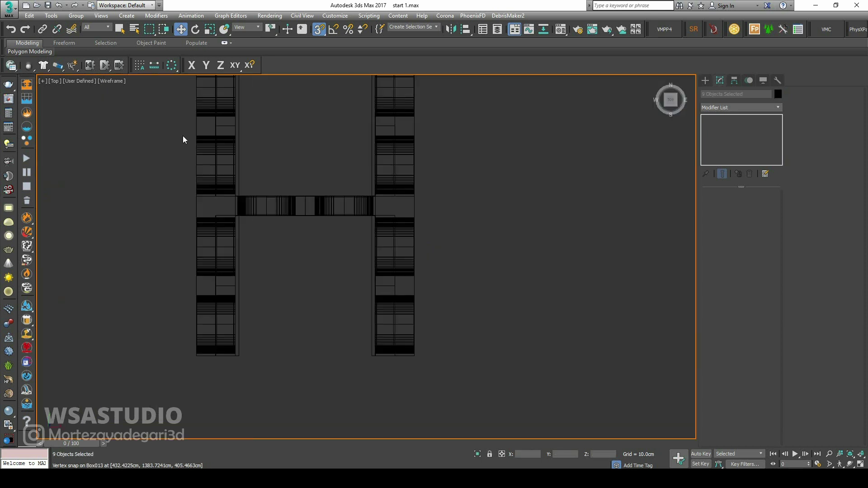
{"action": "key", "text": "z"}
{"action": "middle_click_drag", "start_coordinate": [238, 164], "coordinate": [243, 167]}
{"action": "scroll", "coordinate": [243, 167], "scroll_direction": "down", "scroll_amount": 5}
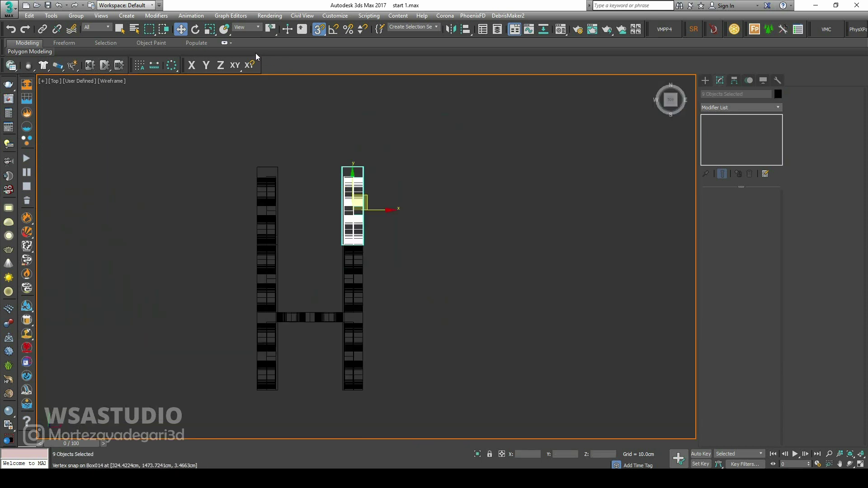
Step: Clone the selected wall section as one copy rotated 45 degrees about Z, with angle snap on
{"action": "left_click", "coordinate": [195, 29]}
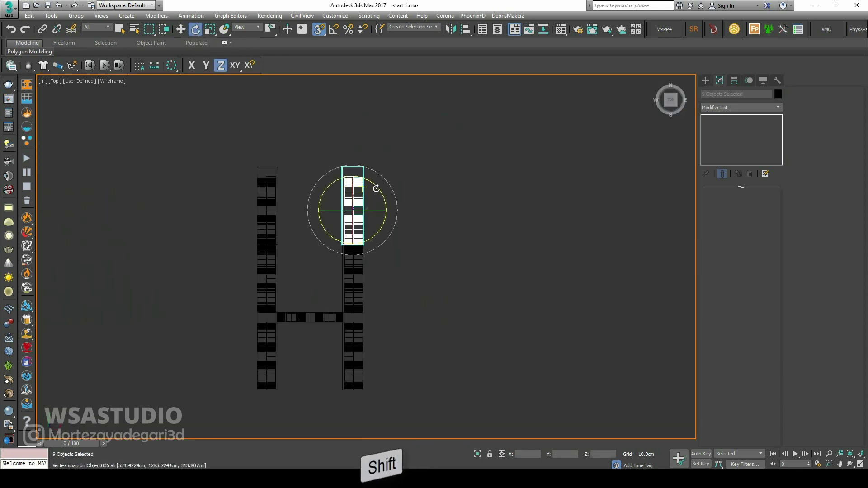
{"action": "left_click_drag", "start_coordinate": [377, 188], "coordinate": [371, 177], "text": "shift"}
{"action": "left_click", "coordinate": [482, 186]}
{"action": "key", "text": "a"}
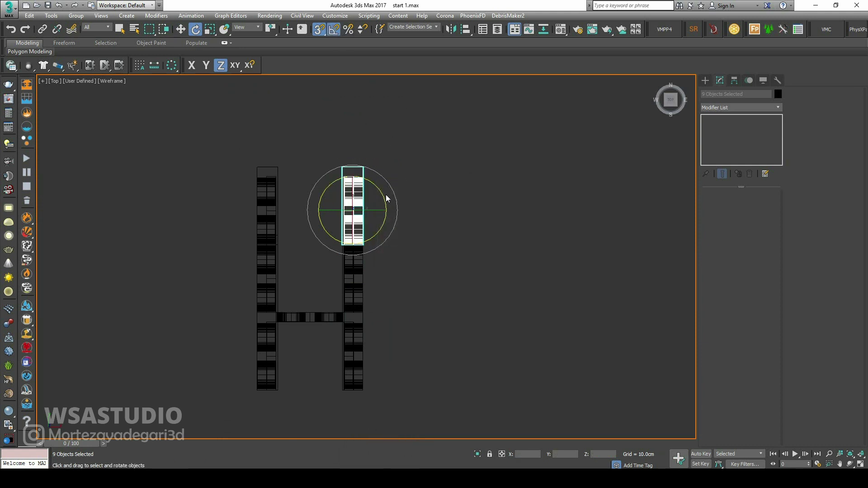
{"action": "left_click_drag", "start_coordinate": [379, 193], "coordinate": [371, 172], "text": "shift"}
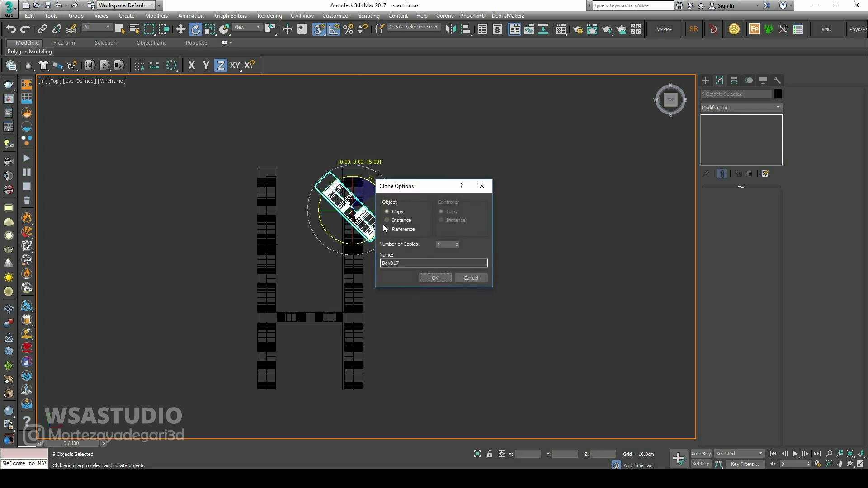
{"action": "left_click", "coordinate": [435, 278]}
Step: Move the angled wall copy beyond the positive X side wall and snap its inner corner onto that wall's end corner
{"action": "left_click", "coordinate": [180, 29]}
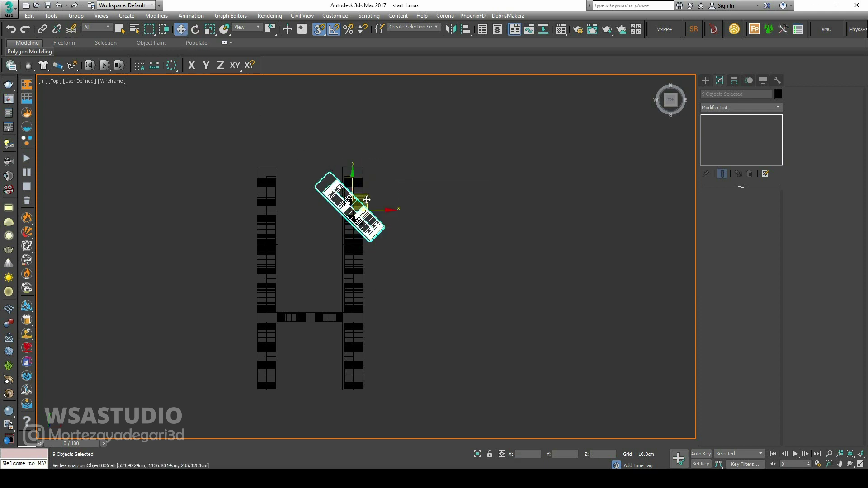
{"action": "mouse_move", "coordinate": [353, 210]}
{"action": "left_mouse_down"}
{"action": "mouse_move", "coordinate": [357, 124]}
{"action": "mouse_move", "coordinate": [334, 122]}
{"action": "left_mouse_up"}
{"action": "key", "text": "alt+w"}
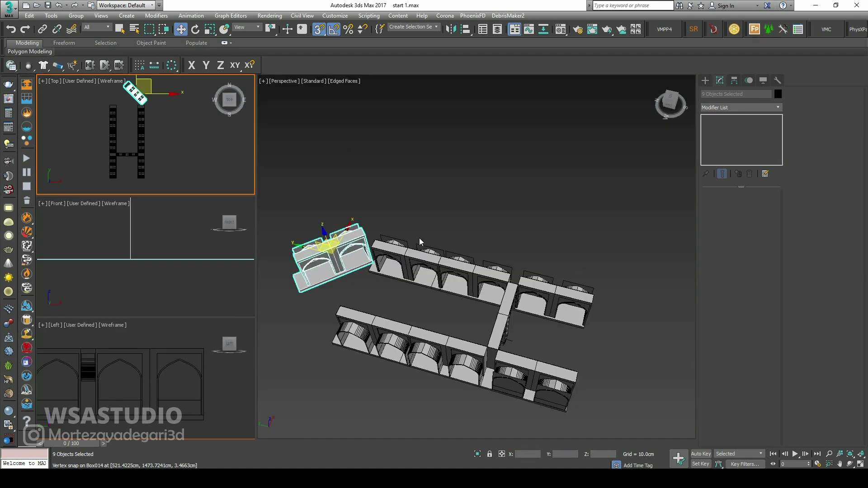
{"action": "right_click", "coordinate": [375, 218]}
{"action": "middle_click_drag", "start_coordinate": [375, 217], "coordinate": [357, 244], "text": "alt"}
{"action": "scroll", "coordinate": [386, 177], "scroll_direction": "up", "scroll_amount": 6}
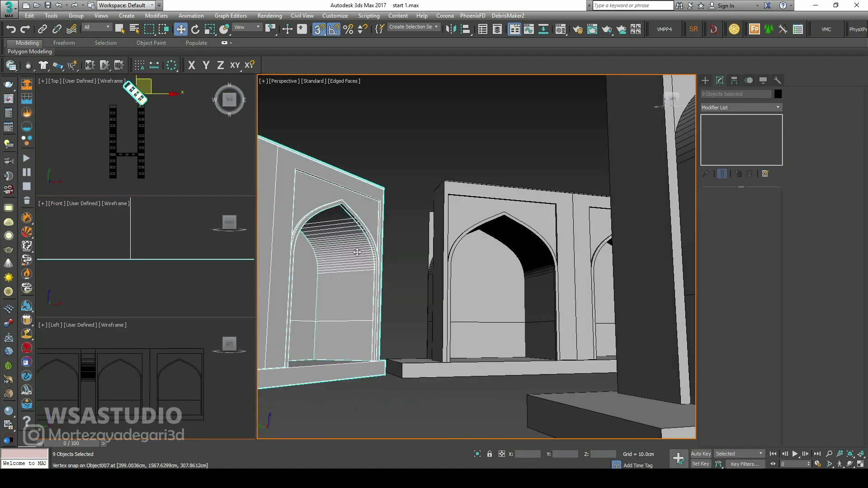
{"action": "scroll", "coordinate": [384, 172], "scroll_direction": "up", "scroll_amount": 6}
{"action": "left_click_drag", "start_coordinate": [406, 151], "coordinate": [517, 140]}
{"action": "scroll", "coordinate": [399, 168], "scroll_direction": "down", "scroll_amount": 3}
{"action": "scroll", "coordinate": [518, 141], "scroll_direction": "down", "scroll_amount": 7}
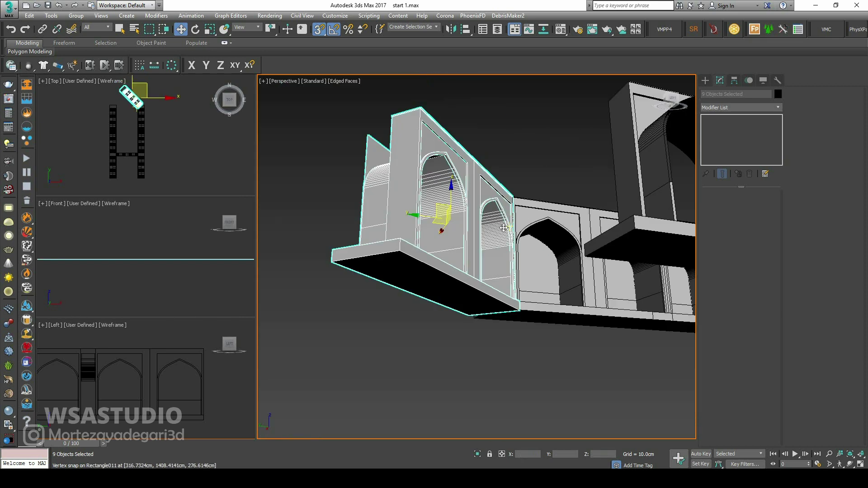
{"action": "middle_click_drag", "start_coordinate": [518, 150], "coordinate": [418, 305], "text": "alt"}
Step: Clone the two-arch cross wall as one copy along negative Y to the open ends of the side walls
{"action": "left_click", "coordinate": [531, 200]}
{"action": "scroll", "coordinate": [520, 260], "scroll_direction": "down", "scroll_amount": 5}
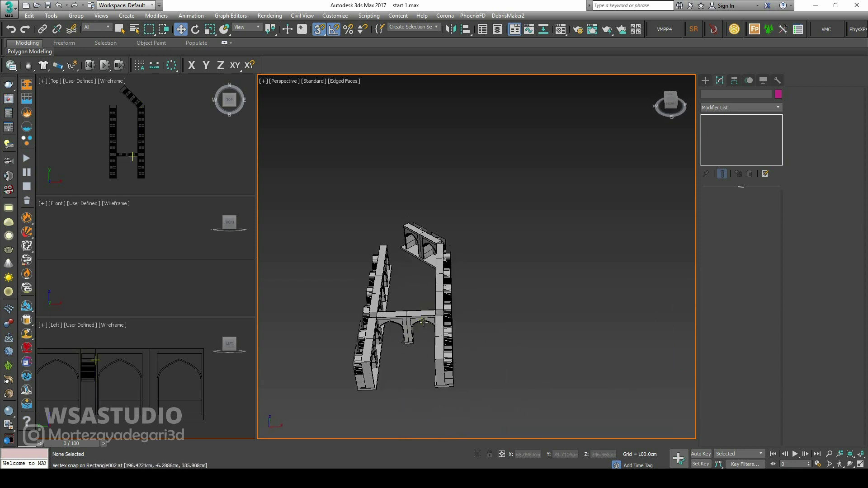
{"action": "left_click", "coordinate": [405, 341]}
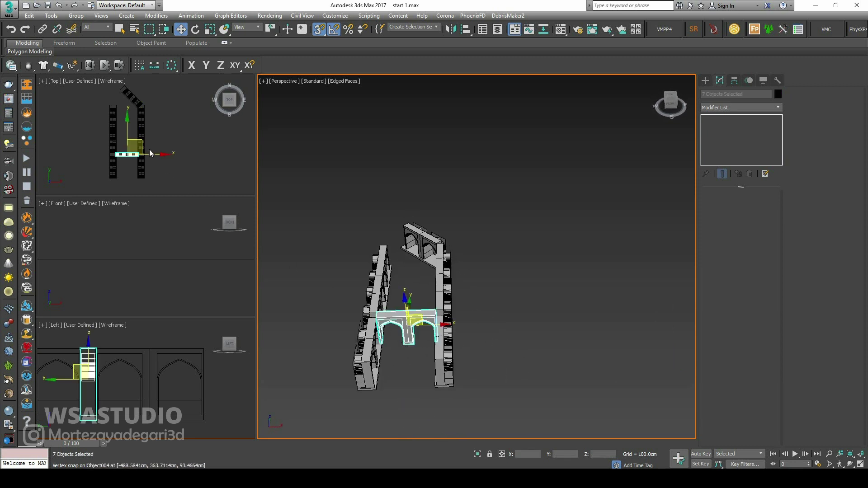
{"action": "key", "text": "alt+w"}
{"action": "middle_click_drag", "start_coordinate": [319, 292], "coordinate": [334, 232]}
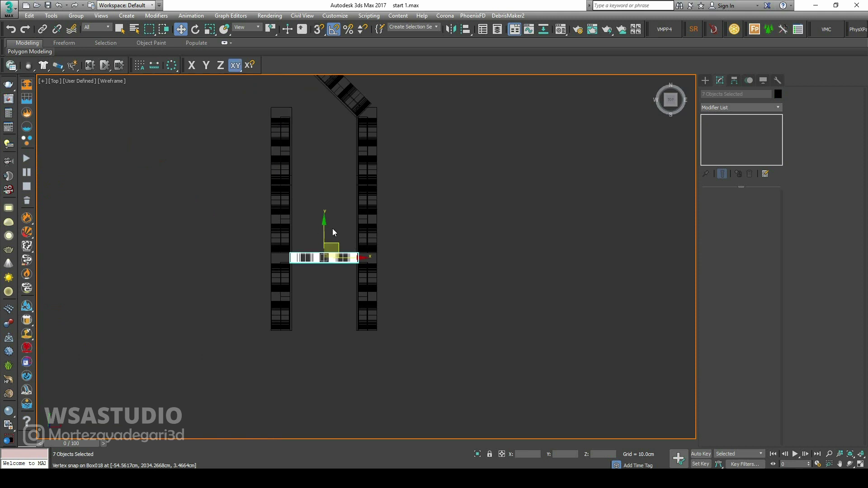
{"action": "left_click_drag", "start_coordinate": [326, 229], "coordinate": [327, 307], "text": "shift"}
{"action": "left_click", "coordinate": [430, 280]}
Step: Snap the cloned cross wall's corner onto the end corner of the side wall so that it closes the courtyard
{"action": "key", "text": "alt+w"}
{"action": "mouse_move", "coordinate": [411, 297]}
{"action": "middle_mouse_down", "text": "alt"}
{"action": "mouse_move", "coordinate": [589, 267]}
{"action": "mouse_move", "coordinate": [533, 294]}
{"action": "mouse_move", "coordinate": [507, 284]}
{"action": "mouse_move", "coordinate": [397, 176]}
{"action": "mouse_move", "coordinate": [398, 140]}
{"action": "middle_mouse_up", "text": "alt"}
{"action": "scroll", "coordinate": [533, 295], "scroll_direction": "up", "scroll_amount": 5}
{"action": "scroll", "coordinate": [397, 176], "scroll_direction": "up", "scroll_amount": 5}
{"action": "middle_click_drag", "start_coordinate": [398, 141], "coordinate": [394, 247]}
{"action": "left_click", "coordinate": [318, 29]}
{"action": "middle_click_drag", "start_coordinate": [384, 158], "coordinate": [427, 244], "text": "alt"}
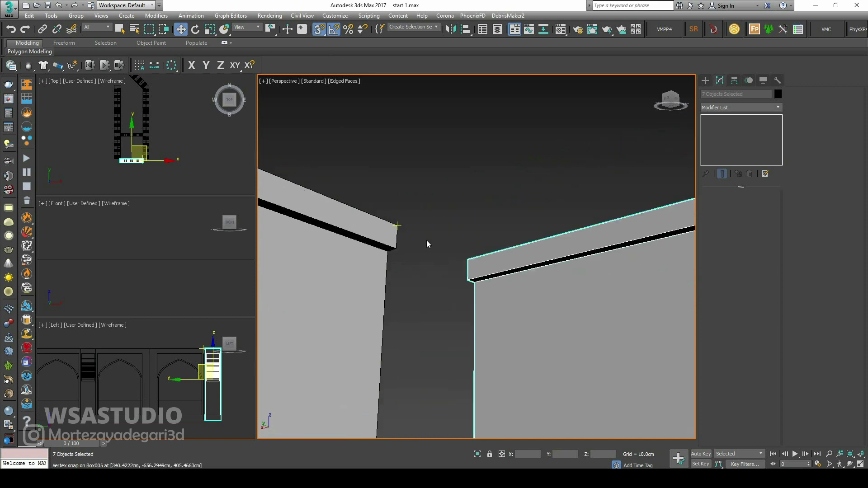
{"action": "left_click_drag", "start_coordinate": [476, 282], "coordinate": [543, 239]}
Step: Compare the closed courtyard with the reference photo Final G.jpg
{"action": "scroll", "coordinate": [543, 240], "scroll_direction": "down", "scroll_amount": 10}
{"action": "middle_click_drag", "start_coordinate": [474, 277], "coordinate": [481, 248], "text": "alt"}
{"action": "scroll", "coordinate": [481, 248], "scroll_direction": "up", "scroll_amount": 5}
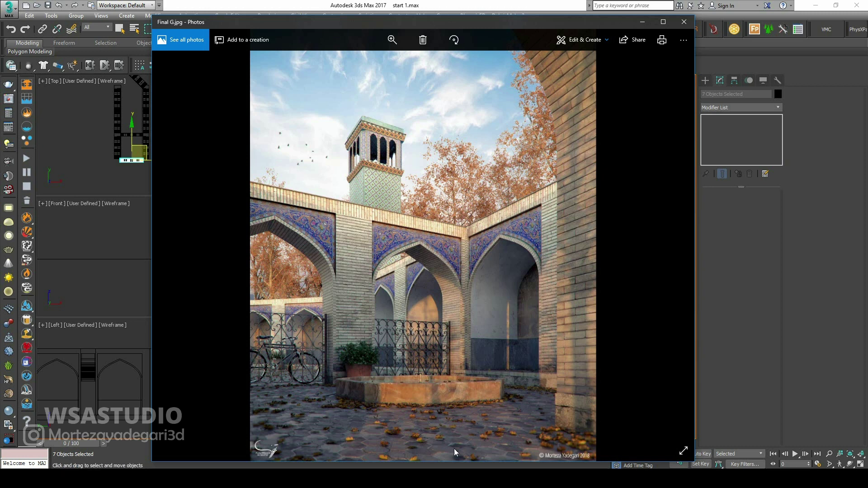
{"action": "left_click", "coordinate": [684, 22]}
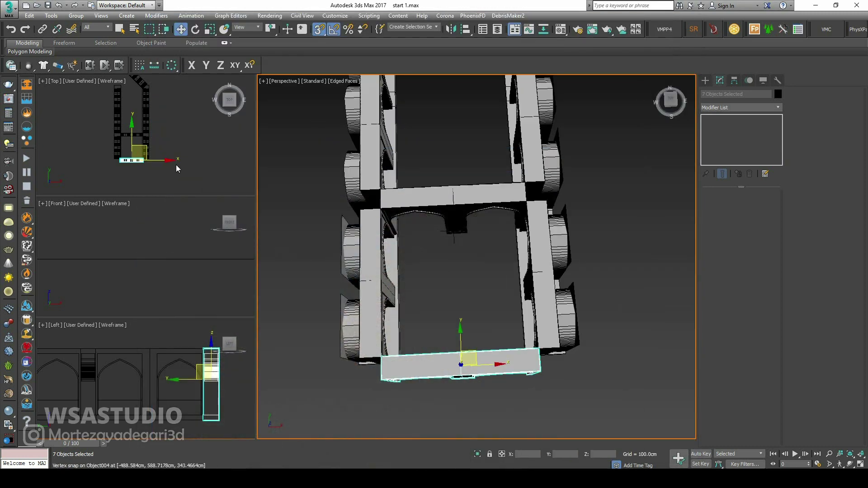
Step: Draw a thin floor box about 878 cm long and 1018 cm wide over the courtyard enclosed by the two cross walls
{"action": "right_click", "coordinate": [140, 140]}
{"action": "key", "text": "alt+w"}
{"action": "left_click", "coordinate": [705, 80]}
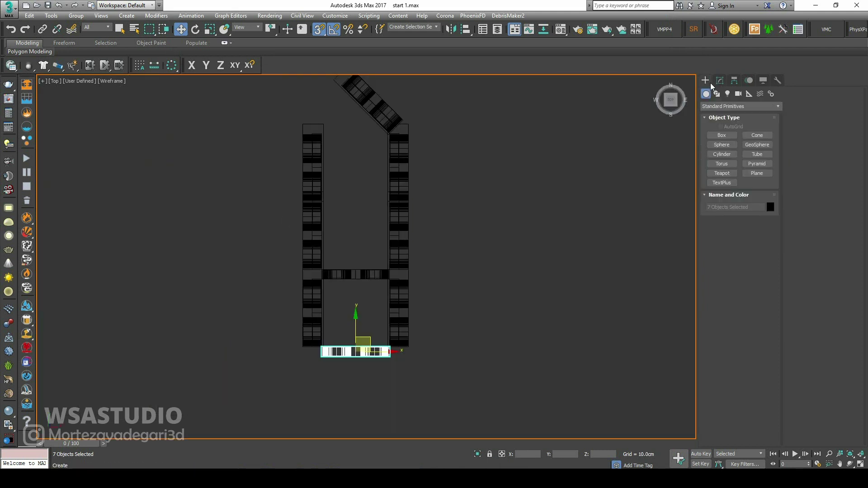
{"action": "left_click", "coordinate": [721, 135]}
{"action": "scroll", "coordinate": [322, 337], "scroll_direction": "up", "scroll_amount": 3}
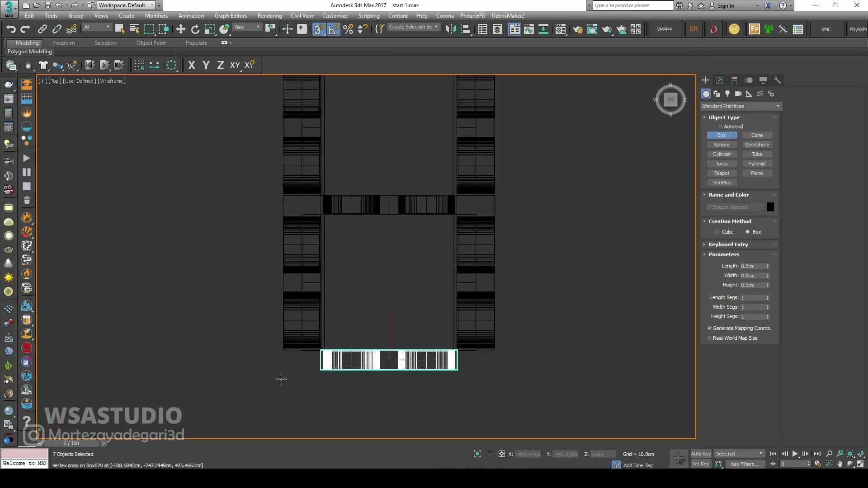
{"action": "left_click_drag", "start_coordinate": [282, 380], "coordinate": [495, 195]}
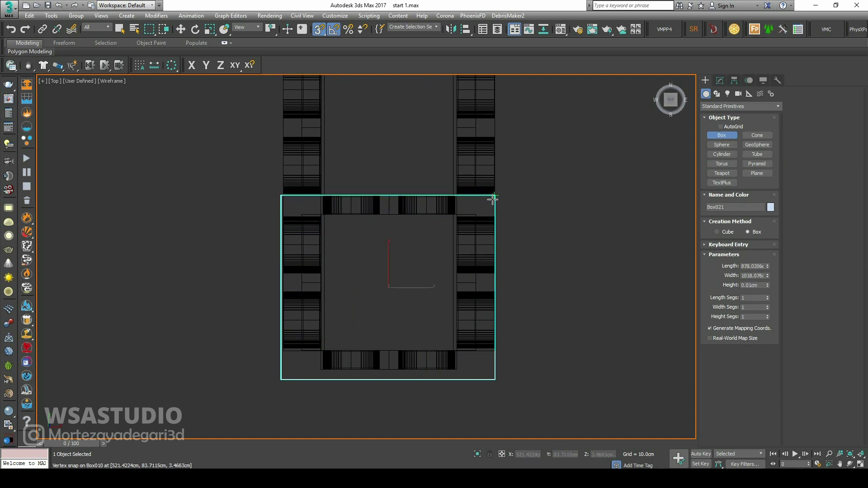
{"action": "left_click", "coordinate": [493, 200]}
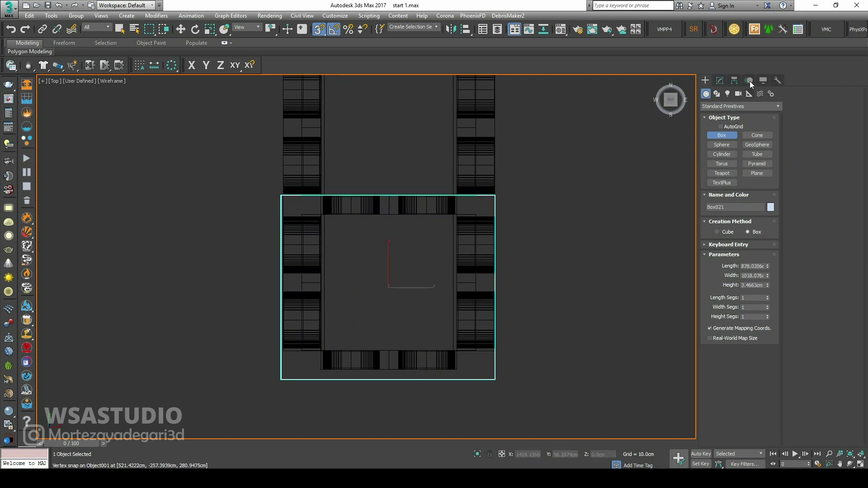
Step: Set the floor box to 2 length and 2 width segments and shift it slightly along Y to centre it under the courtyard
{"action": "left_click", "coordinate": [720, 80]}
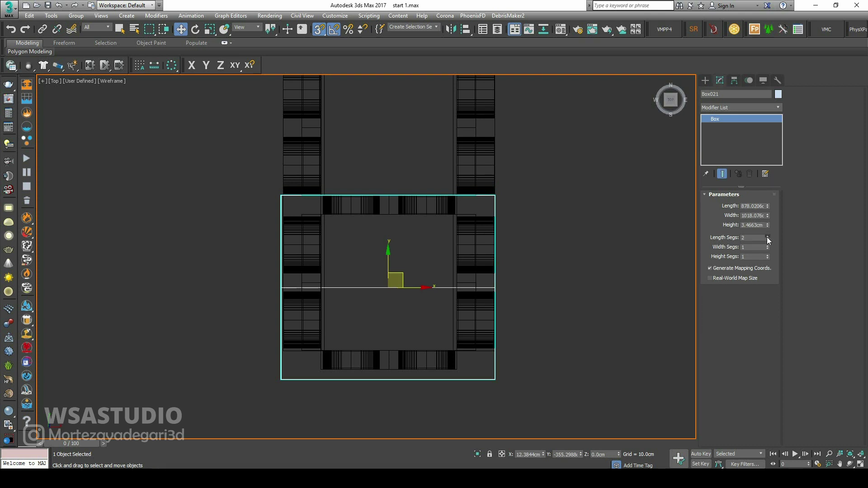
{"action": "right_click", "coordinate": [633, 273]}
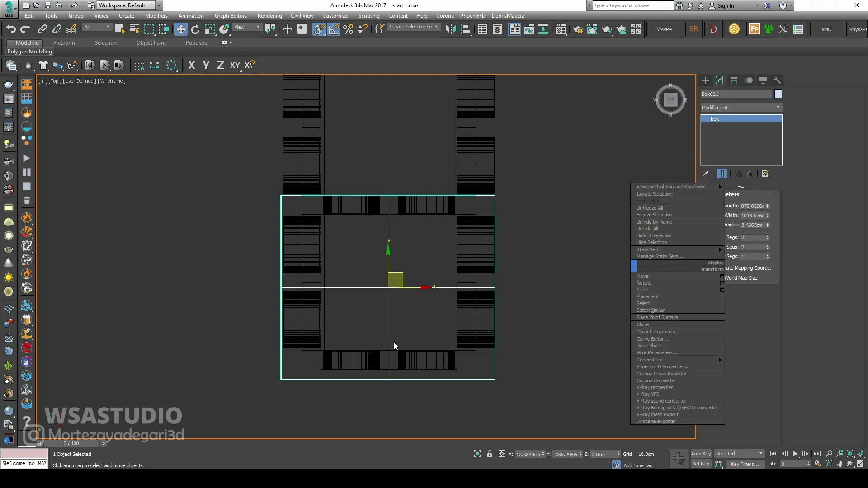
{"action": "left_click_drag", "start_coordinate": [395, 345], "coordinate": [378, 296]}
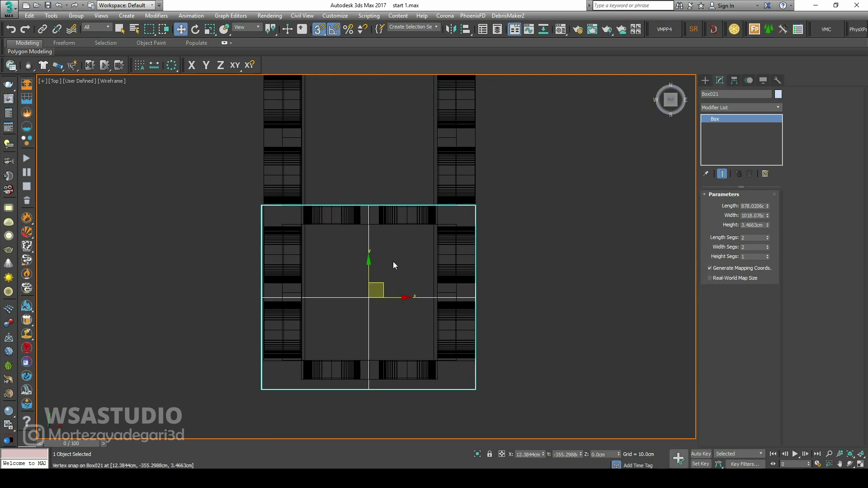
{"action": "left_click", "coordinate": [319, 35]}
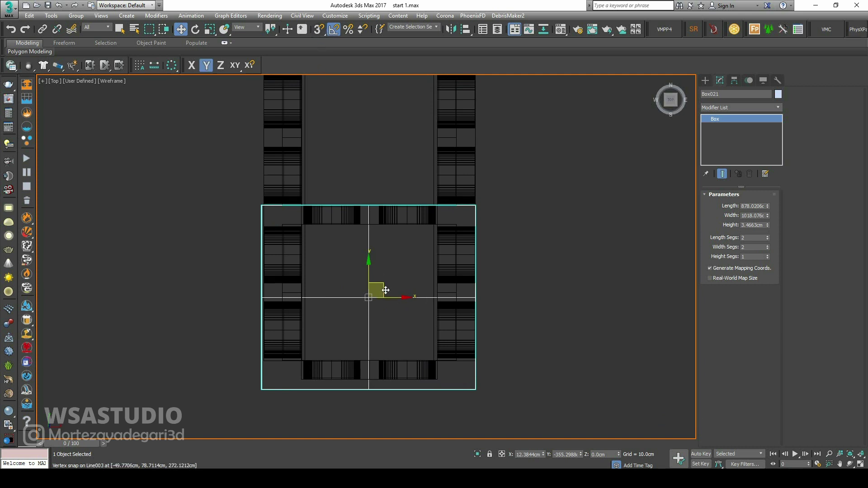
{"action": "left_click_drag", "start_coordinate": [384, 286], "coordinate": [385, 280]}
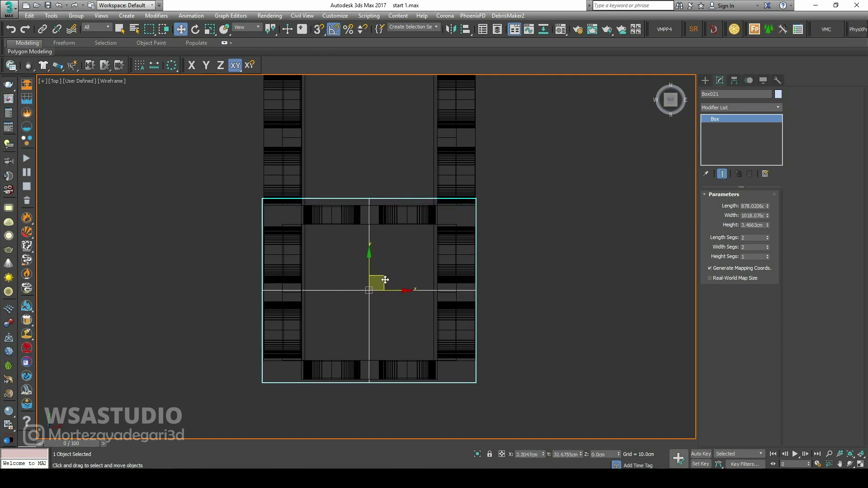
{"action": "scroll", "coordinate": [387, 280], "scroll_direction": "up", "scroll_amount": 4}
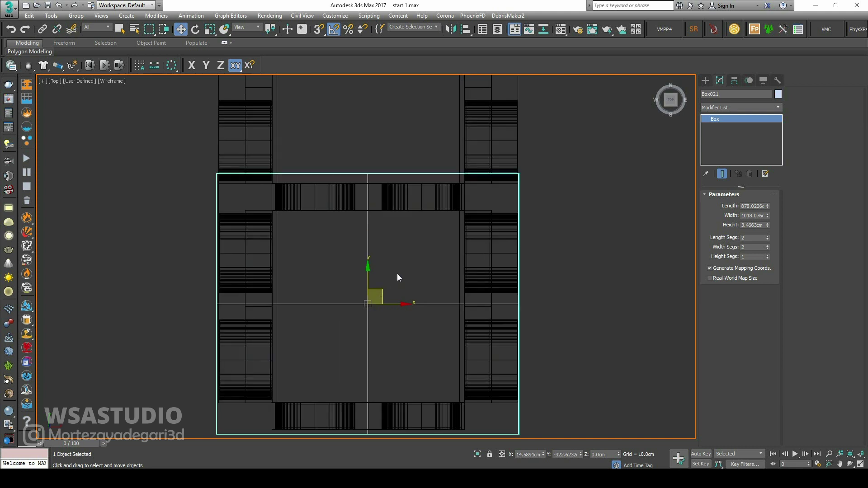
{"action": "left_click", "coordinate": [397, 274]}
Step: Draw a flat box from the floor's centre vertex and set its length and width to 250 cm
{"action": "left_click", "coordinate": [705, 81]}
{"action": "left_click", "coordinate": [721, 135]}
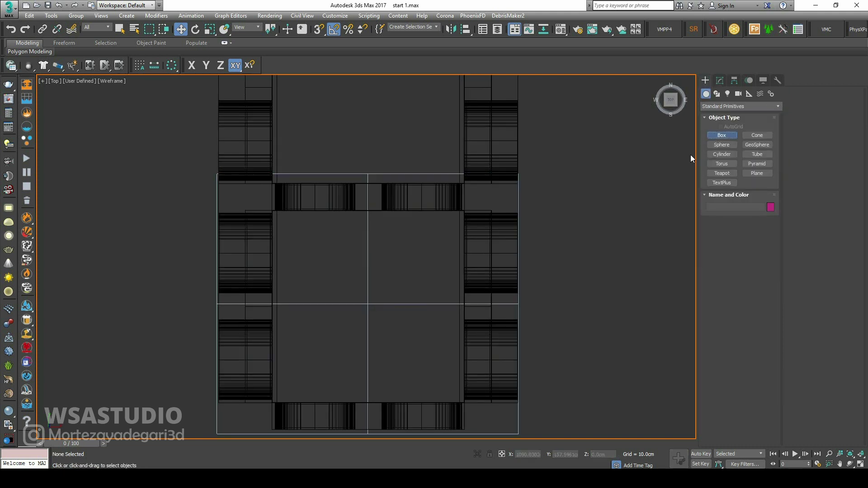
{"action": "left_click", "coordinate": [318, 30]}
{"action": "left_click_drag", "start_coordinate": [368, 304], "coordinate": [440, 236]}
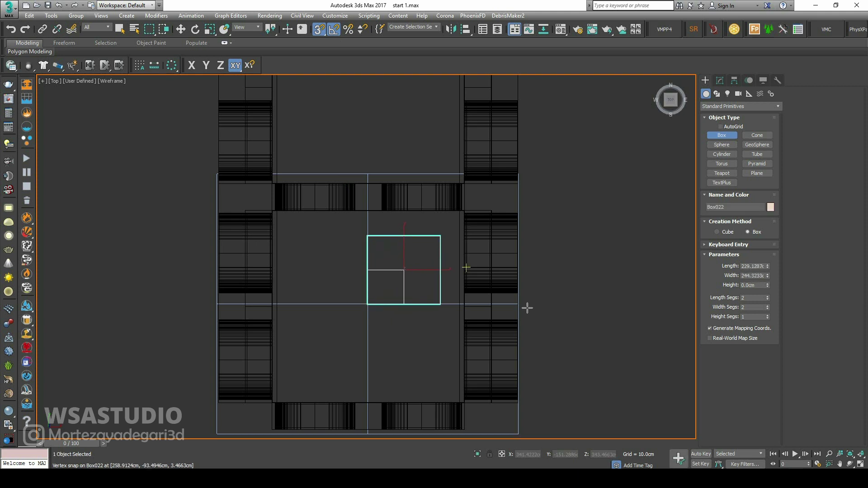
{"action": "left_click", "coordinate": [752, 268]}
{"action": "type", "text": "250"}
{"action": "key", "text": "Tab"}
{"action": "type", "text": "250"}
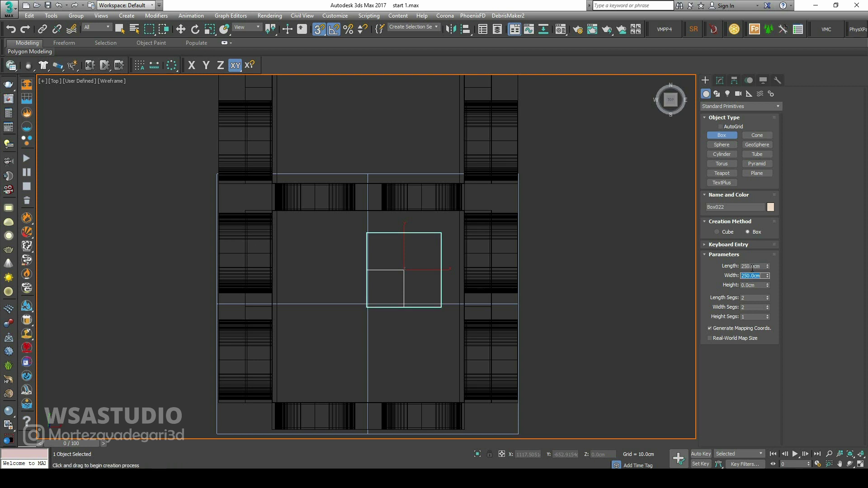
{"action": "type", "text": "w"}
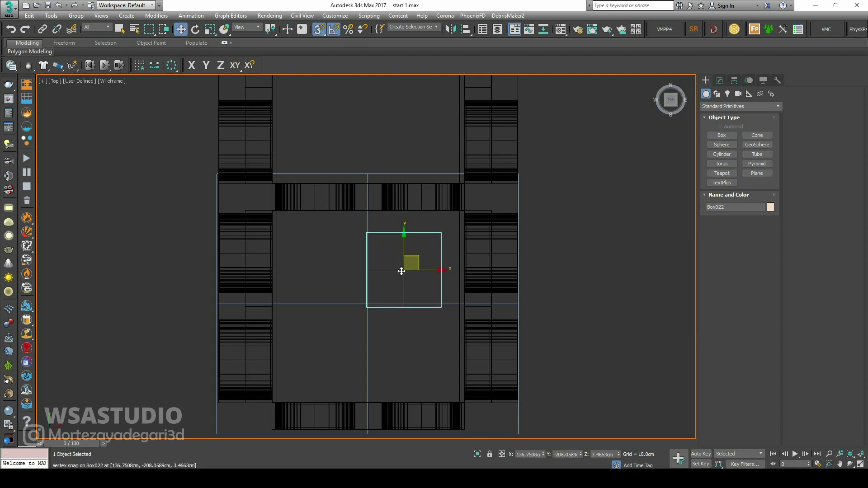
Step: Snap the 250 cm box's centre onto the centre vertex of the courtyard floor and check its placement in Perspective
{"action": "left_click_drag", "start_coordinate": [402, 272], "coordinate": [367, 303]}
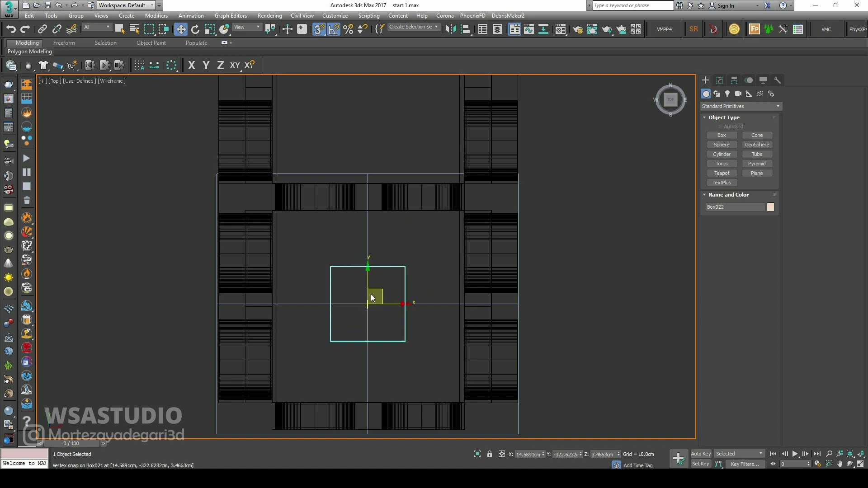
{"action": "key", "text": "alt+w"}
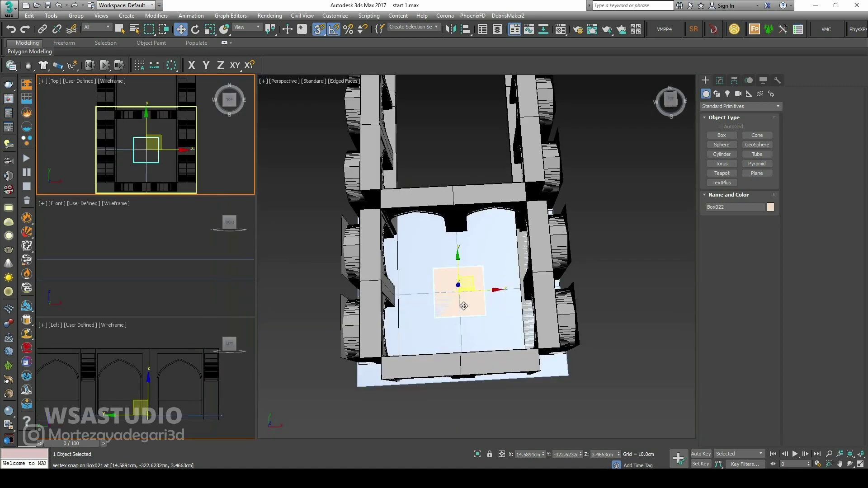
{"action": "scroll", "coordinate": [464, 306], "scroll_direction": "down", "scroll_amount": 5}
{"action": "middle_click_drag", "start_coordinate": [464, 306], "coordinate": [452, 325], "text": "alt"}
{"action": "right_click", "coordinate": [208, 191]}
{"action": "key", "text": "alt+w"}
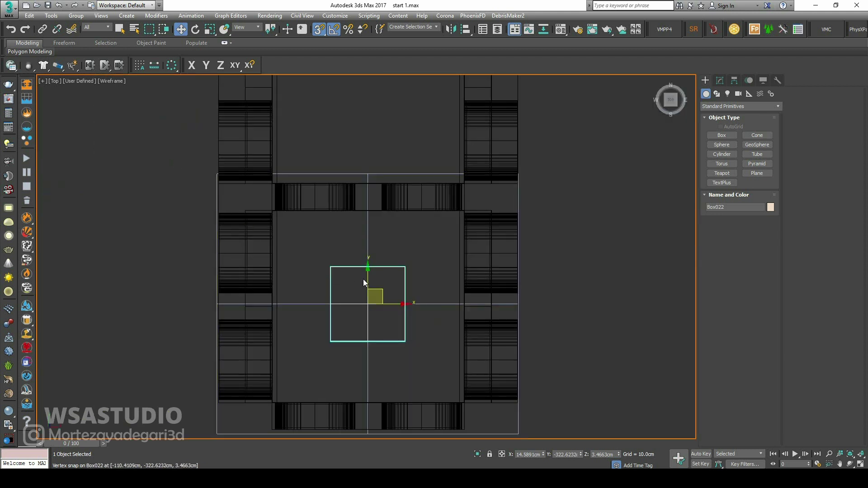
Step: Reduce the 250 cm box to 1 length and 1 width segment and convert it to an Editable Poly at Edge level
{"action": "left_click", "coordinate": [720, 81]}
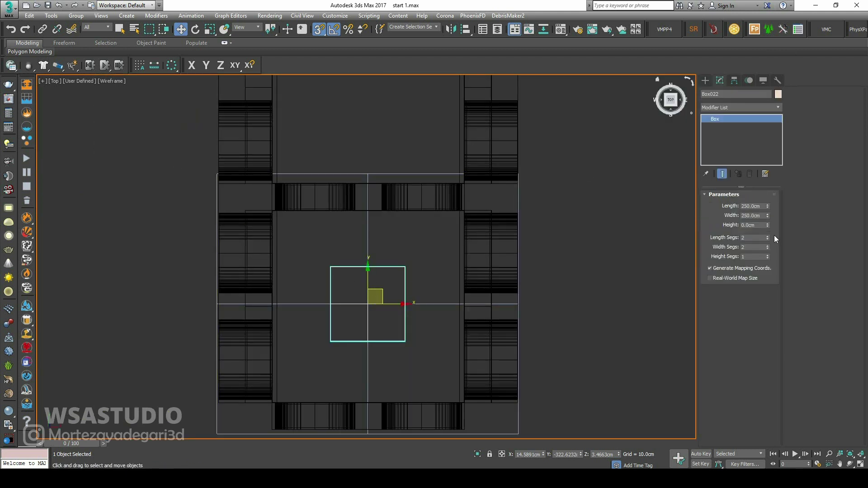
{"action": "right_click", "coordinate": [393, 289]}
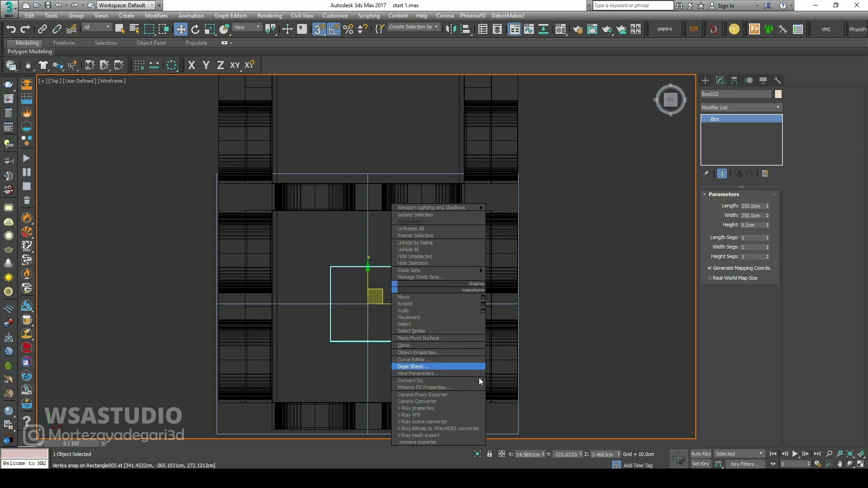
{"action": "mouse_move", "coordinate": [480, 381]}
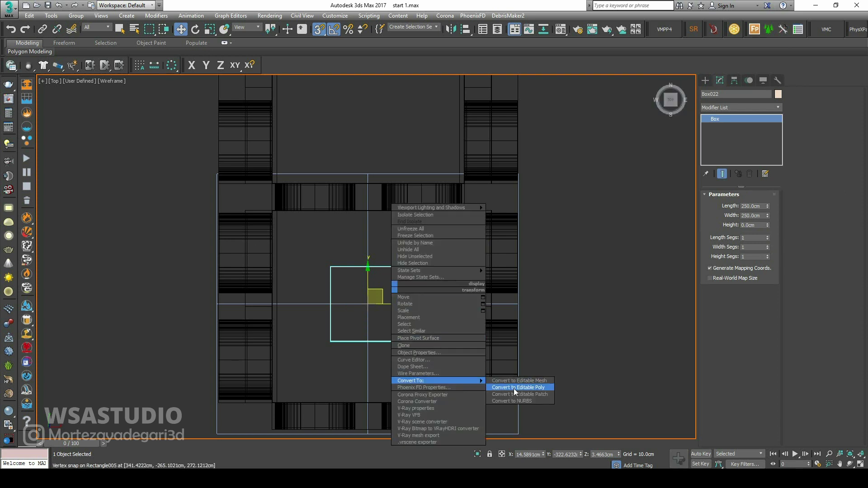
{"action": "left_click", "coordinate": [514, 389]}
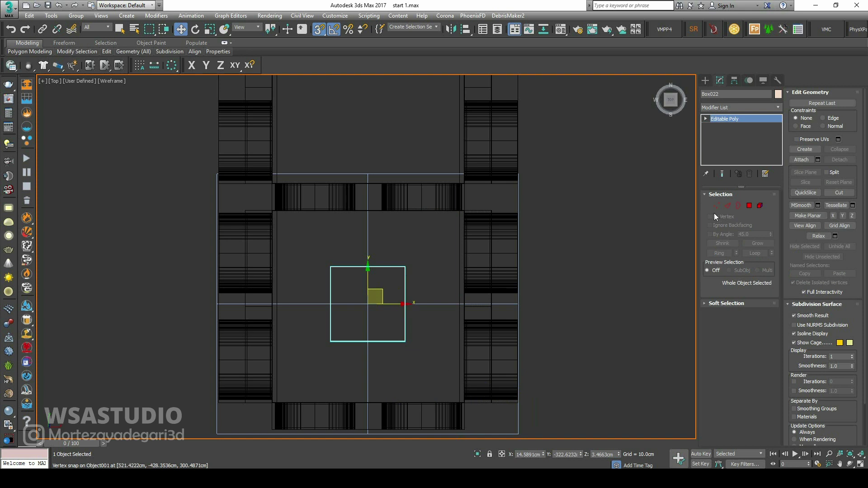
{"action": "left_click", "coordinate": [729, 206]}
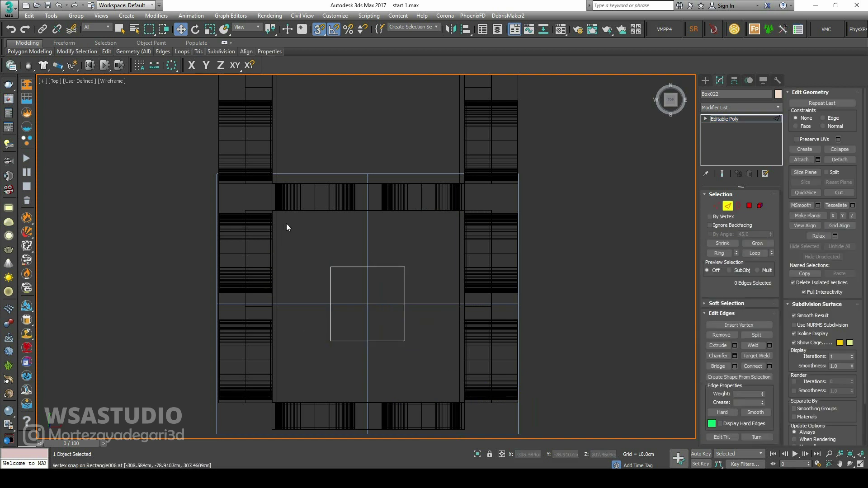
{"action": "key", "text": "ctrl+a"}
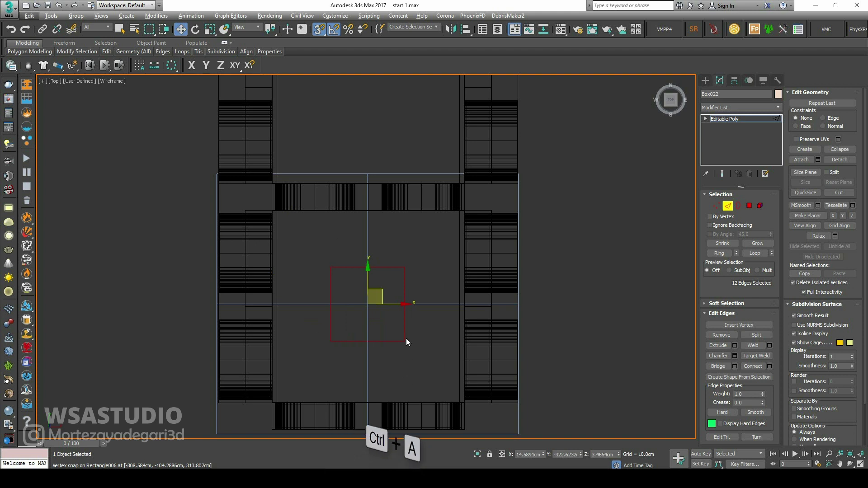
{"action": "key", "text": "alt"}
{"action": "left_click_drag", "start_coordinate": [358, 377], "coordinate": [359, 378], "text": "alt"}
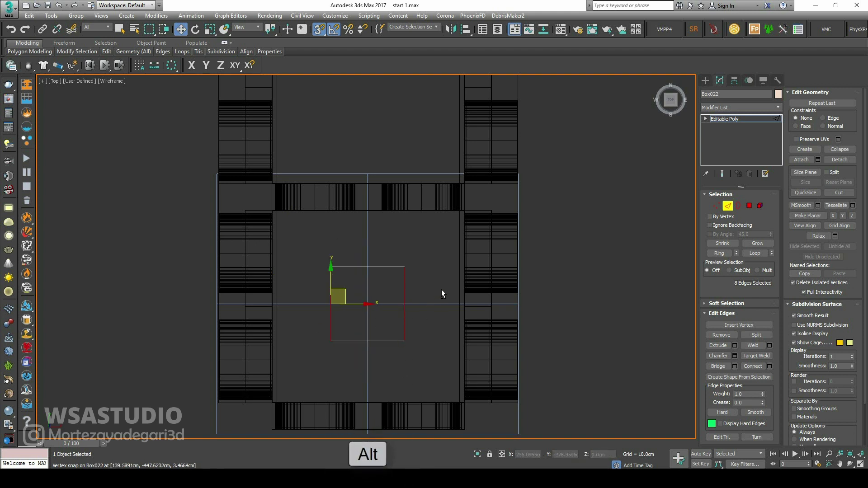
{"action": "left_click", "coordinate": [405, 300], "text": "alt"}
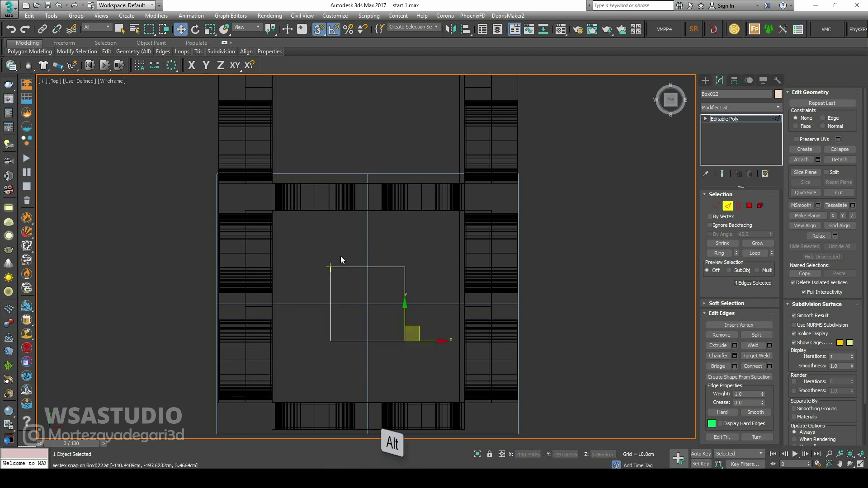
{"action": "middle_click_drag", "start_coordinate": [355, 318], "coordinate": [345, 319]}
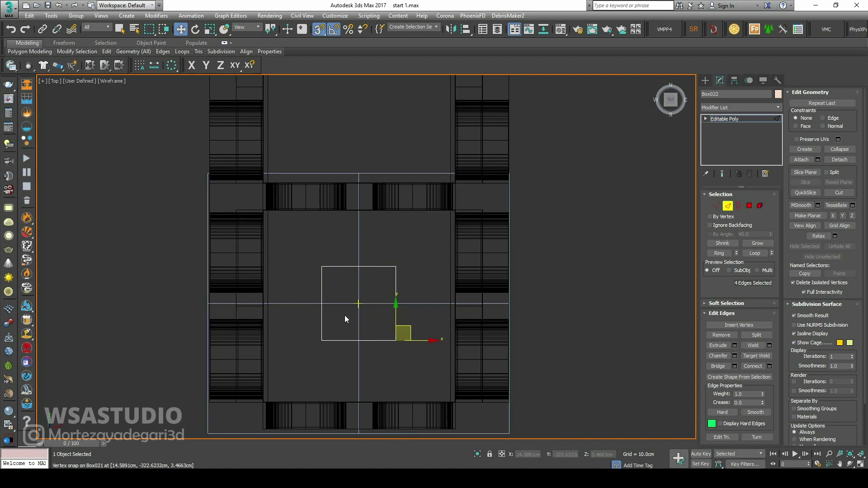
{"action": "left_click_drag", "start_coordinate": [321, 270], "coordinate": [321, 268]}
{"action": "key", "text": "alt+w"}
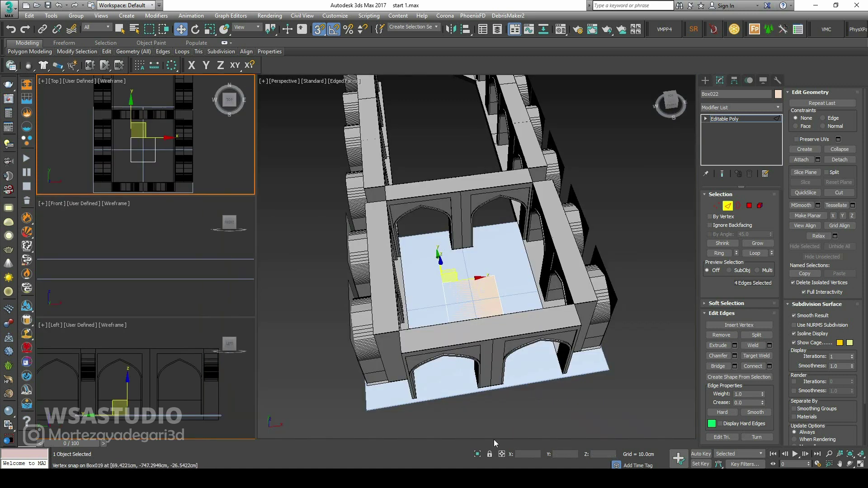
{"action": "left_click", "coordinate": [477, 454]}
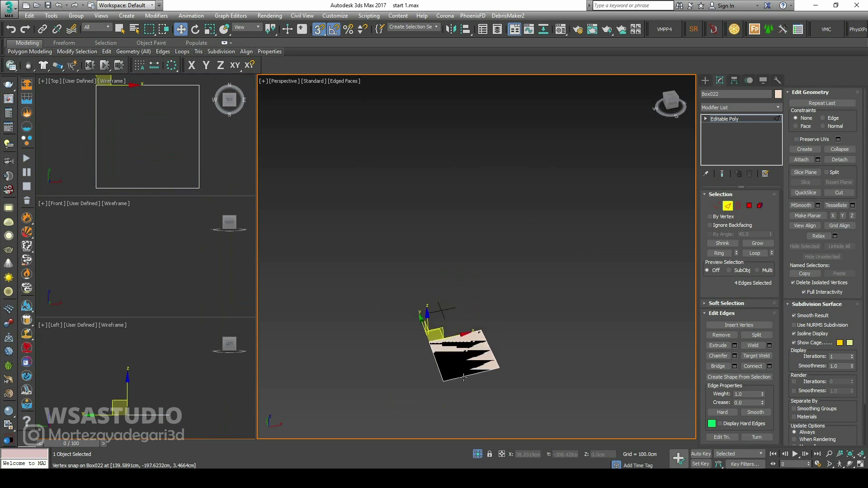
{"action": "middle_click_drag", "start_coordinate": [478, 328], "coordinate": [476, 318], "text": "alt"}
{"action": "scroll", "coordinate": [460, 336], "scroll_direction": "up", "scroll_amount": 5}
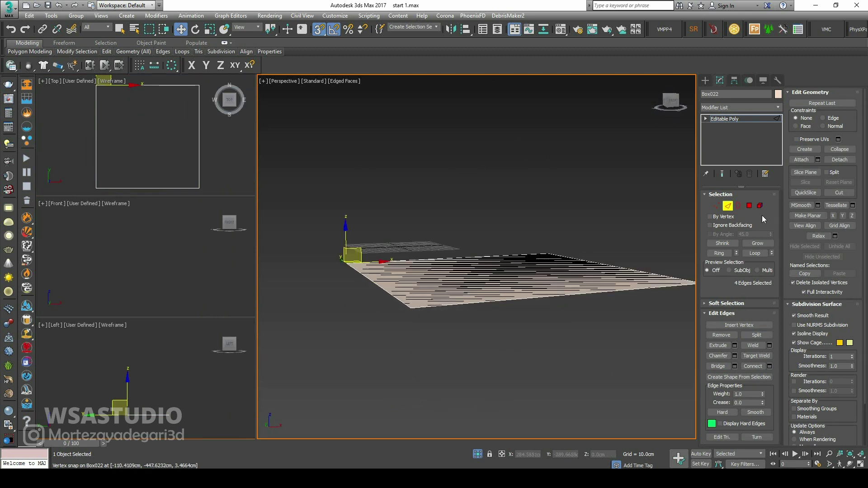
{"action": "left_click", "coordinate": [728, 206]}
{"action": "key", "text": "alt+q"}
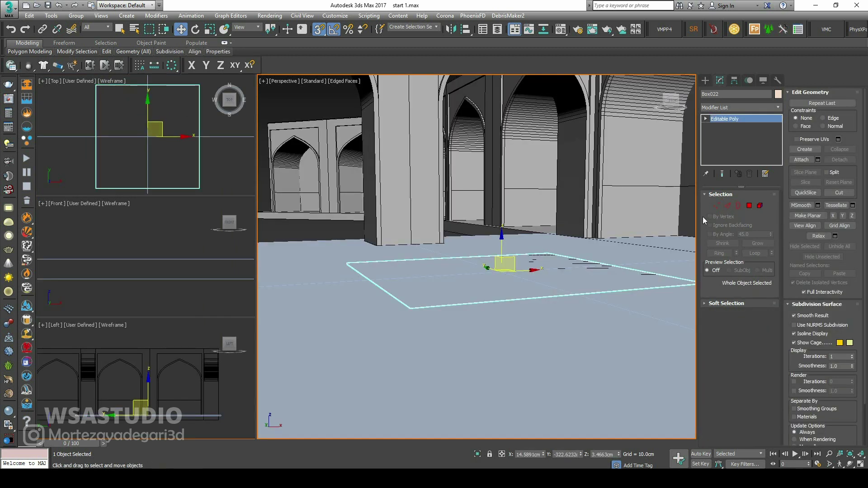
Step: Undo the 250 cm box's Editable Poly conversion and convert it again with its height set to 30 cm
{"action": "key", "text": "ctrl+z"}
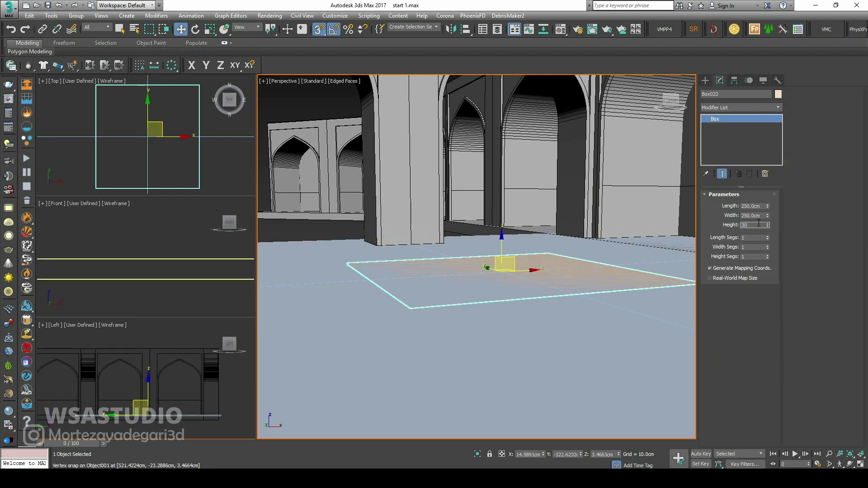
{"action": "key", "text": "Return"}
{"action": "right_click", "coordinate": [520, 287]}
{"action": "mouse_move", "coordinate": [581, 379]}
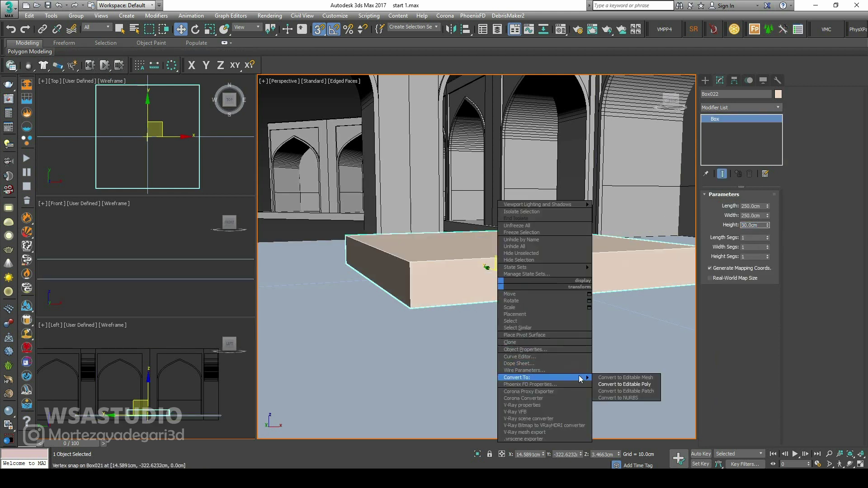
{"action": "left_click", "coordinate": [623, 384]}
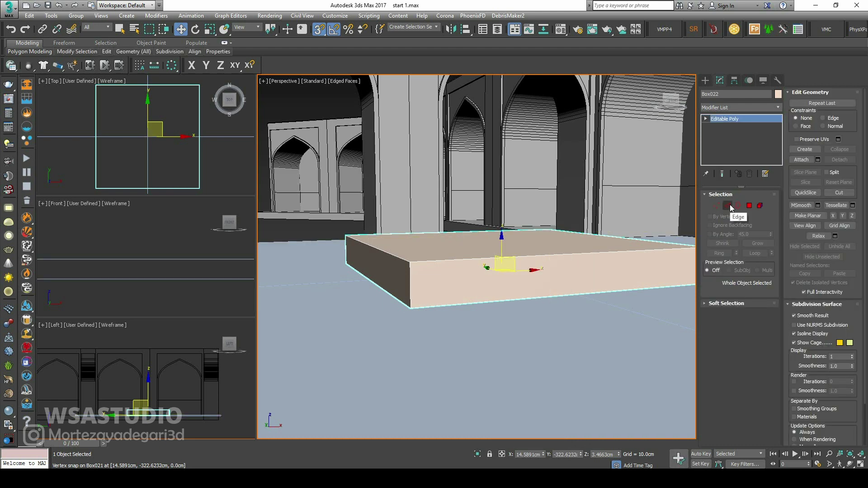
Step: Select only the four vertical corner edges of the 30 cm high box
{"action": "left_click", "coordinate": [729, 206]}
{"action": "key", "text": "ctrl+a"}
{"action": "middle_click", "coordinate": [181, 116]}
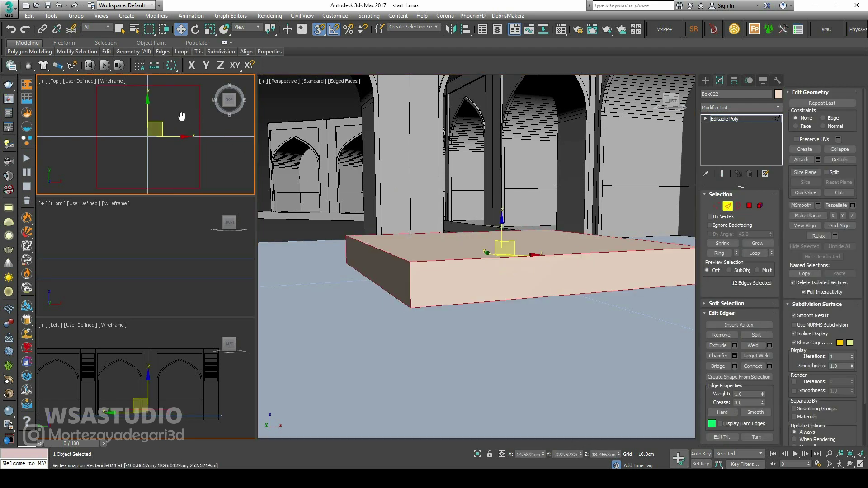
{"action": "scroll", "coordinate": [181, 116], "scroll_direction": "down", "scroll_amount": 4}
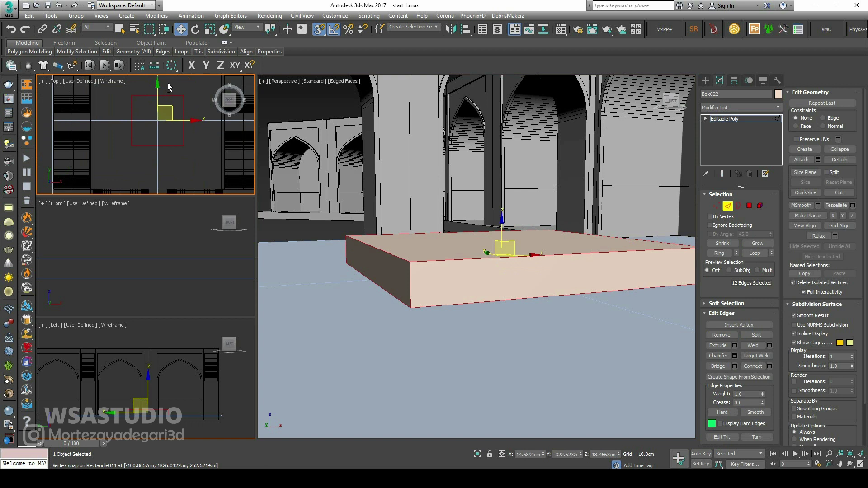
{"action": "left_click_drag", "start_coordinate": [167, 83], "coordinate": [161, 171], "text": "alt"}
{"action": "left_click_drag", "start_coordinate": [114, 126], "coordinate": [114, 127], "text": "alt"}
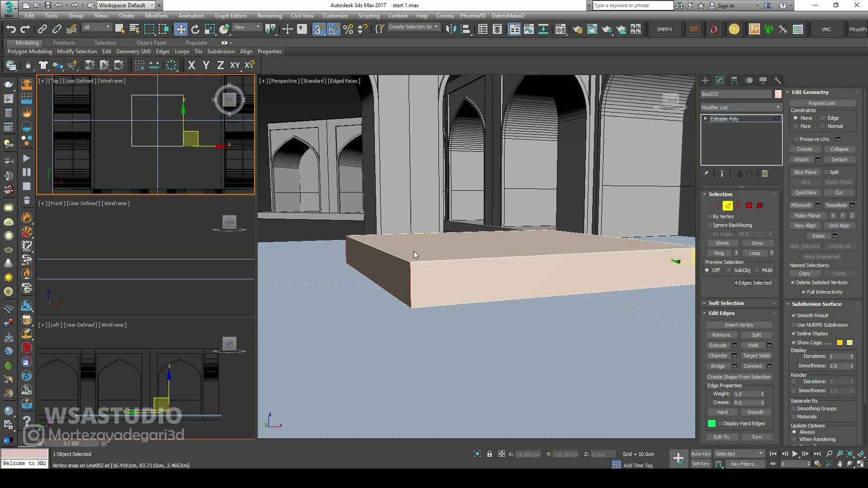
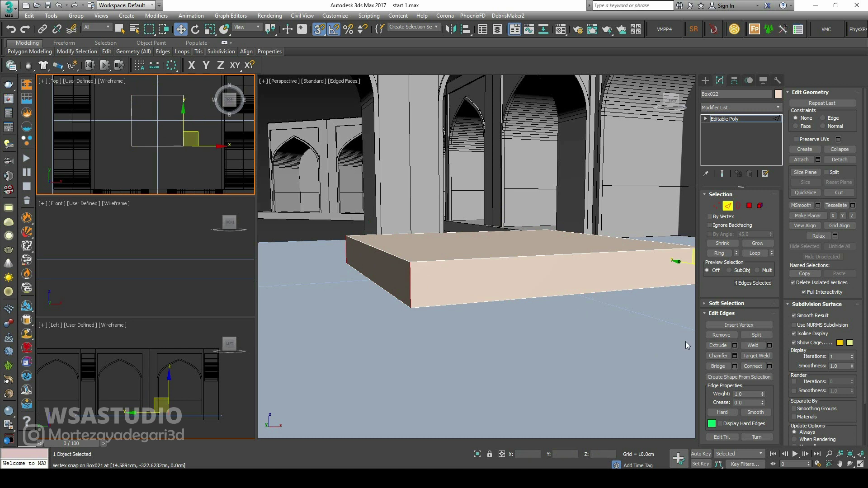
Step: Chamfer the four vertical corner edges by about 58 cm to make the box octagonal, and leave Edge level
{"action": "left_click", "coordinate": [735, 357]}
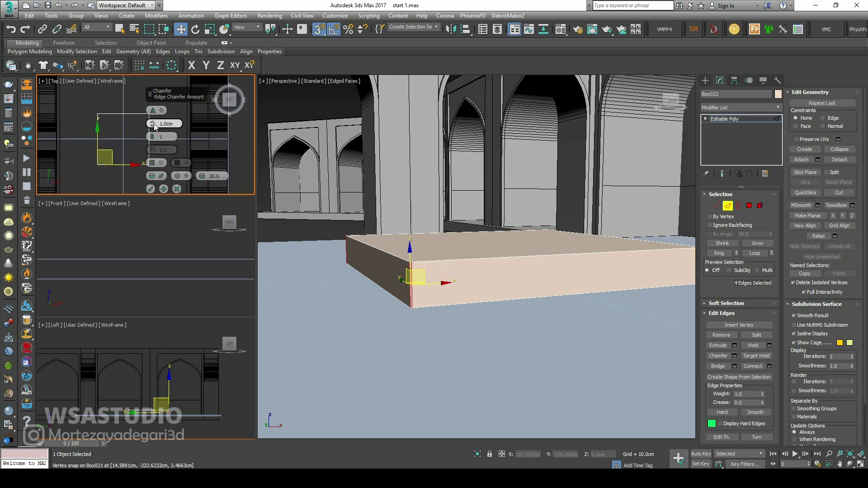
{"action": "mouse_move", "coordinate": [153, 123]}
{"action": "left_mouse_down"}
{"action": "mouse_move", "coordinate": [153, 103]}
{"action": "mouse_move", "coordinate": [152, 111]}
{"action": "left_mouse_up"}
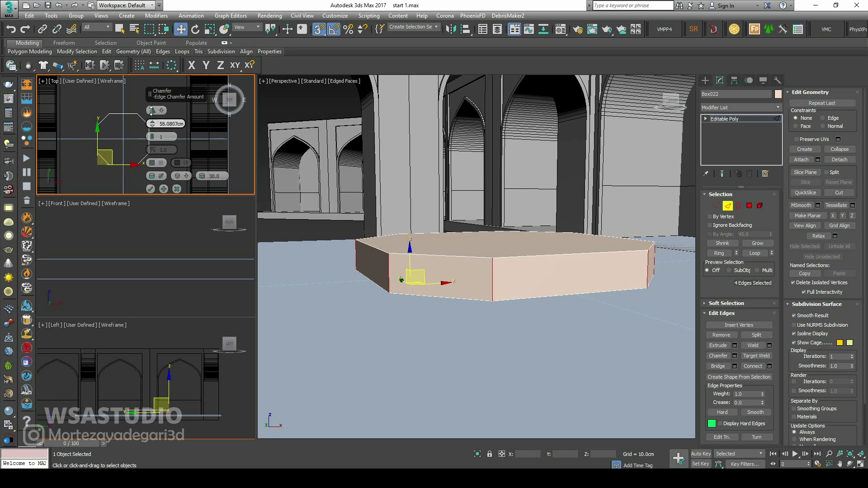
{"action": "left_click", "coordinate": [151, 189]}
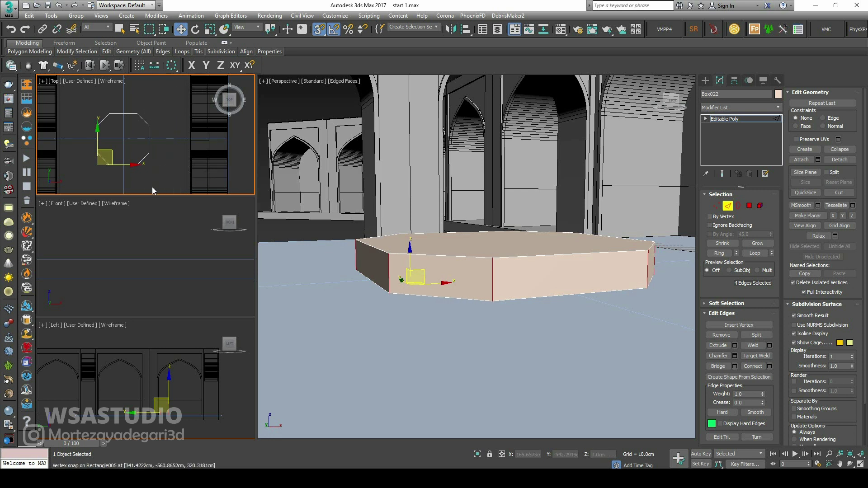
{"action": "key", "text": "2"}
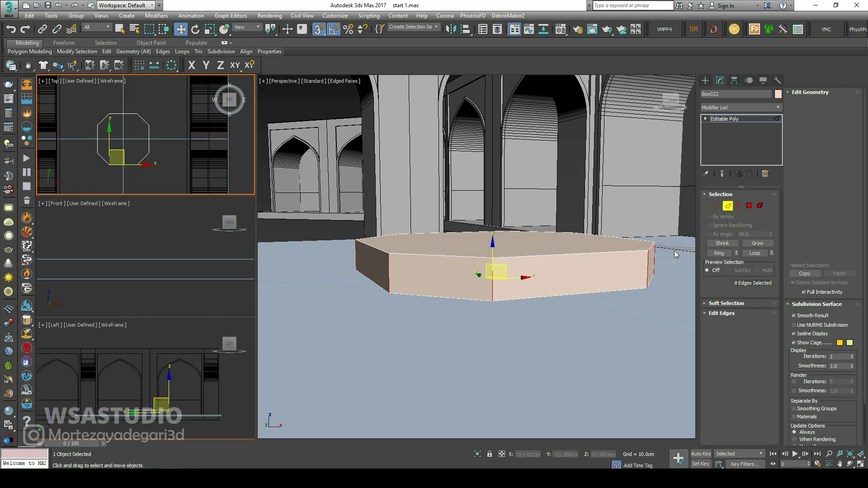
Step: Create one enlarged copy of the octagonal box, scaled to about 111.6% in X and Y only
{"action": "key", "text": "alt+w"}
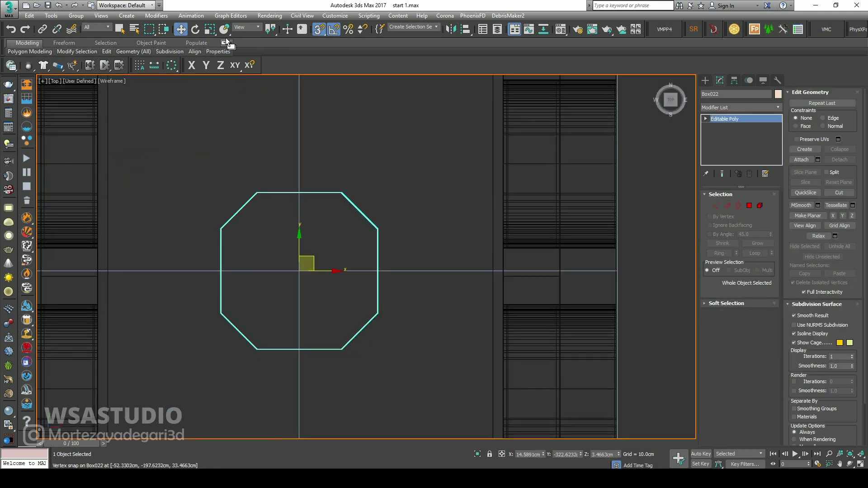
{"action": "left_click", "coordinate": [211, 30]}
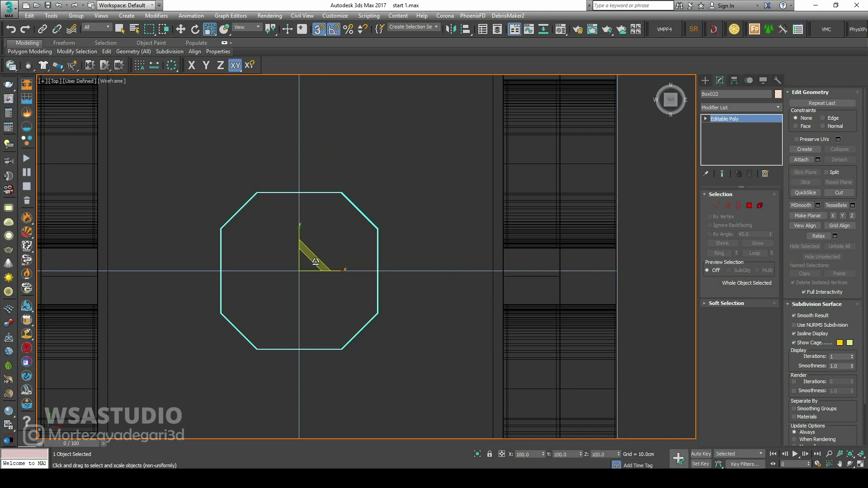
{"action": "left_click_drag", "start_coordinate": [316, 262], "coordinate": [325, 255], "text": "shift"}
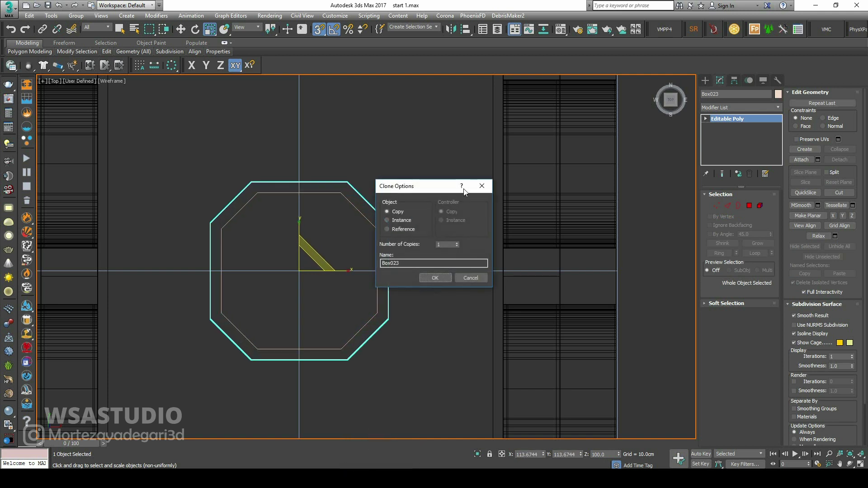
{"action": "left_click", "coordinate": [483, 186]}
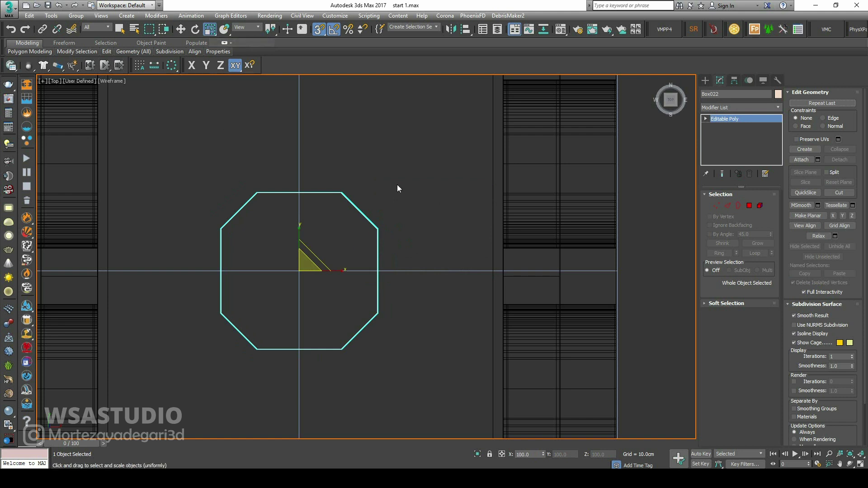
{"action": "left_click_drag", "start_coordinate": [323, 256], "coordinate": [317, 253], "text": "shift"}
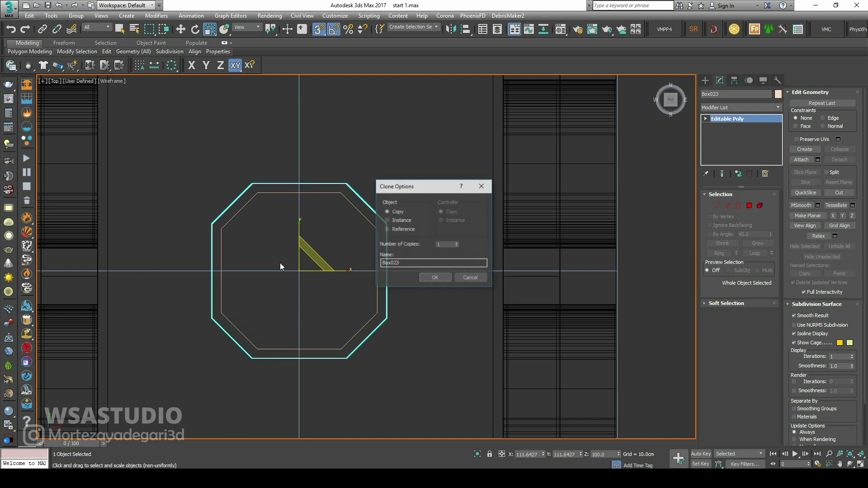
{"action": "left_click", "coordinate": [436, 278]}
Step: Lower the floor and both octagonal boxes together in the Front view without snapping, bringing the floor to about Z -29.9 cm
{"action": "key", "text": "alt+w"}
{"action": "scroll", "coordinate": [461, 275], "scroll_direction": "up", "scroll_amount": 4}
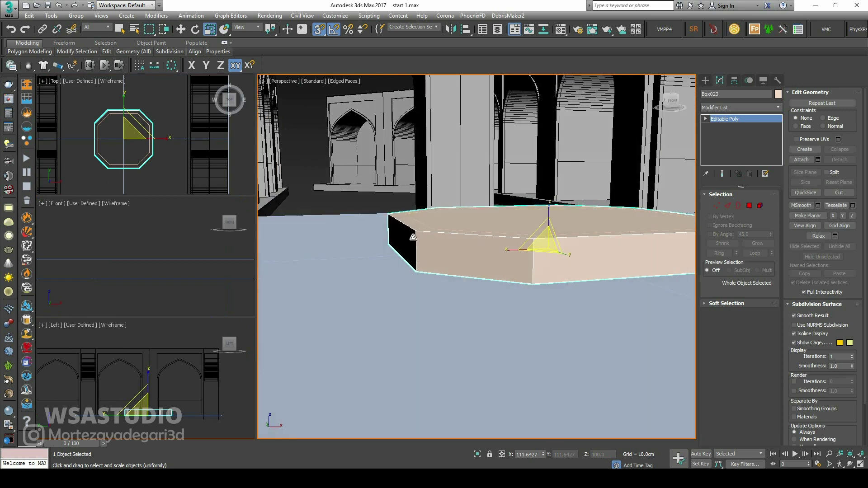
{"action": "left_click", "coordinate": [351, 189]}
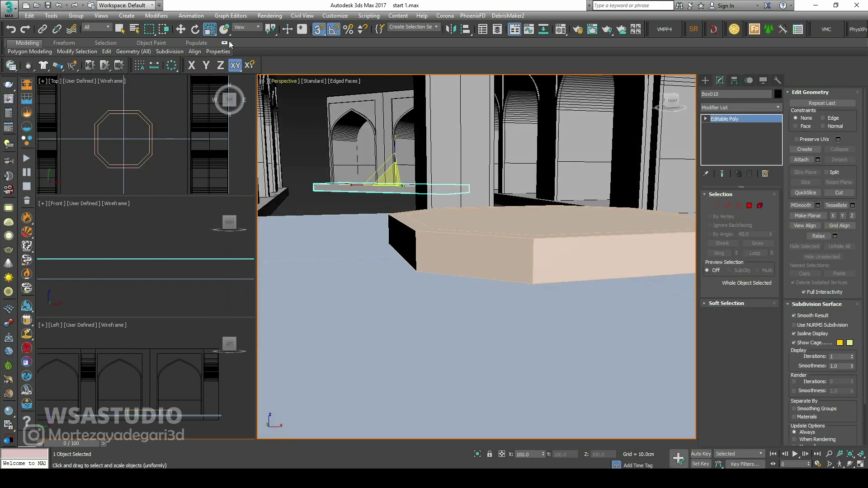
{"action": "left_click", "coordinate": [182, 29]}
{"action": "left_click_drag", "start_coordinate": [409, 225], "coordinate": [398, 227]}
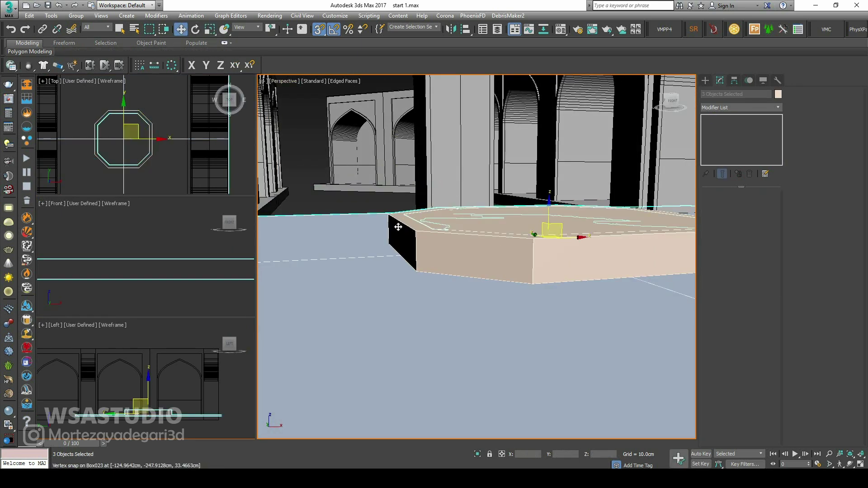
{"action": "key", "text": "alt+w"}
{"action": "scroll", "coordinate": [291, 251], "scroll_direction": "down", "scroll_amount": 8}
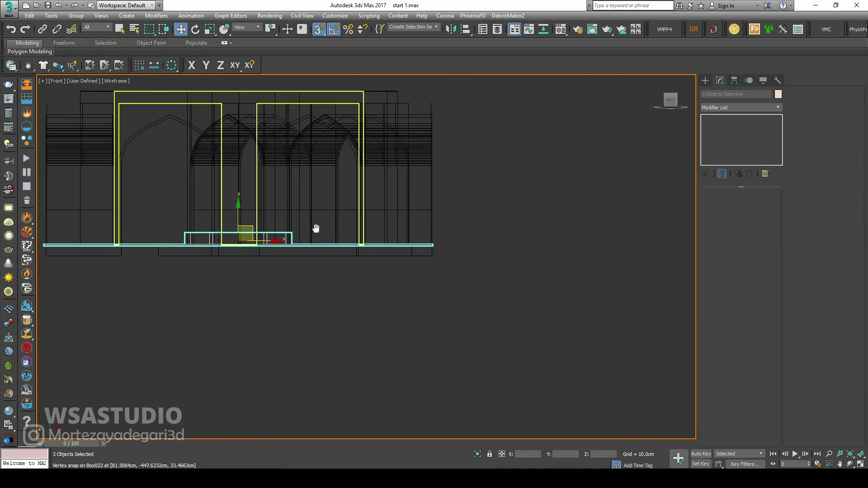
{"action": "left_click", "coordinate": [319, 29]}
{"action": "scroll", "coordinate": [363, 269], "scroll_direction": "up", "scroll_amount": 5}
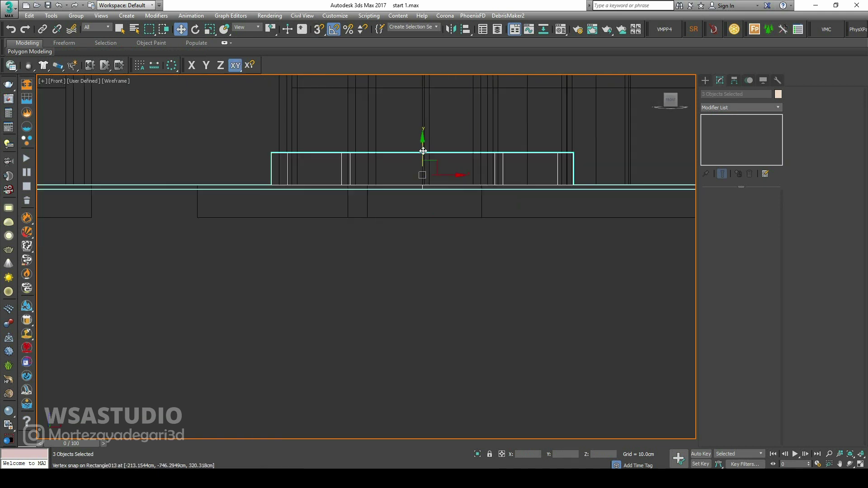
{"action": "left_click_drag", "start_coordinate": [424, 151], "coordinate": [420, 228]}
{"action": "scroll", "coordinate": [420, 228], "scroll_direction": "up", "scroll_amount": 4}
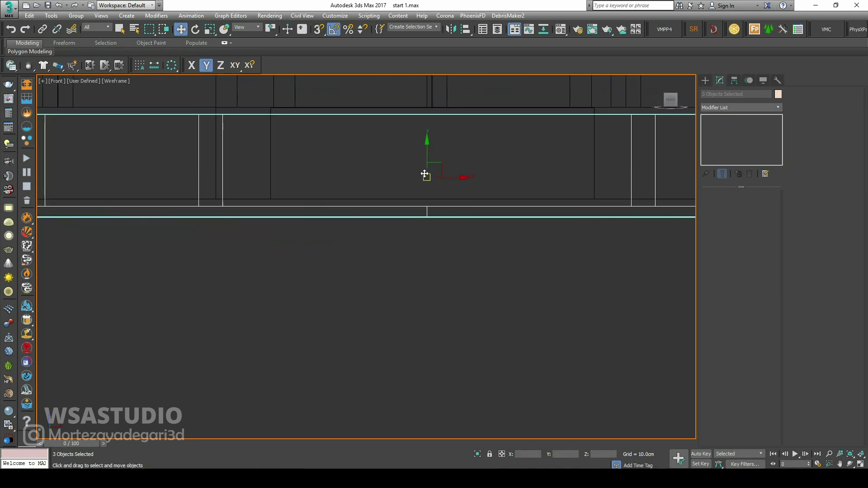
{"action": "left_click_drag", "start_coordinate": [428, 156], "coordinate": [428, 160]}
{"action": "scroll", "coordinate": [432, 197], "scroll_direction": "up", "scroll_amount": 8}
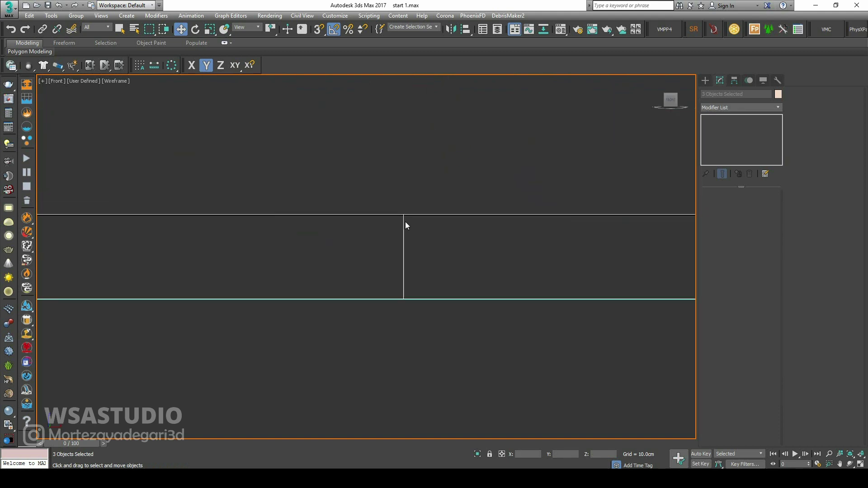
Step: Isolate the courtyard floor together with the larger octagonal box in Perspective
{"action": "key", "text": "alt+w"}
{"action": "middle_click_drag", "start_coordinate": [405, 219], "coordinate": [469, 320], "text": "alt"}
{"action": "scroll", "coordinate": [449, 209], "scroll_direction": "down", "scroll_amount": 3}
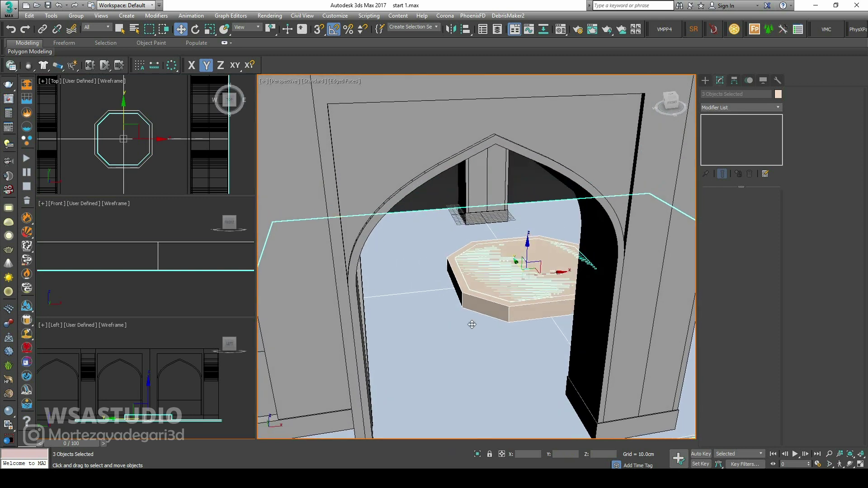
{"action": "left_click", "coordinate": [485, 319]}
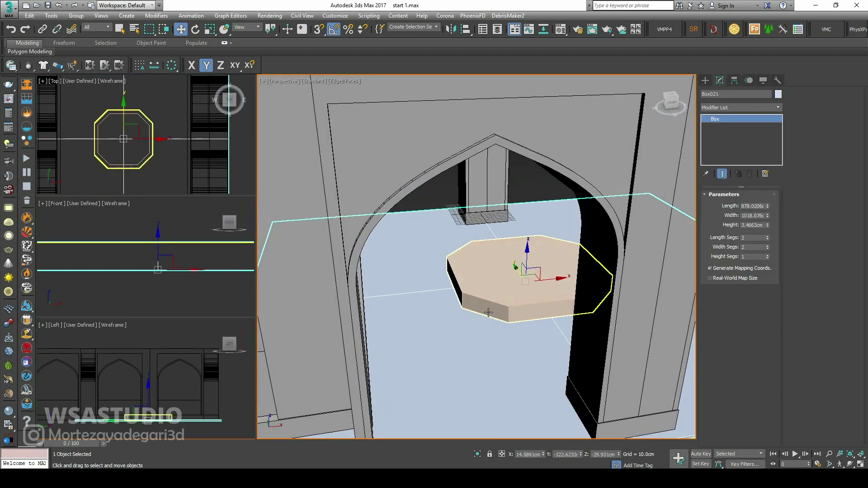
{"action": "left_click", "coordinate": [497, 305], "text": "ctrl"}
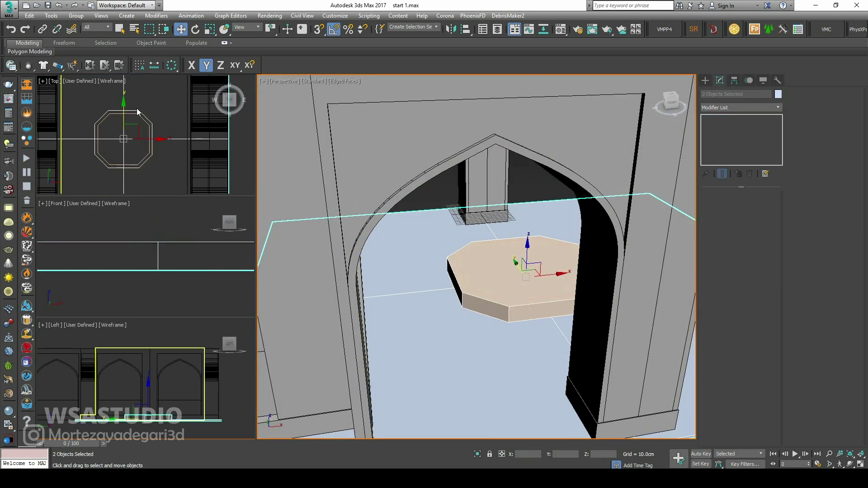
{"action": "left_click", "coordinate": [478, 454]}
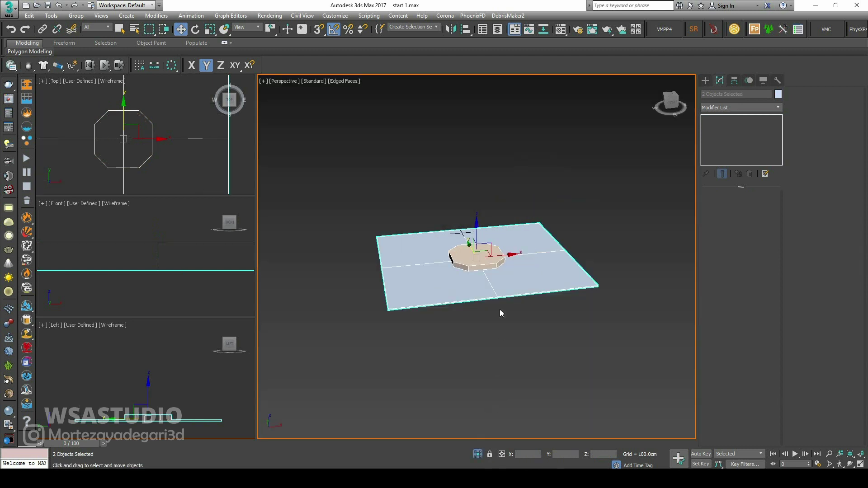
Step: Lower the larger octagonal box in the Front view so that it passes through the thickness of the courtyard floor
{"action": "left_click", "coordinate": [468, 267]}
{"action": "right_click", "coordinate": [165, 270]}
{"action": "key", "text": "alt+w"}
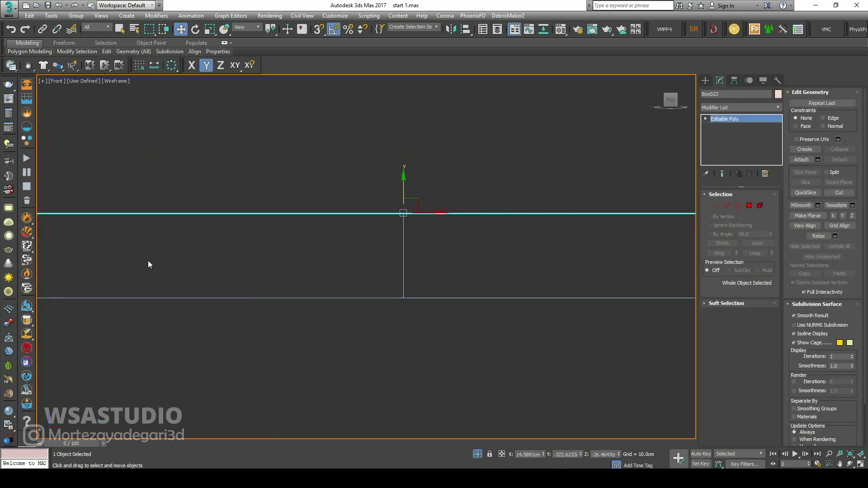
{"action": "scroll", "coordinate": [320, 281], "scroll_direction": "down", "scroll_amount": 6}
{"action": "scroll", "coordinate": [332, 272], "scroll_direction": "down", "scroll_amount": 3}
{"action": "scroll", "coordinate": [343, 271], "scroll_direction": "up", "scroll_amount": 6}
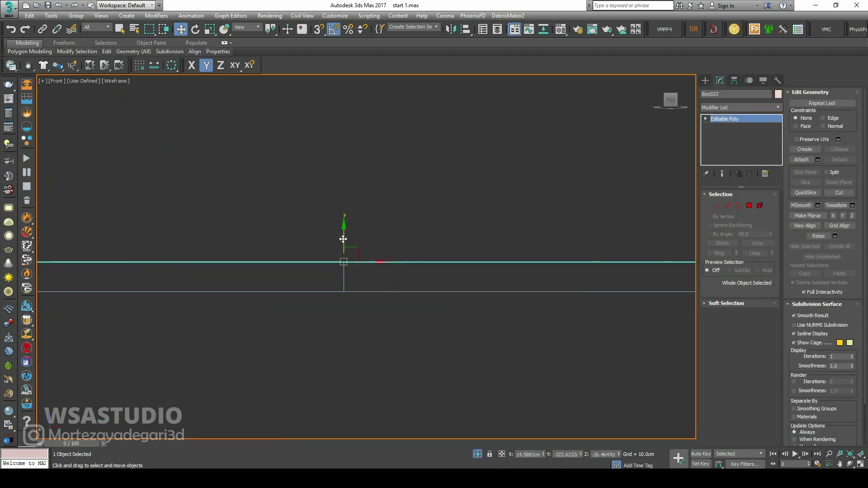
{"action": "left_click_drag", "start_coordinate": [343, 240], "coordinate": [346, 253]}
{"action": "key", "text": "alt+w"}
Step: Subtract the larger octagonal box from the courtyard floor with ProBoolean, using the Subtraction operation
{"action": "left_click", "coordinate": [442, 279]}
{"action": "mouse_move", "coordinate": [442, 279]}
{"action": "middle_mouse_down", "text": "alt"}
{"action": "mouse_move", "coordinate": [437, 292]}
{"action": "mouse_move", "coordinate": [428, 272]}
{"action": "middle_mouse_up", "text": "alt"}
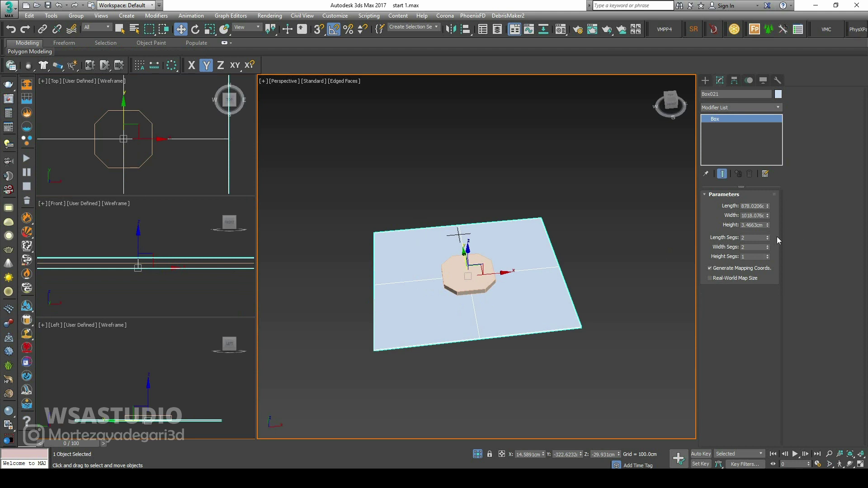
{"action": "left_click", "coordinate": [706, 80]}
{"action": "left_click", "coordinate": [711, 108]}
{"action": "left_click", "coordinate": [719, 129]}
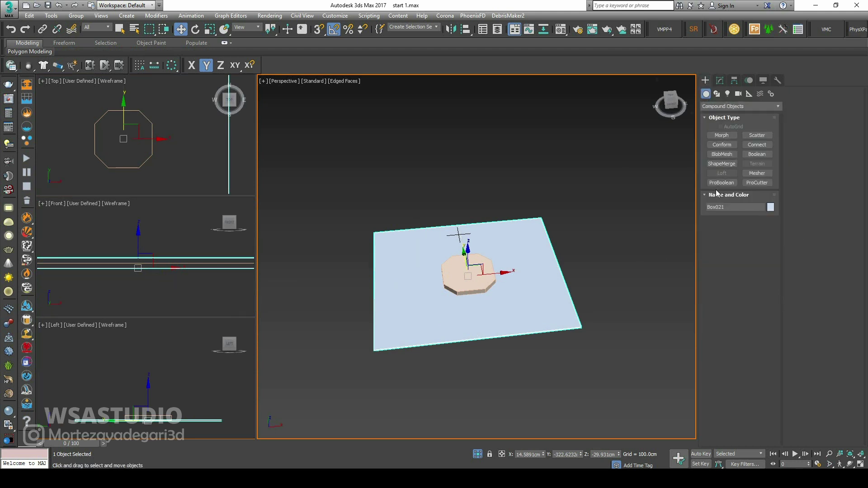
{"action": "left_click", "coordinate": [723, 183]}
{"action": "left_click", "coordinate": [737, 232]}
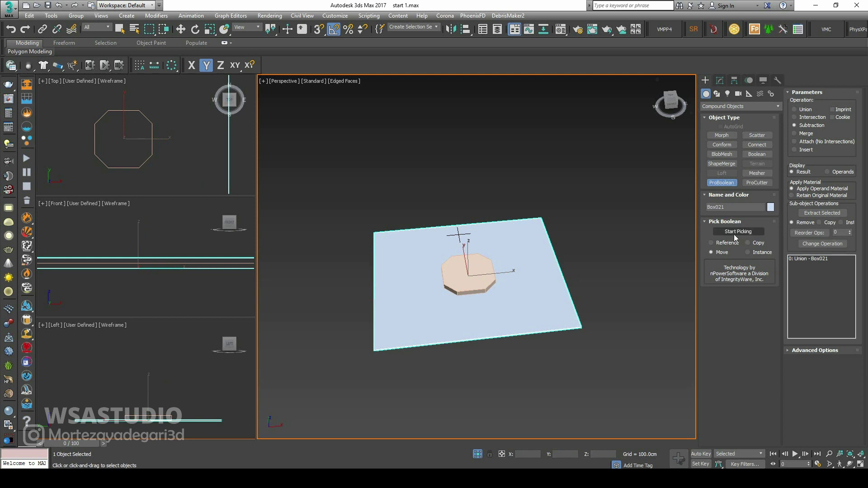
{"action": "left_click", "coordinate": [738, 232]}
{"action": "left_click", "coordinate": [495, 291]}
{"action": "key", "text": "w"}
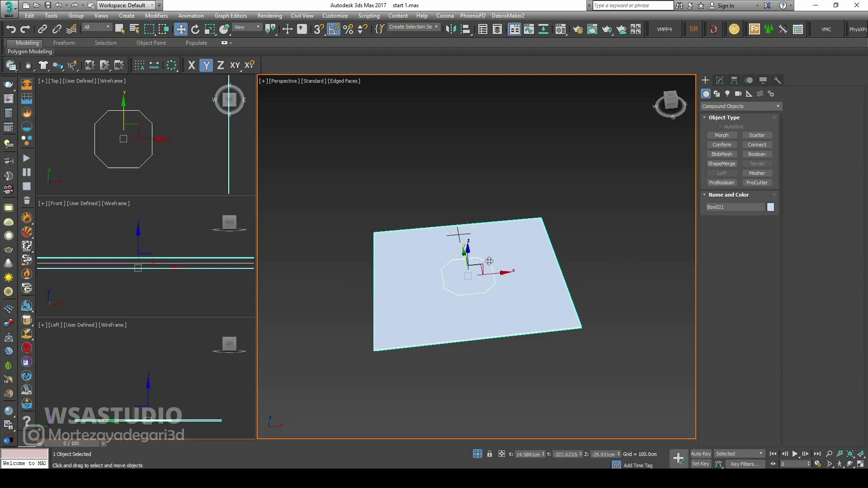
{"action": "middle_click_drag", "start_coordinate": [489, 262], "coordinate": [475, 292], "text": "alt"}
{"action": "scroll", "coordinate": [477, 287], "scroll_direction": "up", "scroll_amount": 6}
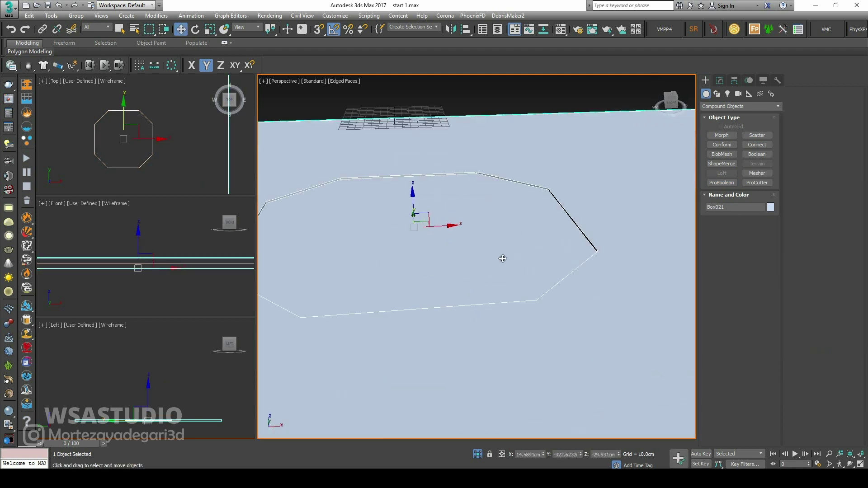
Step: Show the full scene again and lower the smaller octagonal box along Z to about -28.6 cm
{"action": "left_click", "coordinate": [477, 454]}
{"action": "scroll", "coordinate": [446, 284], "scroll_direction": "up", "scroll_amount": 8}
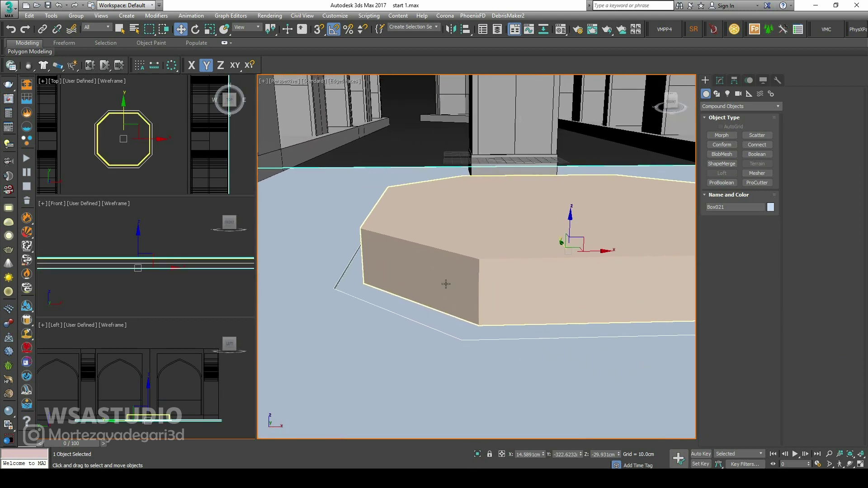
{"action": "middle_click_drag", "start_coordinate": [445, 284], "coordinate": [442, 283], "text": "alt"}
{"action": "middle_click_drag", "start_coordinate": [559, 276], "coordinate": [348, 214]}
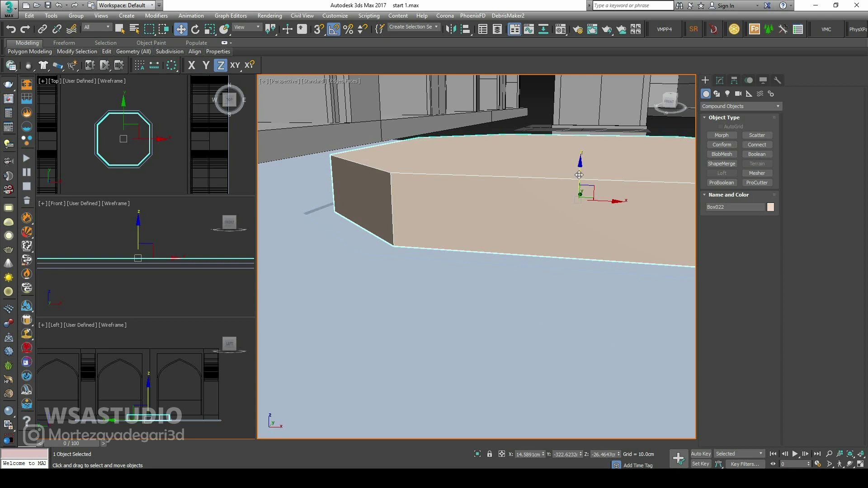
{"action": "left_click_drag", "start_coordinate": [579, 176], "coordinate": [581, 178], "text": "shift"}
Step: Inset the top polygon of the smaller octagonal box by 10 cm
{"action": "mouse_move", "coordinate": [438, 166]}
{"action": "middle_mouse_down", "text": "alt"}
{"action": "mouse_move", "coordinate": [457, 205]}
{"action": "mouse_move", "coordinate": [465, 188]}
{"action": "mouse_move", "coordinate": [494, 192]}
{"action": "mouse_move", "coordinate": [482, 180]}
{"action": "mouse_move", "coordinate": [476, 230]}
{"action": "middle_mouse_up", "text": "alt"}
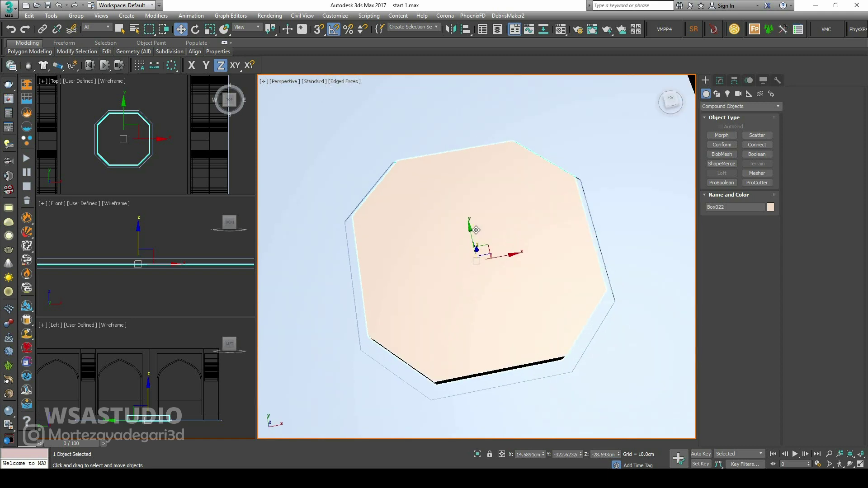
{"action": "left_click", "coordinate": [721, 80]}
{"action": "key", "text": "4"}
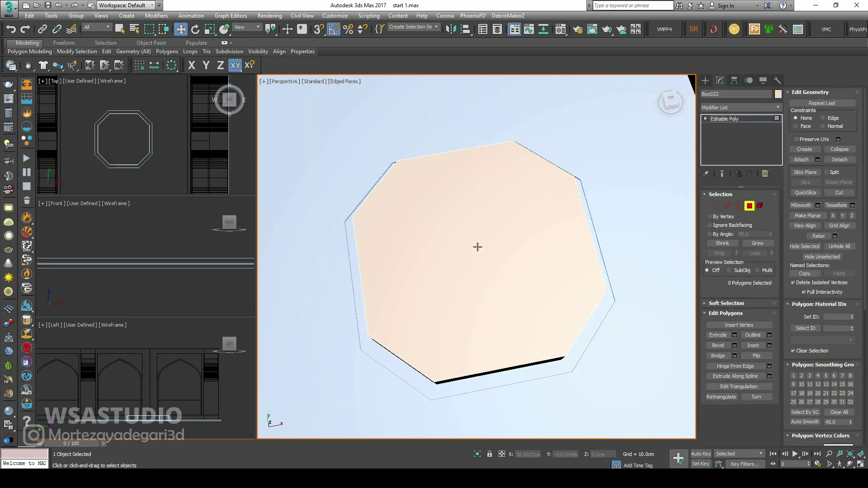
{"action": "left_click", "coordinate": [476, 251]}
{"action": "middle_click_drag", "start_coordinate": [492, 261], "coordinate": [495, 233], "text": "alt"}
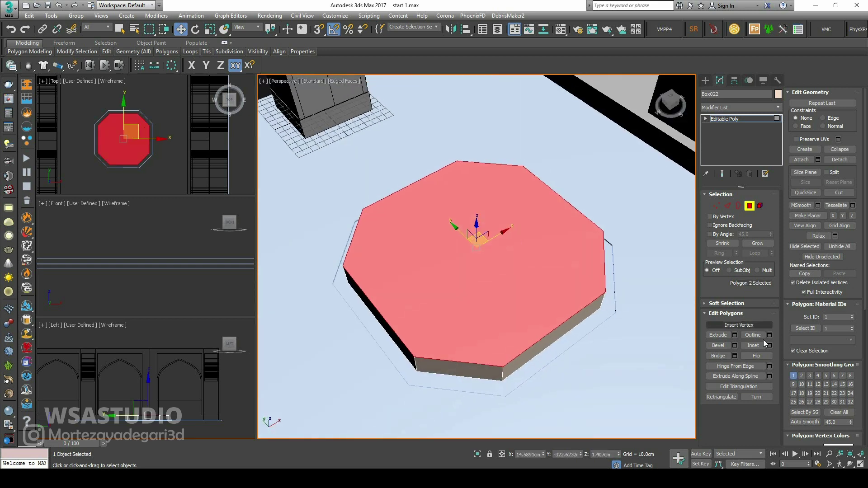
{"action": "left_click", "coordinate": [769, 345]}
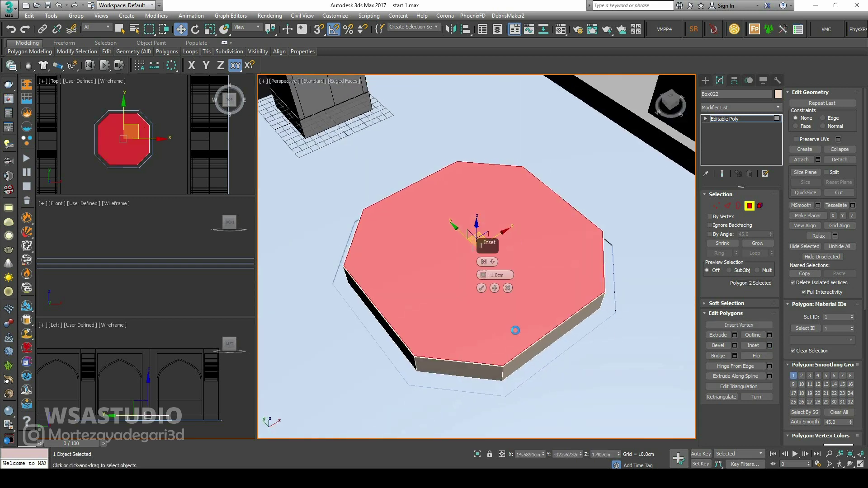
{"action": "type", "text": "10"}
{"action": "key", "text": "Return"}
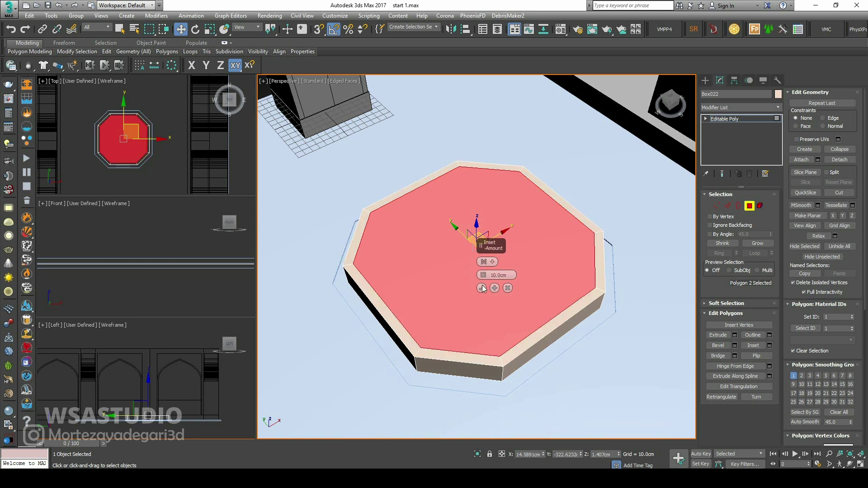
{"action": "left_click", "coordinate": [482, 288]}
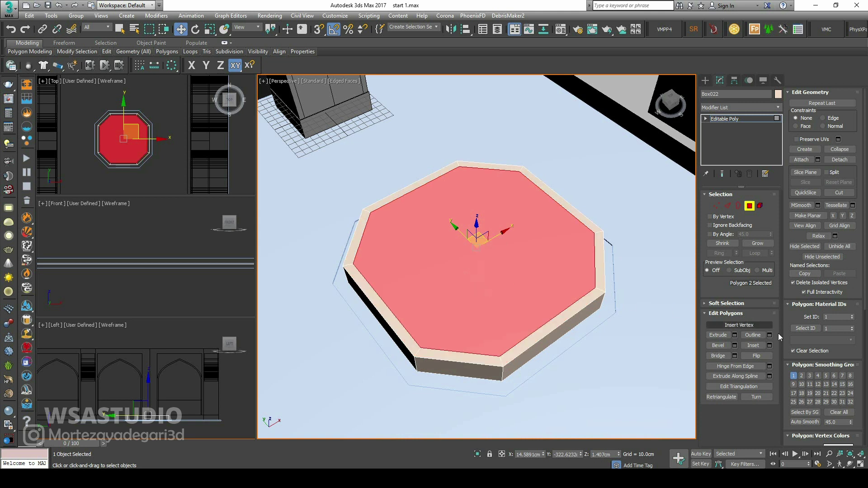
Step: Extrude the inset polygon downward by about 4.28 cm to form the pool recess
{"action": "left_click", "coordinate": [735, 336]}
{"action": "left_click_drag", "start_coordinate": [480, 279], "coordinate": [490, 288]}
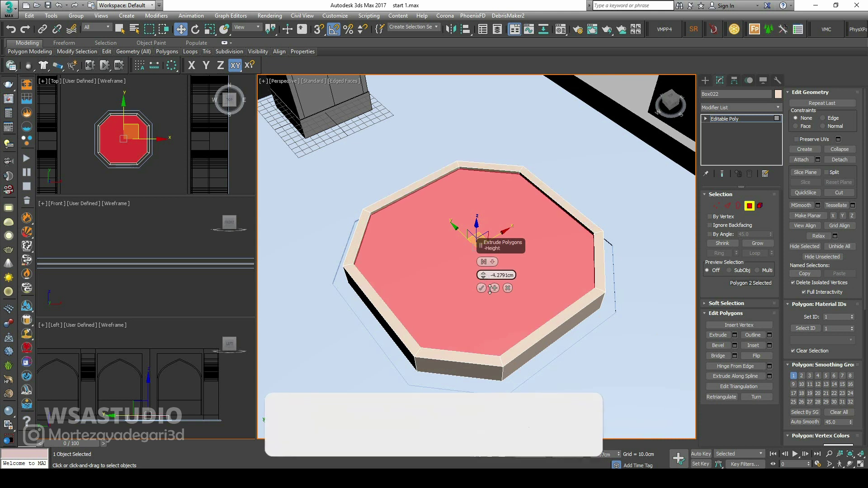
{"action": "left_click", "coordinate": [482, 288]}
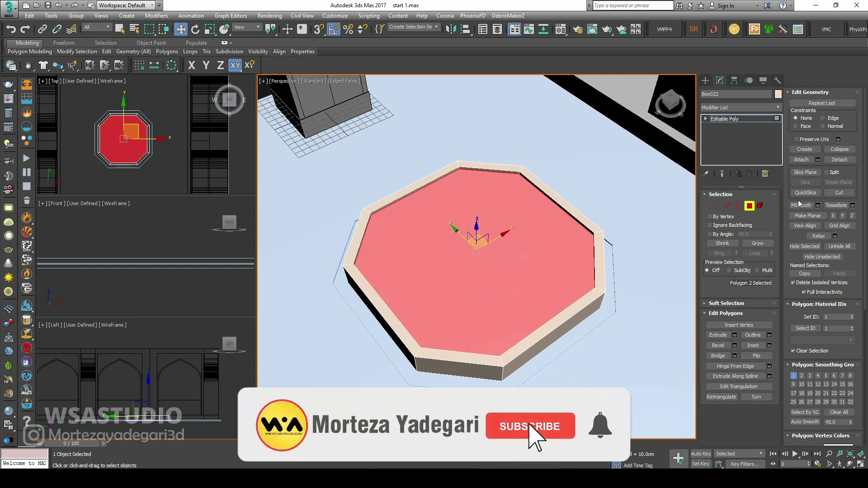
Step: Detach the recessed pool polygon as a separate object and select it at object level
{"action": "left_click", "coordinate": [839, 160]}
{"action": "left_click", "coordinate": [463, 244]}
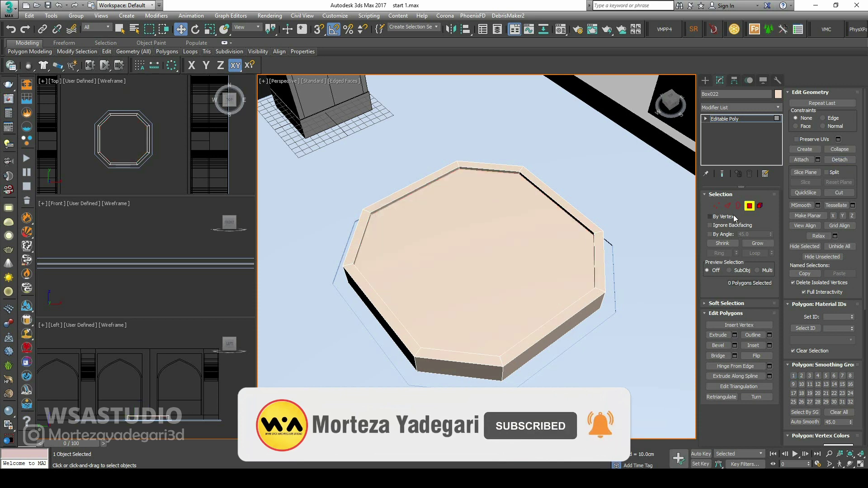
{"action": "left_click", "coordinate": [749, 206]}
{"action": "left_click", "coordinate": [479, 251]}
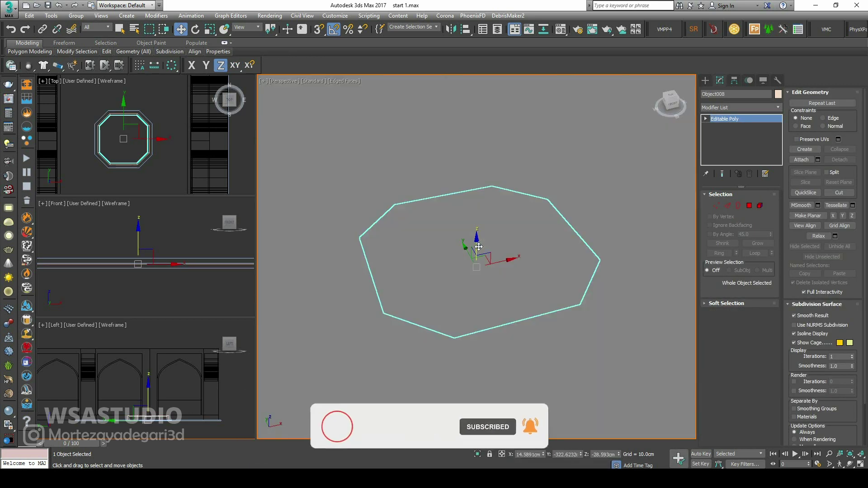
{"action": "scroll", "coordinate": [496, 260], "scroll_direction": "down", "scroll_amount": 3}
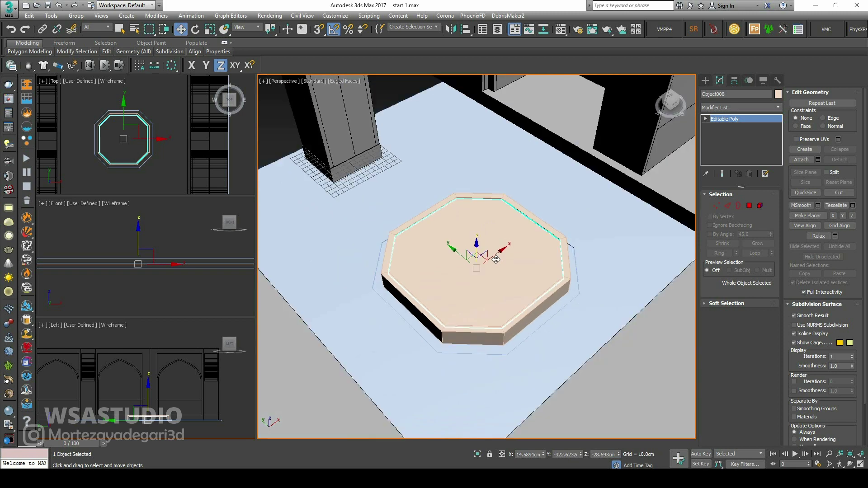
{"action": "scroll", "coordinate": [486, 262], "scroll_direction": "up", "scroll_amount": 6}
Step: Isolate the octagonal pool rim without the detached polygon
{"action": "left_click", "coordinate": [496, 349]}
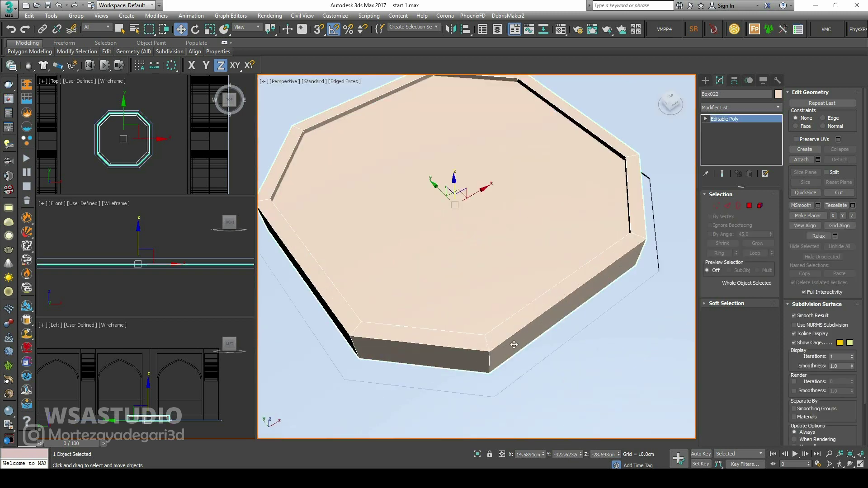
{"action": "left_click", "coordinate": [478, 454]}
{"action": "middle_click_drag", "start_coordinate": [483, 315], "coordinate": [516, 312], "text": "alt"}
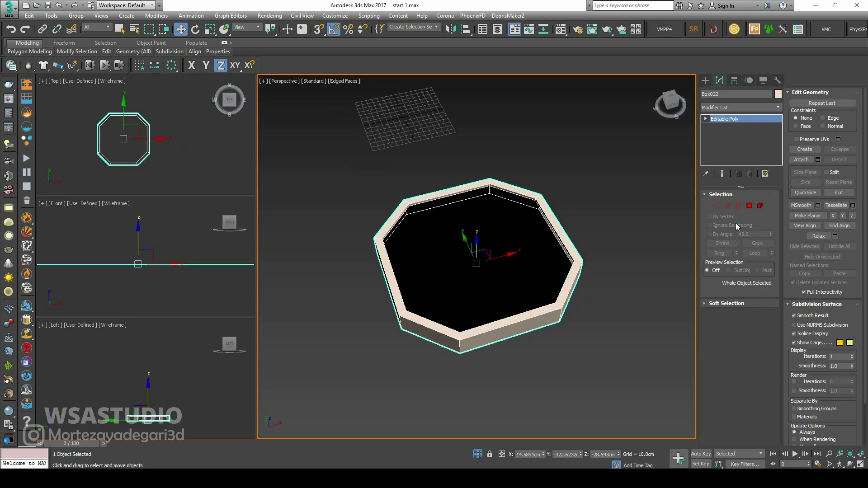
Step: Select only the edges on the top face of the pool rim, using the Front view to exclude the lower and vertical ones
{"action": "left_click", "coordinate": [728, 206]}
{"action": "key", "text": "alt+w"}
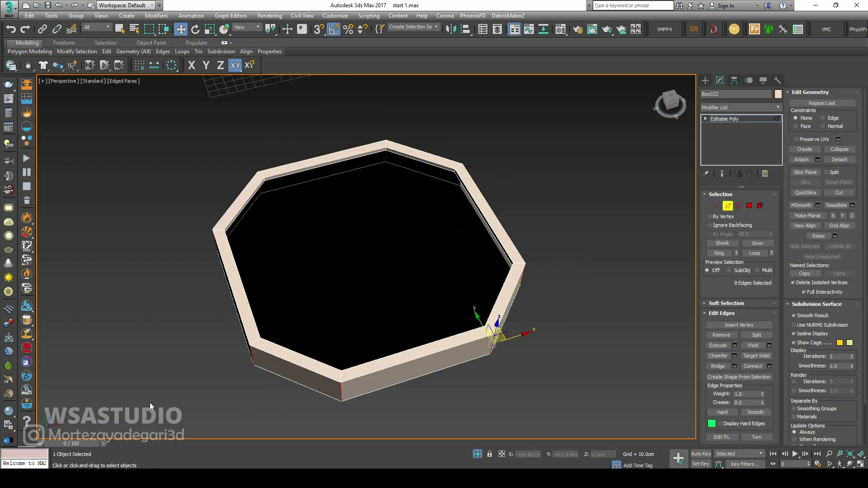
{"action": "key", "text": "alt+w"}
{"action": "right_click", "coordinate": [132, 254]}
{"action": "key", "text": "alt+w"}
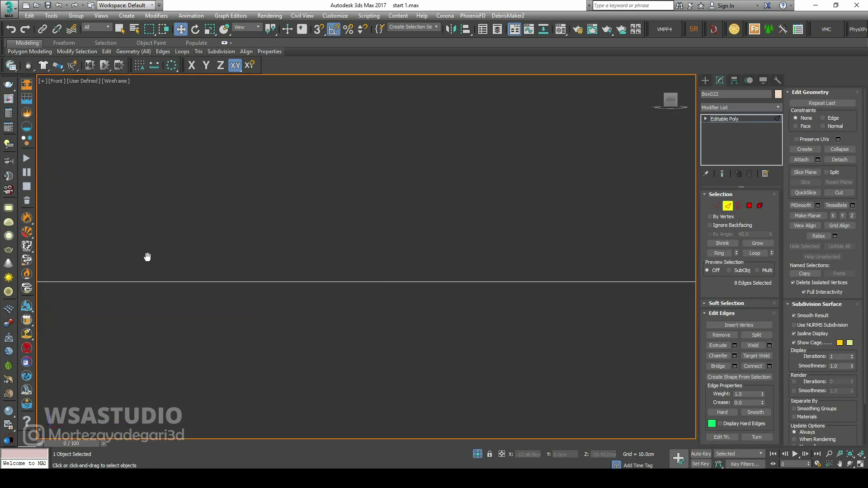
{"action": "scroll", "coordinate": [288, 278], "scroll_direction": "up", "scroll_amount": 3}
{"action": "scroll", "coordinate": [288, 279], "scroll_direction": "down", "scroll_amount": 3}
{"action": "scroll", "coordinate": [209, 248], "scroll_direction": "up", "scroll_amount": 3}
{"action": "left_click_drag", "start_coordinate": [161, 254], "coordinate": [623, 292]}
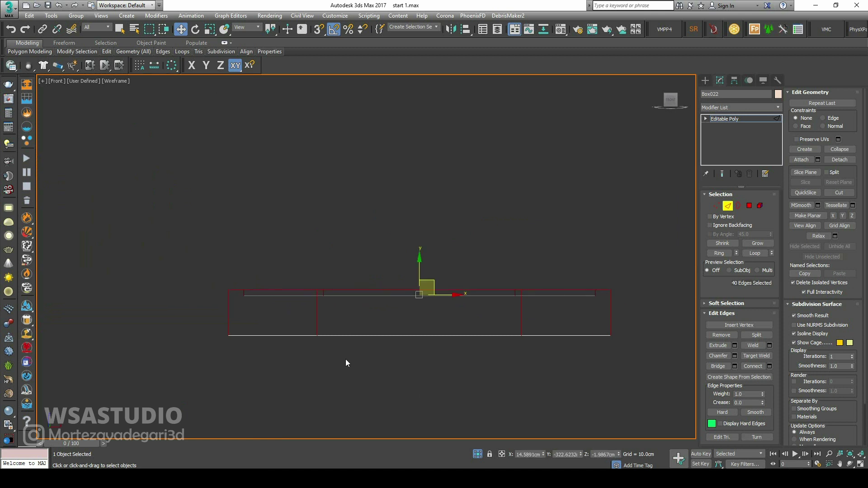
{"action": "left_click_drag", "start_coordinate": [367, 351], "coordinate": [451, 344], "text": "alt"}
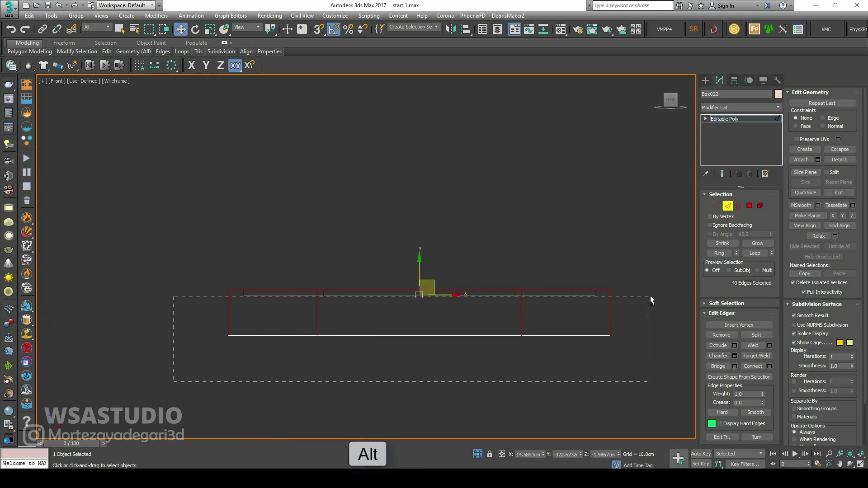
{"action": "left_click_drag", "start_coordinate": [653, 294], "coordinate": [653, 294], "text": "alt"}
{"action": "key", "text": "alt+w"}
{"action": "middle_click_drag", "start_coordinate": [498, 284], "coordinate": [468, 289], "text": "alt"}
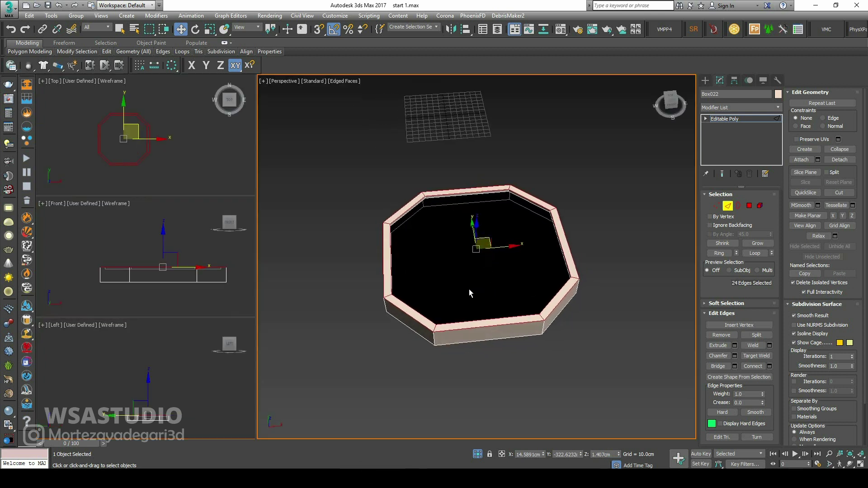
Step: Deselect the eight short diagonal corner edges in the Top view, keeping the rim's inner and outer top edge loops selected
{"action": "key", "text": "alt+w"}
{"action": "scroll", "coordinate": [294, 190], "scroll_direction": "up", "scroll_amount": 5}
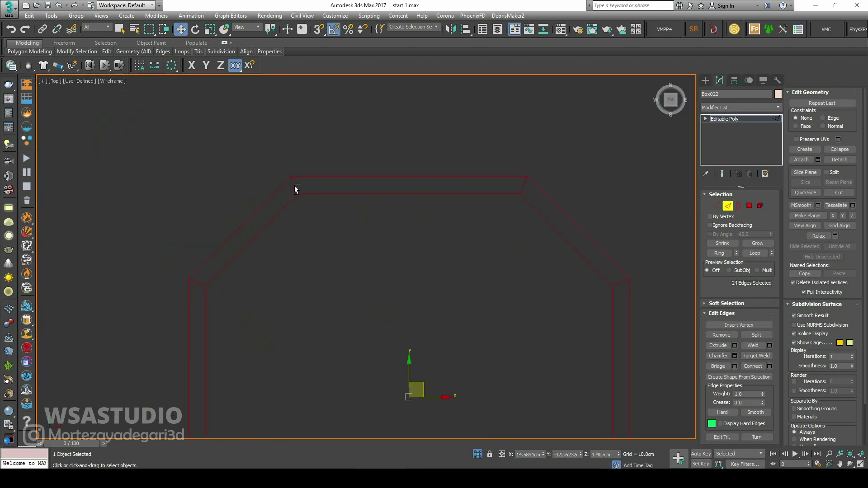
{"action": "left_click", "coordinate": [295, 186], "text": "alt"}
{"action": "left_click", "coordinate": [201, 282], "text": "alt"}
{"action": "middle_click_drag", "start_coordinate": [213, 359], "coordinate": [296, 307]}
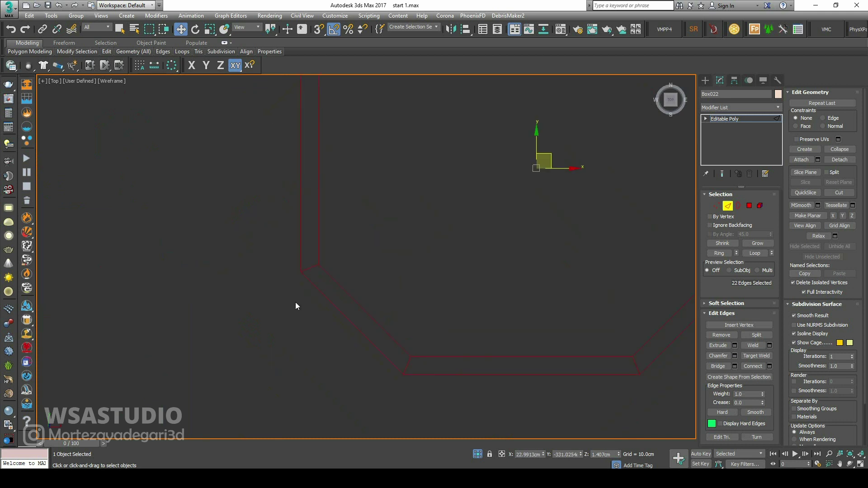
{"action": "left_click", "coordinate": [309, 267], "text": "alt"}
{"action": "left_click", "coordinate": [404, 365], "text": "alt"}
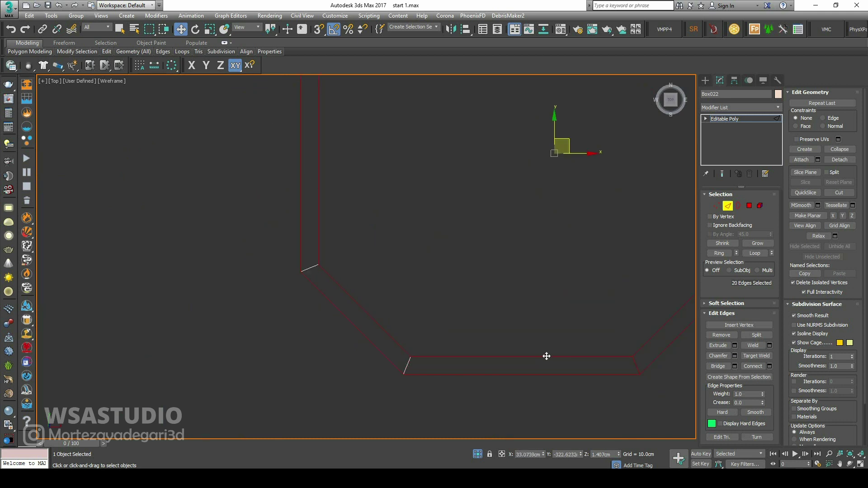
{"action": "middle_click_drag", "start_coordinate": [544, 355], "coordinate": [504, 372]}
{"action": "scroll", "coordinate": [501, 379], "scroll_direction": "down", "scroll_amount": 3}
{"action": "middle_click_drag", "start_coordinate": [512, 326], "coordinate": [472, 374]}
{"action": "scroll", "coordinate": [524, 354], "scroll_direction": "up", "scroll_amount": 3}
{"action": "left_click", "coordinate": [525, 361], "text": "alt"}
{"action": "scroll", "coordinate": [522, 362], "scroll_direction": "down", "scroll_amount": 3}
{"action": "middle_click_drag", "start_coordinate": [530, 226], "coordinate": [498, 301]}
{"action": "scroll", "coordinate": [497, 283], "scroll_direction": "up", "scroll_amount": 4}
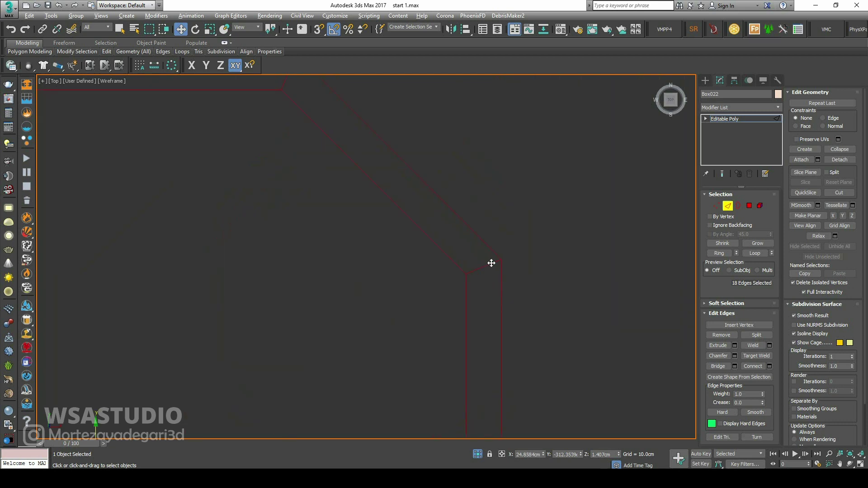
{"action": "scroll", "coordinate": [484, 275], "scroll_direction": "down", "scroll_amount": 4}
{"action": "middle_click_drag", "start_coordinate": [407, 189], "coordinate": [422, 298]}
{"action": "left_click", "coordinate": [439, 331], "text": "alt"}
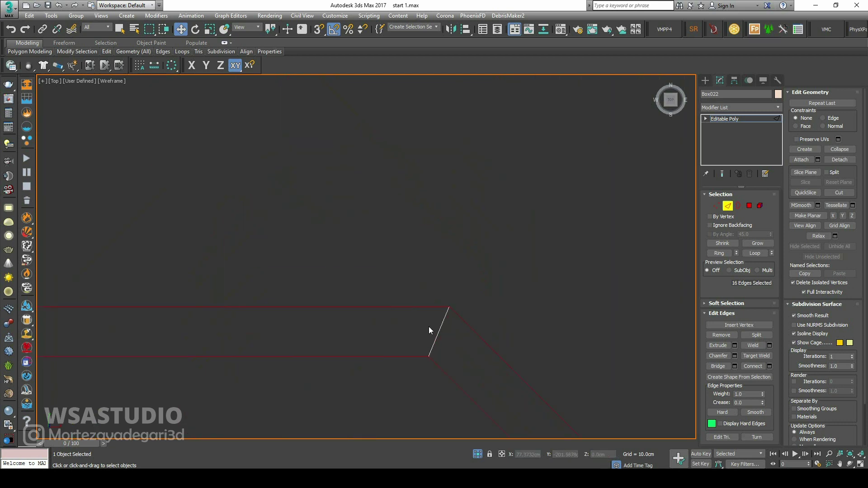
Step: Chamfer the pool rim's inner and outer top edge loops by 2.0 cm, adding extra chamfer segments
{"action": "key", "text": "alt+w"}
{"action": "right_click", "coordinate": [417, 306]}
{"action": "key", "text": "alt+w"}
{"action": "middle_click_drag", "start_coordinate": [349, 286], "coordinate": [362, 302], "text": "alt"}
{"action": "middle_click_drag", "start_coordinate": [362, 346], "coordinate": [576, 378], "text": "alt"}
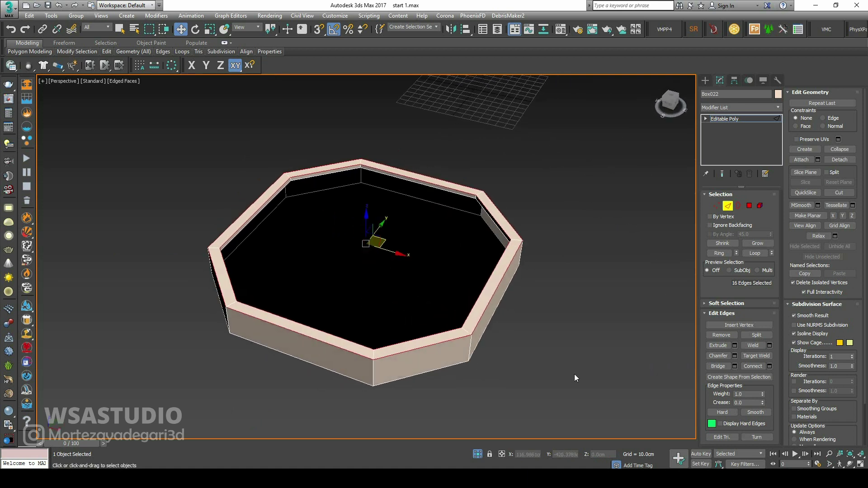
{"action": "left_click", "coordinate": [736, 357]}
{"action": "scroll", "coordinate": [339, 298], "scroll_direction": "up", "scroll_amount": 3}
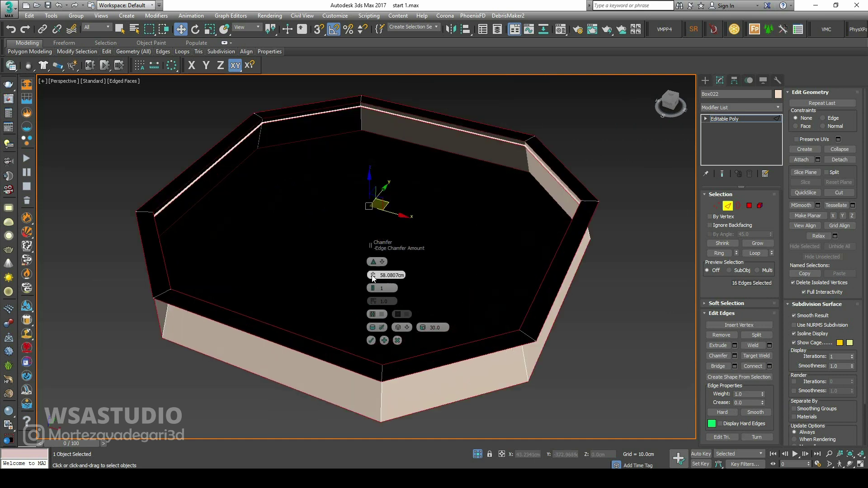
{"action": "right_click", "coordinate": [373, 275]}
{"action": "left_click_drag", "start_coordinate": [373, 271], "coordinate": [372, 263]}
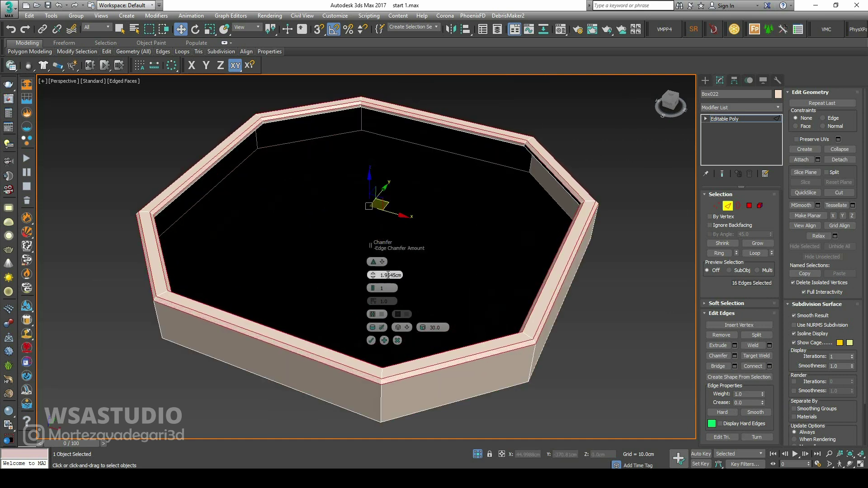
{"action": "double_click", "coordinate": [388, 274]}
{"action": "type", "text": "2.0"}
{"action": "key", "text": "Tab"}
{"action": "left_click_drag", "start_coordinate": [374, 289], "coordinate": [370, 260]}
{"action": "left_click", "coordinate": [371, 341]}
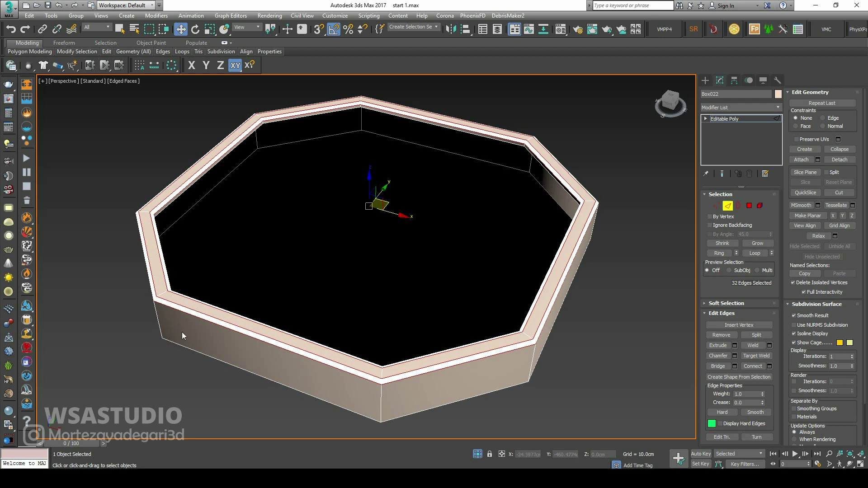
{"action": "middle_click_drag", "start_coordinate": [366, 312], "coordinate": [427, 292], "text": "alt"}
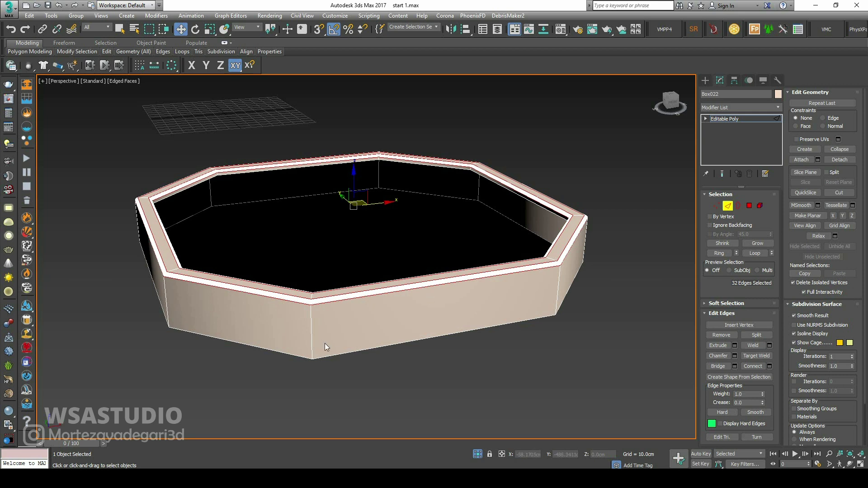
Step: Select the inner open border of the pool rim and lower it to about Z -29.8 cm to deepen the inner walls
{"action": "left_click", "coordinate": [739, 206]}
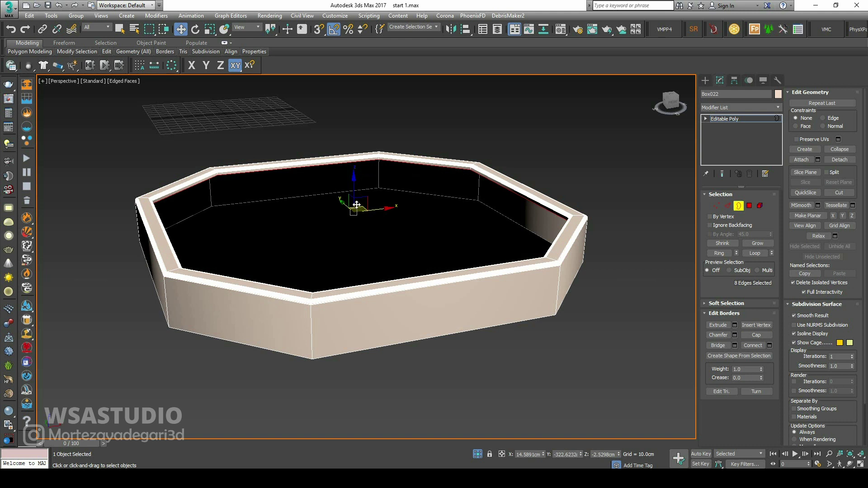
{"action": "left_click_drag", "start_coordinate": [354, 184], "coordinate": [365, 223]}
{"action": "middle_click_drag", "start_coordinate": [349, 239], "coordinate": [352, 278], "text": "alt"}
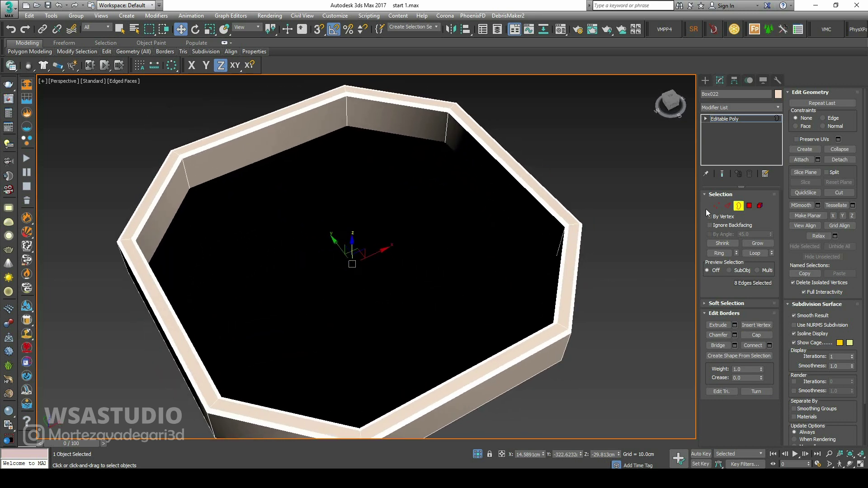
{"action": "left_click", "coordinate": [738, 207]}
Step: Apply a Smooth modifier to the pool rim, compare the shading with it off and on, and convert the result to Editable Poly
{"action": "middle_click_drag", "start_coordinate": [407, 263], "coordinate": [513, 227], "text": "alt"}
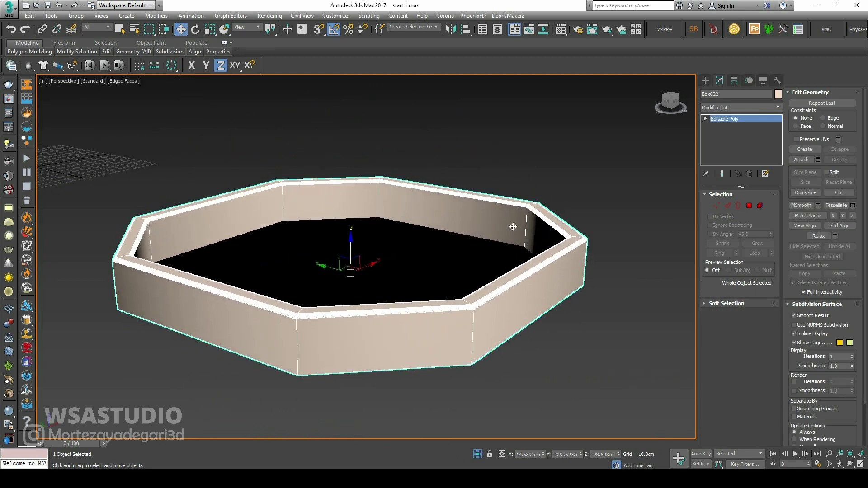
{"action": "left_click", "coordinate": [779, 108]}
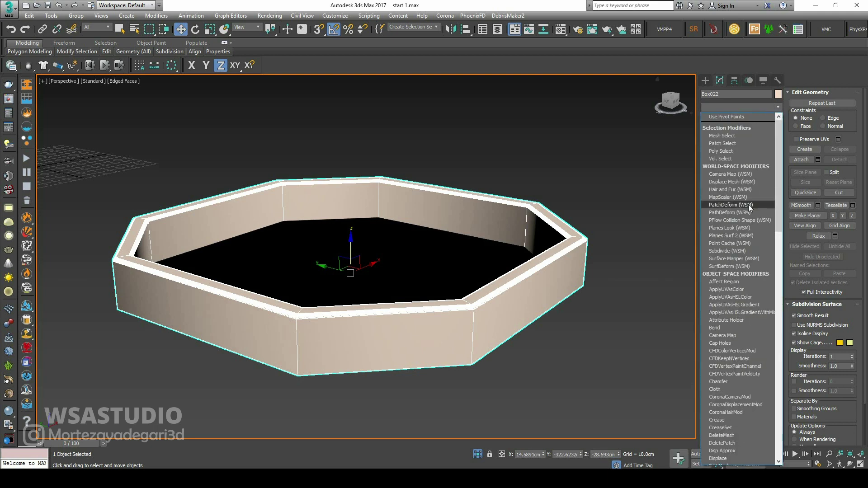
{"action": "type", "text": "sm"}
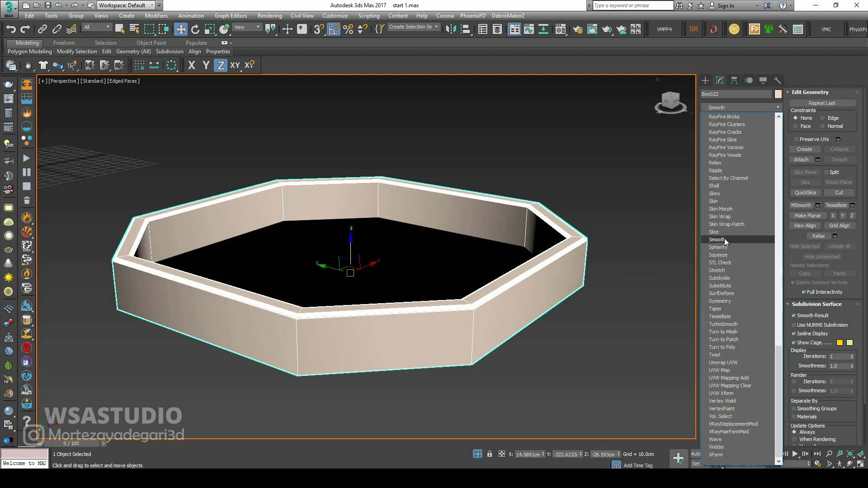
{"action": "left_click", "coordinate": [724, 239]}
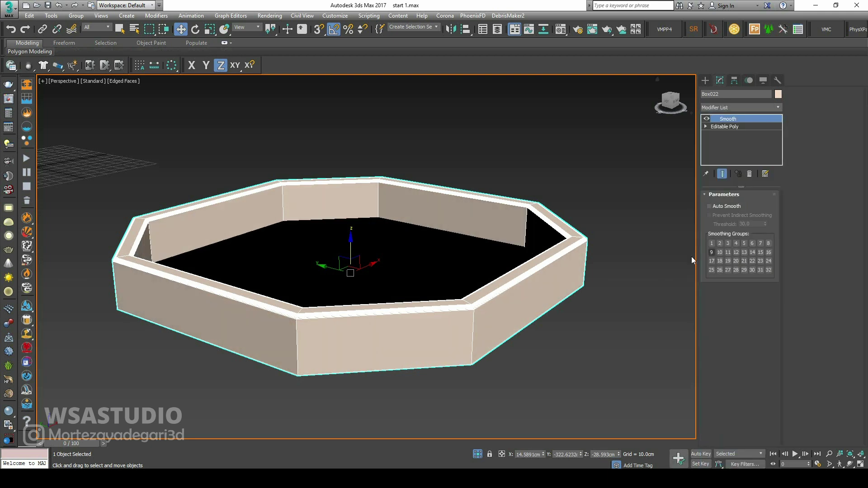
{"action": "left_click", "coordinate": [707, 119]}
{"action": "left_click", "coordinate": [707, 120]}
{"action": "left_click", "coordinate": [706, 119]}
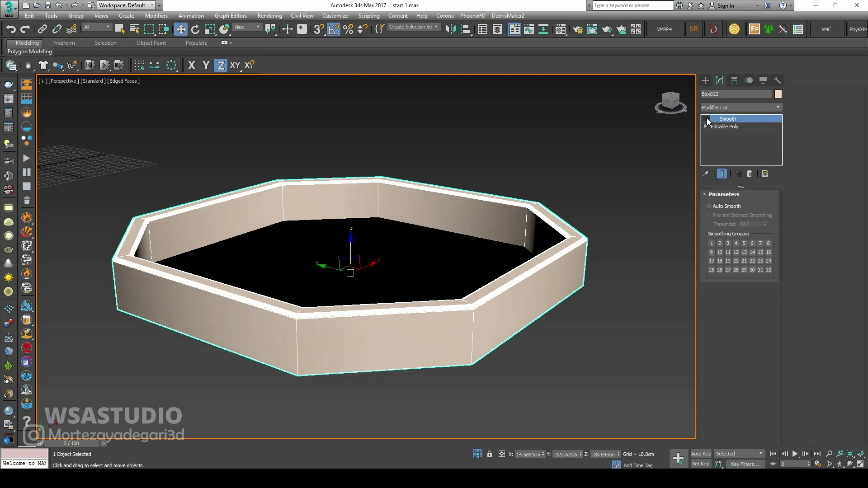
{"action": "left_click", "coordinate": [706, 119]}
{"action": "middle_click_drag", "start_coordinate": [515, 280], "coordinate": [463, 298], "text": "alt"}
{"action": "right_click", "coordinate": [426, 274]}
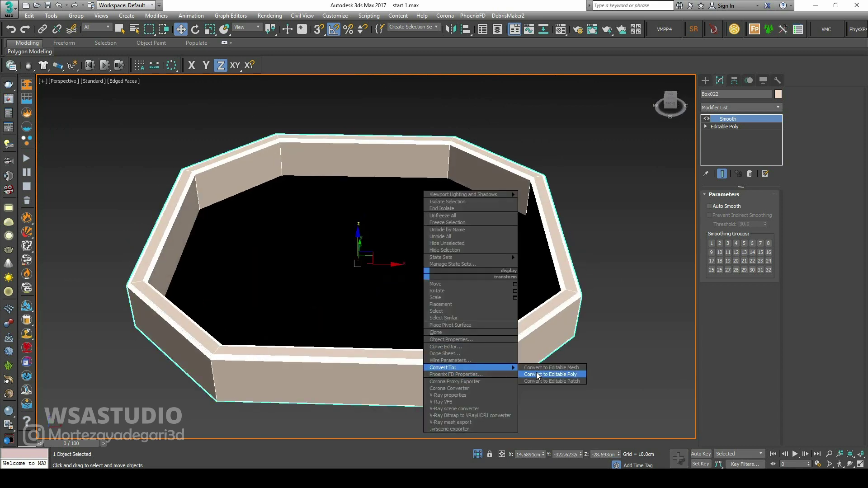
{"action": "left_click", "coordinate": [542, 375]}
{"action": "mouse_move", "coordinate": [374, 248]}
{"action": "middle_mouse_down", "text": "alt"}
{"action": "mouse_move", "coordinate": [383, 326]}
{"action": "mouse_move", "coordinate": [388, 256]}
{"action": "middle_mouse_up", "text": "alt"}
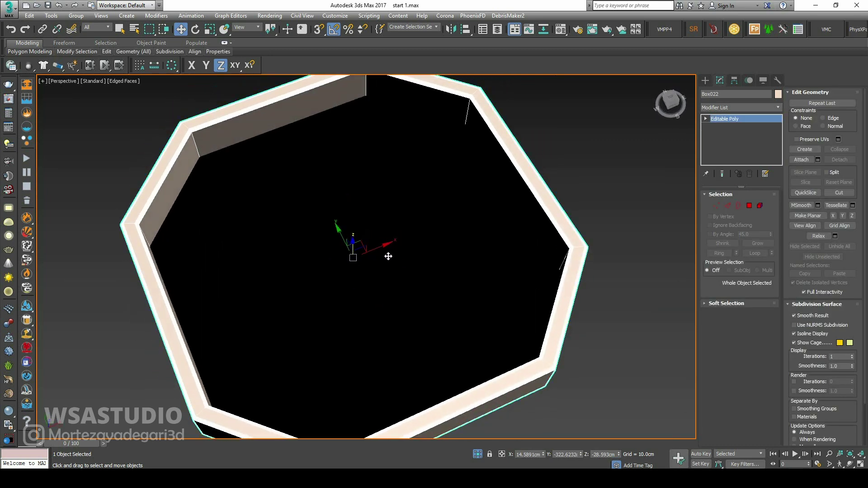
Step: Flip the pool's bottom polygon so it faces upward, and end the isolation to show the whole scene
{"action": "left_click", "coordinate": [749, 207]}
{"action": "left_click", "coordinate": [367, 251]}
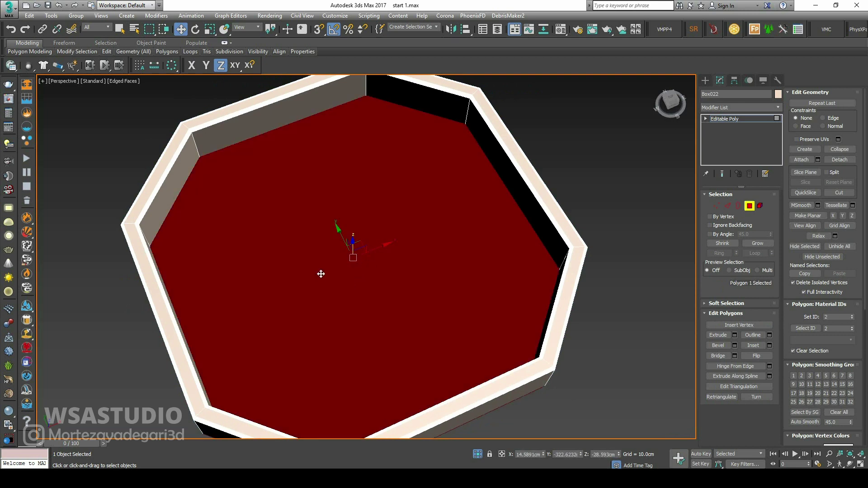
{"action": "left_click", "coordinate": [764, 356]}
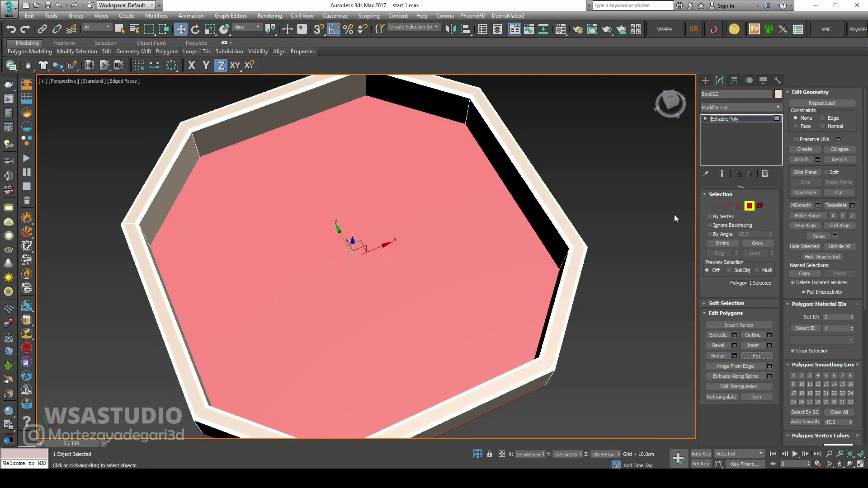
{"action": "left_click", "coordinate": [749, 206]}
{"action": "scroll", "coordinate": [437, 272], "scroll_direction": "down", "scroll_amount": 5}
{"action": "middle_click_drag", "start_coordinate": [436, 290], "coordinate": [437, 257], "text": "alt"}
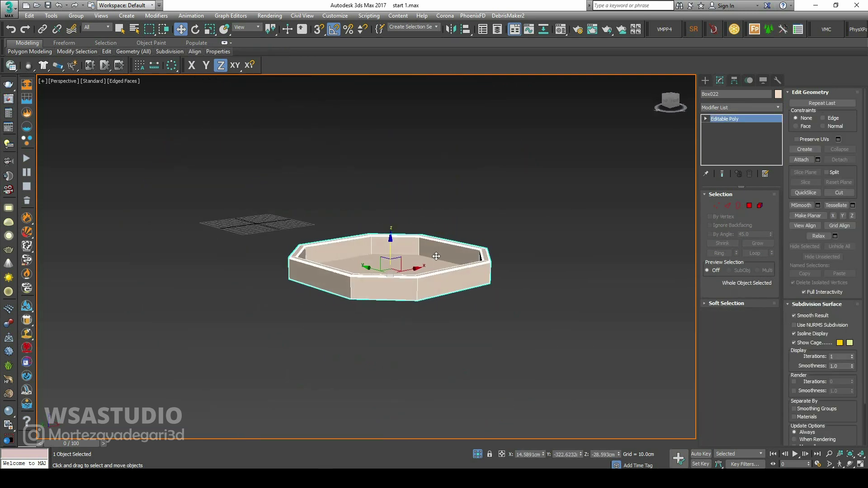
{"action": "left_click", "coordinate": [478, 454]}
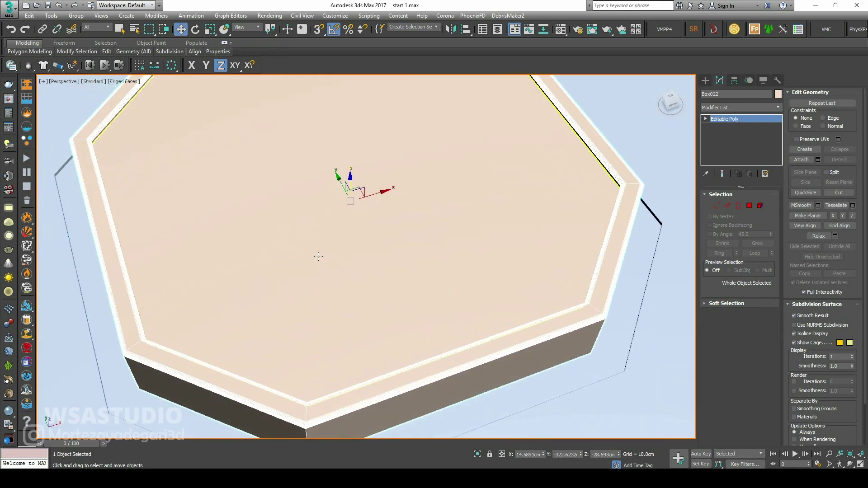
Step: Create a thin standard-primitive cylinder at the centre of the octagonal pool in the Top view
{"action": "key", "text": "t"}
{"action": "key", "text": "F3"}
{"action": "key", "text": "z"}
{"action": "scroll", "coordinate": [372, 233], "scroll_direction": "up", "scroll_amount": 3}
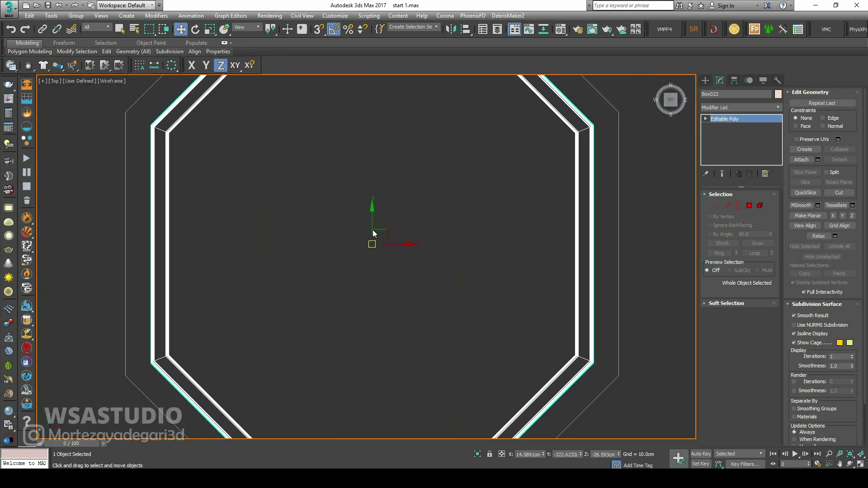
{"action": "left_click", "coordinate": [706, 80]}
{"action": "left_click", "coordinate": [728, 107]}
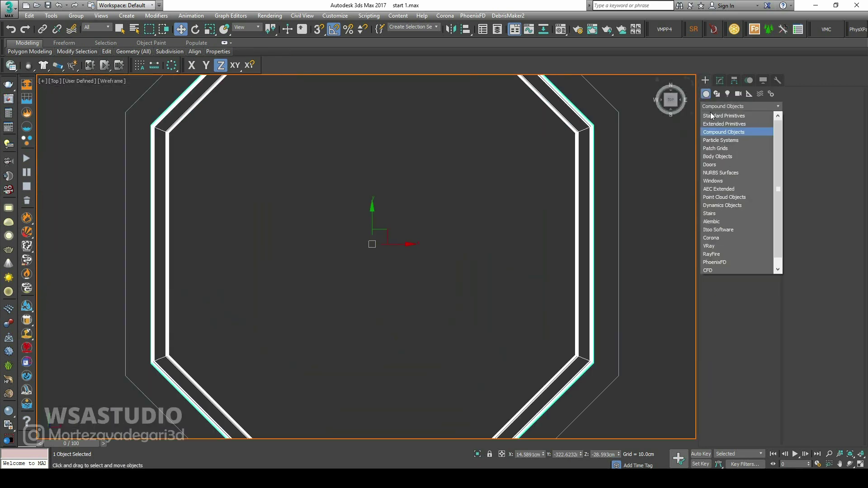
{"action": "left_click", "coordinate": [719, 136]}
{"action": "left_click", "coordinate": [723, 154]}
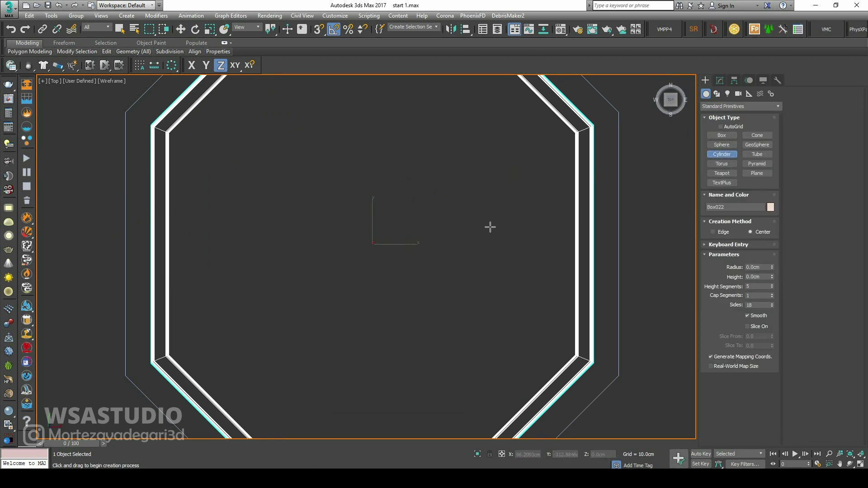
{"action": "left_click_drag", "start_coordinate": [374, 243], "coordinate": [375, 242]}
{"action": "left_click", "coordinate": [387, 208]}
{"action": "key", "text": "w"}
{"action": "key", "text": "alt+w"}
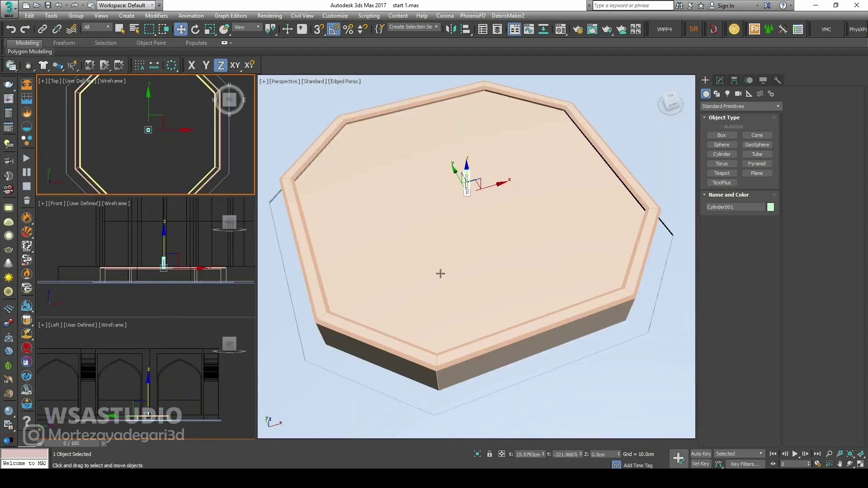
Step: Lower the central cylinder to about Z -11.2 cm so its base sinks into the pool surface
{"action": "right_click", "coordinate": [441, 271]}
{"action": "key", "text": "z"}
{"action": "scroll", "coordinate": [442, 262], "scroll_direction": "down", "scroll_amount": 5}
{"action": "middle_click_drag", "start_coordinate": [441, 261], "coordinate": [441, 251], "text": "alt"}
{"action": "scroll", "coordinate": [441, 251], "scroll_direction": "up", "scroll_amount": 3}
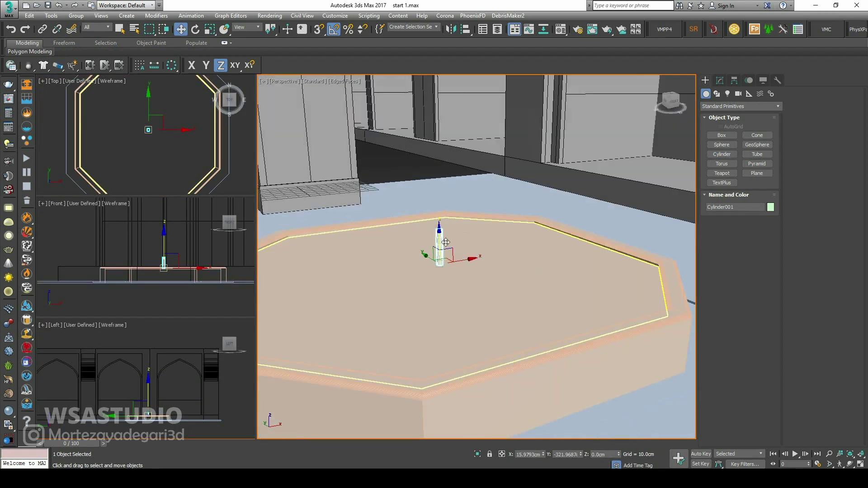
Step: Select all scene objects, assign them the 01 - Default VRay material, and set their object colour to black
{"action": "key", "text": "ctrl+i"}
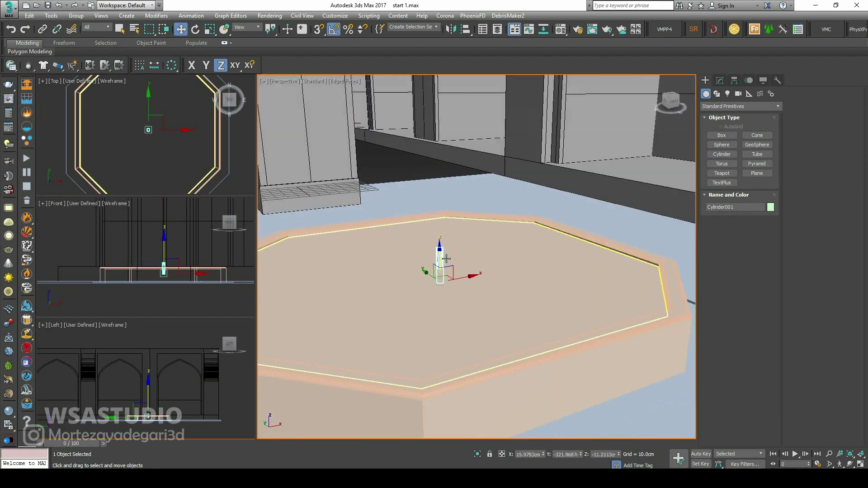
{"action": "key", "text": "m"}
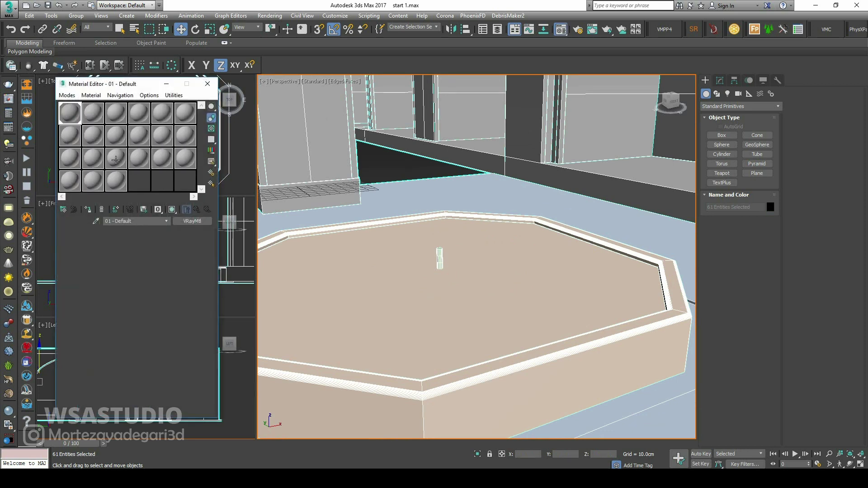
{"action": "left_click", "coordinate": [89, 210]}
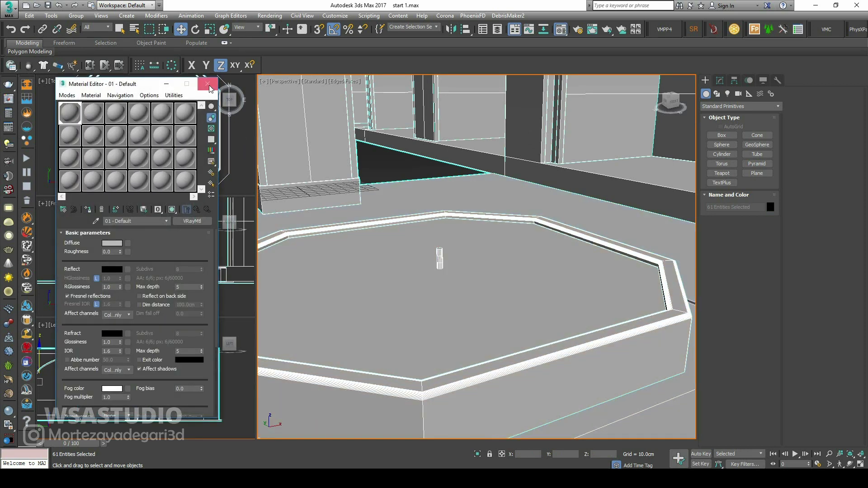
{"action": "left_click", "coordinate": [208, 84]}
{"action": "left_click", "coordinate": [771, 207]}
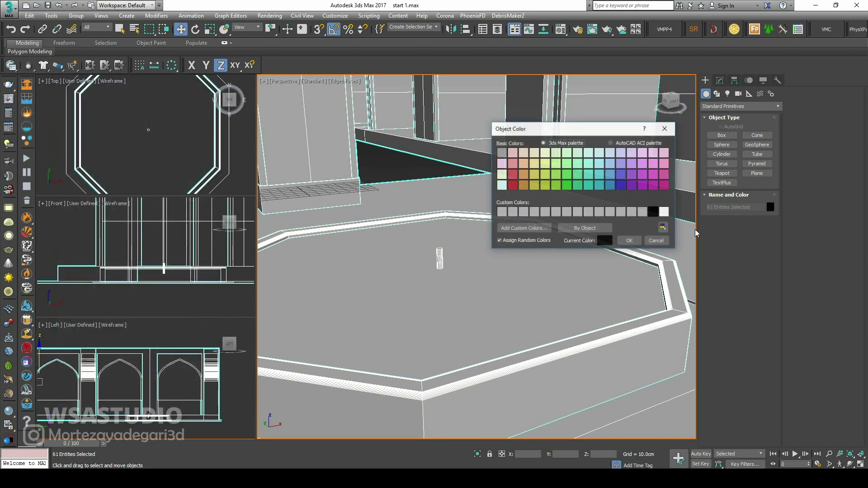
{"action": "left_click", "coordinate": [629, 240]}
Step: Select the ProBoolean courtyard floor slab and convert it to Editable Poly
{"action": "key", "text": "z"}
{"action": "middle_click_drag", "start_coordinate": [555, 224], "coordinate": [572, 196]}
{"action": "scroll", "coordinate": [556, 239], "scroll_direction": "up", "scroll_amount": 5}
{"action": "left_click", "coordinate": [486, 210]}
{"action": "left_click", "coordinate": [720, 82]}
{"action": "right_click", "coordinate": [482, 194]}
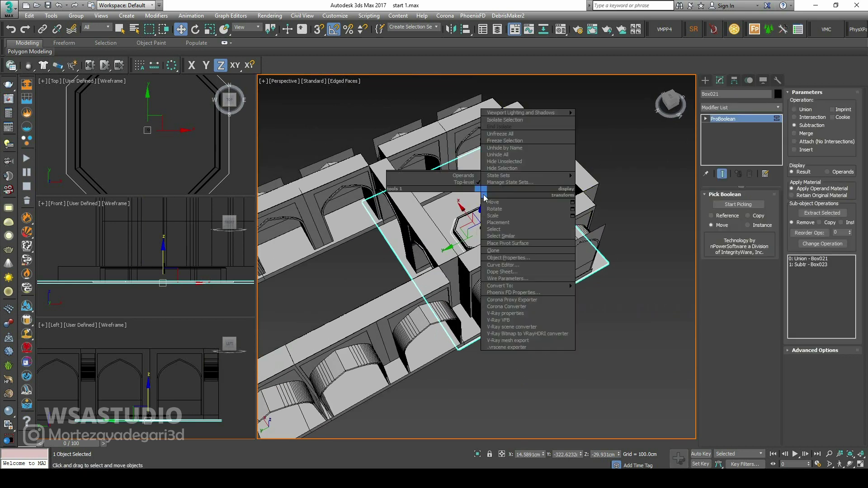
{"action": "mouse_move", "coordinate": [569, 286]}
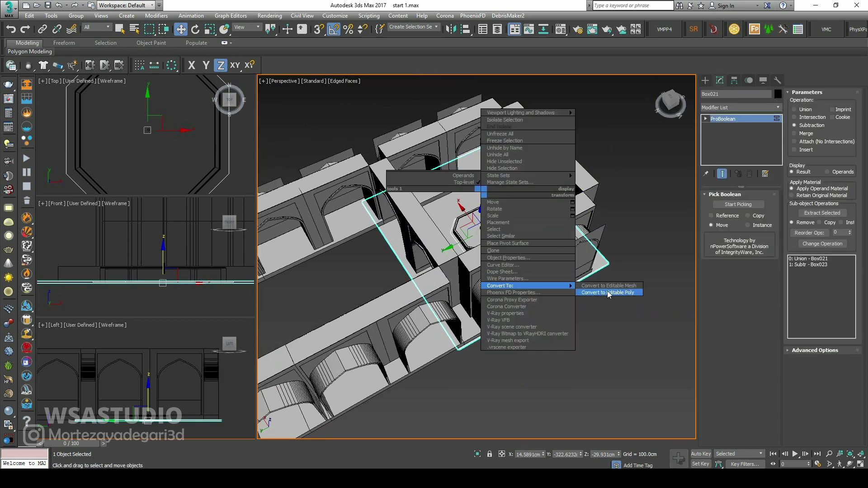
{"action": "left_click", "coordinate": [609, 293]}
Step: Move the floor slab's four far-end vertices along Y to about 2021.4 cm, extending it past the angled wall, and deselect the slab
{"action": "middle_click_drag", "start_coordinate": [608, 293], "coordinate": [653, 253], "text": "alt"}
{"action": "key", "text": "1"}
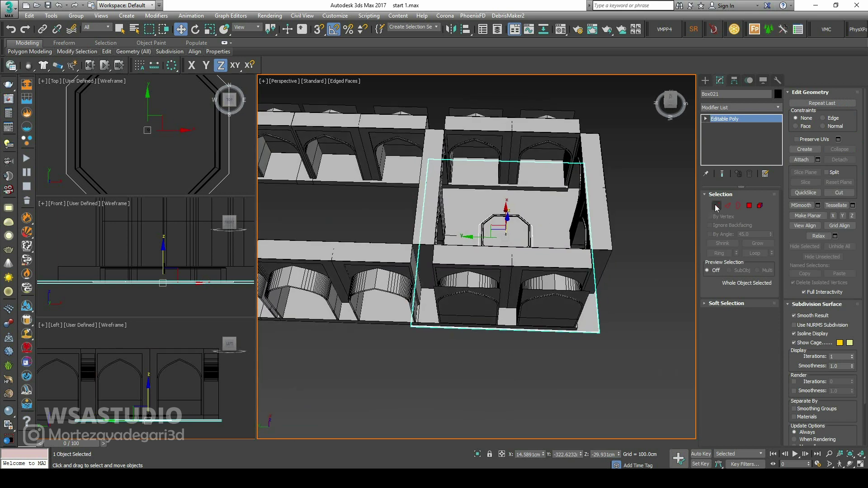
{"action": "scroll", "coordinate": [147, 131], "scroll_direction": "up", "scroll_amount": 5}
{"action": "key", "text": "alt+w"}
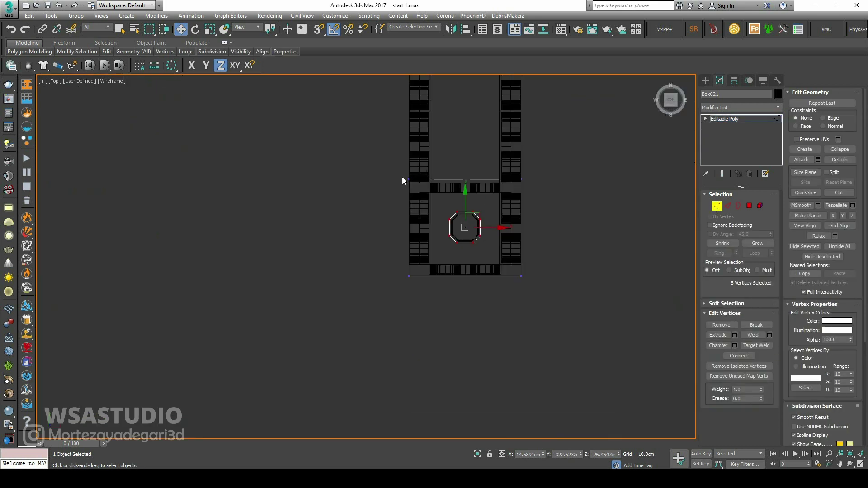
{"action": "left_click_drag", "start_coordinate": [550, 181], "coordinate": [552, 185]}
{"action": "middle_click_drag", "start_coordinate": [440, 192], "coordinate": [338, 360]}
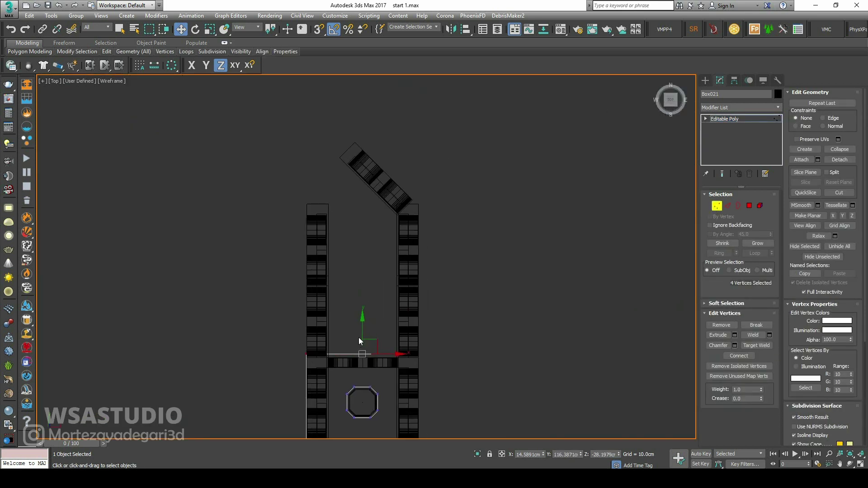
{"action": "left_click_drag", "start_coordinate": [363, 324], "coordinate": [384, 123]}
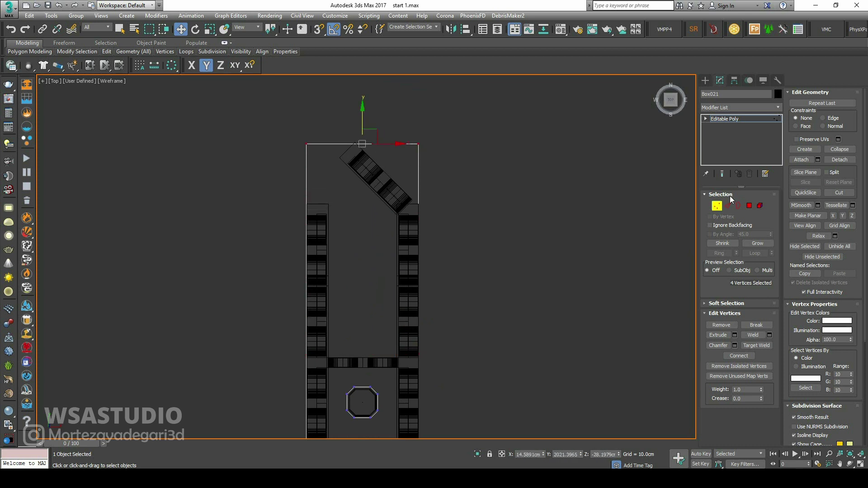
{"action": "left_click", "coordinate": [719, 205]}
{"action": "left_click", "coordinate": [504, 257]}
Step: Examine the pool and surrounding arches from an eye-level Perspective view inside the courtyard
{"action": "middle_click_drag", "start_coordinate": [397, 294], "coordinate": [396, 275]}
{"action": "key", "text": "alt+w"}
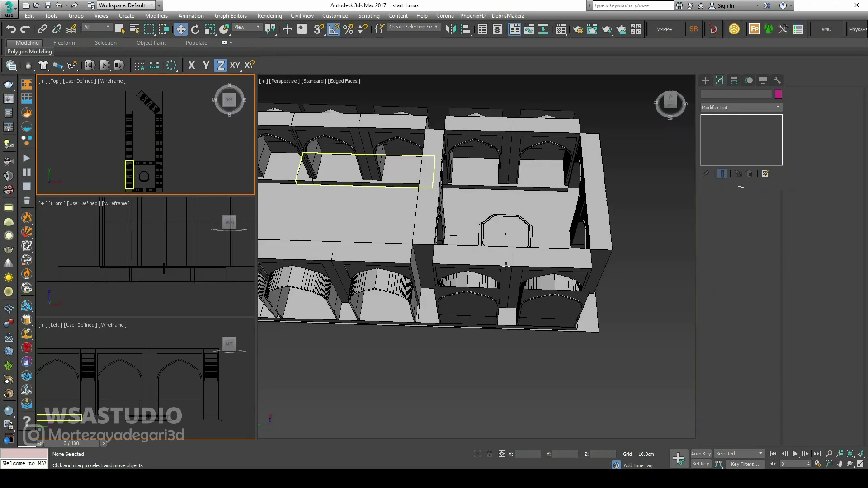
{"action": "middle_click_drag", "start_coordinate": [506, 267], "coordinate": [538, 186], "text": "alt"}
{"action": "scroll", "coordinate": [545, 294], "scroll_direction": "up", "scroll_amount": 5}
{"action": "scroll", "coordinate": [545, 294], "scroll_direction": "up", "scroll_amount": 3}
{"action": "middle_click_drag", "start_coordinate": [542, 287], "coordinate": [544, 260]}
{"action": "scroll", "coordinate": [548, 257], "scroll_direction": "down", "scroll_amount": 2}
{"action": "scroll", "coordinate": [544, 259], "scroll_direction": "up", "scroll_amount": 2}
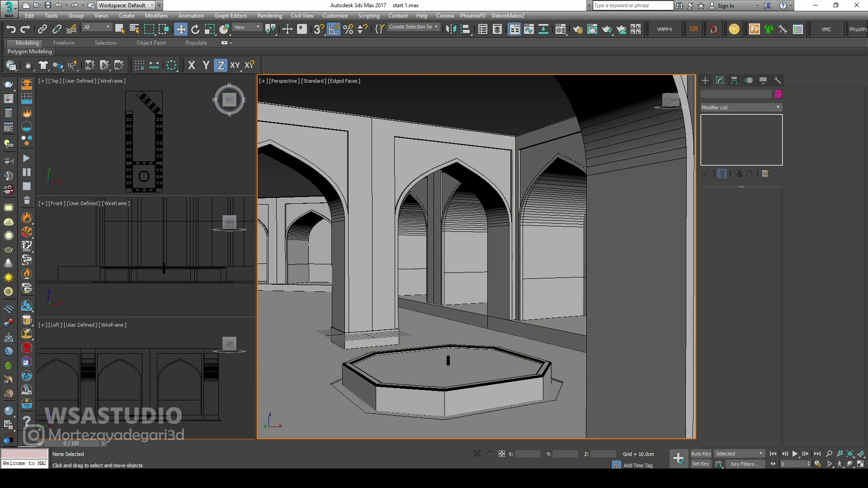
Step: Check the Final G.jpg reference and draw a box of about 205 by 217 cm beyond the angled wall in the Top view
{"action": "key", "text": "alt+Tab"}
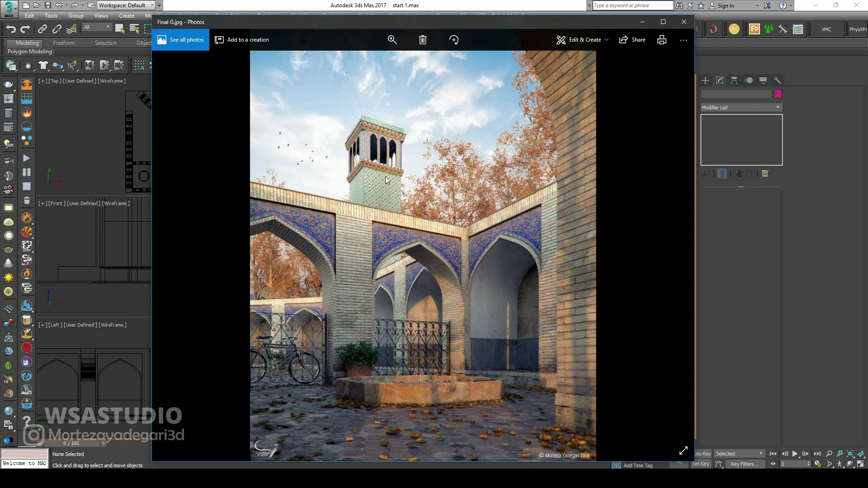
{"action": "left_click", "coordinate": [646, 20]}
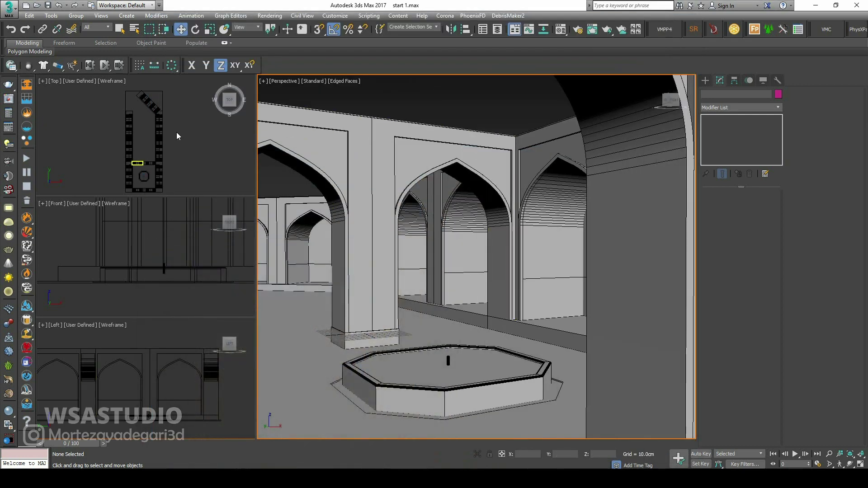
{"action": "left_click", "coordinate": [177, 135]}
{"action": "scroll", "coordinate": [178, 132], "scroll_direction": "up", "scroll_amount": 3}
{"action": "left_click", "coordinate": [706, 80]}
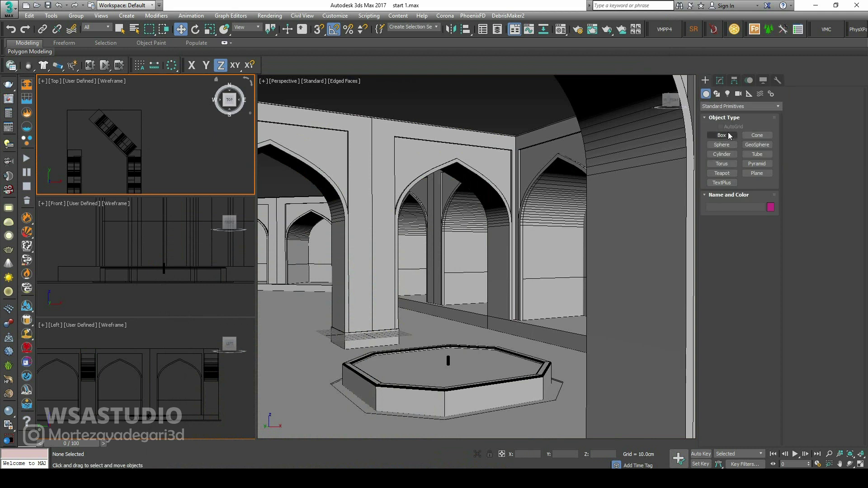
{"action": "left_click", "coordinate": [722, 135]}
{"action": "left_click_drag", "start_coordinate": [154, 121], "coordinate": [171, 136]}
{"action": "left_click", "coordinate": [171, 135]}
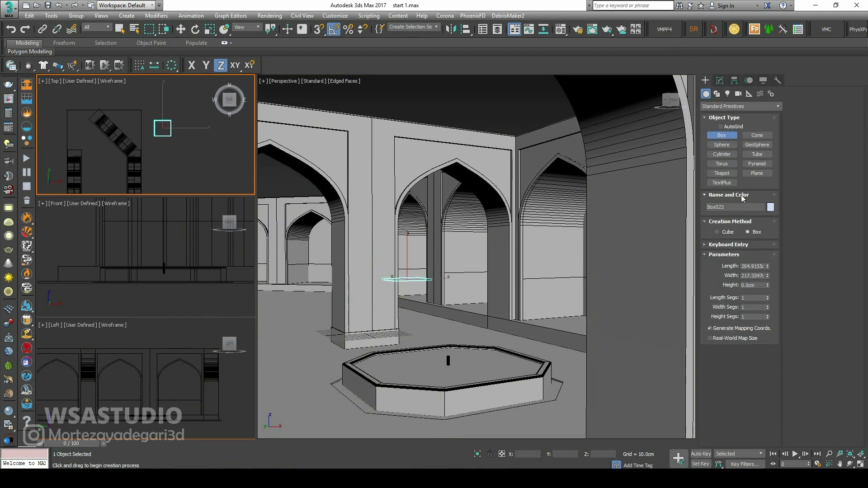
{"action": "key", "text": "w"}
Step: Set the new box's length and width to 150 cm
{"action": "double_click", "coordinate": [751, 206]}
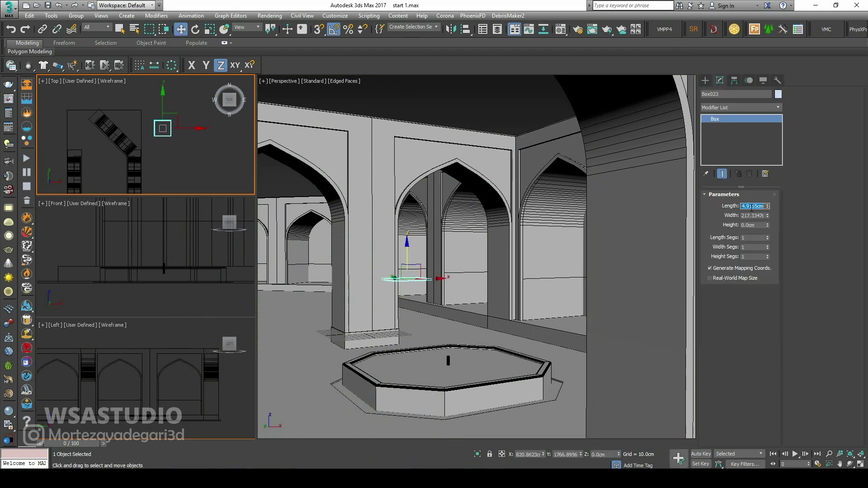
{"action": "type", "text": "150"}
{"action": "key", "text": "Tab"}
{"action": "type", "text": "150"}
{"action": "key", "text": "Return"}
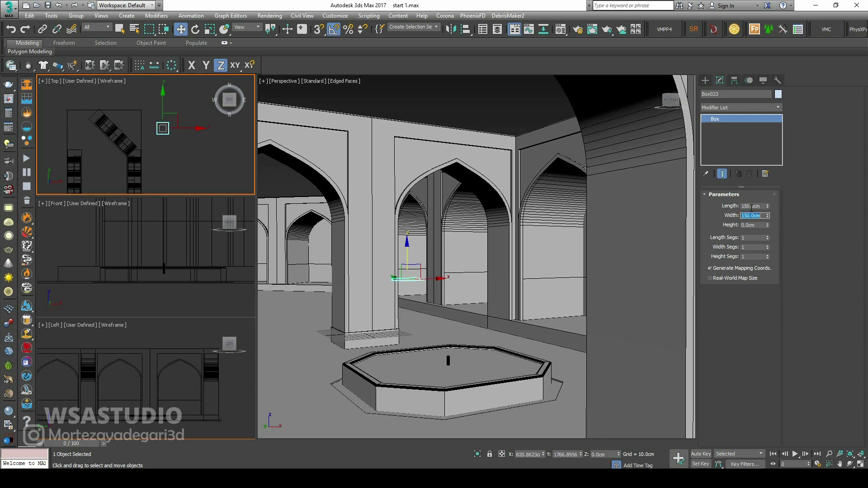
Step: Set the box's length and width to 170 cm
{"action": "right_click", "coordinate": [189, 158]}
{"action": "left_click", "coordinate": [747, 206]}
{"action": "type", "text": "170"}
{"action": "key", "text": "Tab"}
{"action": "key", "text": "Return"}
{"action": "scroll", "coordinate": [146, 92], "scroll_direction": "up", "scroll_amount": 5}
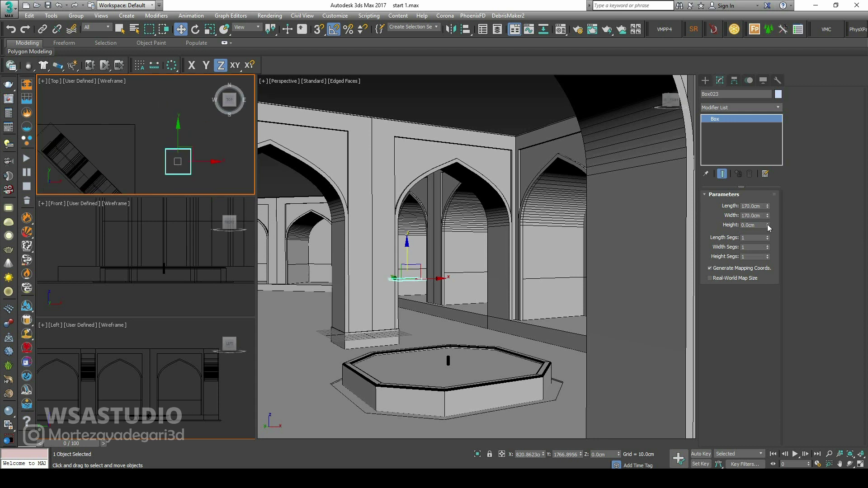
Step: Set the box's height to 900 cm and lower it along Z to about -74.1 cm
{"action": "left_click_drag", "start_coordinate": [770, 228], "coordinate": [756, 225]}
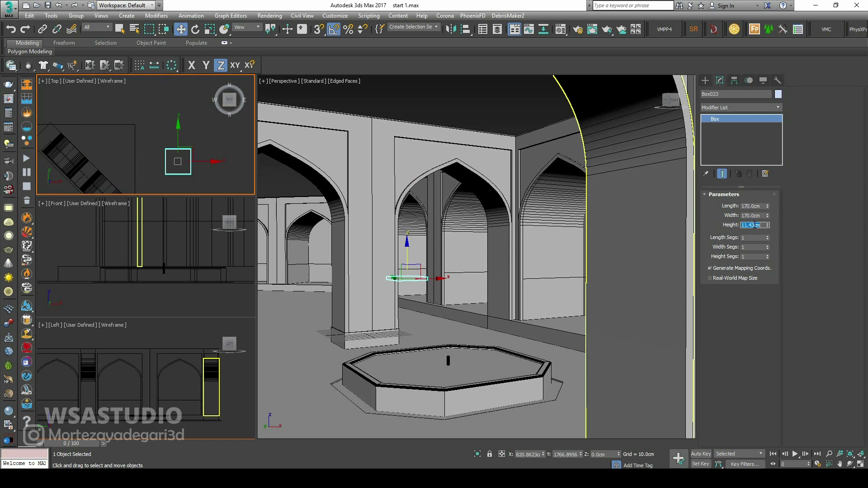
{"action": "key", "text": "Return"}
{"action": "type", "text": "5"}
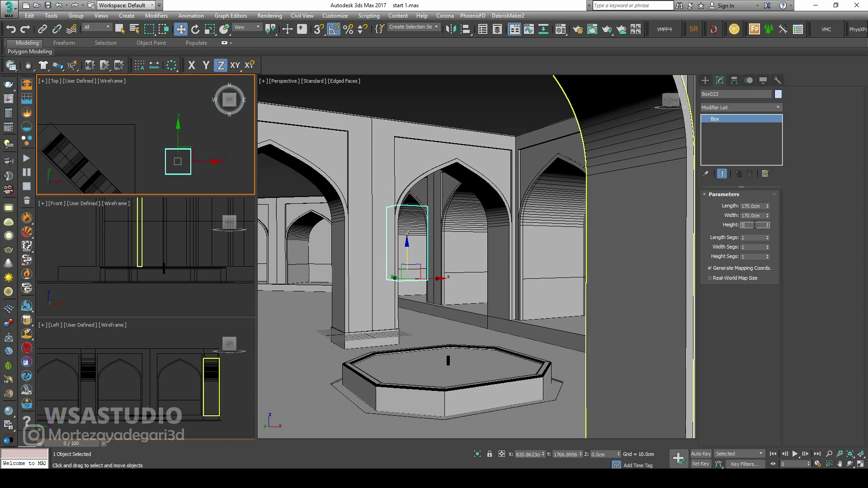
{"action": "type", "text": "00"}
{"action": "key", "text": "Return"}
{"action": "key", "text": "Return"}
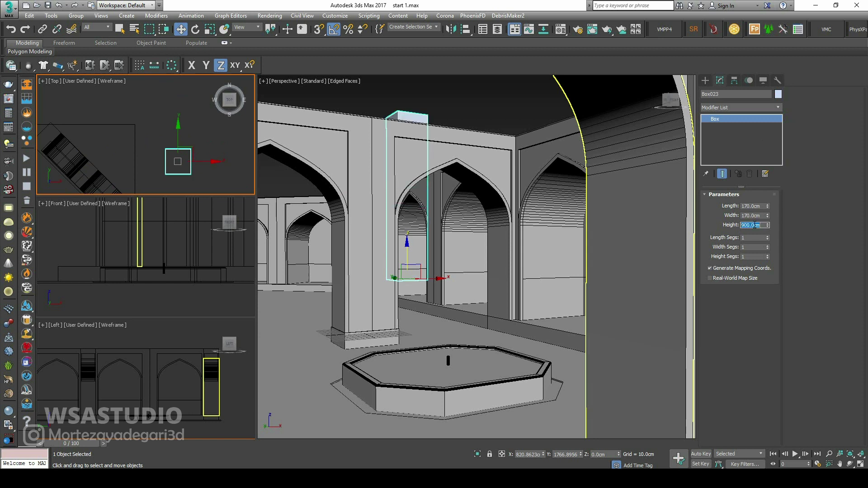
{"action": "left_click_drag", "start_coordinate": [408, 255], "coordinate": [410, 263]}
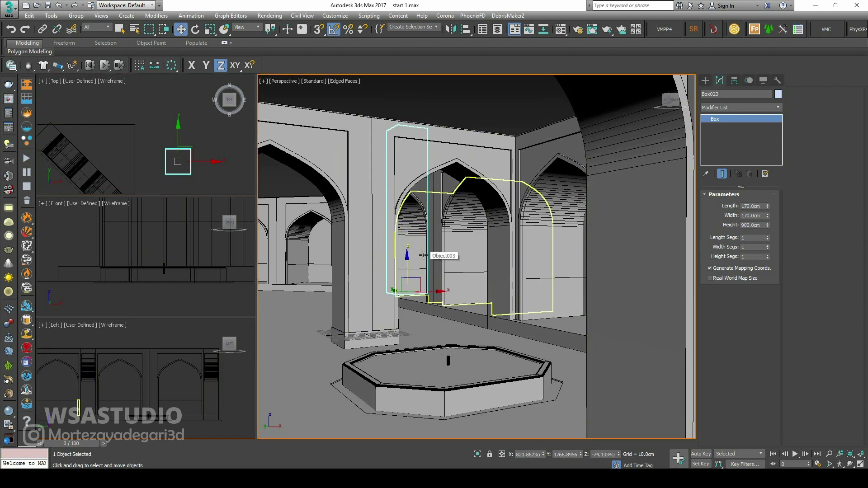
Step: Convert the tower box to Editable Poly and select its top polygon
{"action": "key", "text": "z"}
{"action": "middle_click_drag", "start_coordinate": [442, 254], "coordinate": [516, 285], "text": "alt"}
{"action": "right_click", "coordinate": [461, 206]}
{"action": "mouse_move", "coordinate": [507, 300]}
{"action": "left_click", "coordinate": [573, 310]}
{"action": "key", "text": "4"}
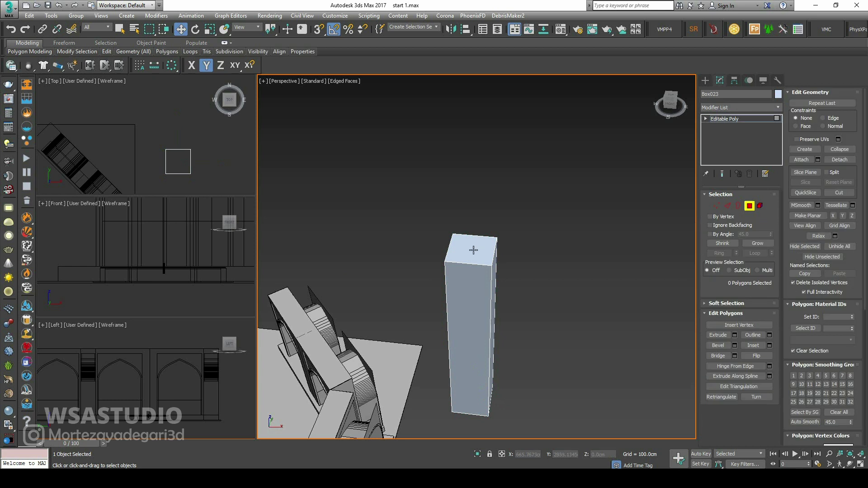
{"action": "left_click", "coordinate": [480, 247]}
{"action": "middle_click_drag", "start_coordinate": [481, 247], "coordinate": [542, 359], "text": "alt"}
{"action": "scroll", "coordinate": [448, 347], "scroll_direction": "up", "scroll_amount": 3}
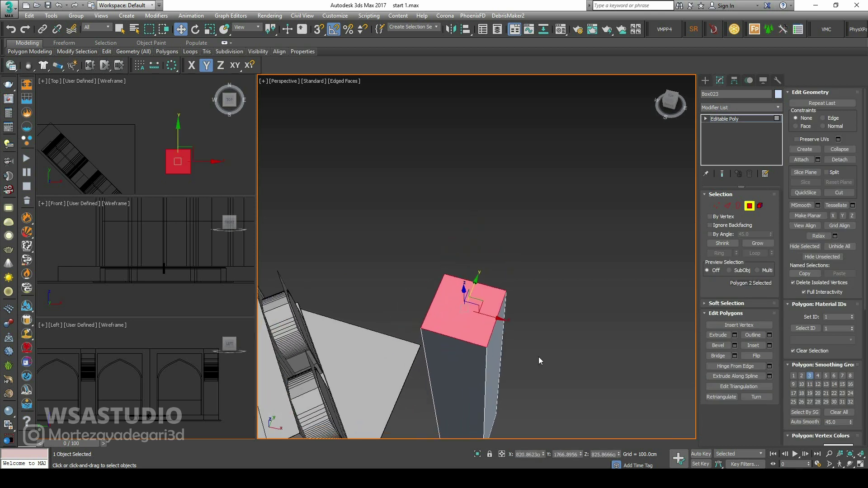
Step: Bevel the tower's top polygon with 0 cm height and a 3 cm outline to form a small overhang
{"action": "left_click", "coordinate": [735, 345]}
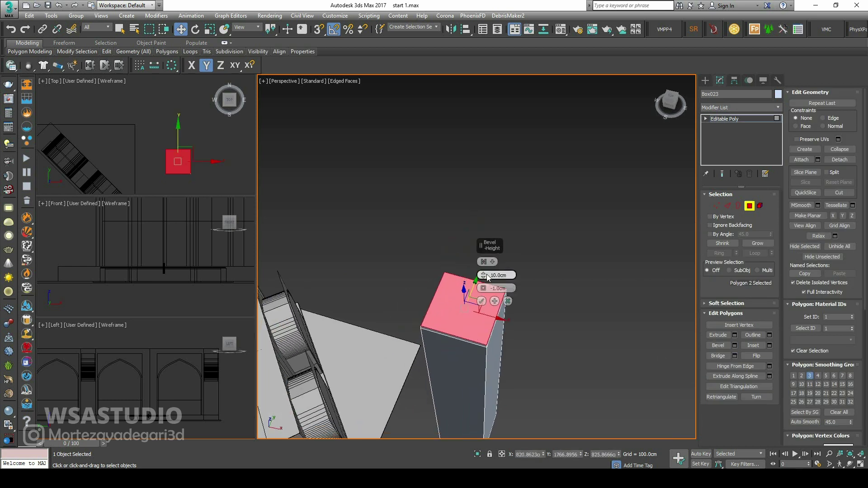
{"action": "scroll", "coordinate": [492, 277], "scroll_direction": "up", "scroll_amount": 2}
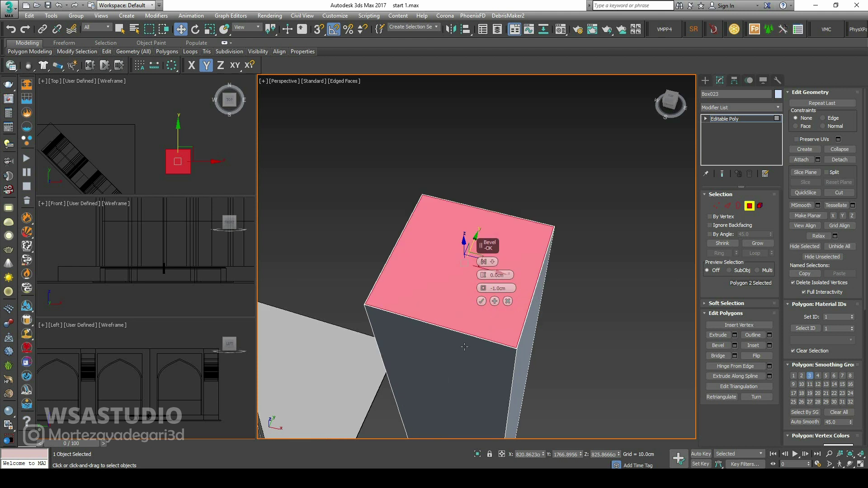
{"action": "left_click_drag", "start_coordinate": [491, 288], "coordinate": [492, 288]}
{"action": "left_click", "coordinate": [496, 289]}
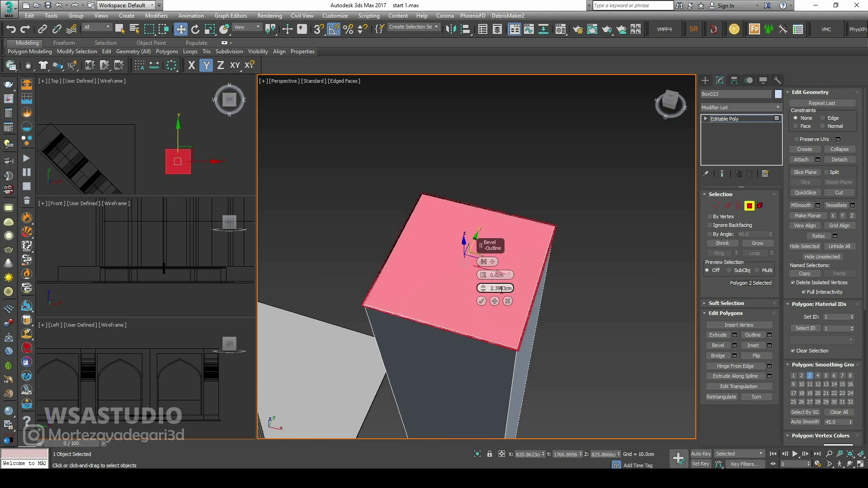
{"action": "type", "text": "3.0cm"}
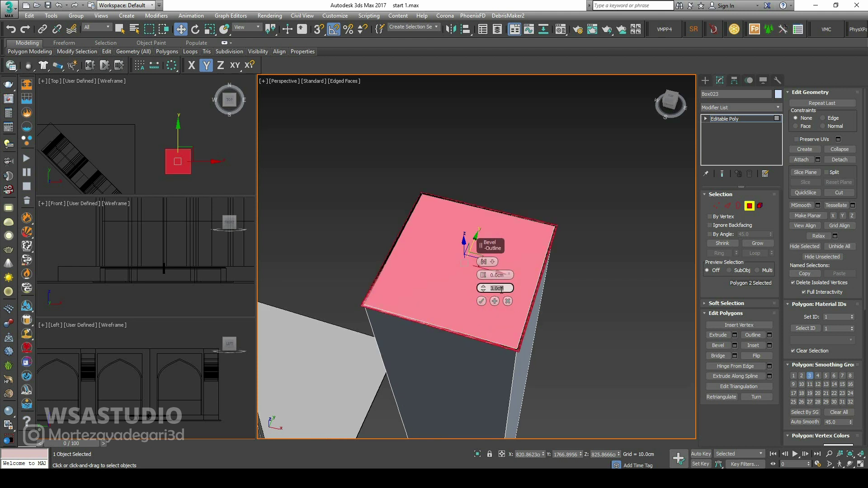
{"action": "middle_click_drag", "start_coordinate": [502, 368], "coordinate": [511, 245], "text": "alt"}
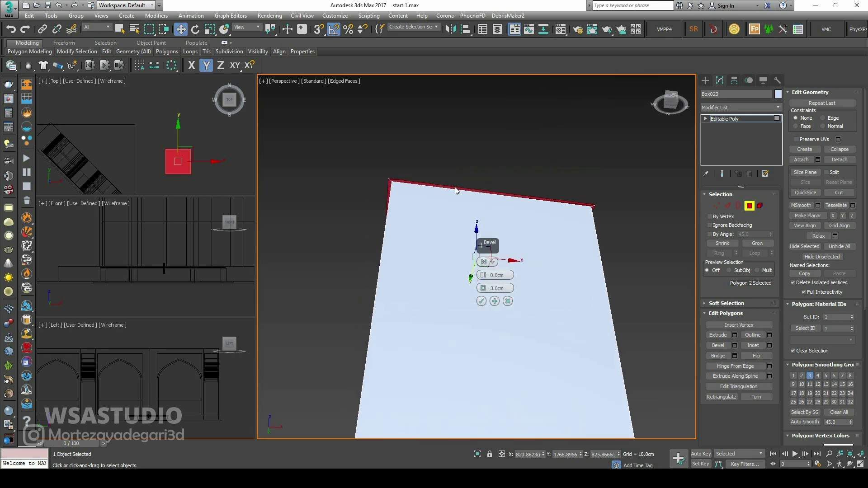
{"action": "middle_click_drag", "start_coordinate": [397, 226], "coordinate": [486, 311], "text": "alt"}
{"action": "left_click", "coordinate": [482, 302]}
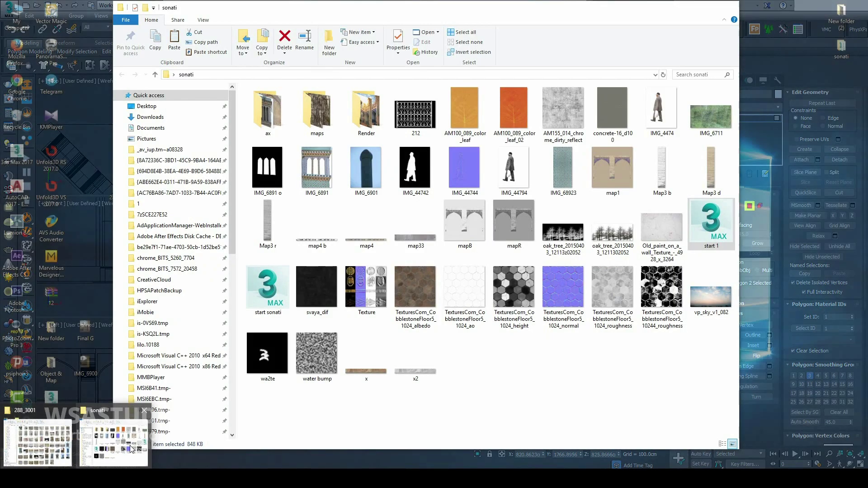
Step: Open the IMG_6909 photo from the sonati project's ax folder and examine the tiled tower's cornices and openings
{"action": "left_click", "coordinate": [135, 434]}
{"action": "left_click", "coordinate": [267, 289]}
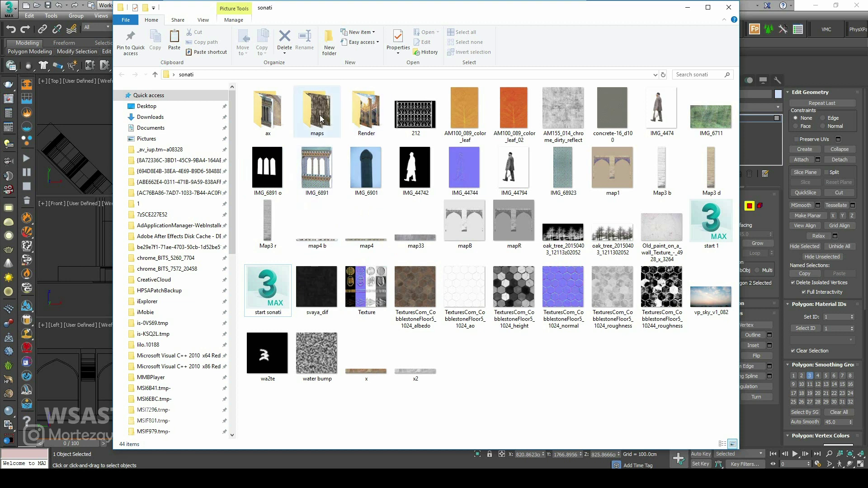
{"action": "left_click", "coordinate": [266, 116]}
{"action": "double_click", "coordinate": [265, 115]}
{"action": "double_click", "coordinate": [316, 163]}
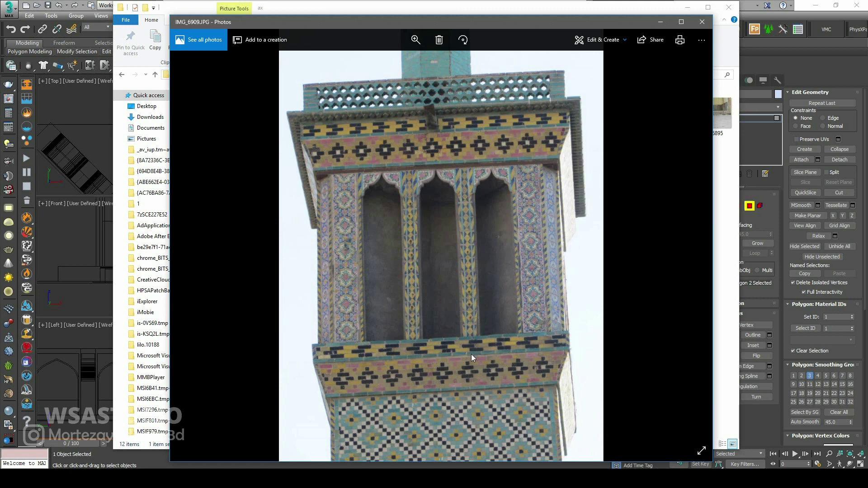
{"action": "left_click", "coordinate": [703, 22]}
{"action": "left_click", "coordinate": [687, 7]}
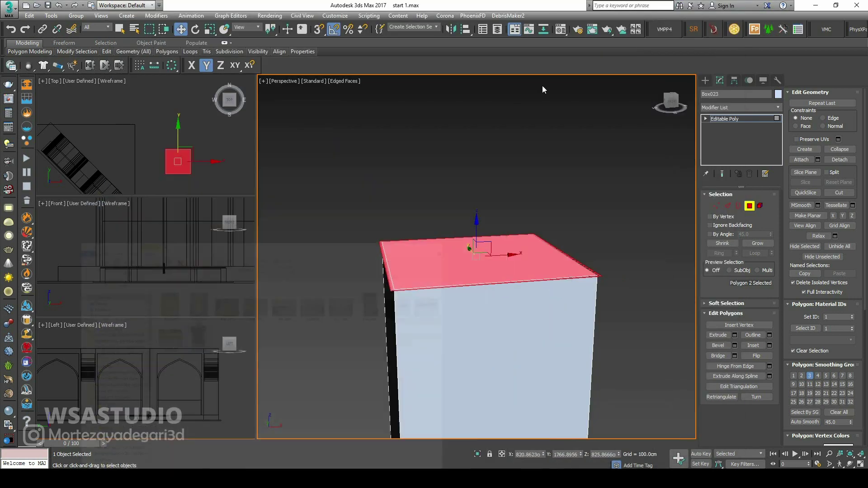
Step: Extrude the tower's top polygon by 30 cm
{"action": "left_click", "coordinate": [734, 335]}
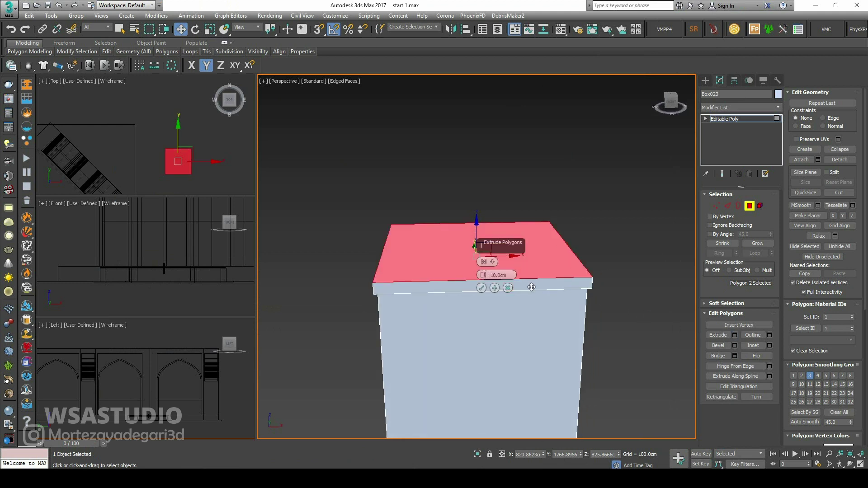
{"action": "type", "text": "30"}
{"action": "key", "text": "Return"}
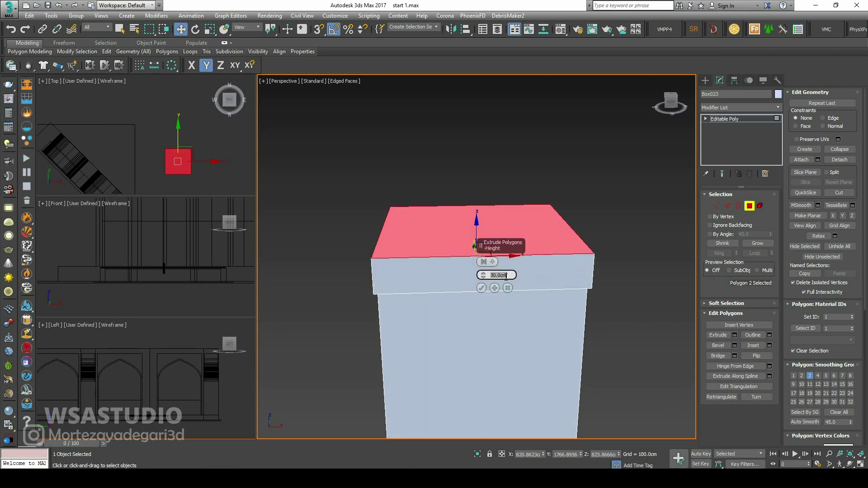
{"action": "left_click", "coordinate": [482, 288]}
Step: Scale the top polygon uniformly in X and Y to about 108% so the extruded band flares outward
{"action": "middle_click_drag", "start_coordinate": [519, 273], "coordinate": [520, 289], "text": "alt"}
{"action": "middle_click_drag", "start_coordinate": [152, 156], "coordinate": [138, 133]}
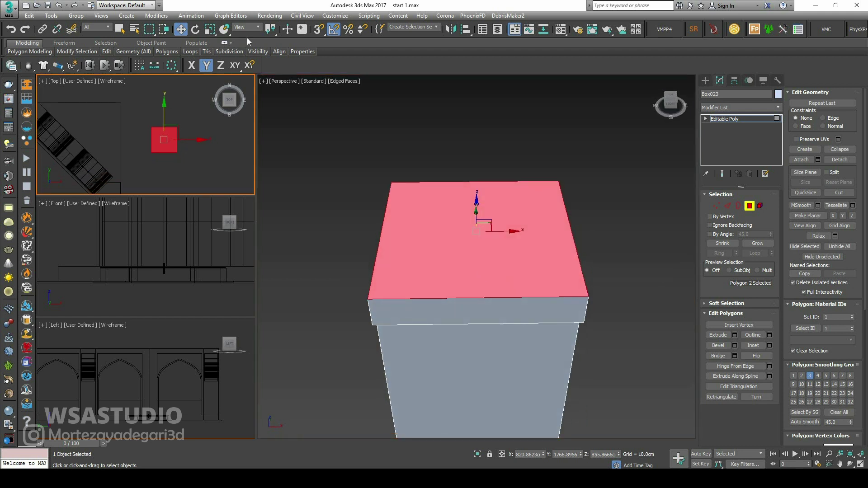
{"action": "left_click", "coordinate": [210, 28]}
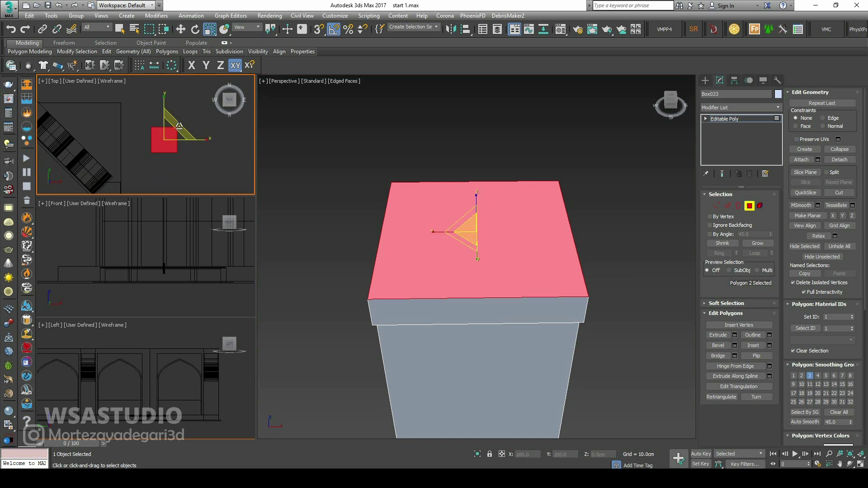
{"action": "left_click", "coordinate": [183, 125]}
{"action": "left_click_drag", "start_coordinate": [183, 125], "coordinate": [175, 132]}
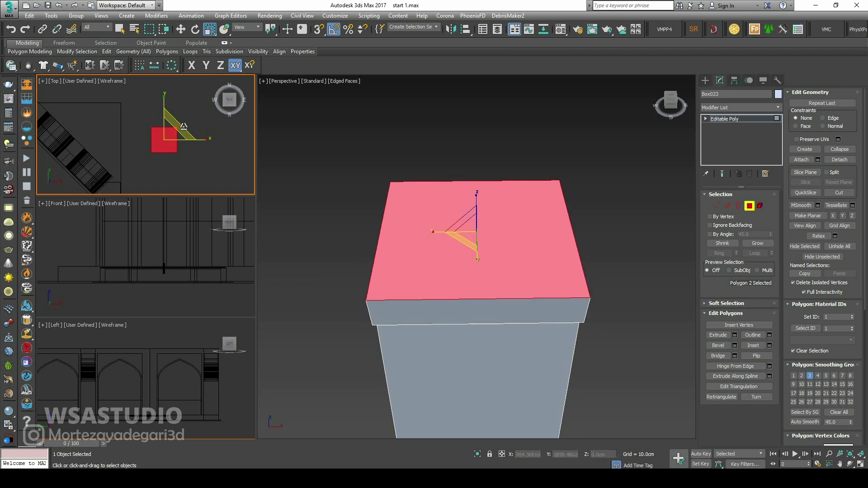
{"action": "scroll", "coordinate": [173, 132], "scroll_direction": "up", "scroll_amount": 3}
{"action": "scroll", "coordinate": [173, 132], "scroll_direction": "up", "scroll_amount": 1}
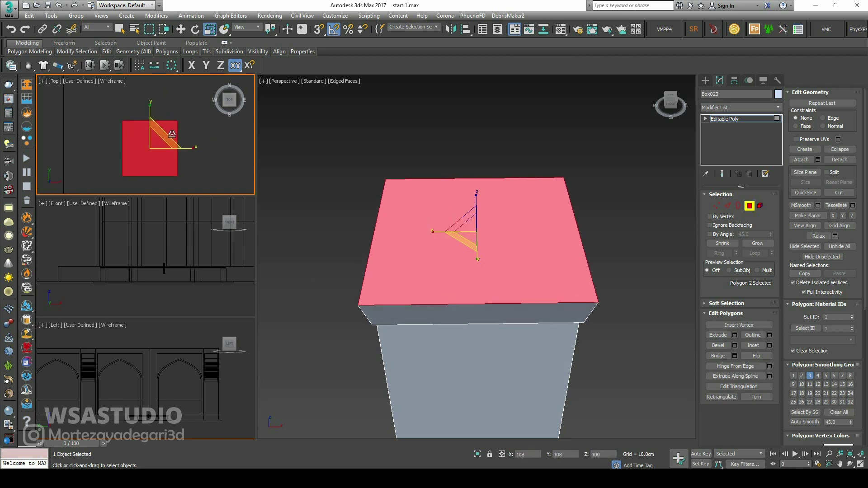
{"action": "mouse_move", "coordinate": [443, 254]}
{"action": "middle_mouse_down", "text": "alt"}
{"action": "mouse_move", "coordinate": [463, 255]}
{"action": "mouse_move", "coordinate": [447, 238]}
{"action": "mouse_move", "coordinate": [456, 251]}
{"action": "middle_mouse_up", "text": "alt"}
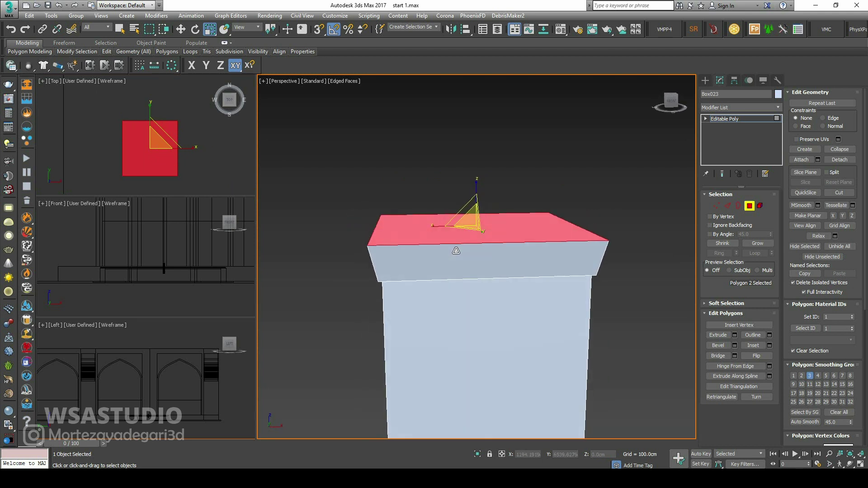
Step: Extrude the flared top polygon by 10 cm to add a straight band above the cornice
{"action": "left_click", "coordinate": [734, 335]}
{"action": "double_click", "coordinate": [497, 275]}
{"action": "type", "text": "0"}
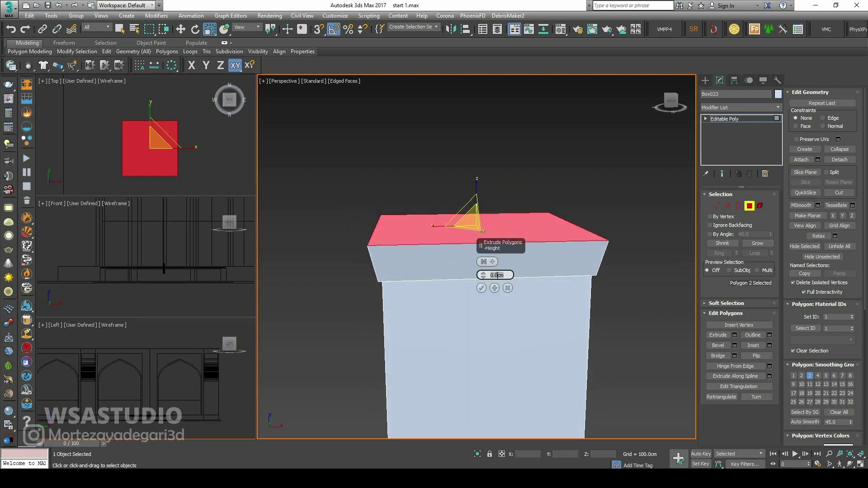
{"action": "key", "text": "Return"}
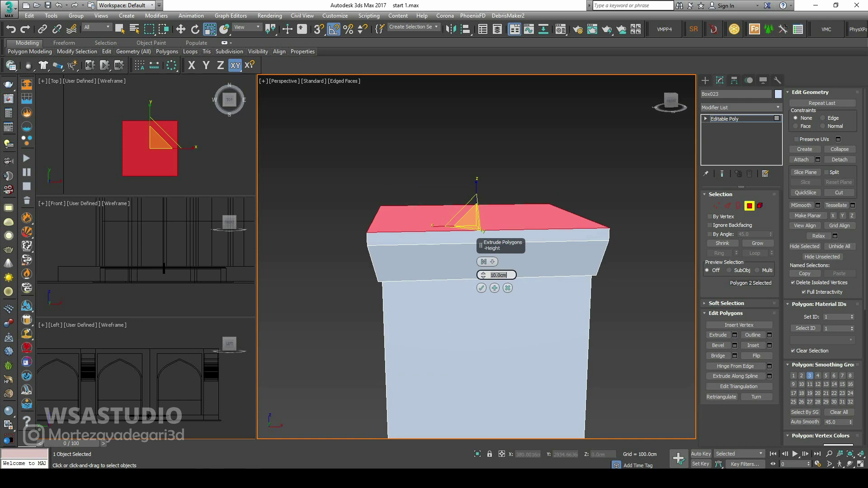
{"action": "left_click", "coordinate": [482, 289]}
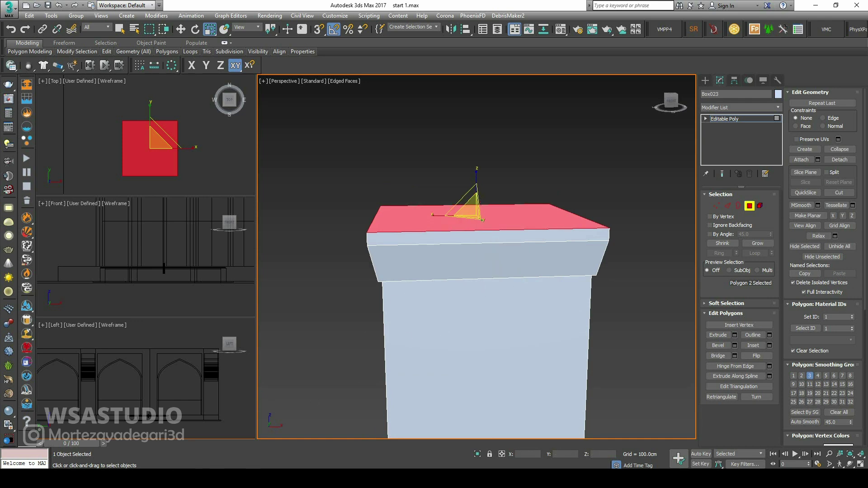
Step: Bring the IMG_6909 tower photo back up and examine the ledge above the lower cornice
{"action": "left_click", "coordinate": [167, 446]}
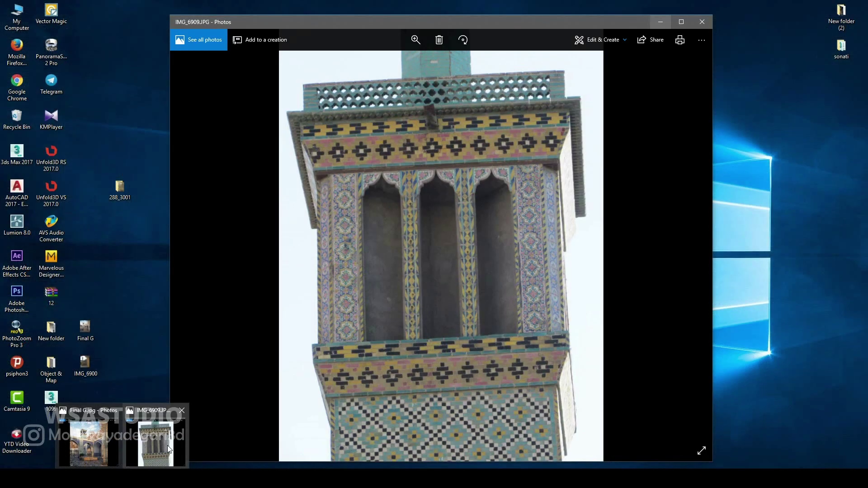
{"action": "left_click", "coordinate": [168, 446]}
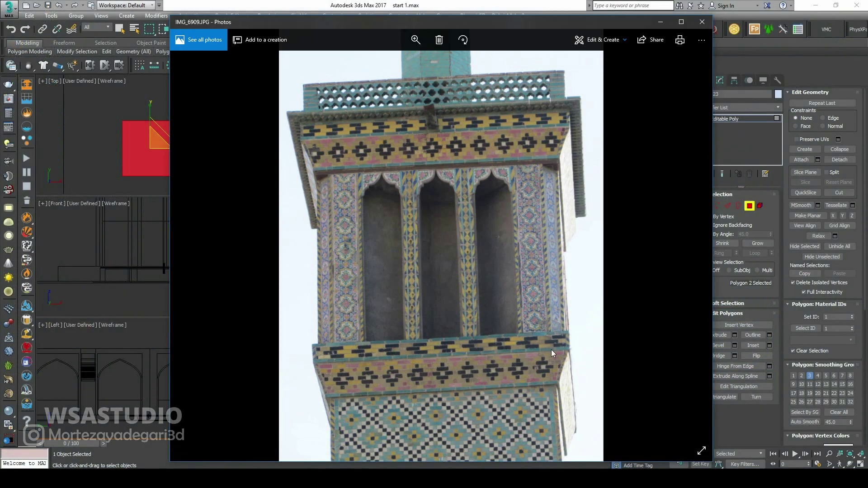
{"action": "left_click", "coordinate": [660, 22]}
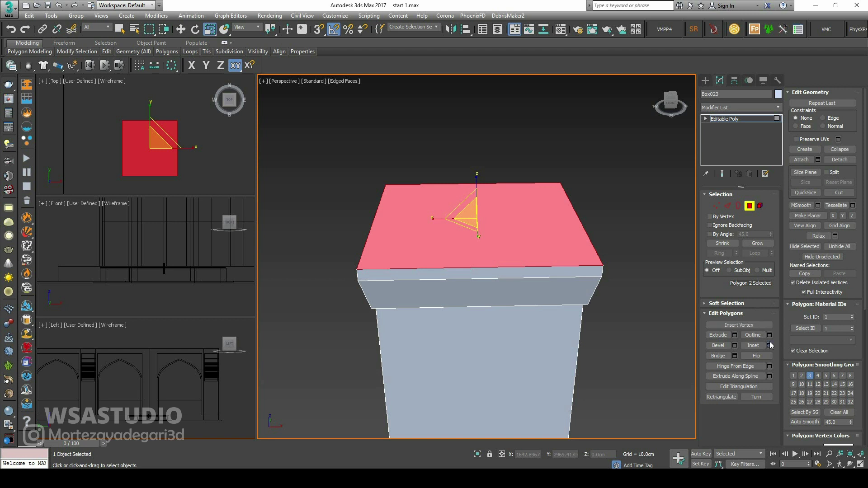
{"action": "left_click", "coordinate": [770, 346]}
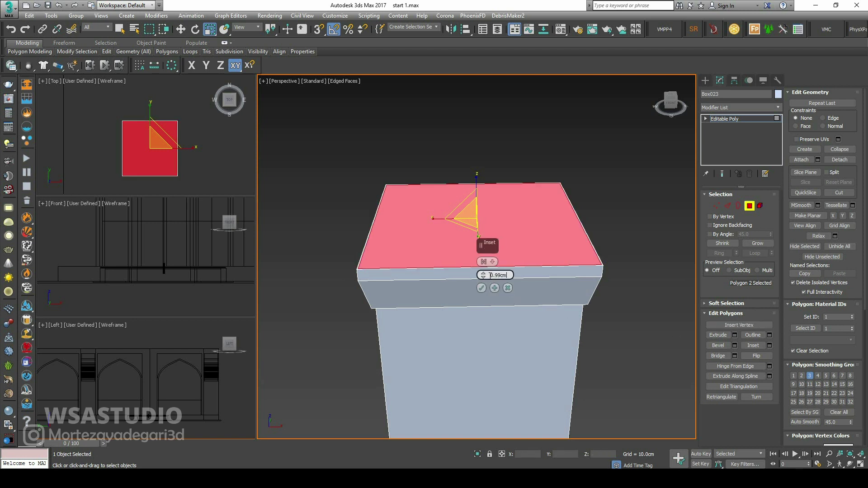
{"action": "key", "text": "Return"}
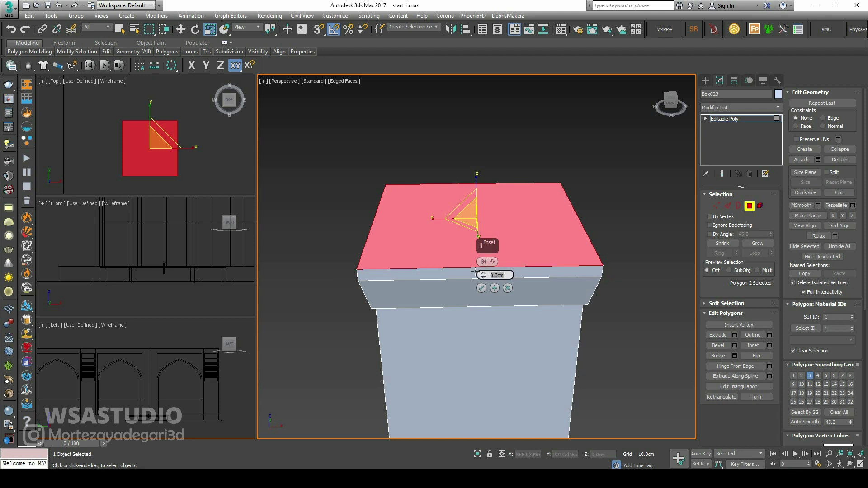
{"action": "left_click", "coordinate": [654, 269]}
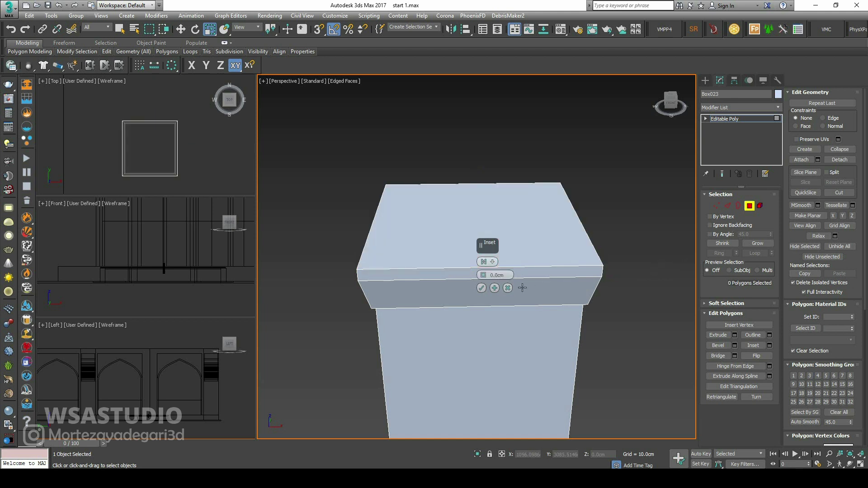
{"action": "left_click", "coordinate": [507, 288]}
{"action": "left_click", "coordinate": [534, 240]}
{"action": "middle_click_drag", "start_coordinate": [491, 266], "coordinate": [508, 244], "text": "alt"}
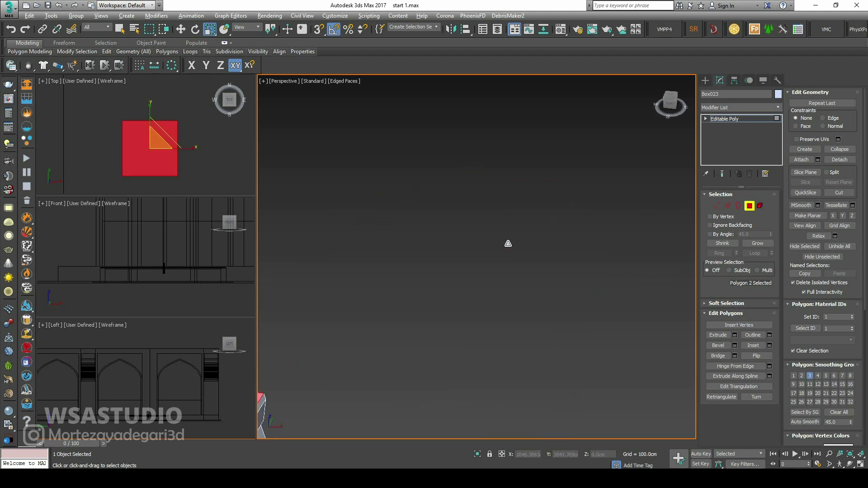
{"action": "key", "text": "z"}
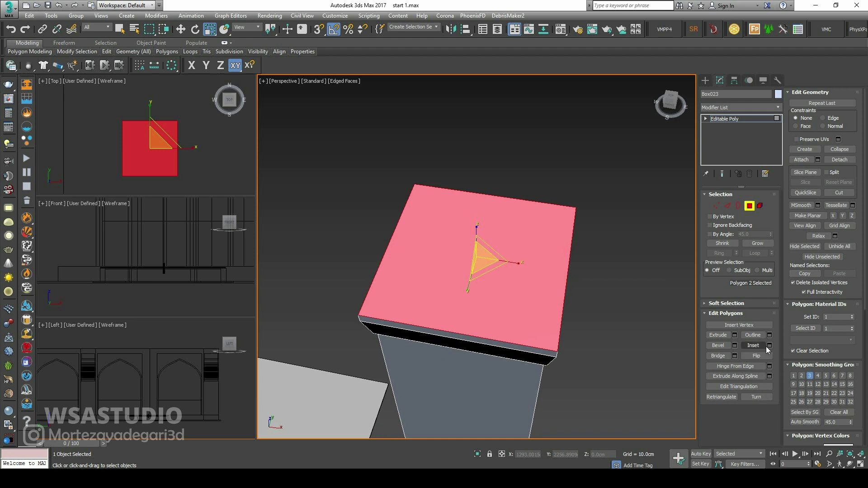
Step: Inset the tower's top polygon by 3 cm to leave a narrow ledge above the lower cornice
{"action": "left_click", "coordinate": [769, 346]}
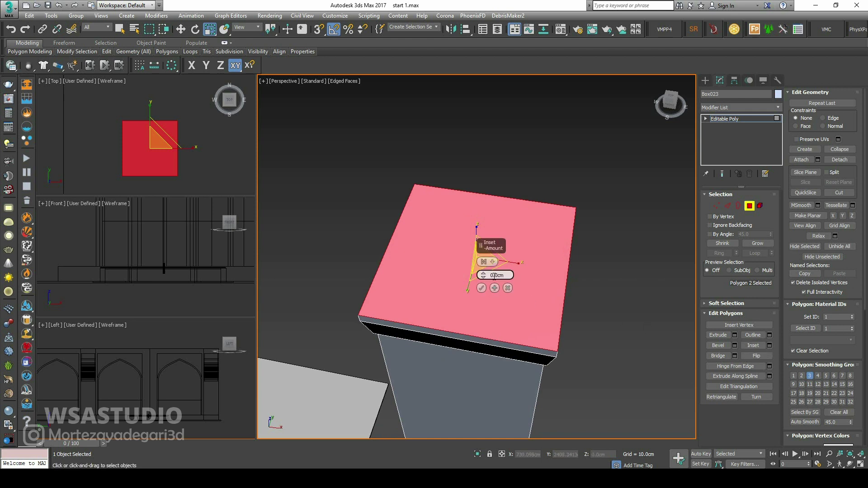
{"action": "left_click", "coordinate": [494, 275]}
{"action": "left_click_drag", "start_coordinate": [486, 287], "coordinate": [483, 270]}
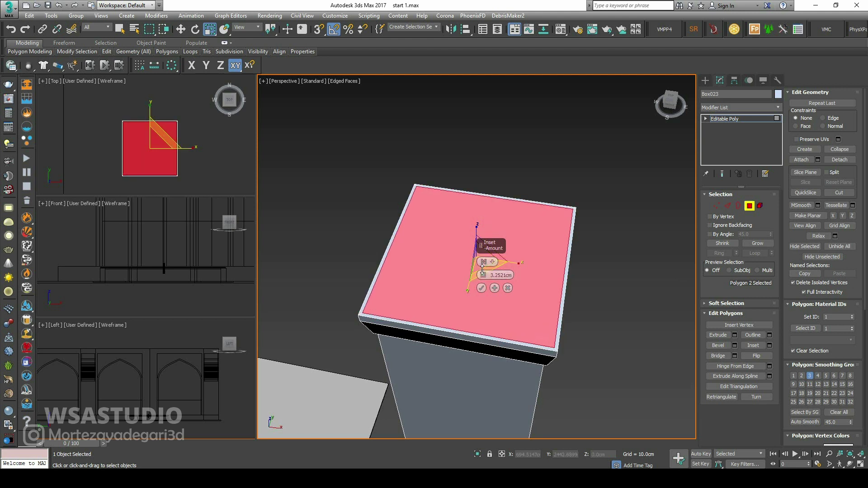
{"action": "middle_click_drag", "start_coordinate": [426, 295], "coordinate": [436, 287], "text": "alt"}
{"action": "double_click", "coordinate": [506, 275]}
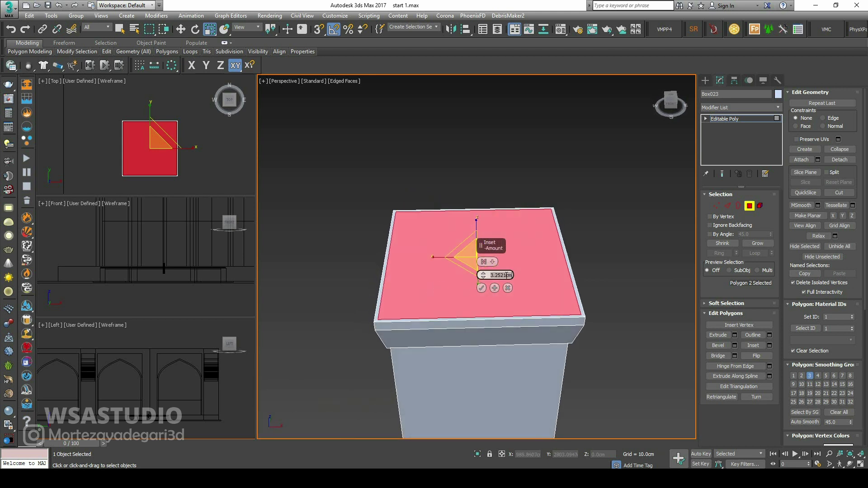
{"action": "type", "text": "3"}
{"action": "key", "text": "Return"}
{"action": "left_click", "coordinate": [481, 288]}
Step: Extrude the inset top polygon by 170 cm to form the tower's upper shaft
{"action": "left_click", "coordinate": [734, 336]}
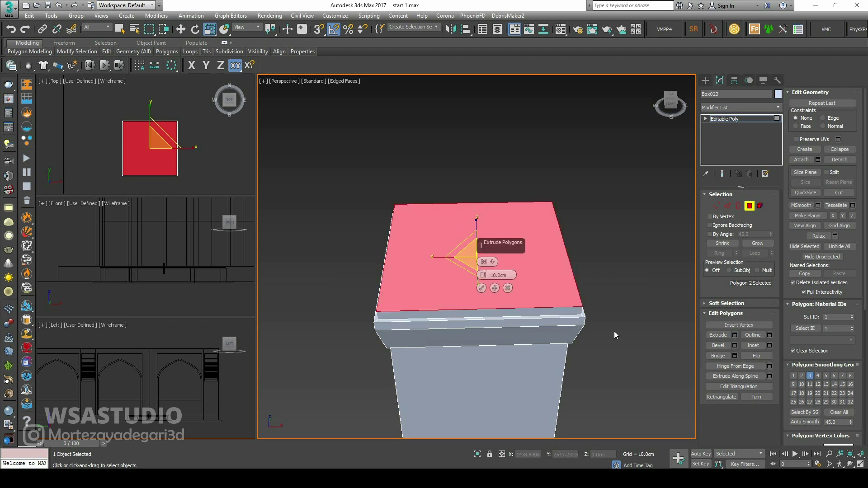
{"action": "middle_click_drag", "start_coordinate": [522, 346], "coordinate": [494, 276], "text": "alt"}
{"action": "type", "text": "150"}
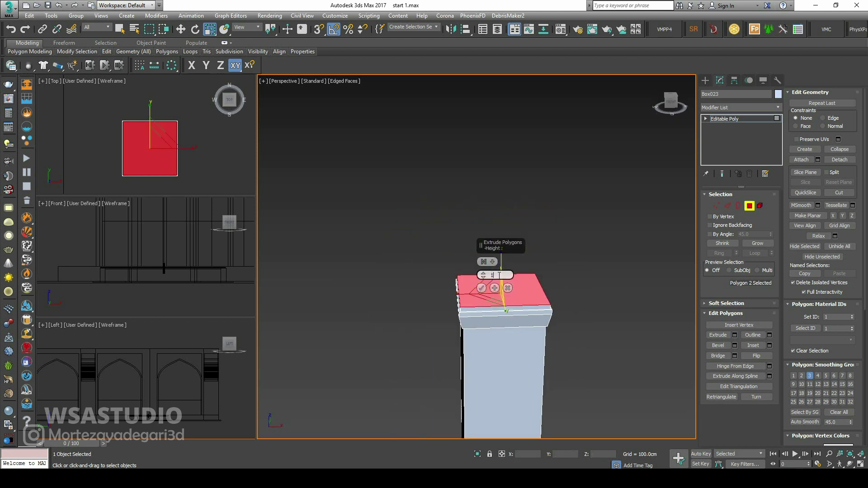
{"action": "key", "text": "Return"}
{"action": "middle_click_drag", "start_coordinate": [457, 312], "coordinate": [389, 354], "text": "alt"}
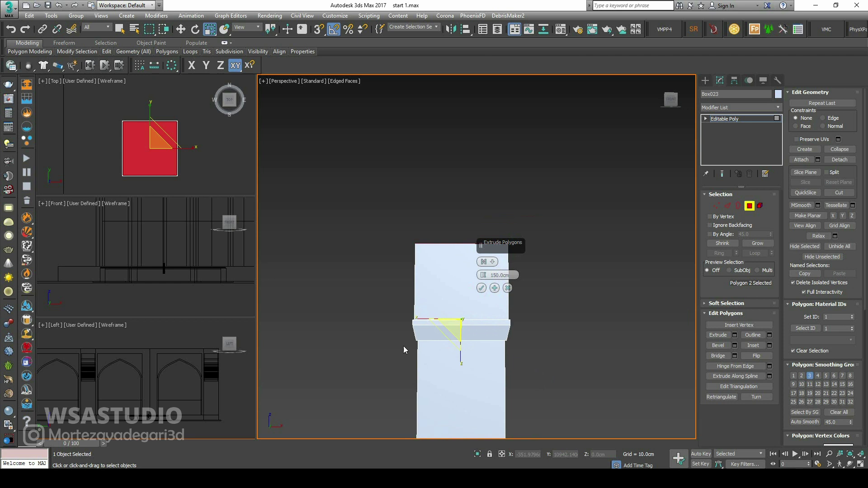
{"action": "left_click_drag", "start_coordinate": [484, 277], "coordinate": [482, 268]}
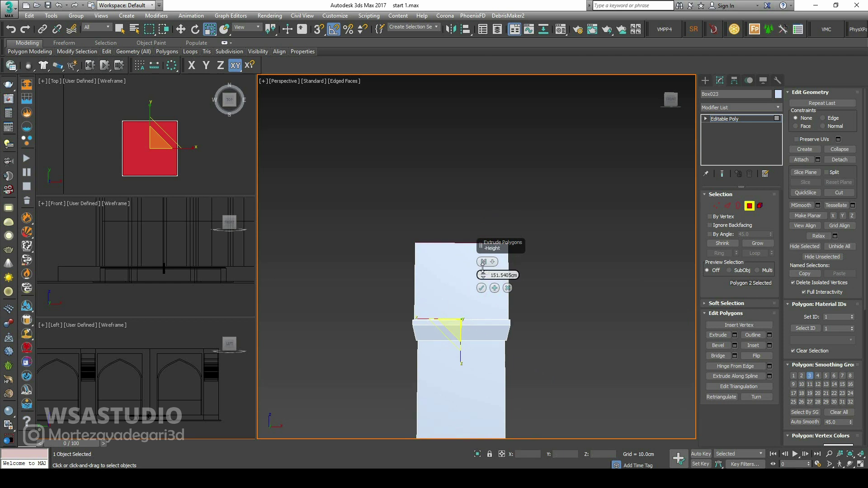
{"action": "double_click", "coordinate": [499, 276]}
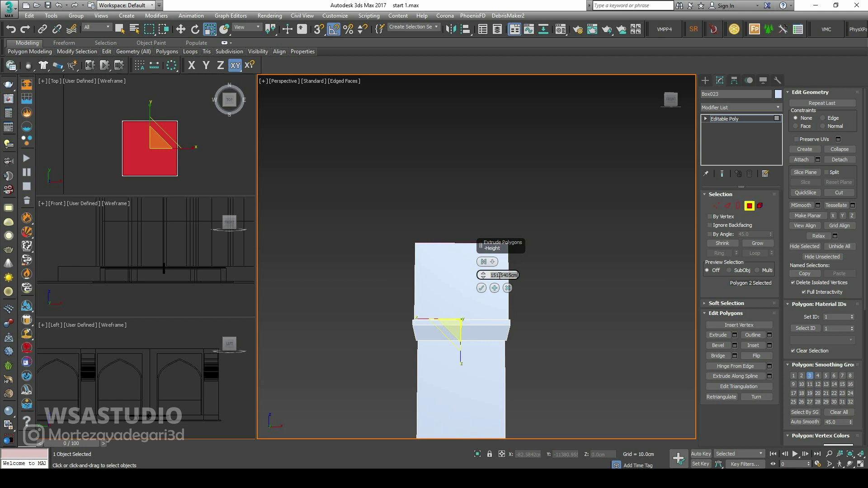
{"action": "type", "text": "170"}
{"action": "key", "text": "Return"}
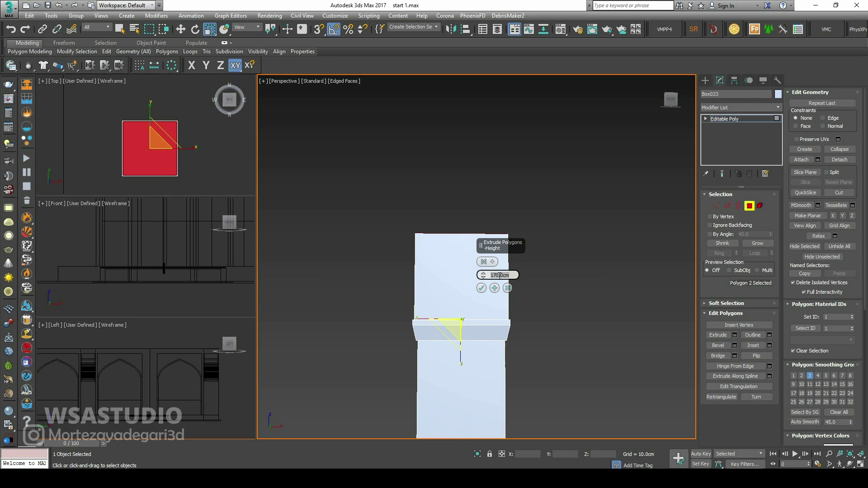
{"action": "left_click", "coordinate": [481, 288]}
Step: Check the IMG_6909 tower photo, then bevel the shaft's top polygon with 0 cm height and a 3 cm outline
{"action": "mouse_move", "coordinate": [122, 478]}
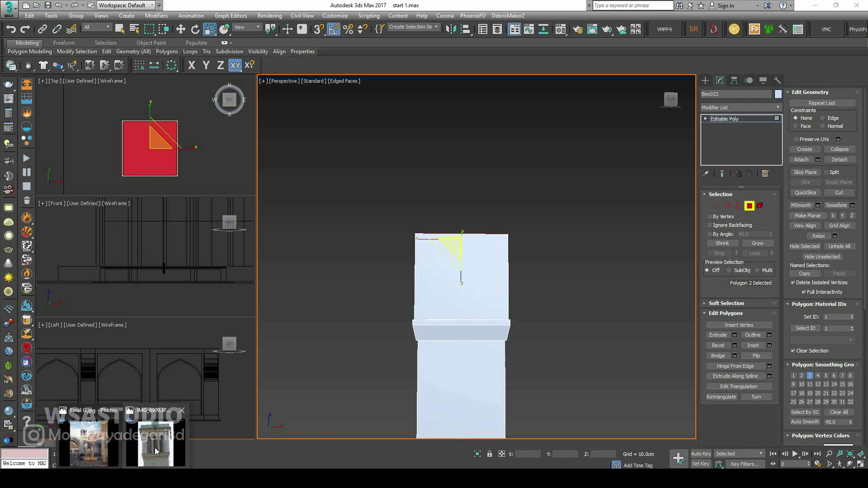
{"action": "left_click", "coordinate": [154, 447]}
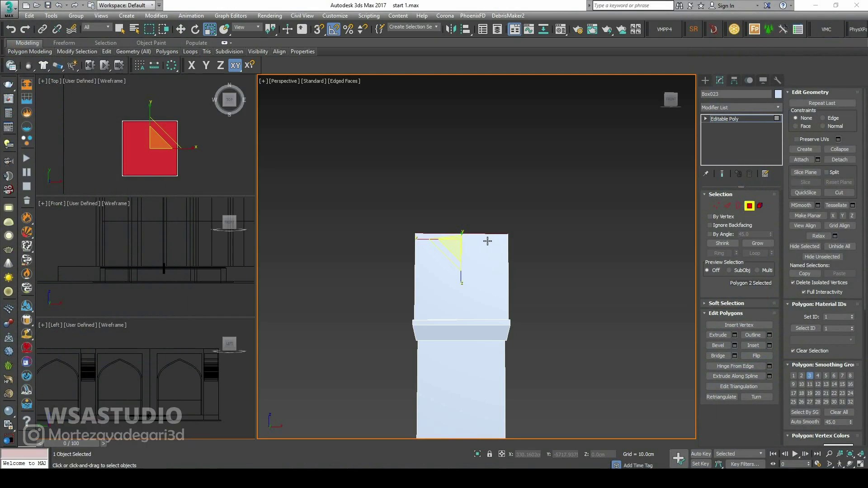
{"action": "left_click", "coordinate": [735, 335]}
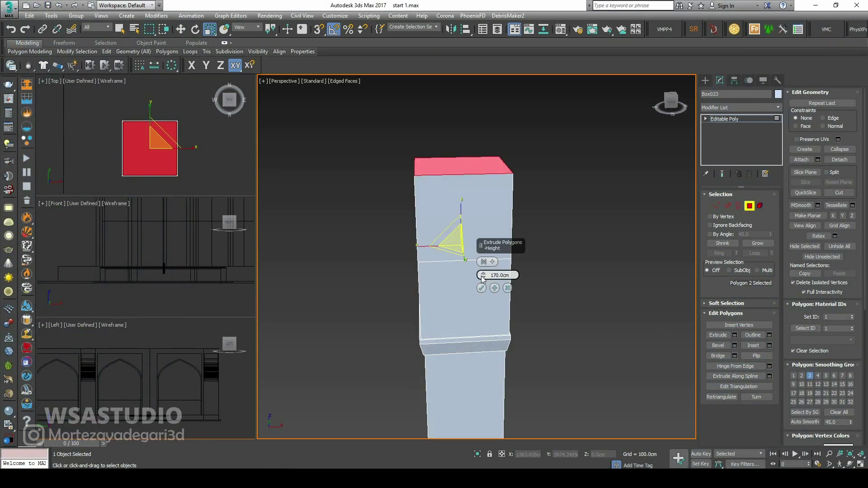
{"action": "left_click", "coordinate": [507, 288]}
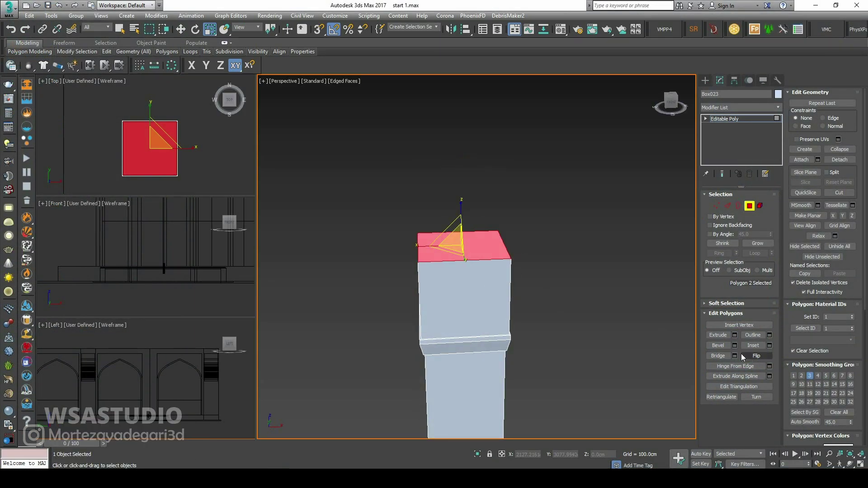
{"action": "left_click", "coordinate": [735, 346]}
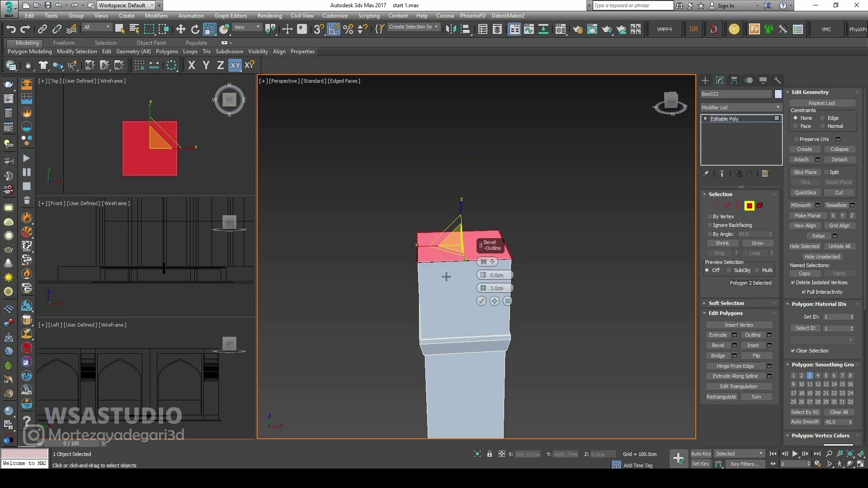
{"action": "left_click", "coordinate": [482, 301]}
Step: Extrude the top polygon by 30 cm and scale it to 104% in X and Y to flare the upper cornice
{"action": "left_click", "coordinate": [735, 335]}
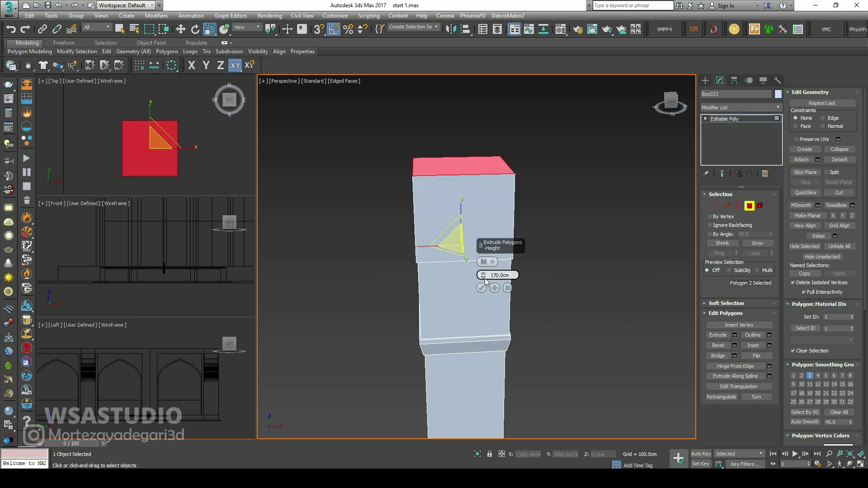
{"action": "type", "text": "30"}
{"action": "key", "text": "Return"}
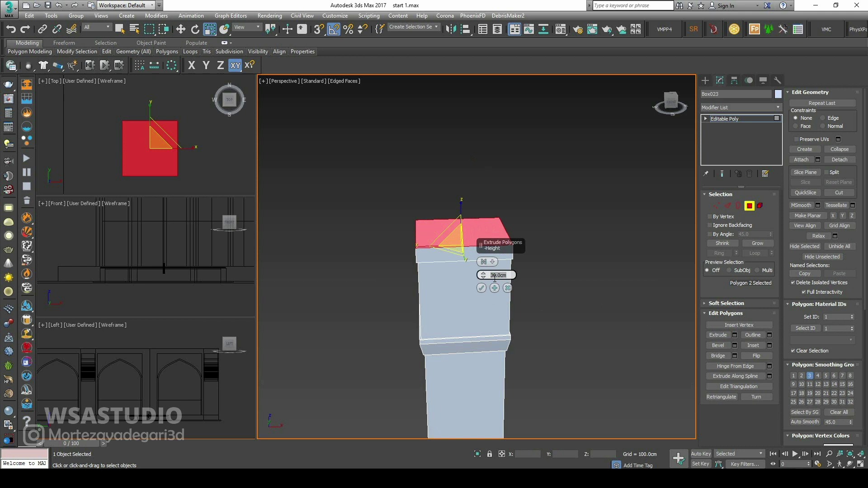
{"action": "left_click", "coordinate": [481, 288]}
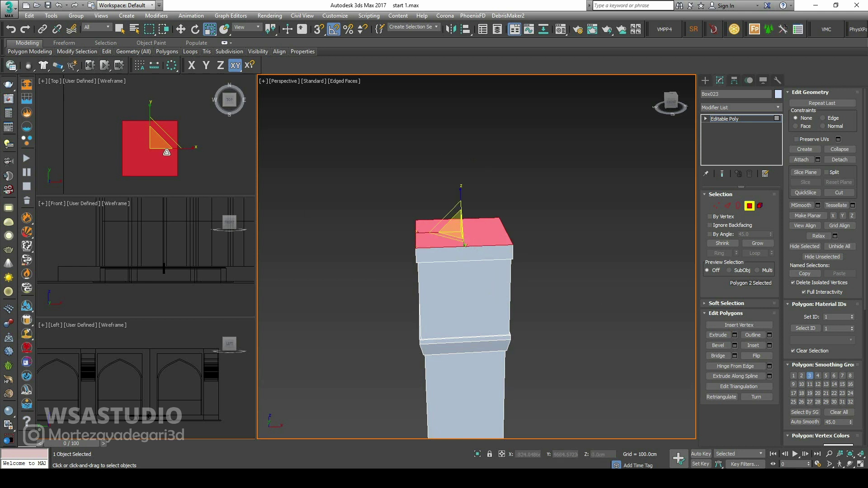
{"action": "middle_click_drag", "start_coordinate": [453, 231], "coordinate": [453, 245], "text": "alt"}
{"action": "left_click_drag", "start_coordinate": [452, 252], "coordinate": [449, 251]}
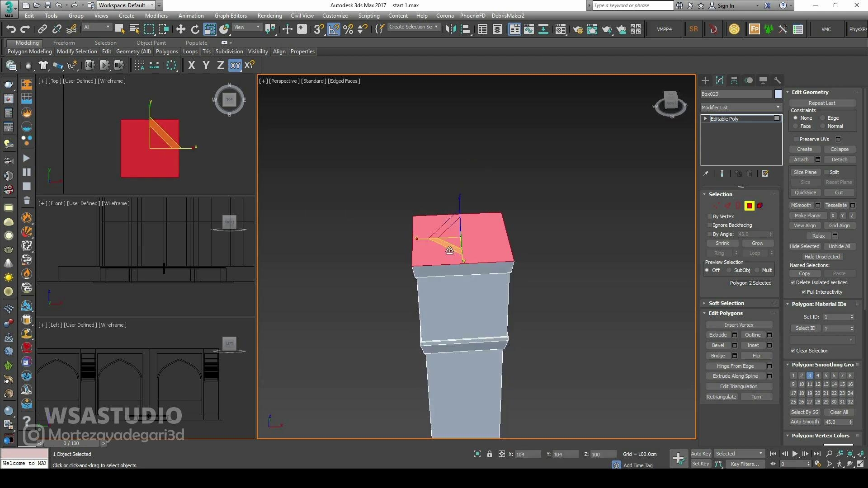
{"action": "middle_click_drag", "start_coordinate": [450, 251], "coordinate": [467, 267], "text": "alt"}
Step: Extrude the flared top polygon by 10 cm to add a straight band above the upper cornice
{"action": "left_click", "coordinate": [734, 335]}
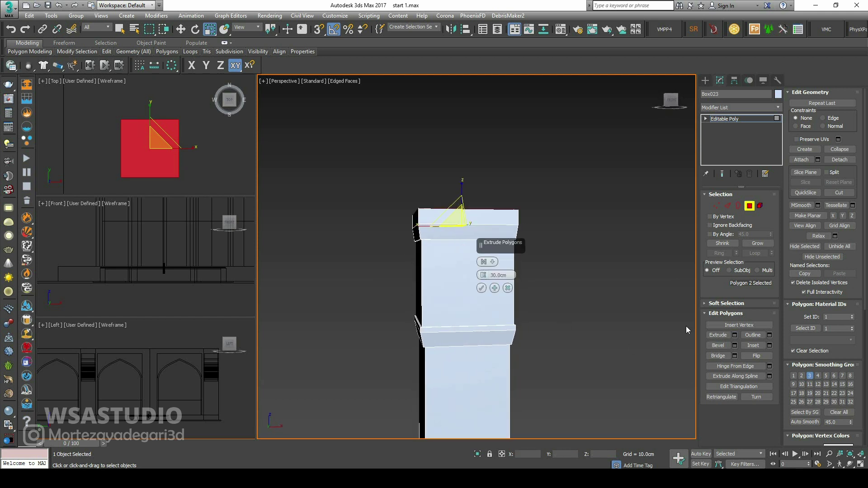
{"action": "left_click", "coordinate": [499, 275]}
{"action": "type", "text": "10"}
{"action": "key", "text": "Return"}
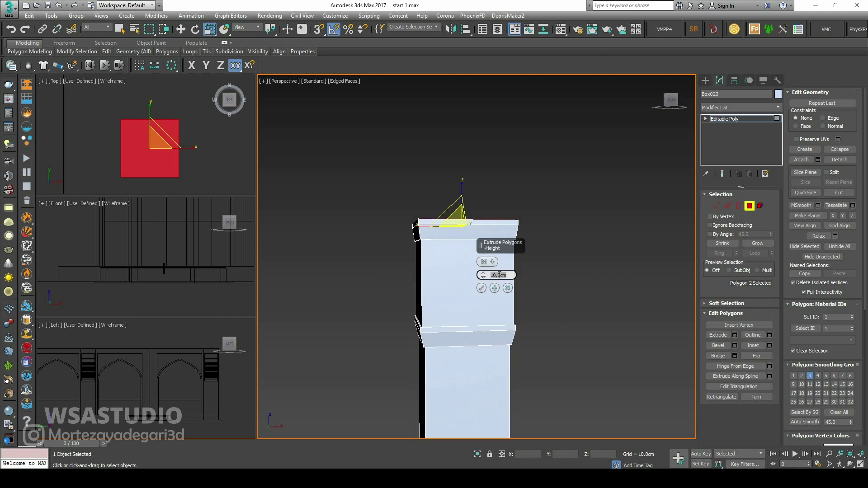
{"action": "left_click", "coordinate": [481, 289]}
Step: Inset the tower's top polygon by 5 cm, and inset the resulting polygon again by 3 cm
{"action": "middle_click_drag", "start_coordinate": [484, 246], "coordinate": [452, 303], "text": "alt"}
{"action": "left_click", "coordinate": [770, 346]}
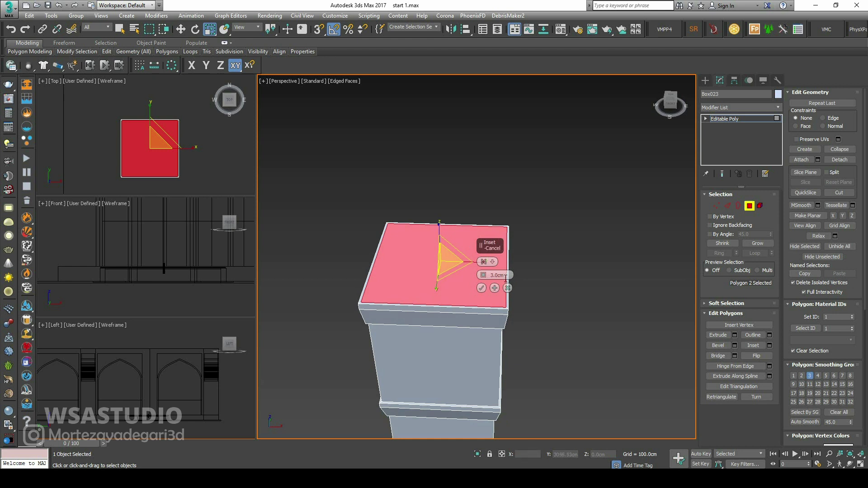
{"action": "type", "text": "5"}
{"action": "key", "text": "Return"}
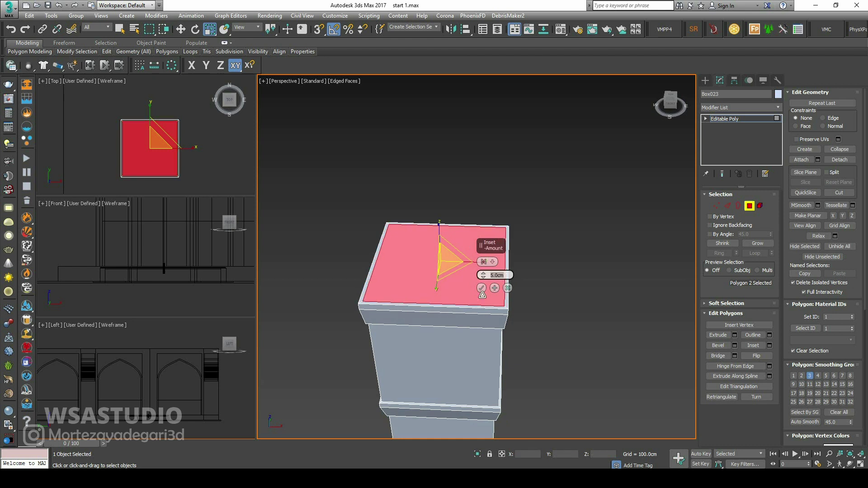
{"action": "scroll", "coordinate": [467, 294], "scroll_direction": "up", "scroll_amount": 5}
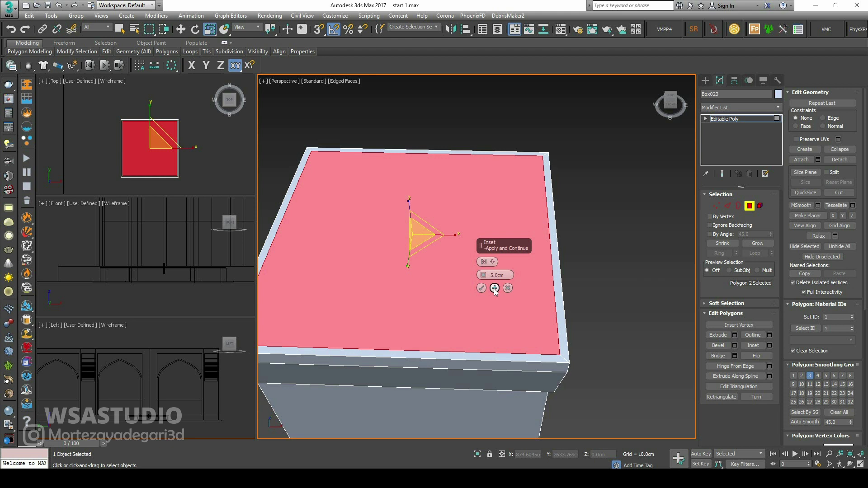
{"action": "left_click", "coordinate": [495, 288]}
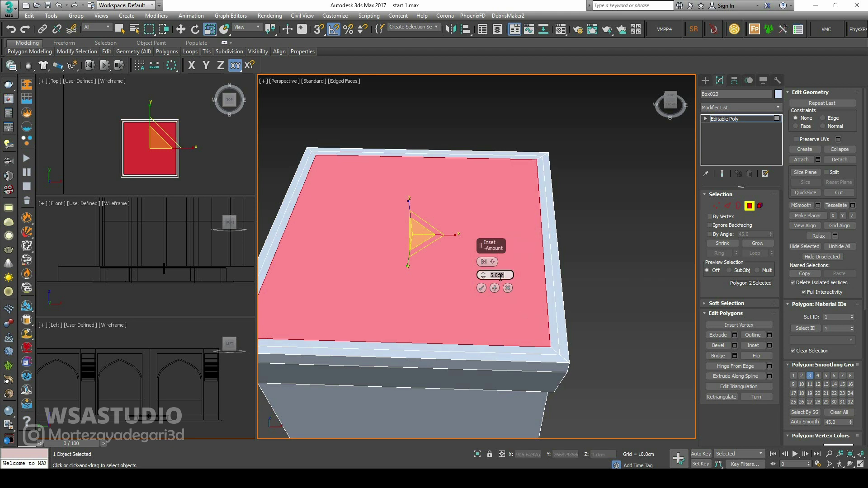
{"action": "type", "text": "3"}
{"action": "key", "text": "Return"}
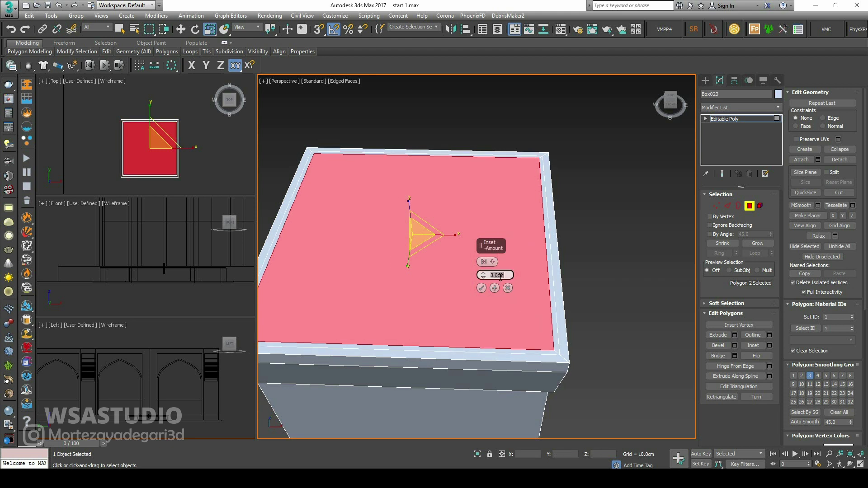
{"action": "left_click", "coordinate": [481, 289]}
Step: Select the four narrow polygons of the 3 cm ring on the tower top and extrude them by 30 cm as a parapet
{"action": "left_click", "coordinate": [554, 337]}
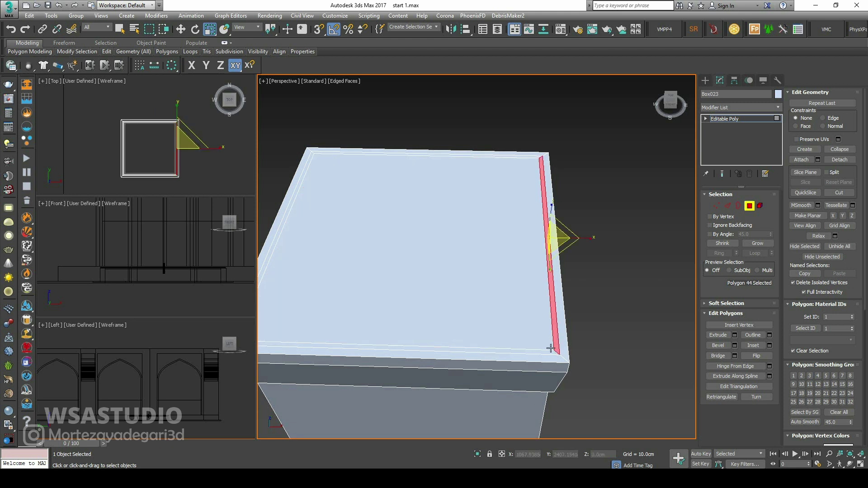
{"action": "left_click", "coordinate": [550, 349], "text": "ctrl"}
{"action": "middle_click_drag", "start_coordinate": [435, 314], "coordinate": [414, 316], "text": "alt"}
{"action": "left_click", "coordinate": [383, 297], "text": "ctrl"}
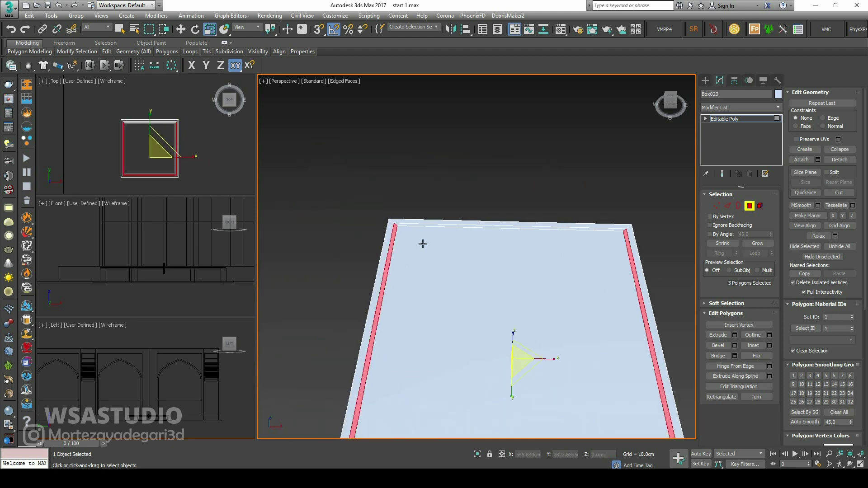
{"action": "left_click", "coordinate": [429, 225], "text": "ctrl"}
{"action": "scroll", "coordinate": [519, 276], "scroll_direction": "down", "scroll_amount": 3}
{"action": "left_click", "coordinate": [735, 336]}
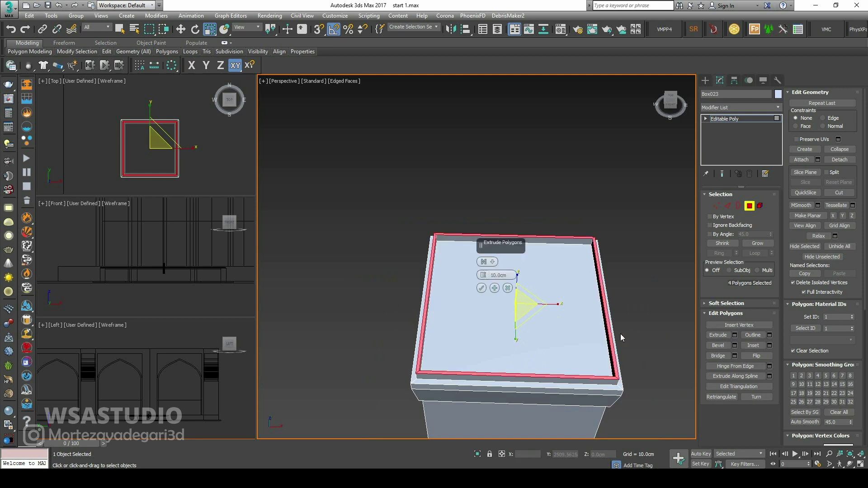
{"action": "type", "text": "30"}
{"action": "key", "text": "Return"}
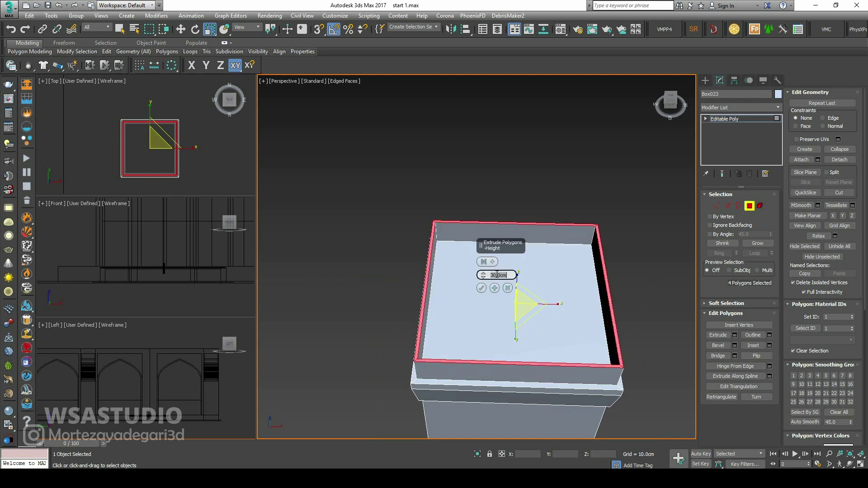
{"action": "middle_click_drag", "start_coordinate": [495, 280], "coordinate": [513, 292], "text": "alt"}
{"action": "left_click", "coordinate": [481, 288]}
{"action": "scroll", "coordinate": [481, 294], "scroll_direction": "down", "scroll_amount": 5}
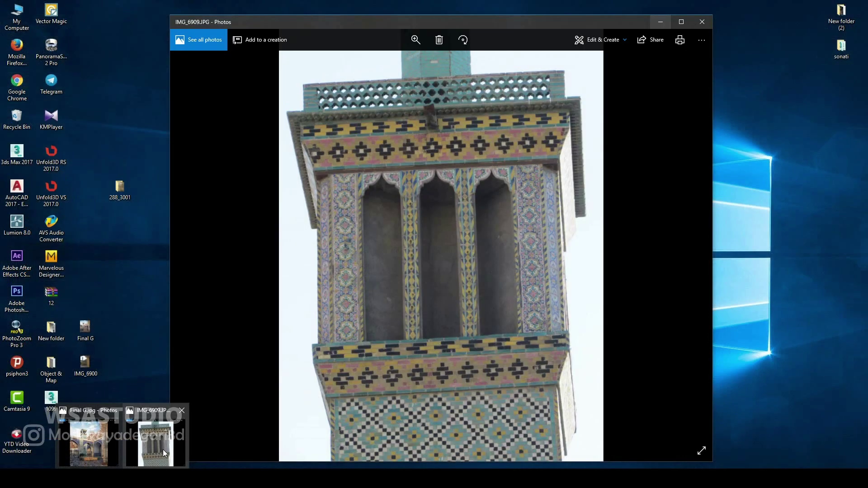
Step: Check the tower against reference photo IMG_6909, and leave polygon editing on the tower
{"action": "left_click", "coordinate": [163, 449]}
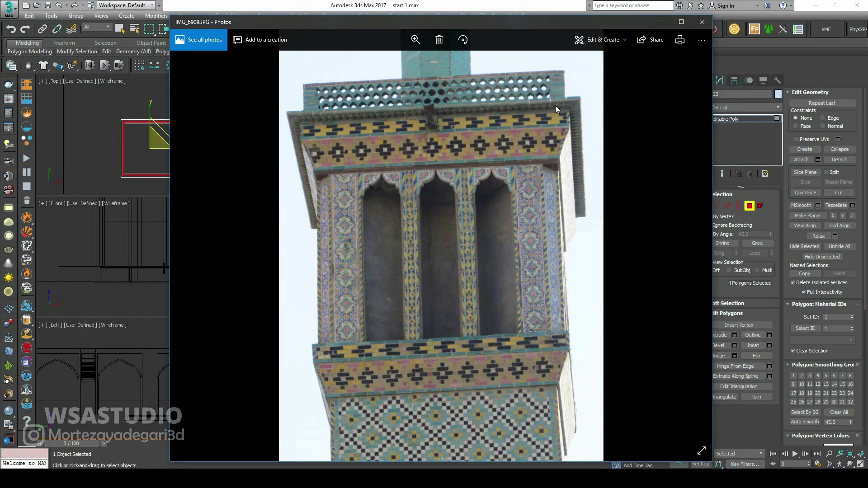
{"action": "left_click", "coordinate": [653, 22]}
{"action": "left_click", "coordinate": [750, 206]}
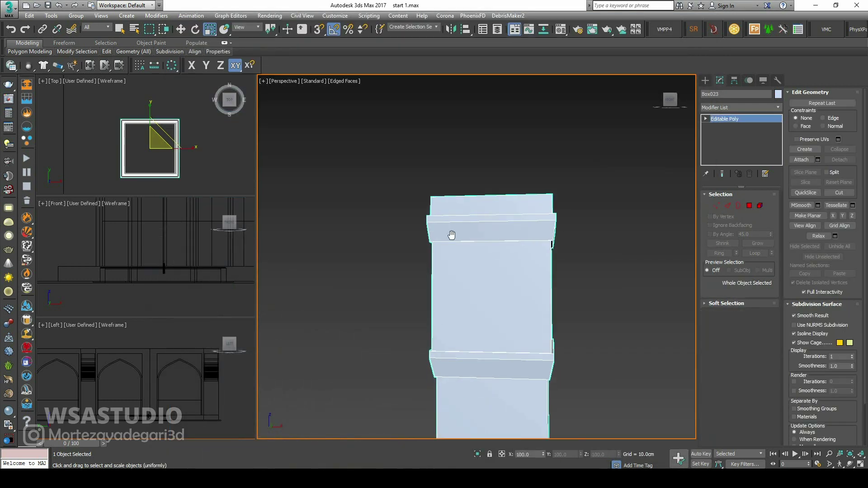
{"action": "scroll", "coordinate": [452, 235], "scroll_direction": "down", "scroll_amount": 3}
{"action": "middle_click_drag", "start_coordinate": [452, 229], "coordinate": [490, 275], "text": "alt"}
{"action": "scroll", "coordinate": [467, 275], "scroll_direction": "down", "scroll_amount": 4}
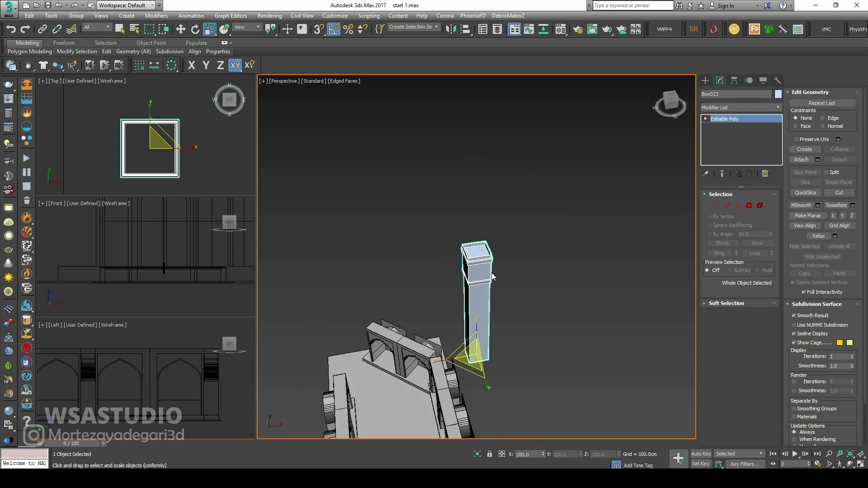
Step: Assign the 01 - Default material to all objects in the scene and set their object color to black
{"action": "key", "text": "ctrl+a"}
{"action": "key", "text": "m"}
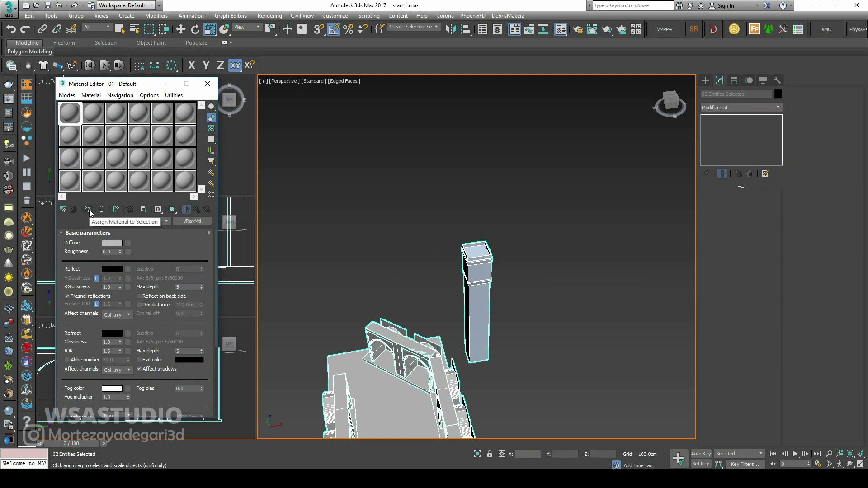
{"action": "left_click", "coordinate": [88, 210]}
{"action": "left_click", "coordinate": [778, 94]}
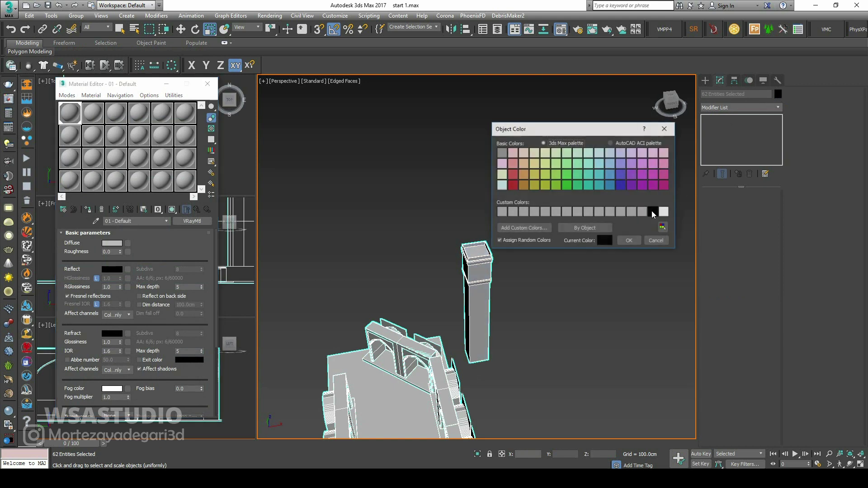
{"action": "left_click", "coordinate": [607, 240]}
{"action": "key", "text": "Escape"}
{"action": "key", "text": "Escape"}
{"action": "left_click", "coordinate": [545, 308]}
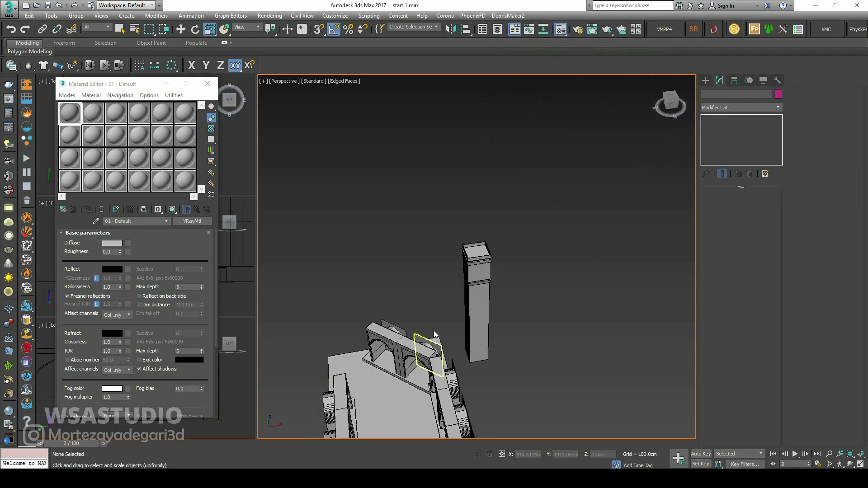
{"action": "middle_click_drag", "start_coordinate": [454, 335], "coordinate": [384, 203], "text": "alt"}
{"action": "left_click", "coordinate": [208, 84]}
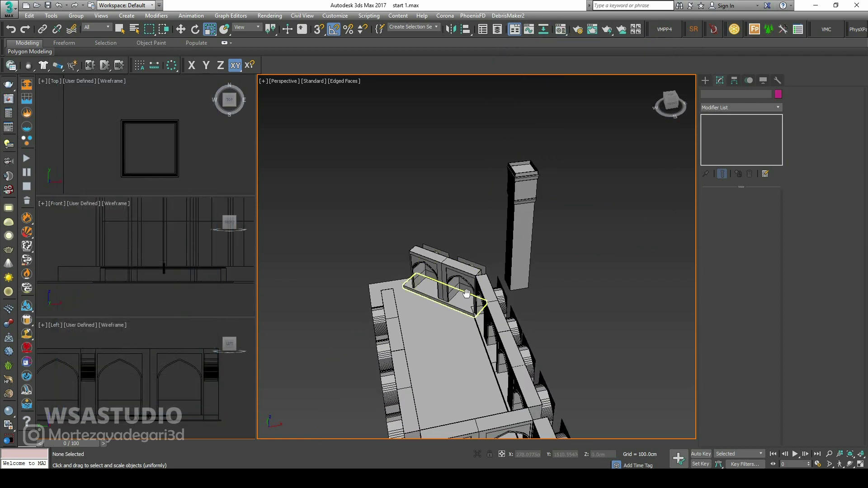
Step: Maximize the perspective viewport, set an eye-level view across the pool to the arches, and show the safe frame
{"action": "middle_click_drag", "start_coordinate": [479, 316], "coordinate": [463, 288], "text": "alt"}
{"action": "key", "text": "alt+w"}
{"action": "key", "text": "z"}
{"action": "scroll", "coordinate": [430, 407], "scroll_direction": "up", "scroll_amount": 5}
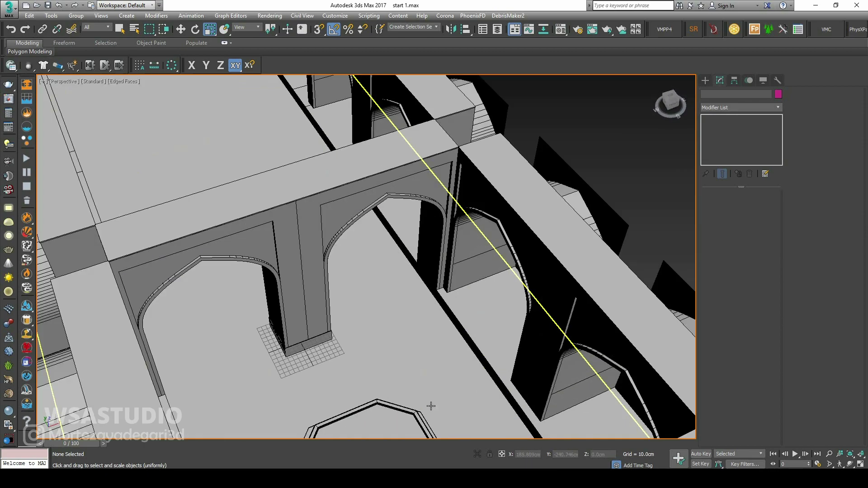
{"action": "scroll", "coordinate": [394, 349], "scroll_direction": "up", "scroll_amount": 3}
{"action": "middle_click_drag", "start_coordinate": [394, 349], "coordinate": [430, 275], "text": "alt"}
{"action": "scroll", "coordinate": [453, 307], "scroll_direction": "up", "scroll_amount": 3}
{"action": "scroll", "coordinate": [452, 307], "scroll_direction": "down", "scroll_amount": 4}
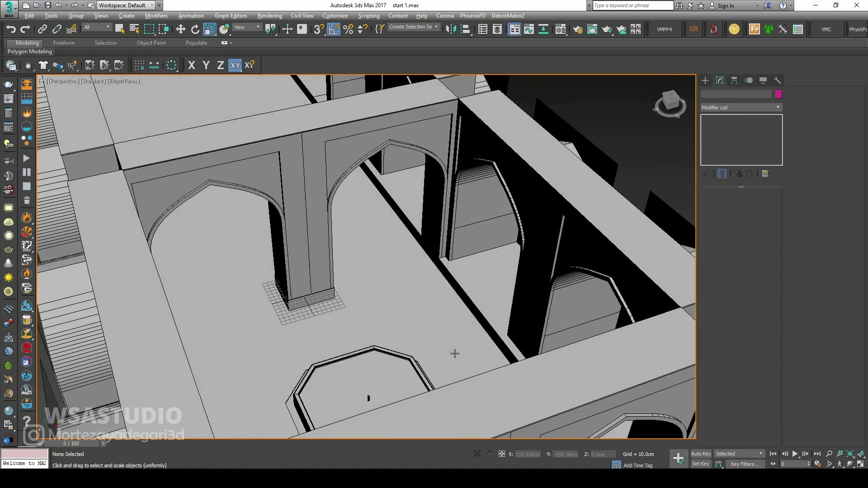
{"action": "middle_click_drag", "start_coordinate": [452, 355], "coordinate": [409, 233], "text": "alt"}
{"action": "scroll", "coordinate": [504, 263], "scroll_direction": "down", "scroll_amount": 8}
{"action": "scroll", "coordinate": [389, 250], "scroll_direction": "up", "scroll_amount": 6}
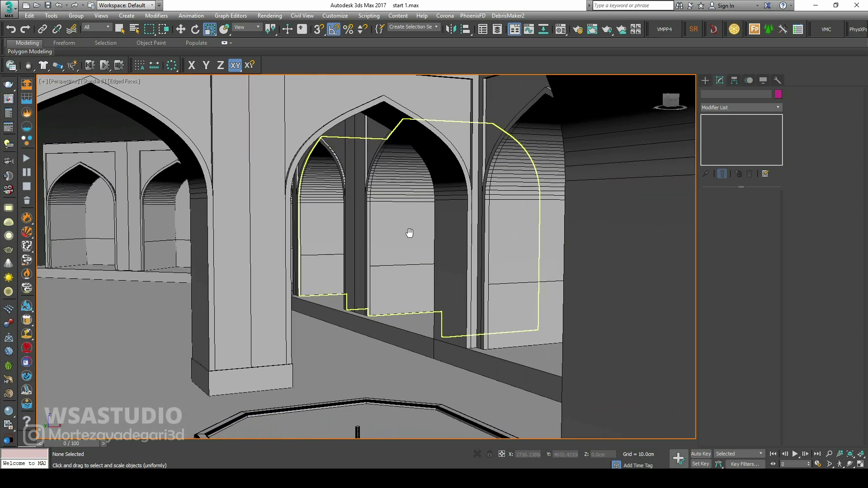
{"action": "key", "text": "shift+f"}
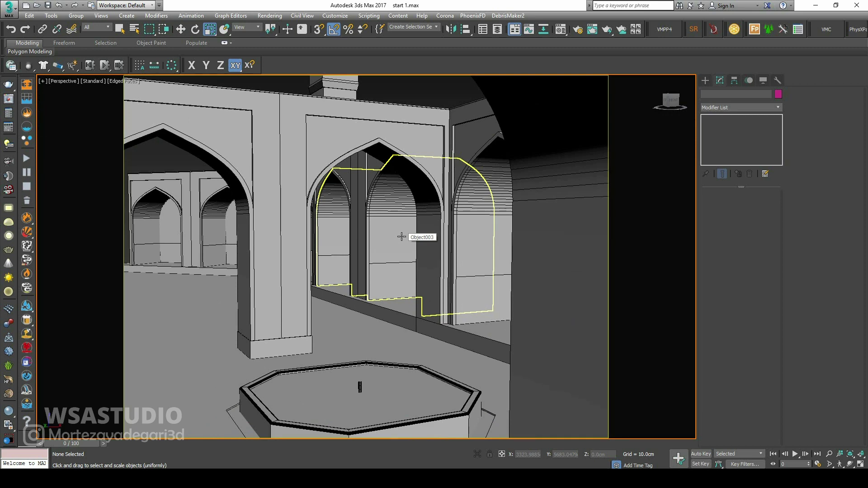
Step: Switch to Photoshop and open the Final G image from the sonati Render folder
{"action": "left_click", "coordinate": [52, 480]}
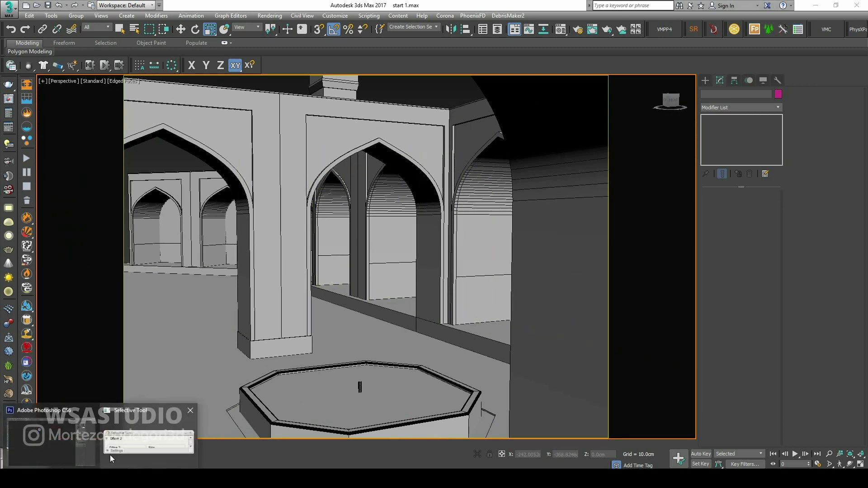
{"action": "left_click", "coordinate": [52, 446]}
{"action": "left_click", "coordinate": [74, 480]}
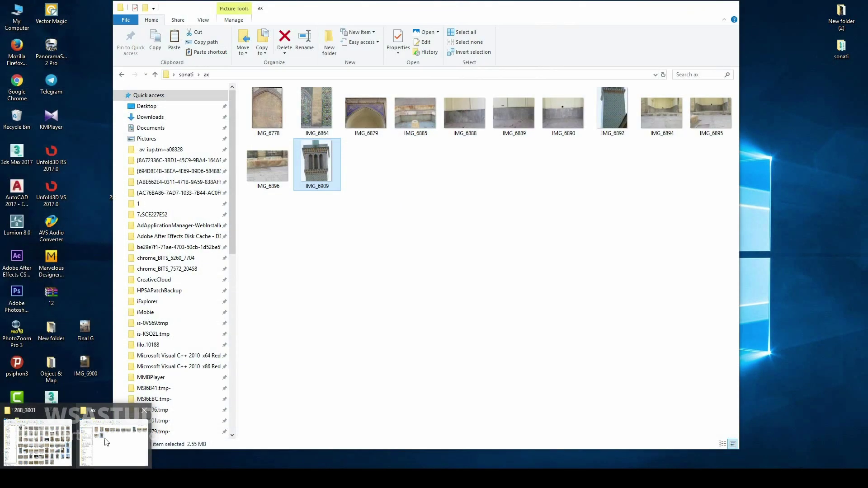
{"action": "left_click", "coordinate": [106, 443]}
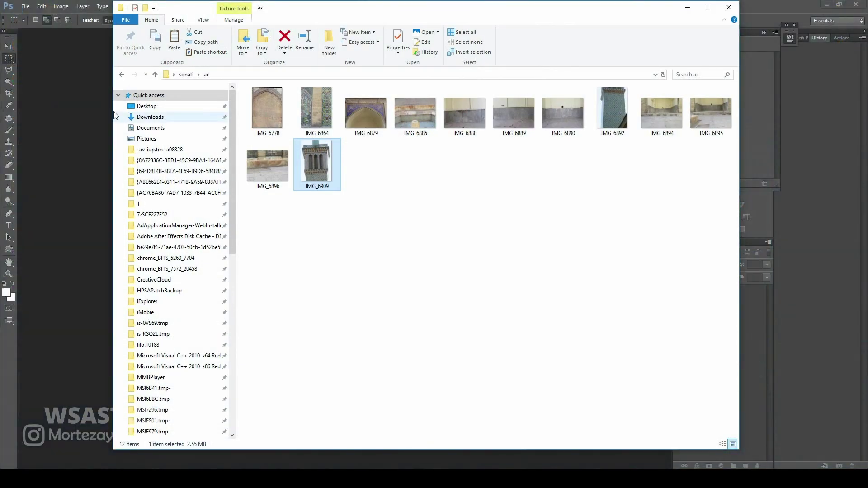
{"action": "left_click", "coordinate": [122, 75]}
{"action": "left_click", "coordinate": [362, 123]}
{"action": "double_click", "coordinate": [362, 122]}
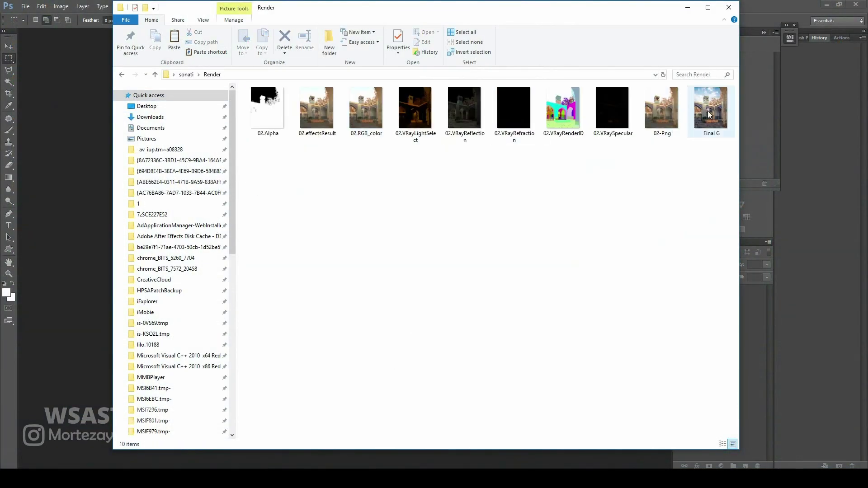
{"action": "left_click_drag", "start_coordinate": [710, 113], "coordinate": [69, 264]}
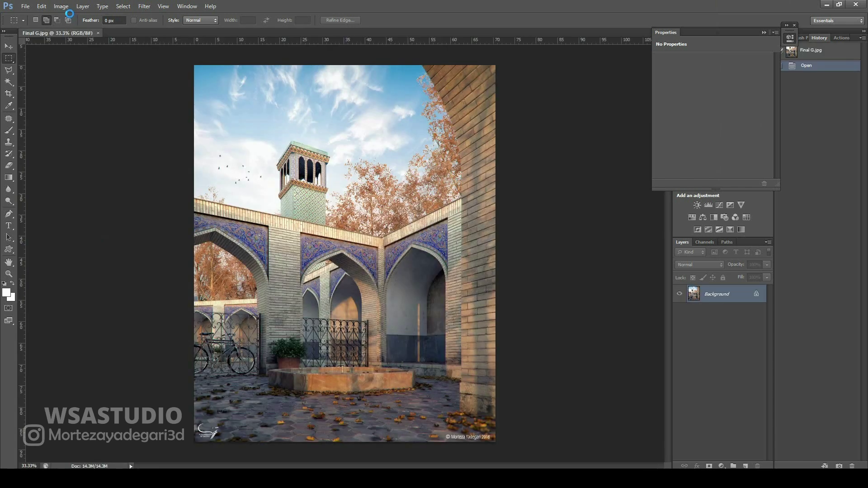
Step: Check the pixel dimensions of Final G without changing them, and return to 3ds Max
{"action": "left_click", "coordinate": [61, 6]}
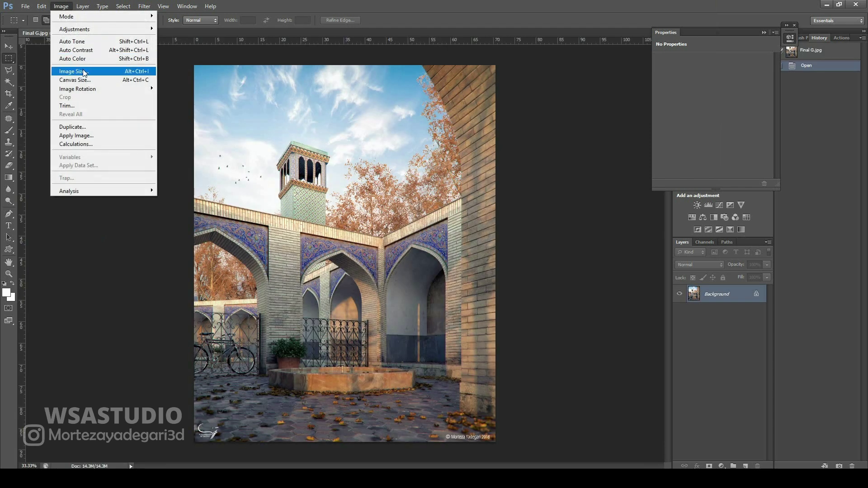
{"action": "left_click", "coordinate": [83, 72]}
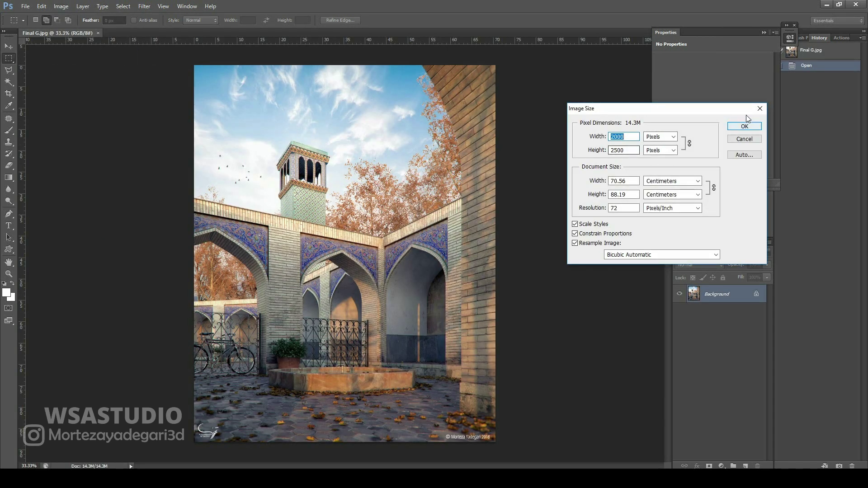
{"action": "left_click", "coordinate": [760, 108]}
{"action": "left_click", "coordinate": [827, 4]}
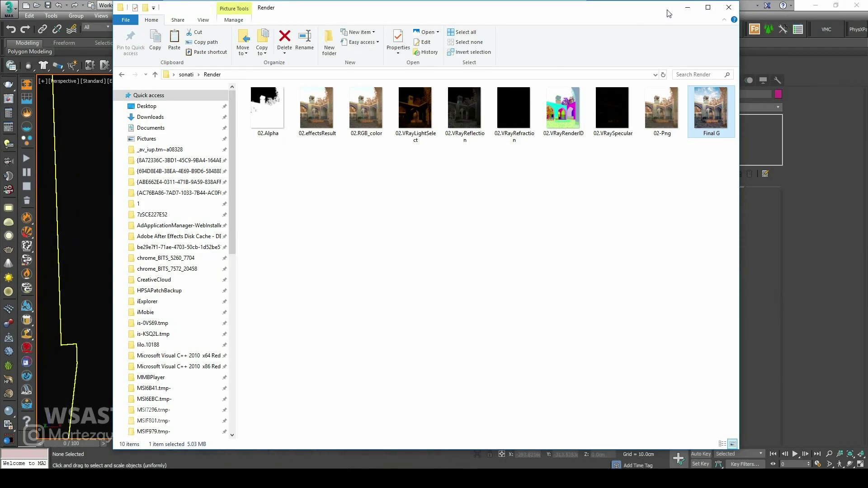
{"action": "left_click", "coordinate": [670, 12]}
Step: Set the render output size to 2000 wide by 2500 high
{"action": "left_click", "coordinate": [579, 29]}
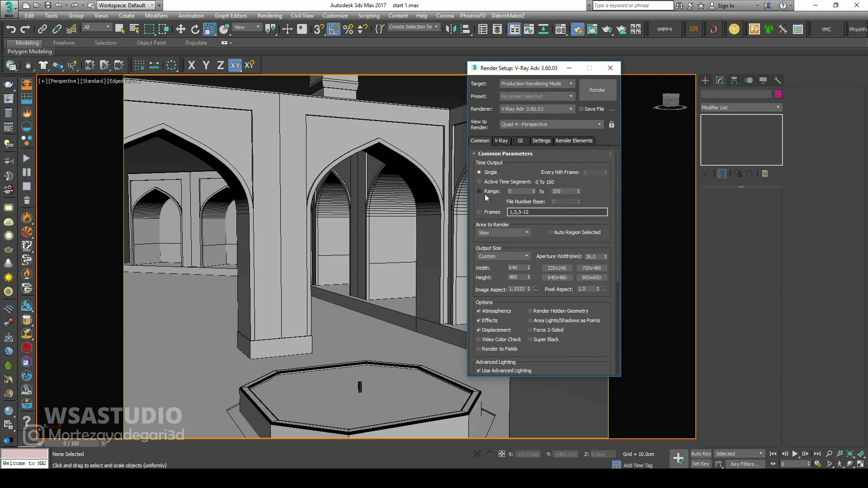
{"action": "left_click_drag", "start_coordinate": [487, 197], "coordinate": [488, 168]}
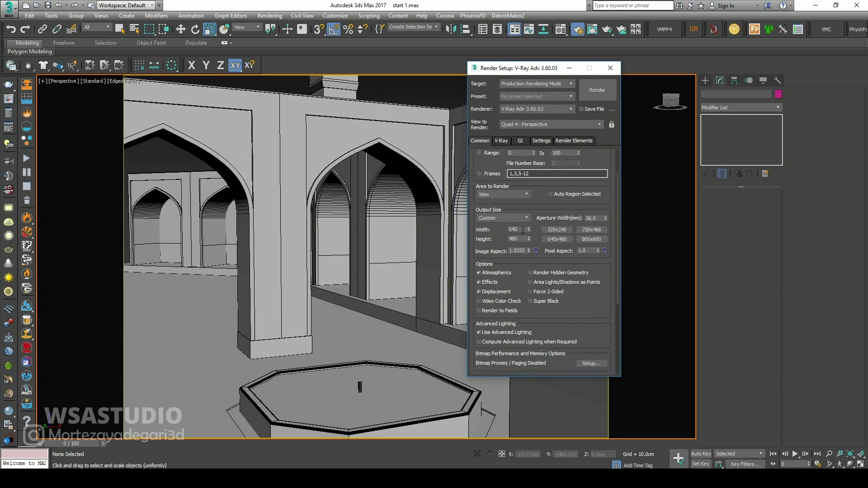
{"action": "left_click_drag", "start_coordinate": [518, 230], "coordinate": [489, 230]}
{"action": "type", "text": "2000"}
{"action": "key", "text": "Return"}
{"action": "double_click", "coordinate": [519, 239]}
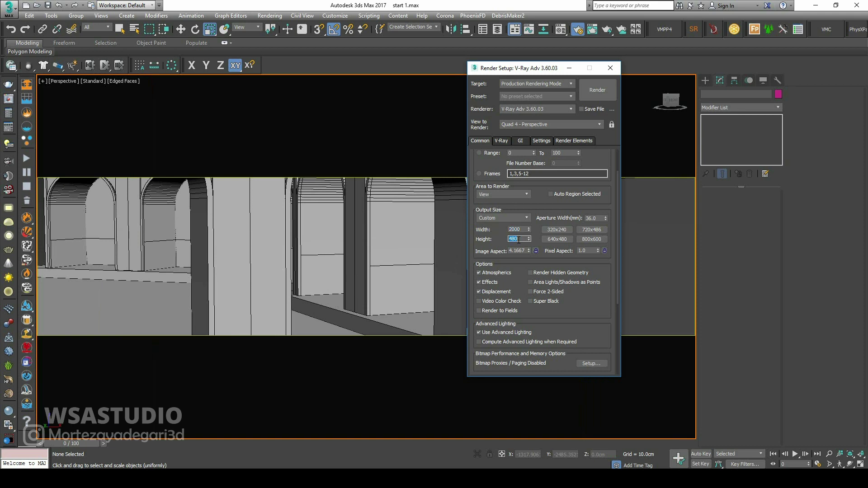
{"action": "type", "text": "2500"}
{"action": "key", "text": "Return"}
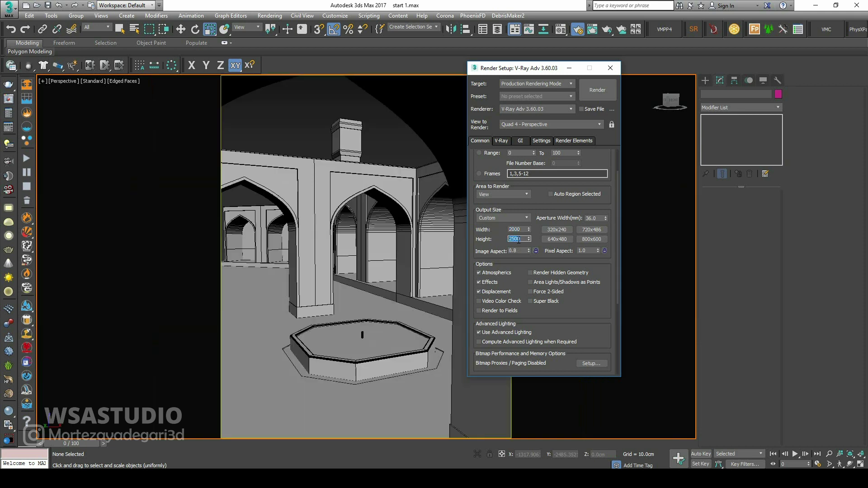
{"action": "left_click", "coordinate": [610, 68]}
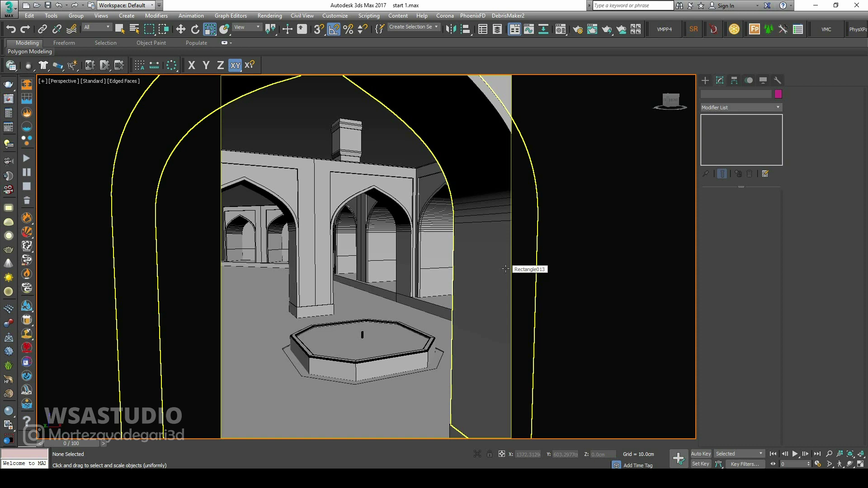
Step: Reframe the perspective view so the pool, the corner arches and the near arch pillar fit inside the portrait safe frame
{"action": "middle_click_drag", "start_coordinate": [434, 297], "coordinate": [411, 265], "text": "alt"}
{"action": "left_click", "coordinate": [830, 454]}
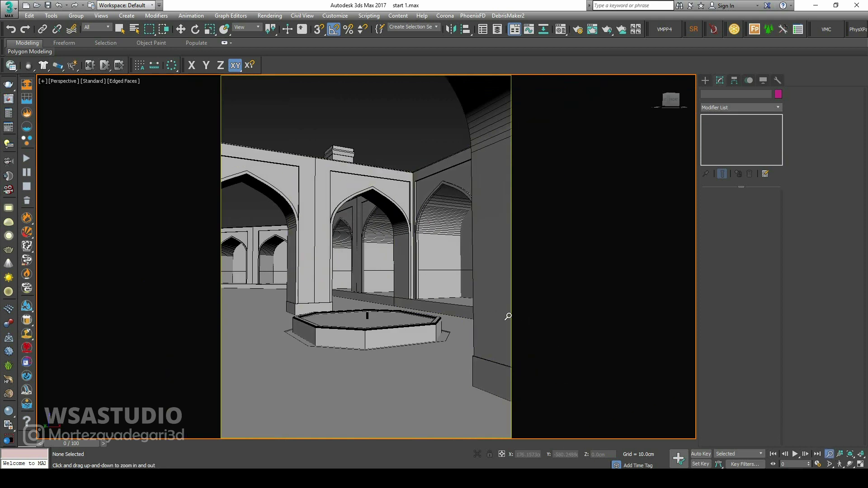
{"action": "middle_click_drag", "start_coordinate": [461, 298], "coordinate": [425, 285]}
{"action": "scroll", "coordinate": [427, 283], "scroll_direction": "down", "scroll_amount": 5}
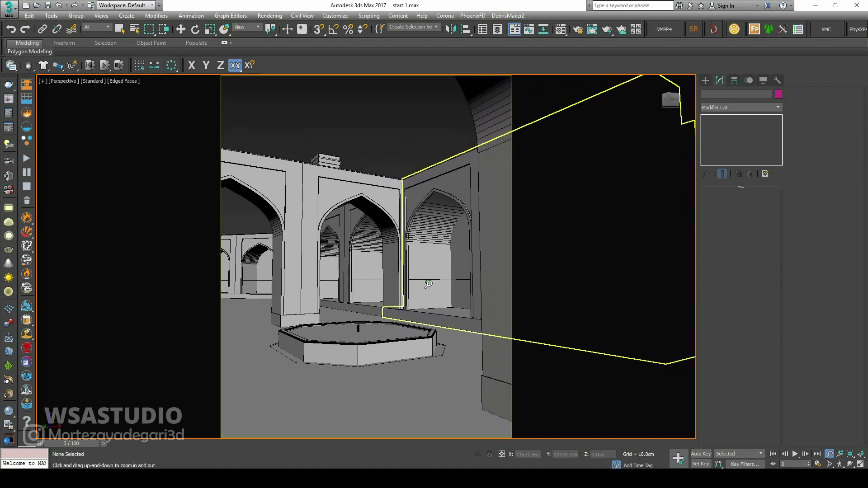
{"action": "middle_click_drag", "start_coordinate": [431, 284], "coordinate": [431, 287]}
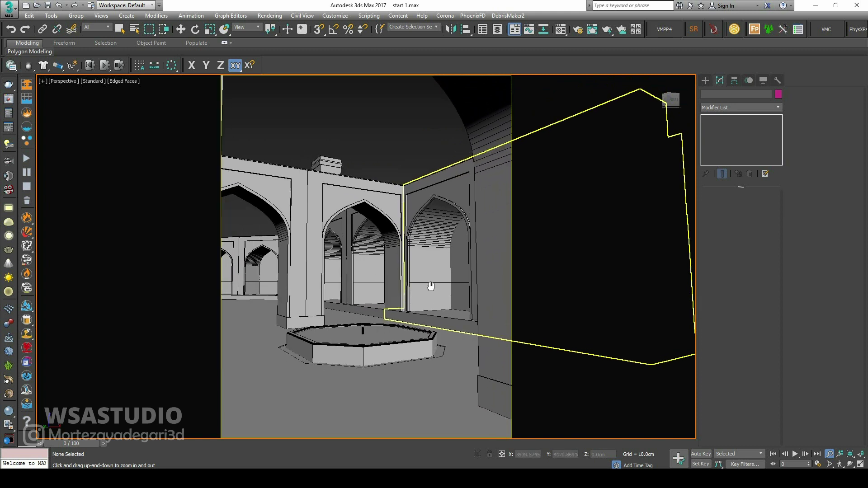
{"action": "key", "text": "r"}
Step: Move the tower closer to the courtyard corner in plan, shift it about 83 cm along X and raise it about 250 cm
{"action": "left_click", "coordinate": [324, 163]}
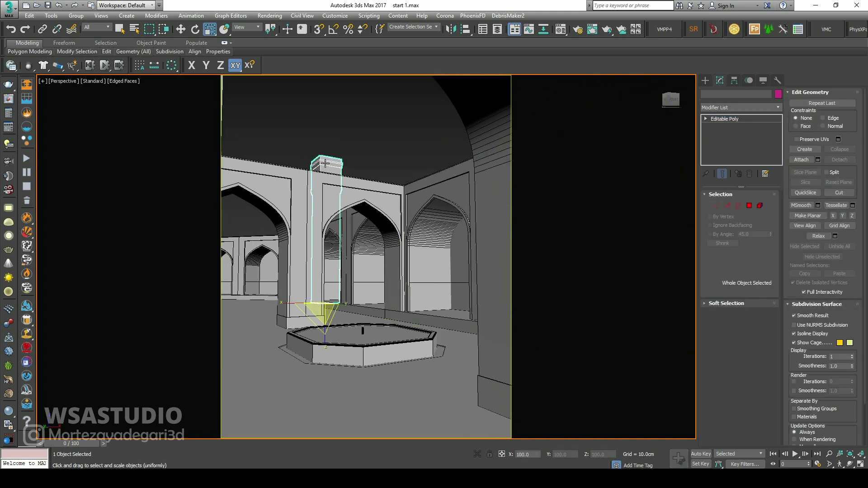
{"action": "key", "text": "alt+w"}
{"action": "middle_click_drag", "start_coordinate": [141, 123], "coordinate": [147, 134]}
{"action": "scroll", "coordinate": [177, 132], "scroll_direction": "down", "scroll_amount": 3}
{"action": "key", "text": "w"}
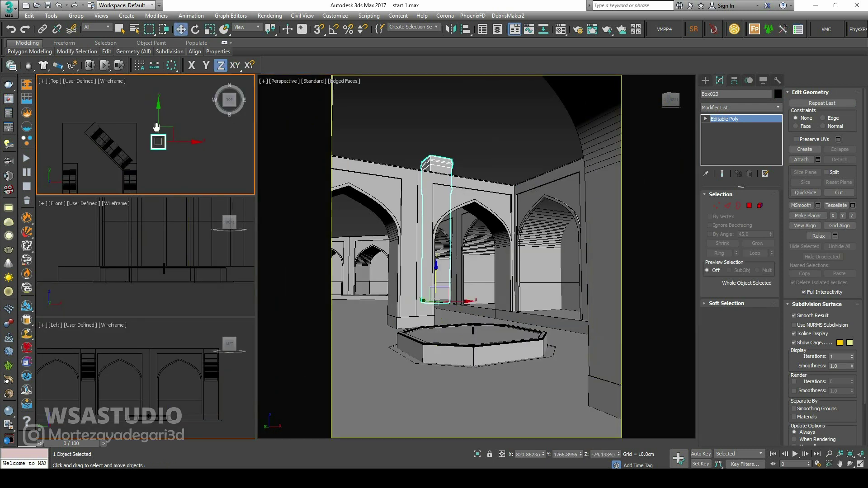
{"action": "mouse_move", "coordinate": [177, 132]}
{"action": "left_mouse_down"}
{"action": "mouse_move", "coordinate": [164, 178]}
{"action": "mouse_move", "coordinate": [178, 128]}
{"action": "mouse_move", "coordinate": [166, 143]}
{"action": "left_mouse_up"}
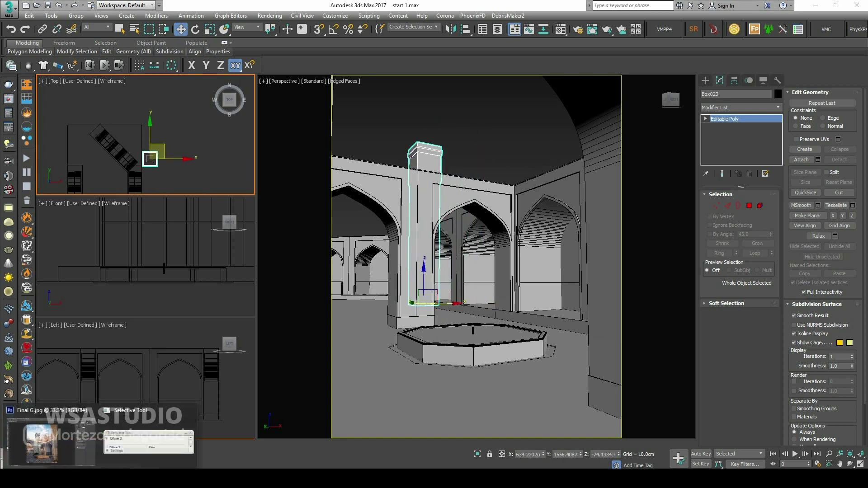
{"action": "mouse_move", "coordinate": [55, 451]}
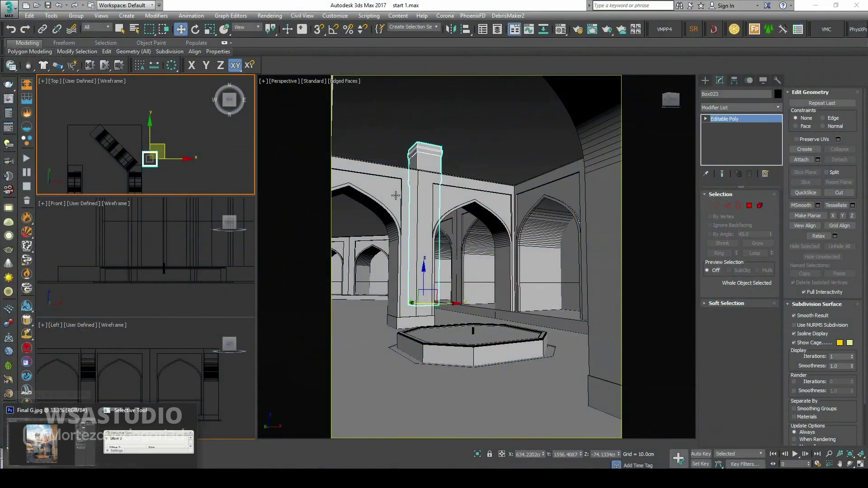
{"action": "left_click_drag", "start_coordinate": [447, 304], "coordinate": [457, 304]}
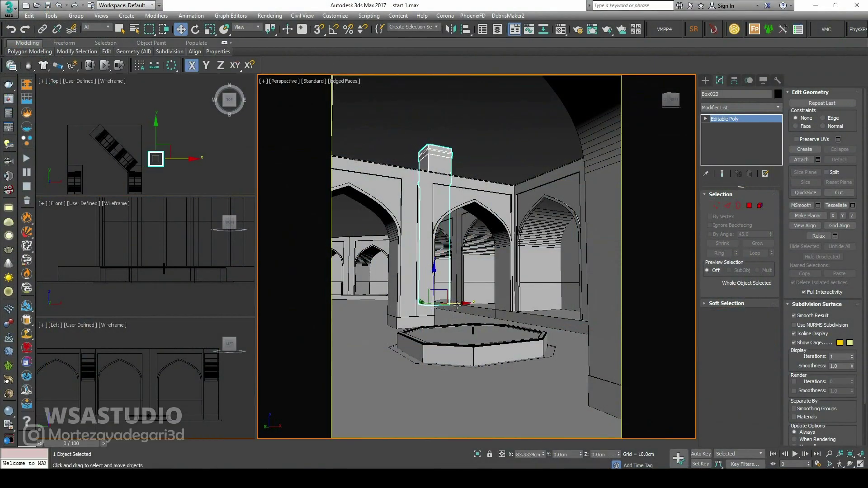
{"action": "left_click_drag", "start_coordinate": [435, 270], "coordinate": [435, 233]}
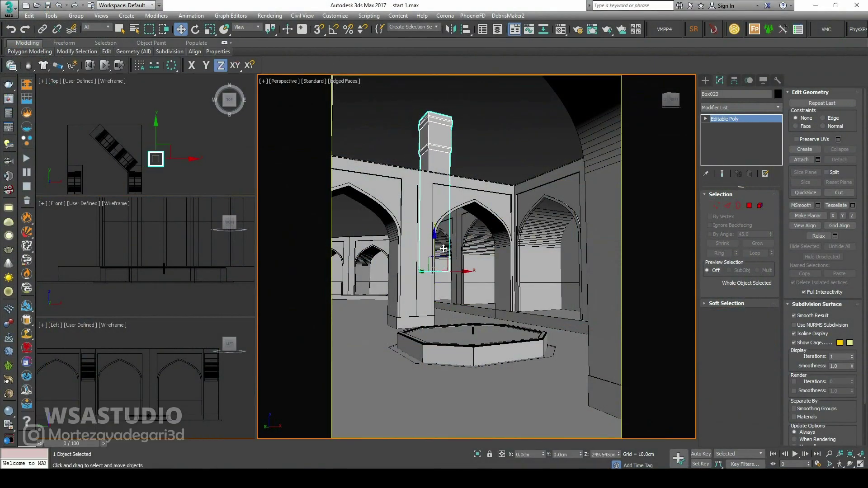
Step: Scale the tower to about 114% in X and Y, and deselect it
{"action": "left_click", "coordinate": [209, 29]}
{"action": "middle_click_drag", "start_coordinate": [161, 140], "coordinate": [155, 129]}
{"action": "left_click_drag", "start_coordinate": [168, 134], "coordinate": [179, 135]}
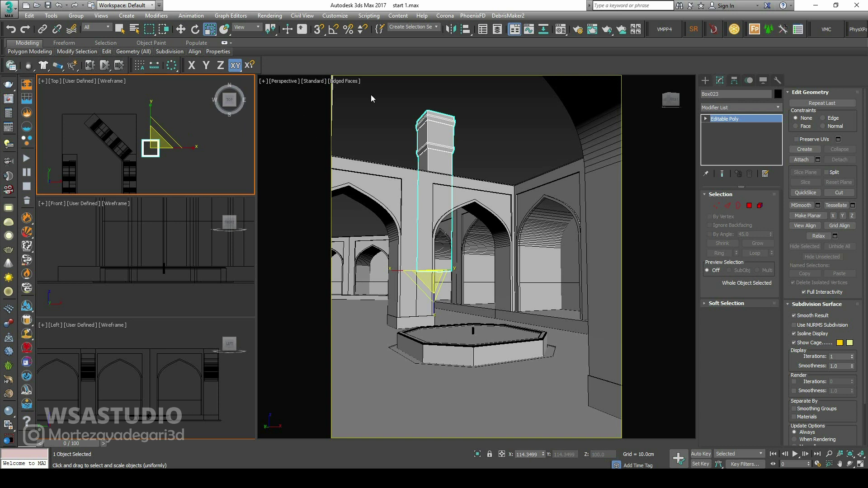
{"action": "left_click", "coordinate": [375, 117]}
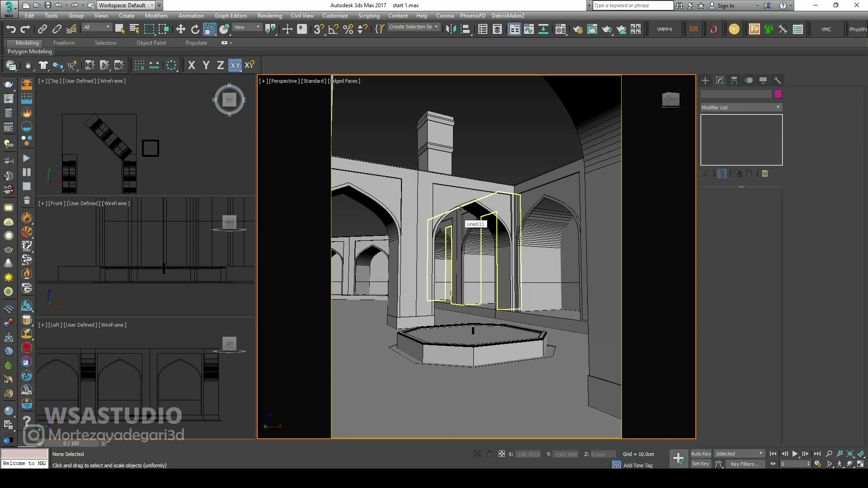
Step: Fine-tune the perspective framing of the tower, arches and pool, and bring up the standard camera types for creation
{"action": "mouse_move", "coordinate": [478, 226]}
{"action": "middle_mouse_down", "text": "alt"}
{"action": "mouse_move", "coordinate": [486, 210]}
{"action": "mouse_move", "coordinate": [479, 227]}
{"action": "middle_mouse_up", "text": "alt"}
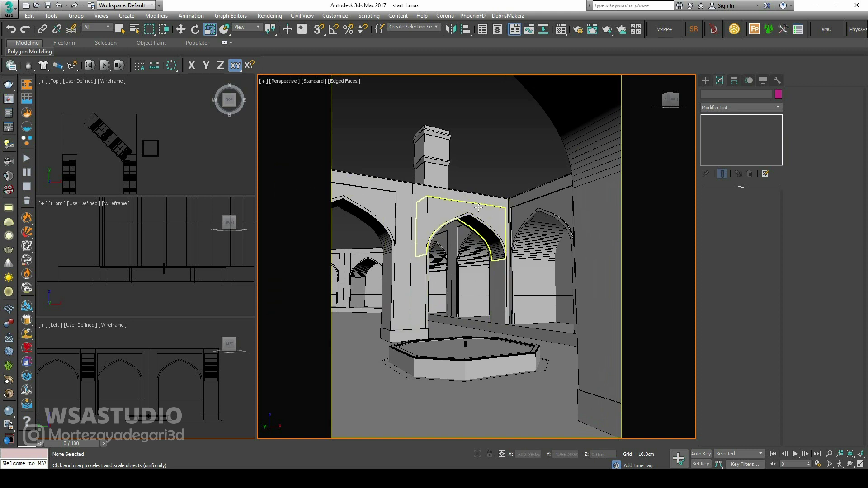
{"action": "left_click", "coordinate": [706, 80]}
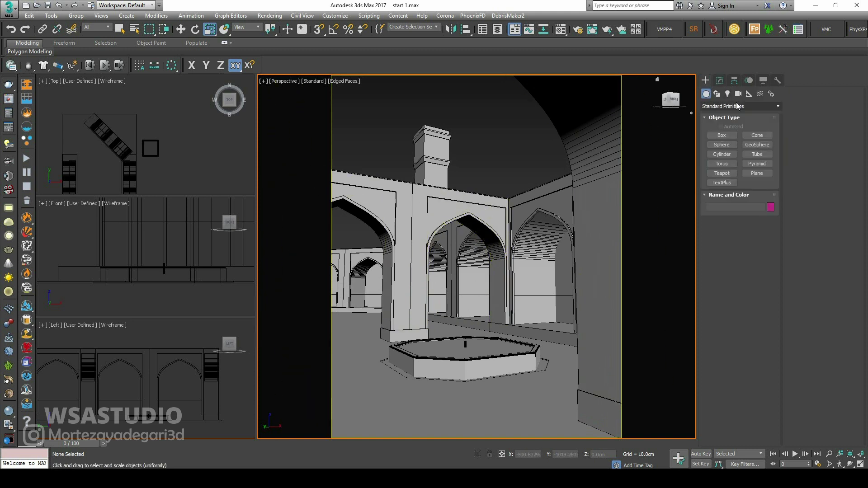
{"action": "left_click", "coordinate": [738, 94]}
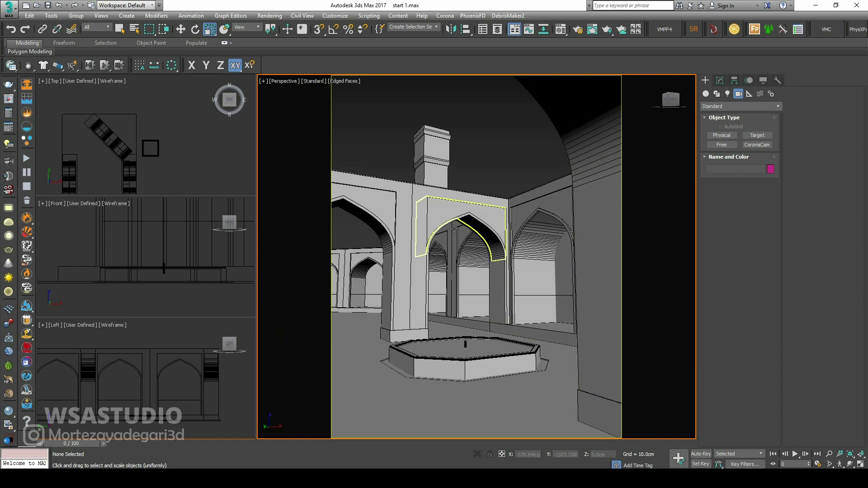
Step: Try a physical camera created from the perspective view, check its placement in plan, and delete it
{"action": "key", "text": "ctrl+c"}
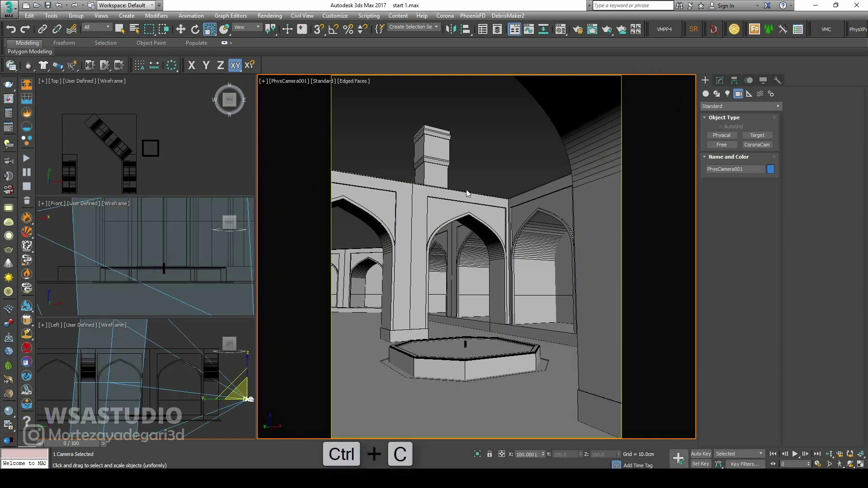
{"action": "middle_click", "coordinate": [61, 133]}
{"action": "key", "text": "z"}
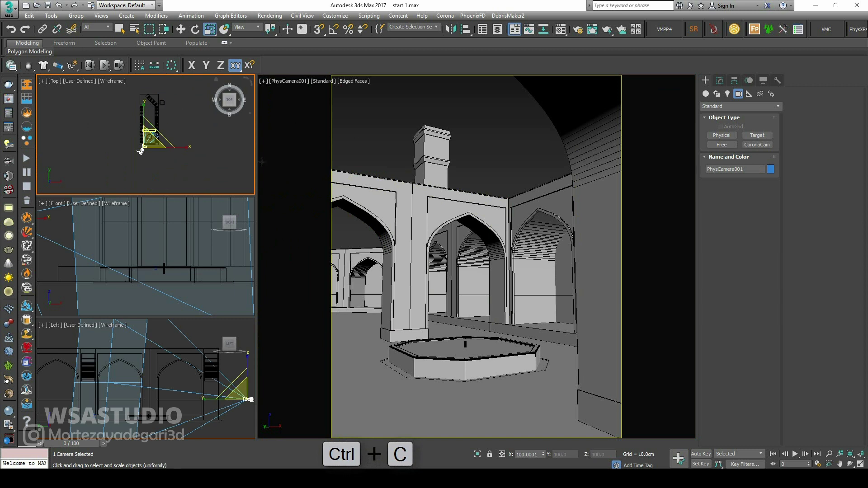
{"action": "scroll", "coordinate": [141, 151], "scroll_direction": "down", "scroll_amount": 4}
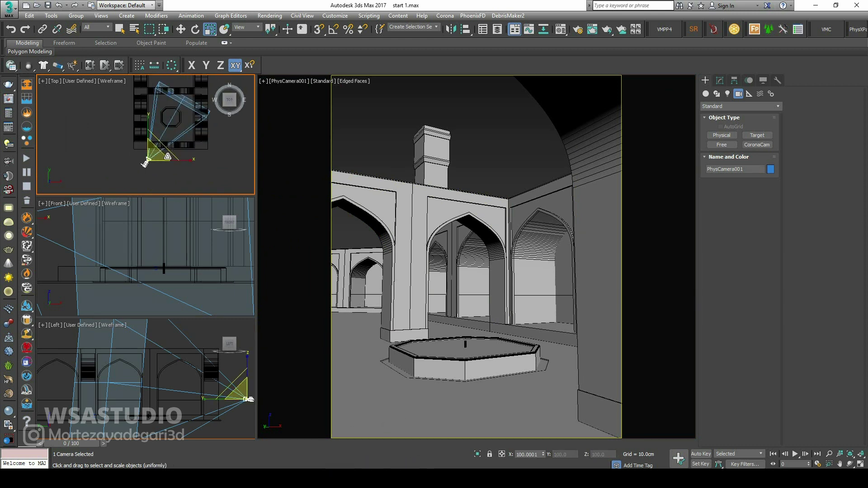
{"action": "key", "text": "Delete"}
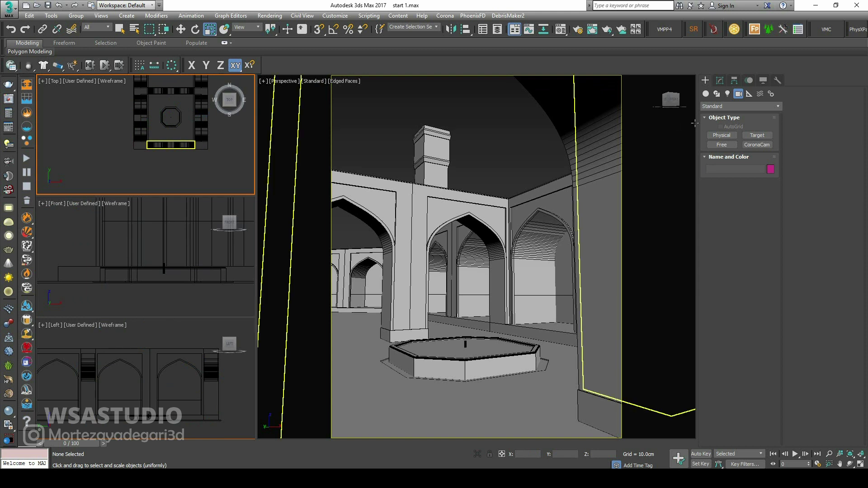
Step: Place a Target camera beside the courtyard in plan, match it to the current perspective view, and look through it
{"action": "left_click", "coordinate": [757, 136]}
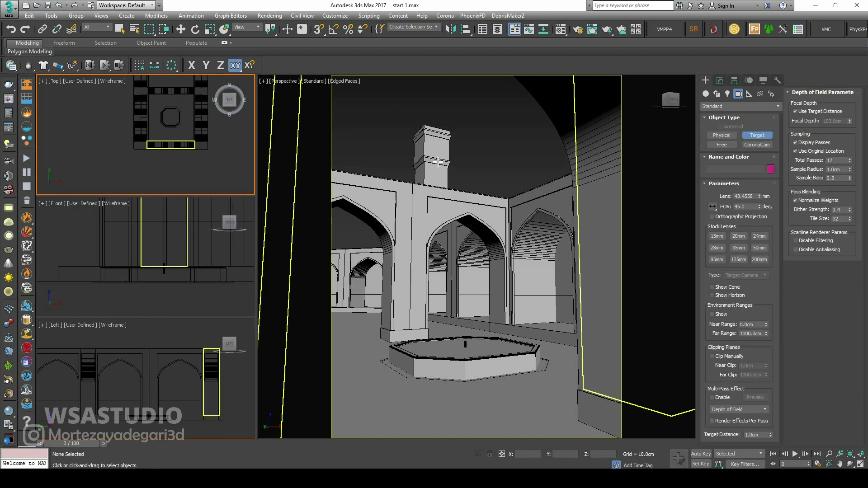
{"action": "left_click_drag", "start_coordinate": [523, 172], "coordinate": [497, 140]}
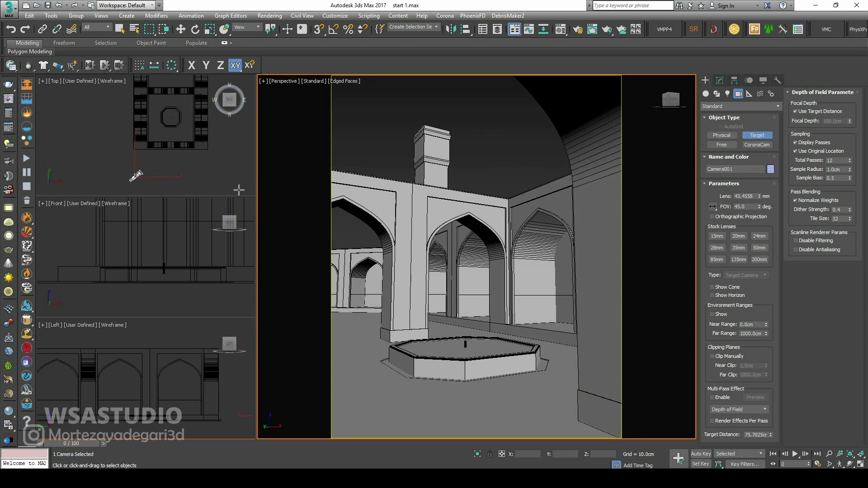
{"action": "left_click", "coordinate": [136, 178]}
{"action": "left_click_drag", "start_coordinate": [72, 169], "coordinate": [107, 65]}
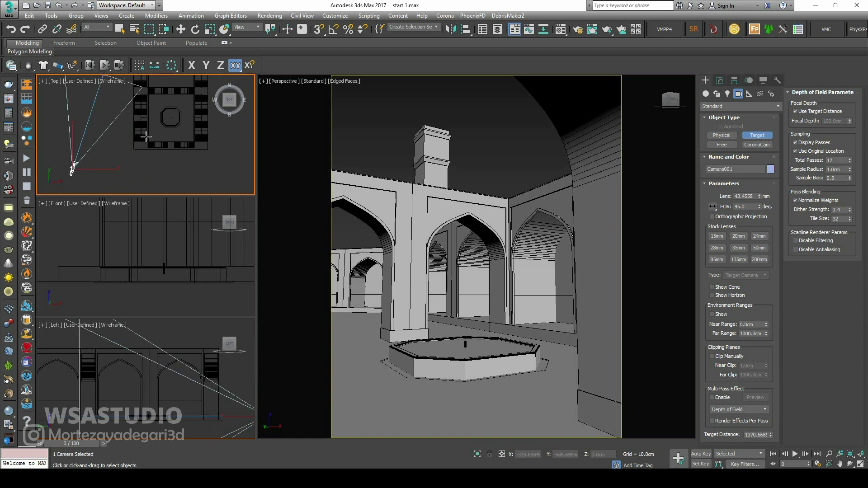
{"action": "right_click", "coordinate": [498, 187]}
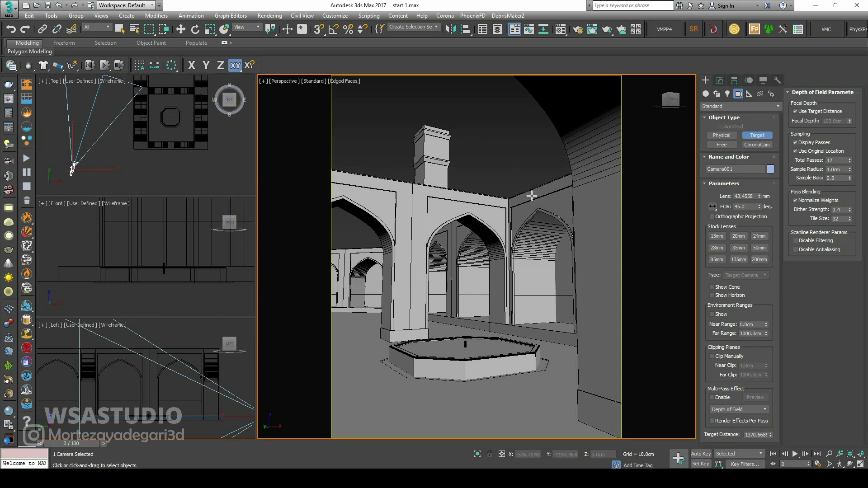
{"action": "key", "text": "r"}
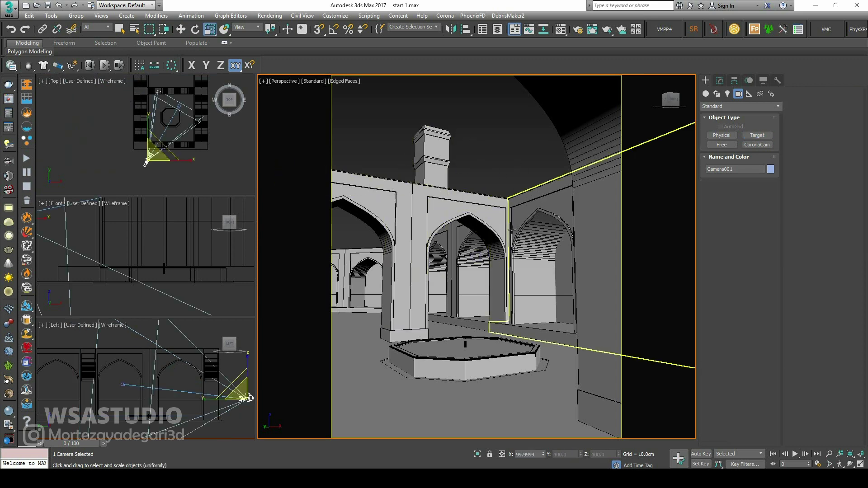
{"action": "key", "text": "c"}
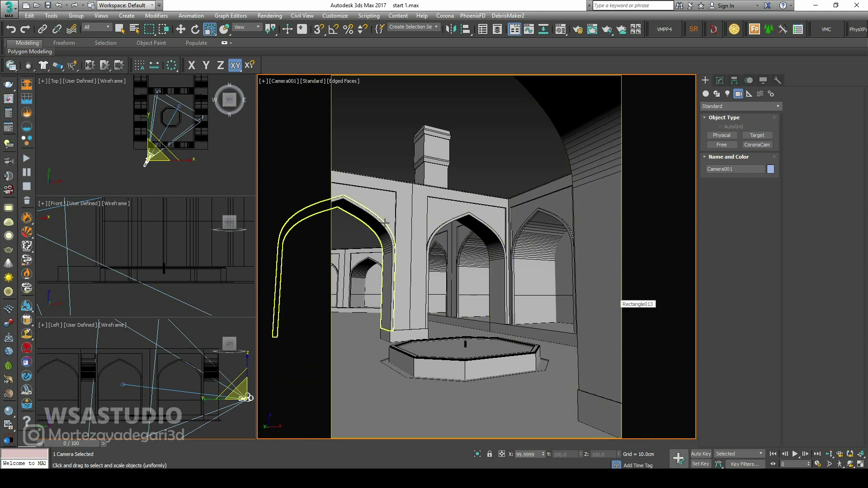
Step: Select the viewport's camera, apply the Camera Correction modifier to it, compare its effect and guess the two-point perspective amount
{"action": "left_click", "coordinate": [287, 82]}
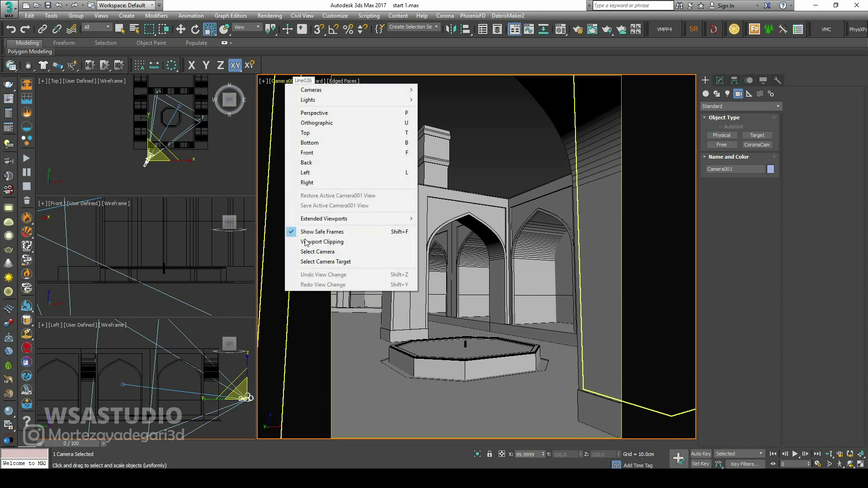
{"action": "left_click", "coordinate": [315, 253]}
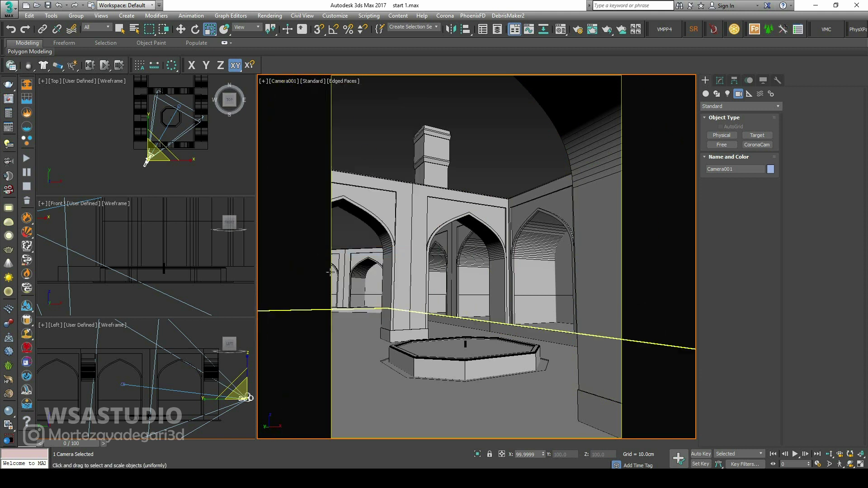
{"action": "right_click", "coordinate": [455, 208]}
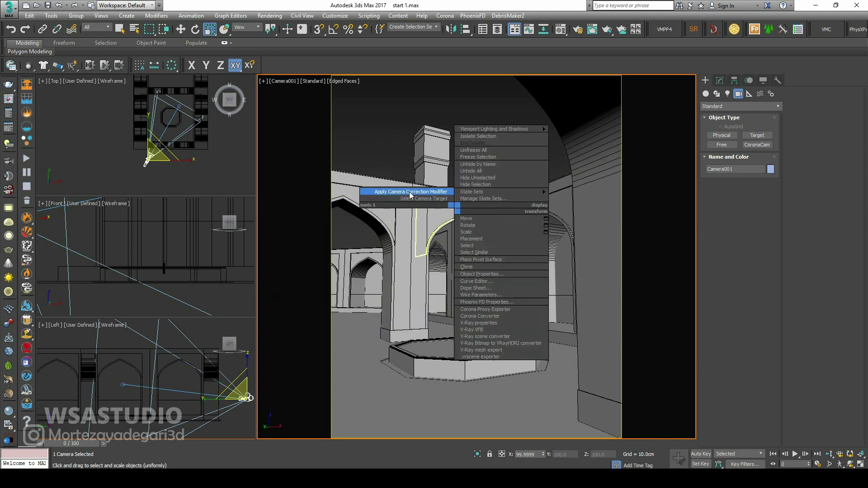
{"action": "left_click", "coordinate": [436, 192]}
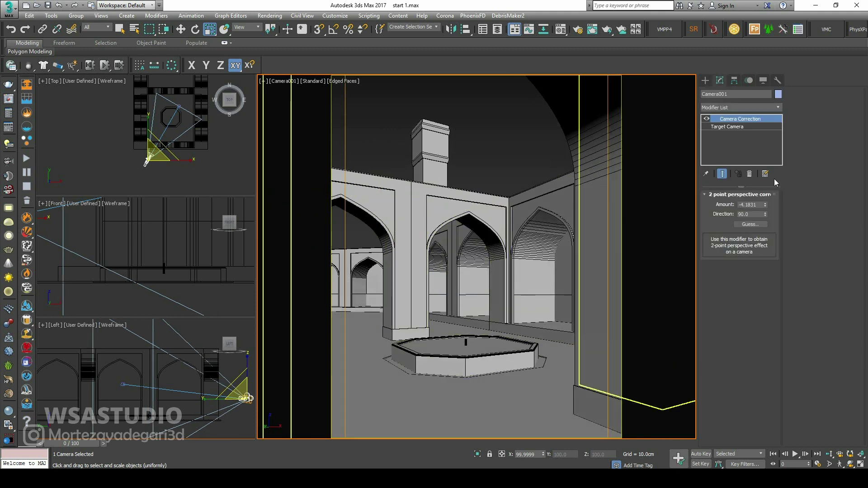
{"action": "left_click", "coordinate": [708, 119]}
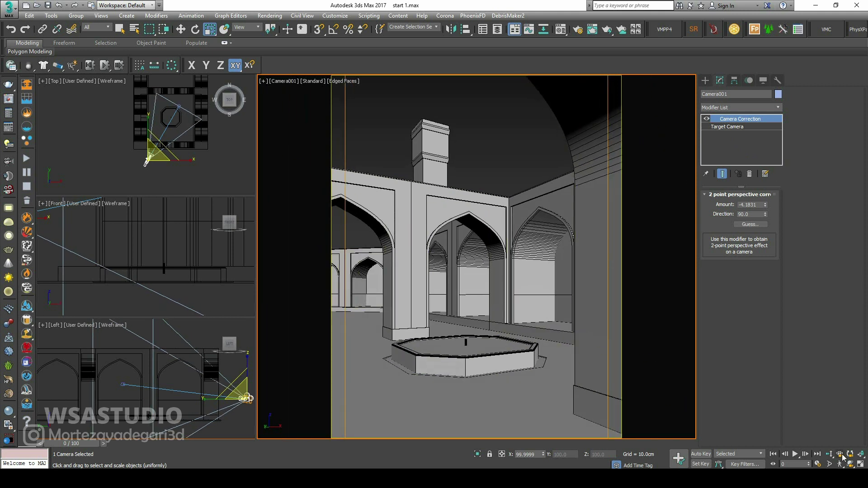
{"action": "left_click", "coordinate": [752, 225]}
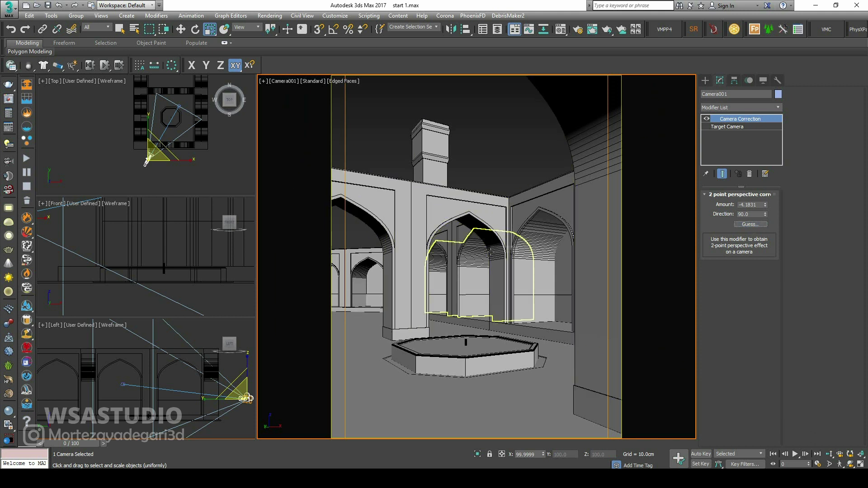